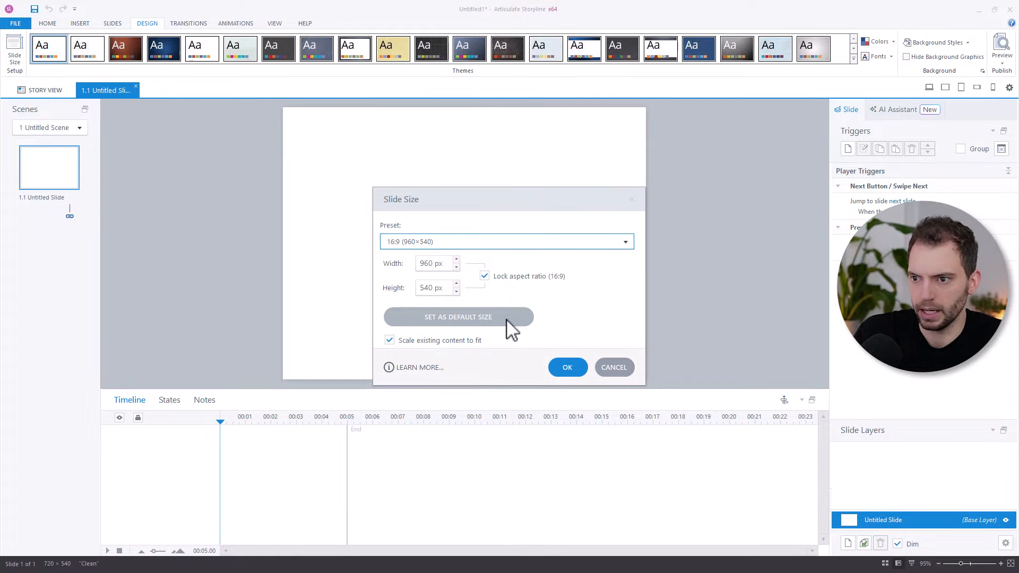
Apply the 16:9 (960×540) slide size and save the project as Information Security Basics in the My Articulate Projects folder
left_click(567, 367)
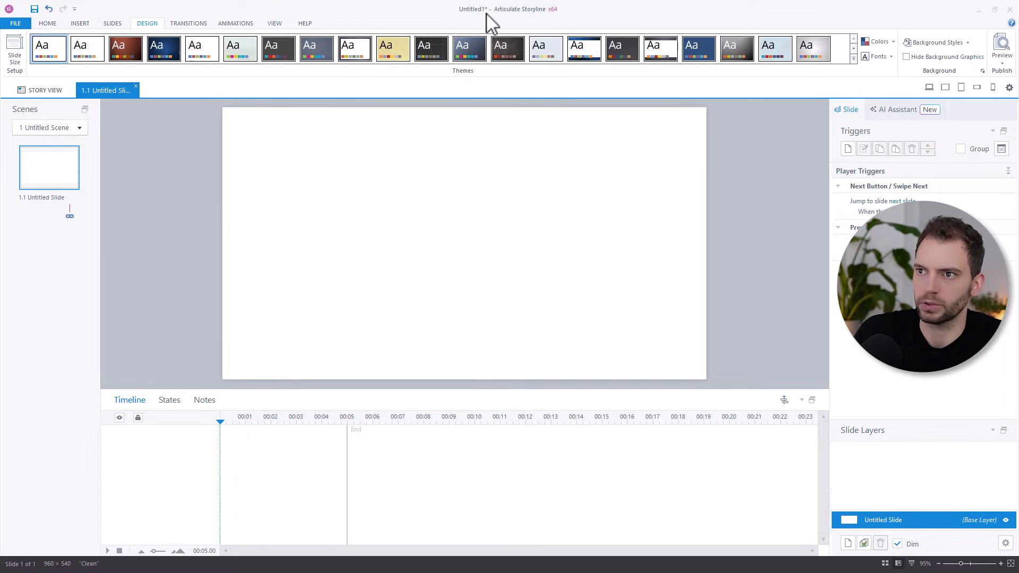
left_click(35, 9)
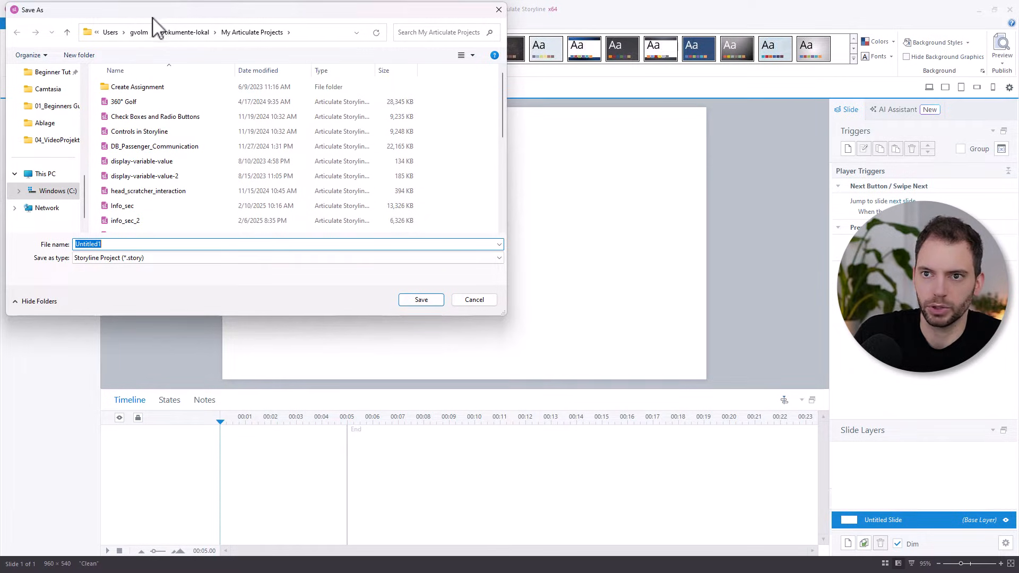
left_click(321, 35)
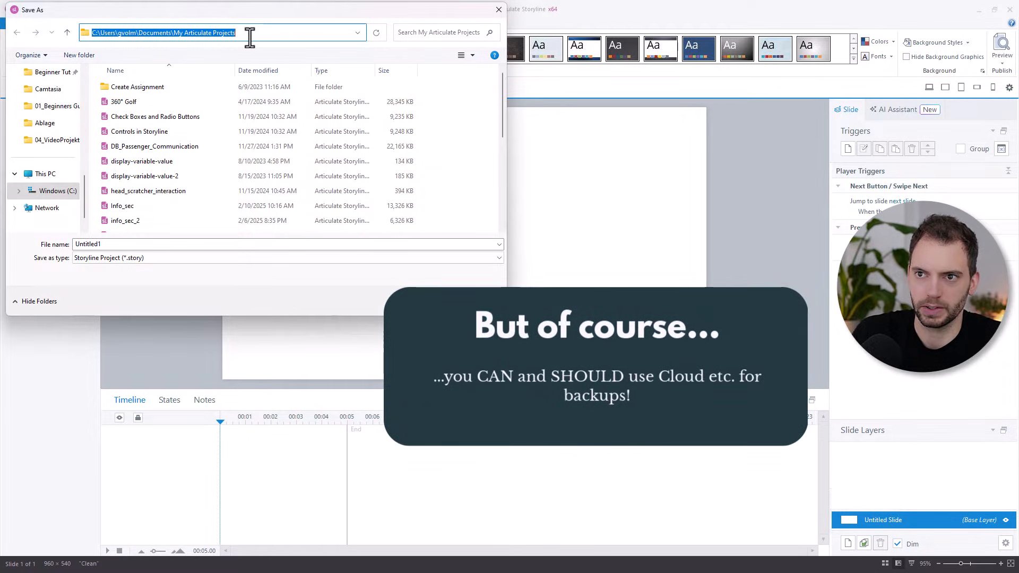
left_click(120, 244)
type("Info")
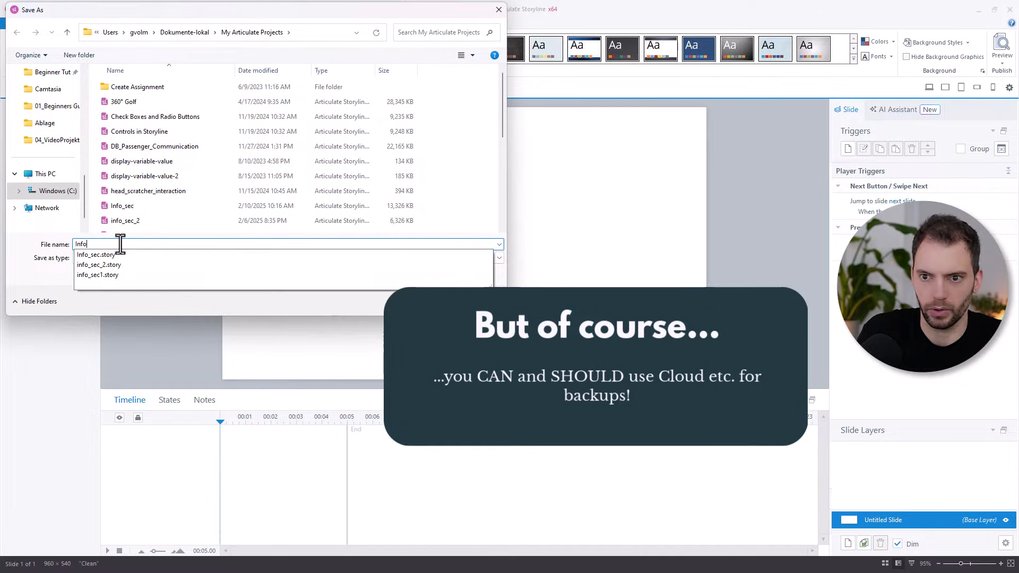
type("rmation S")
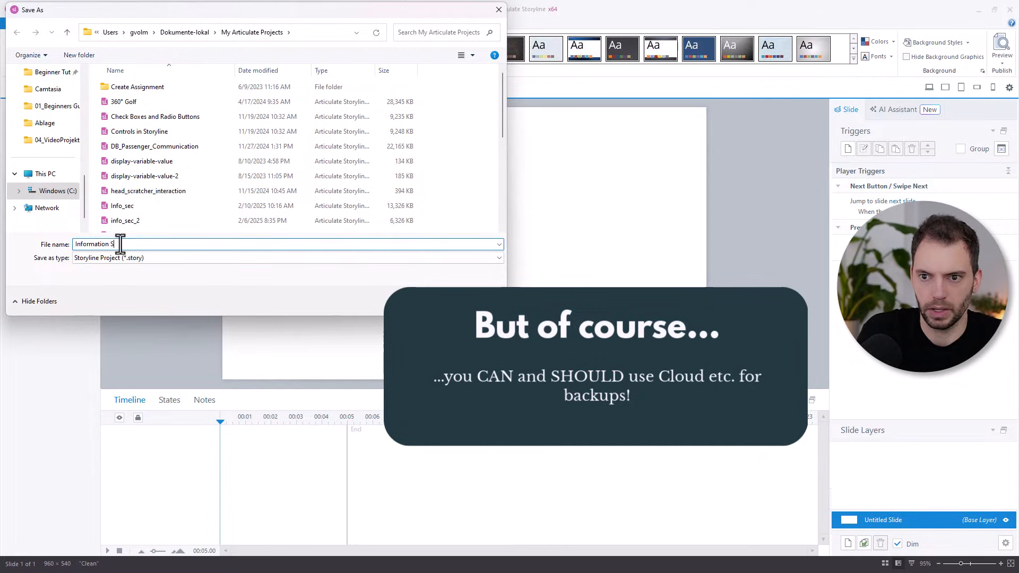
type("ecurity ")
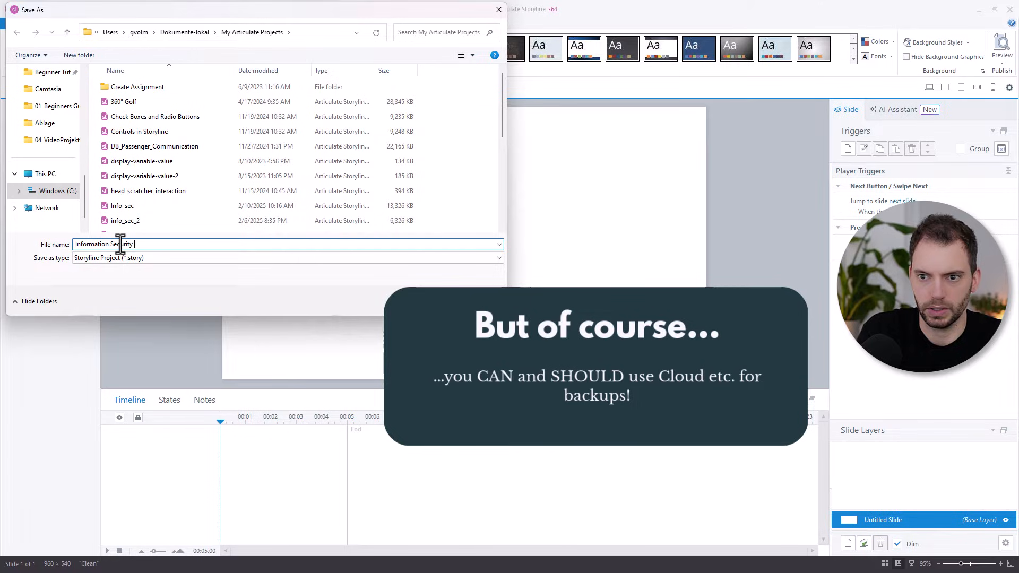
type("Basics")
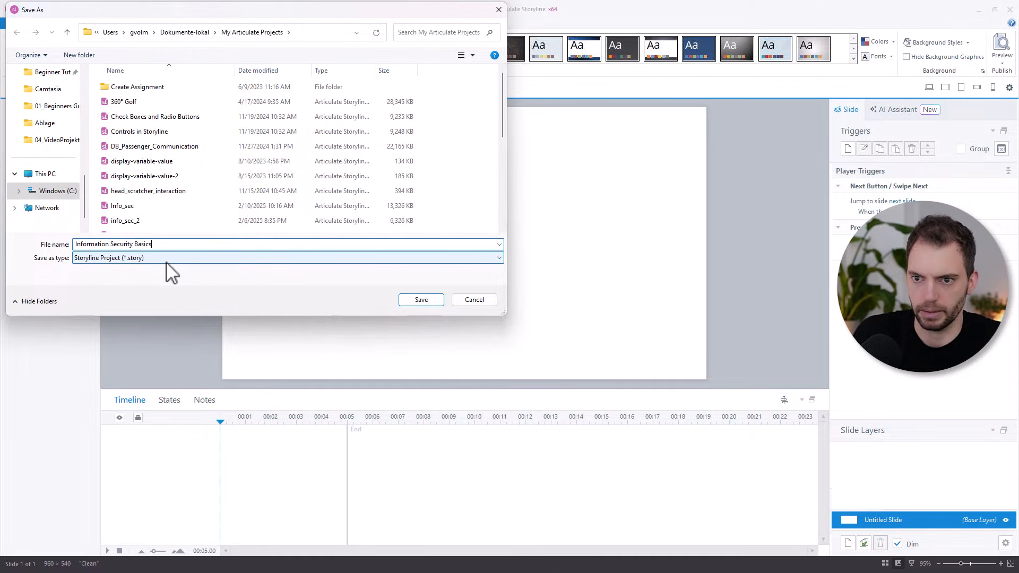
left_click(421, 300)
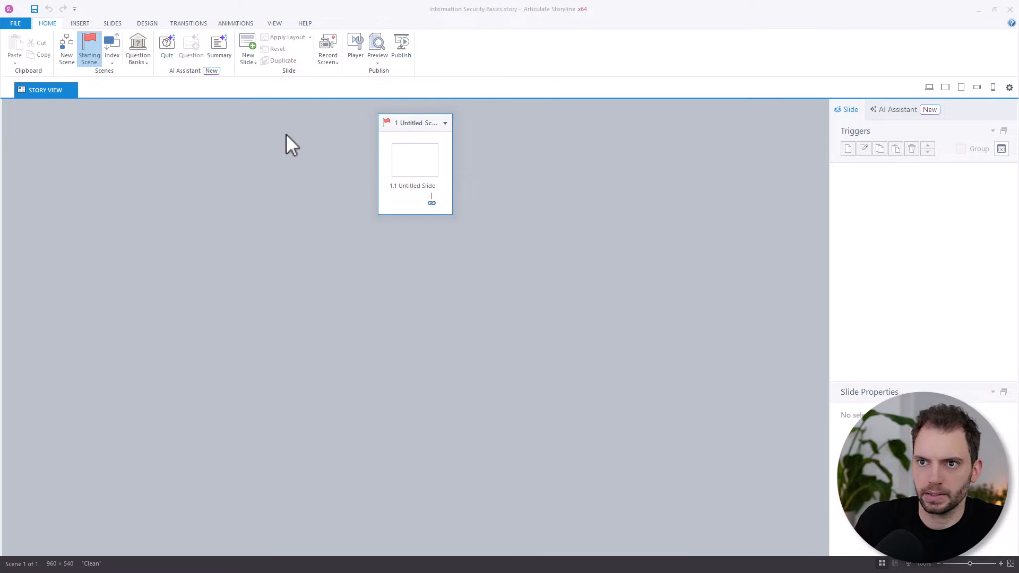
Insert the Title Background picture into the slide master's title-only layout
left_click(276, 25)
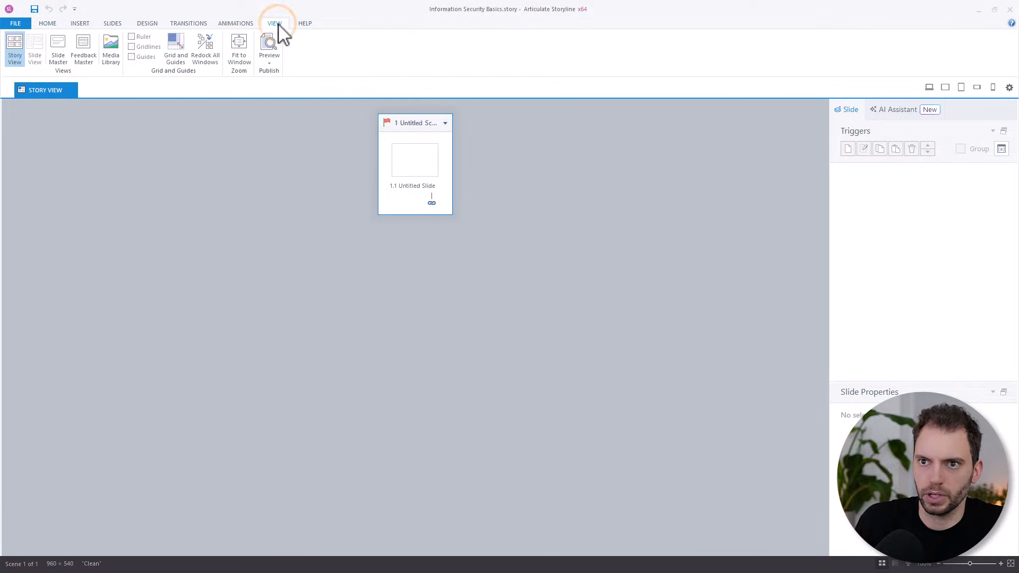
left_click(56, 51)
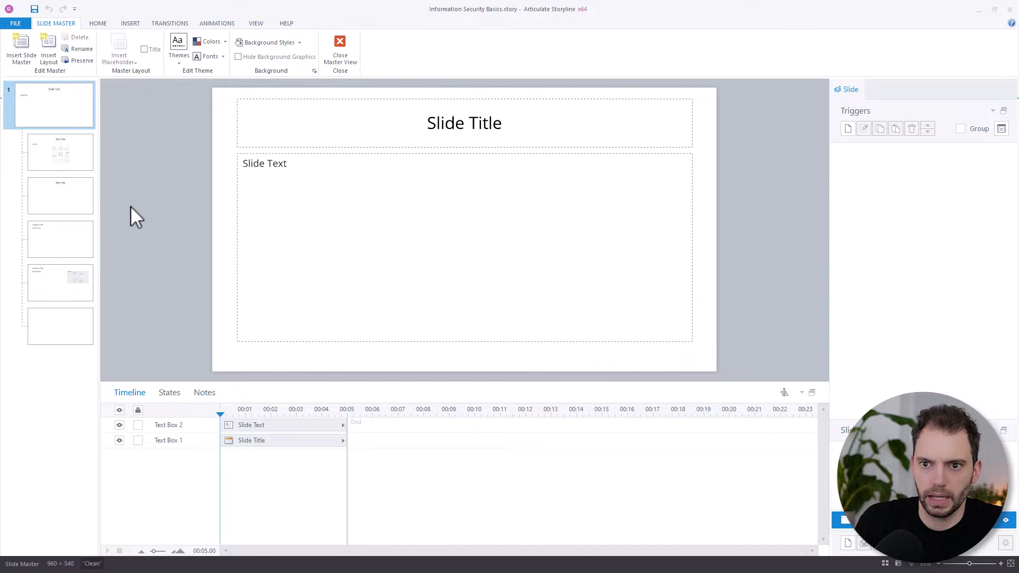
left_click(53, 207)
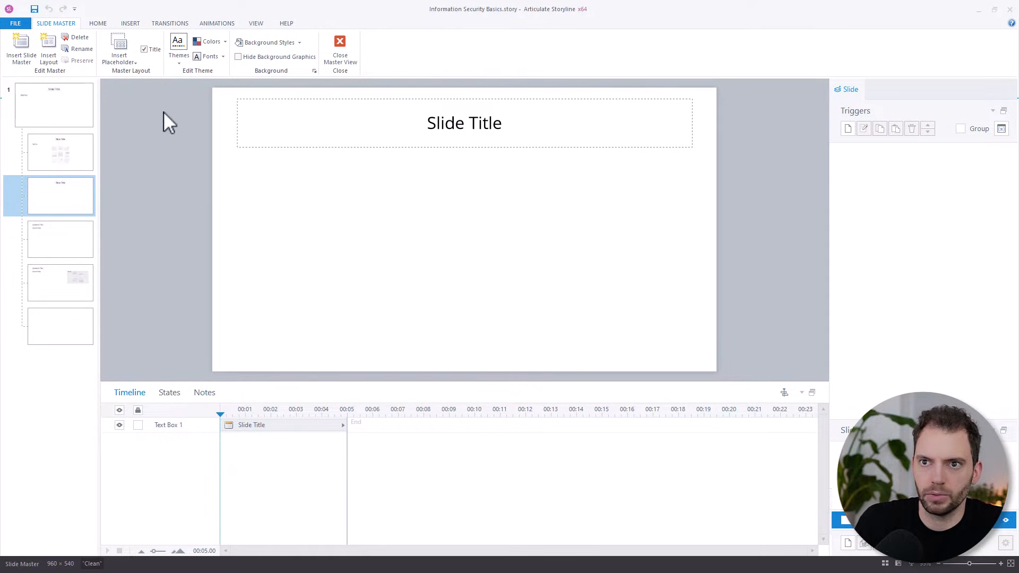
left_click(130, 23)
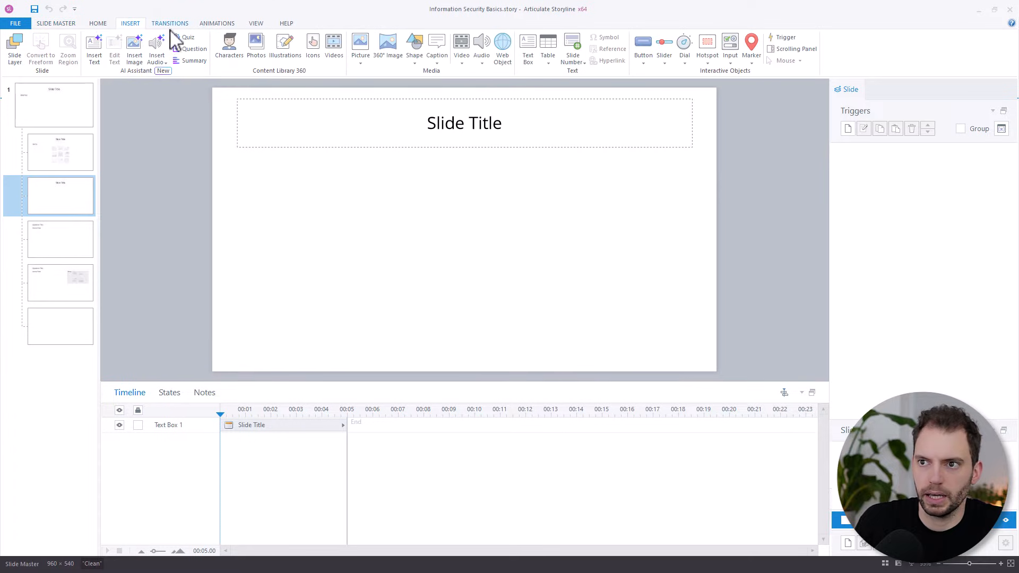
left_click(369, 47)
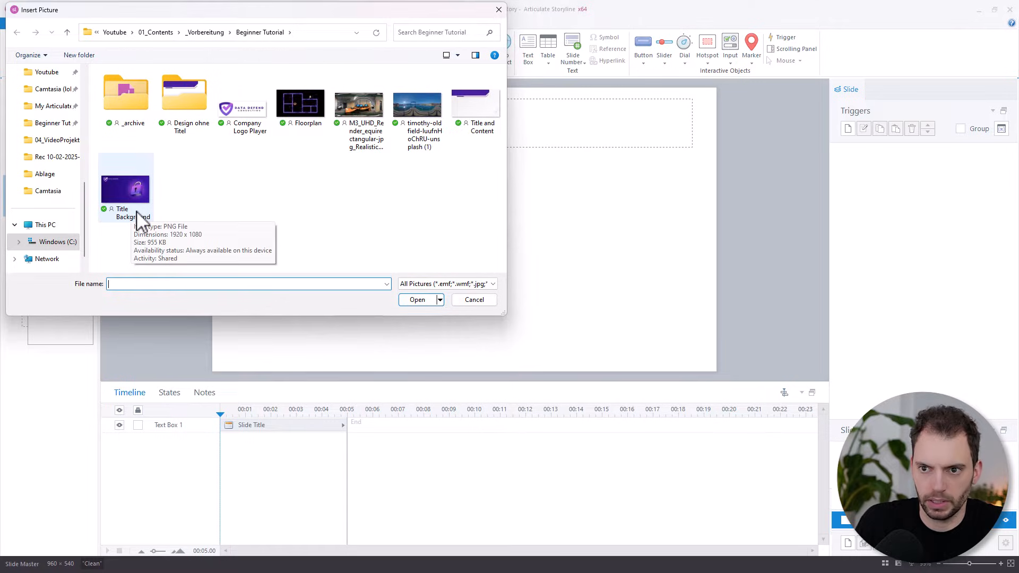
left_click(136, 193)
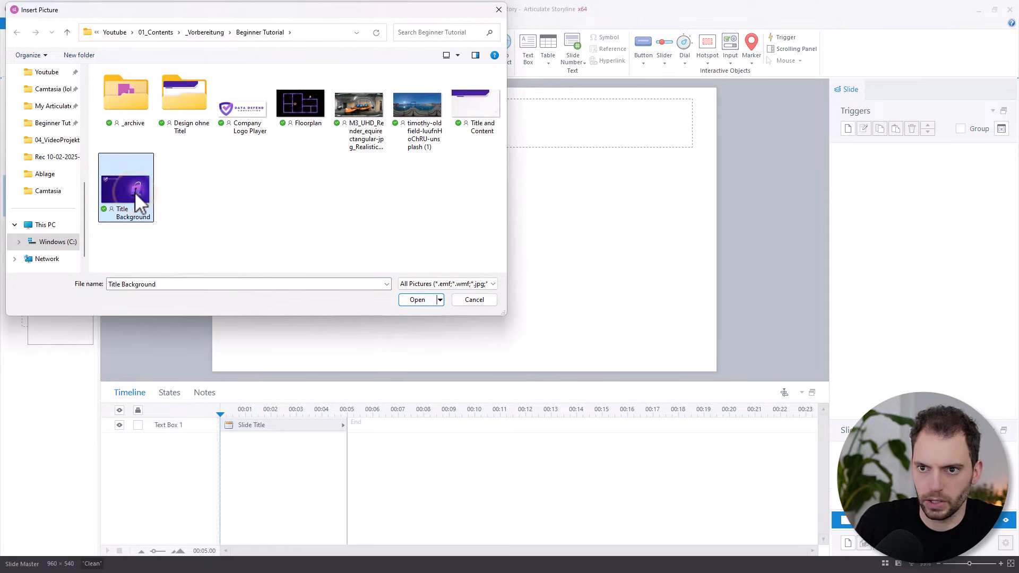
left_click(411, 301)
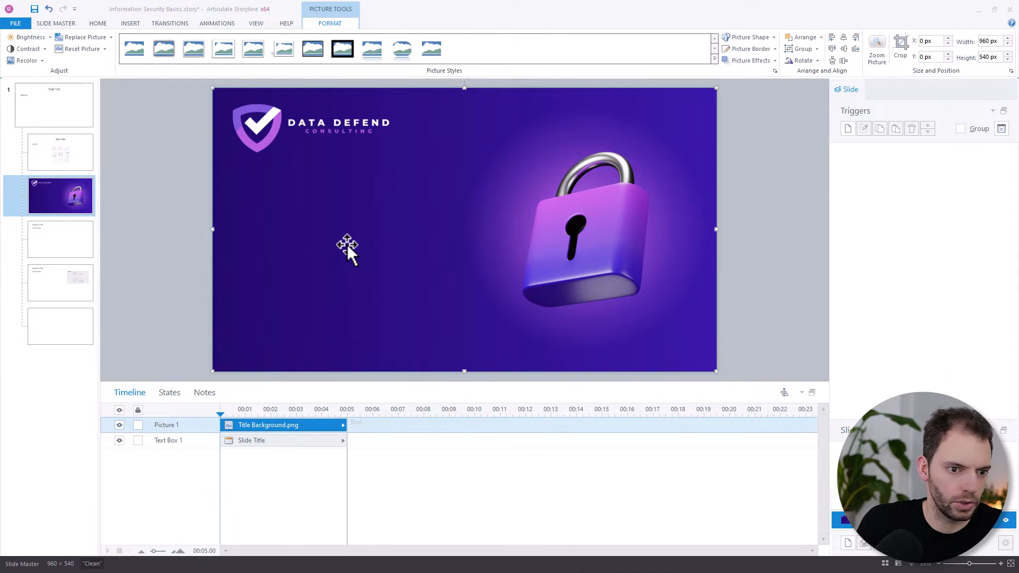
Switch to the brand guideline PDF, examine its color palettes, theme color codes, fonts and slide layouts, and return to Articulate Storyline
key("alt+Tab")
scroll(479, 170, "up", 2)
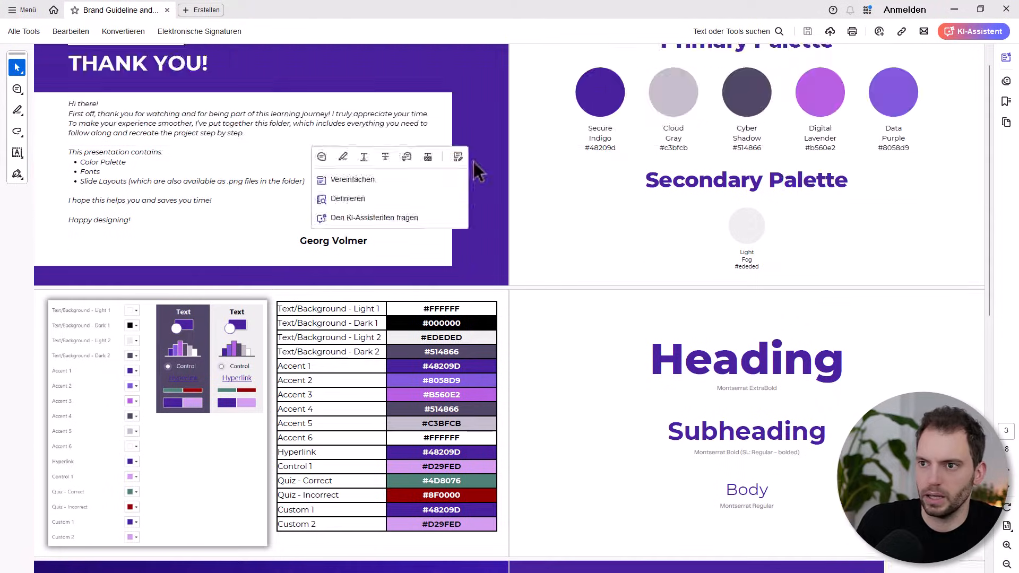
scroll(480, 170, "up", 1)
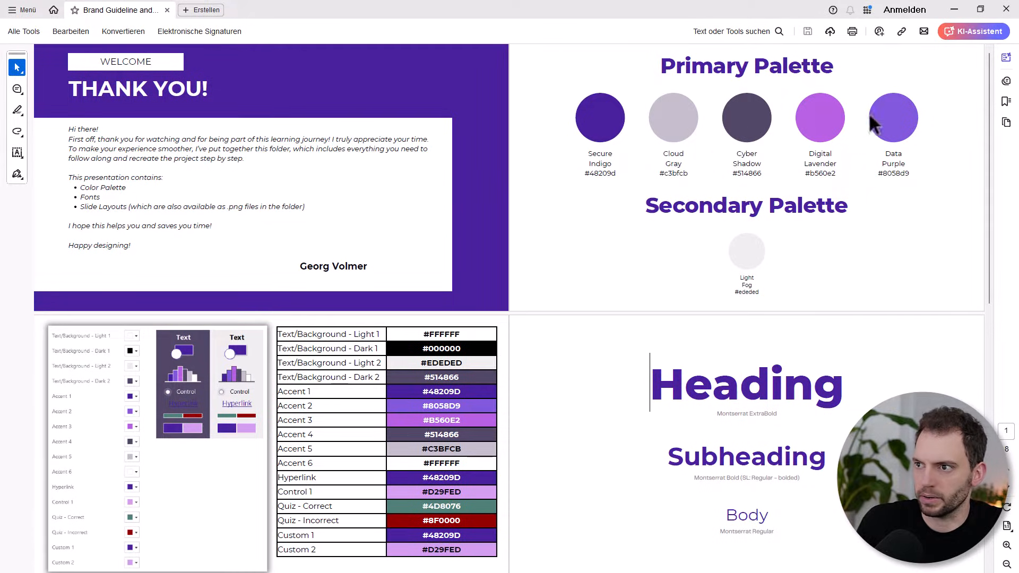
scroll(597, 244, "down", 3)
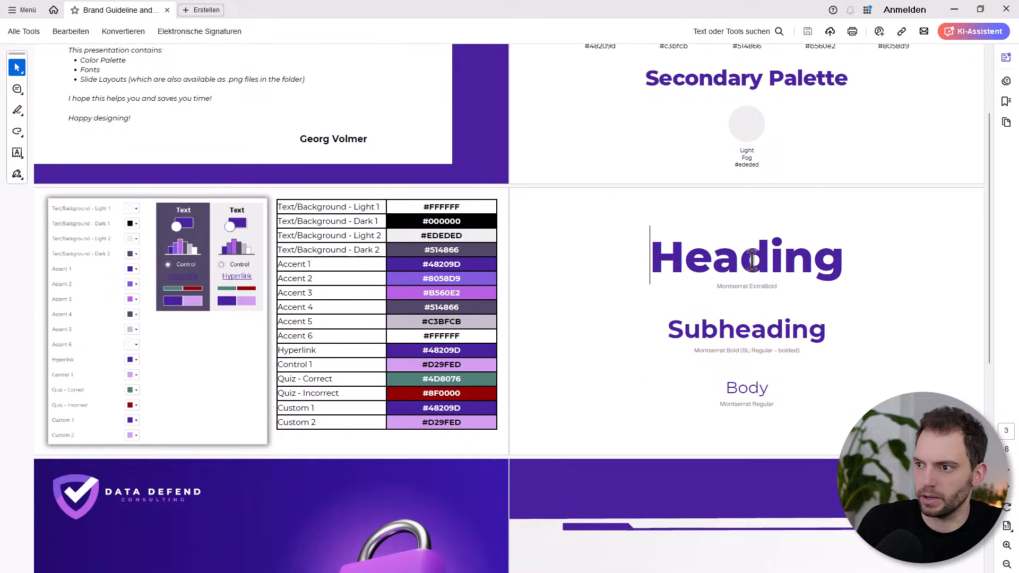
scroll(578, 244, "down", 6)
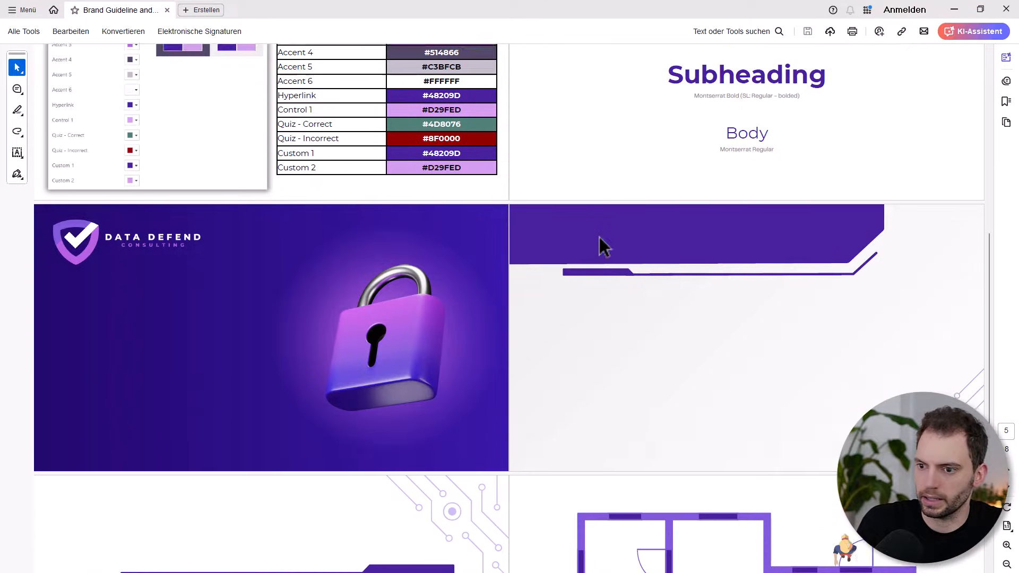
scroll(578, 266, "down", 4)
scroll(605, 264, "up", 7)
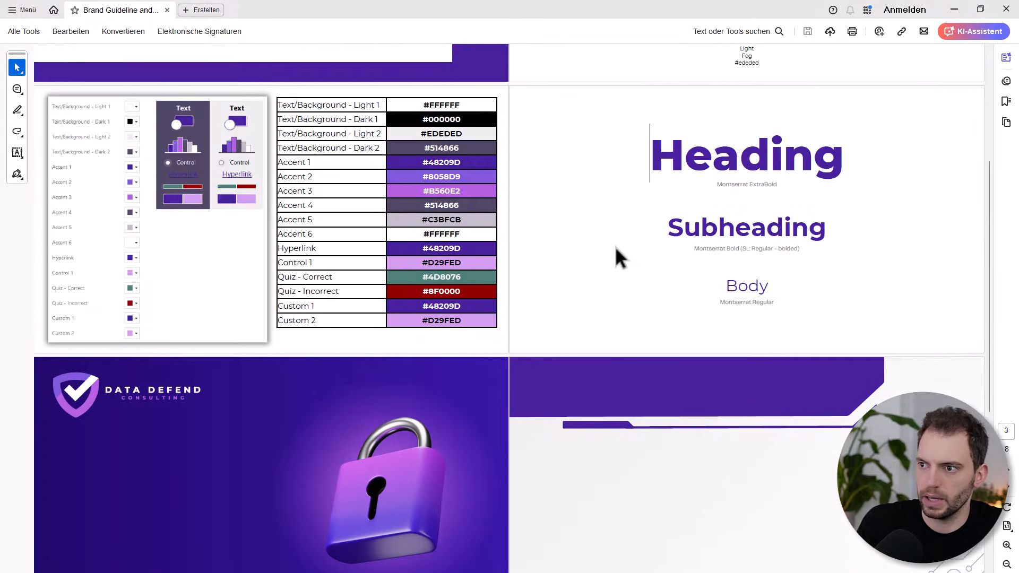
scroll(615, 247, "up", 5)
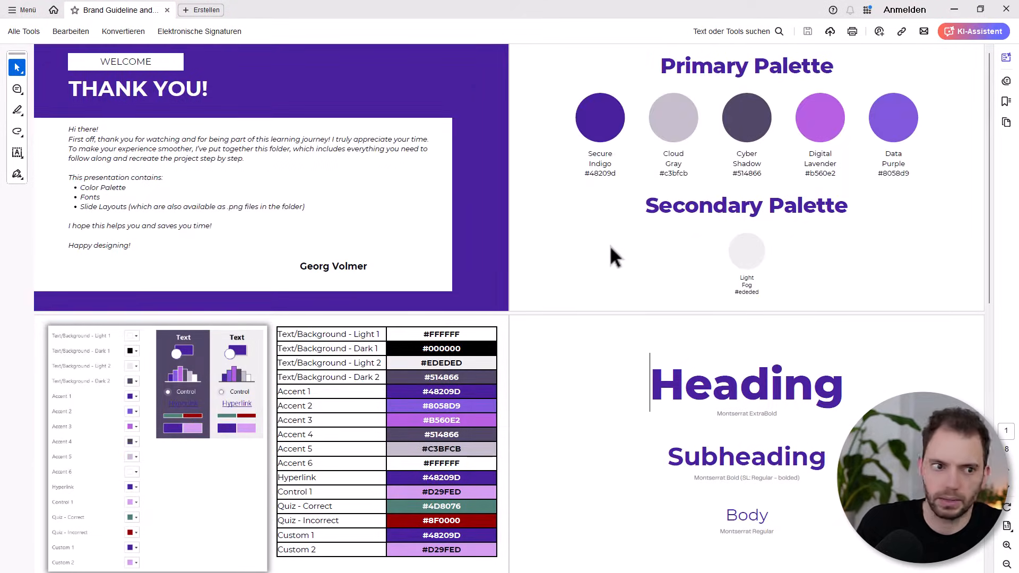
key("alt+Tab")
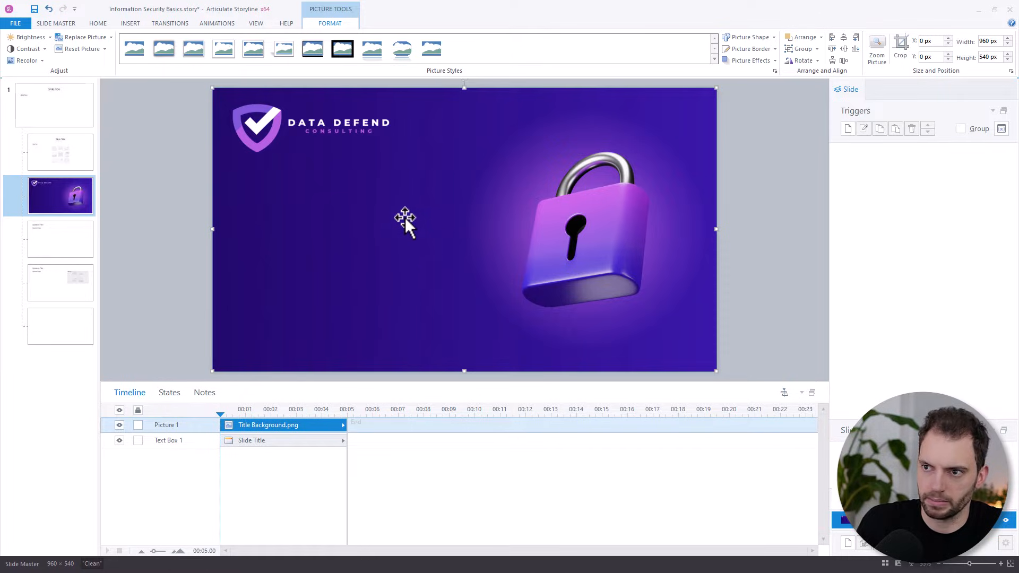
Send the Title Background picture to the back, behind the Slide Title placeholder
left_click(264, 442)
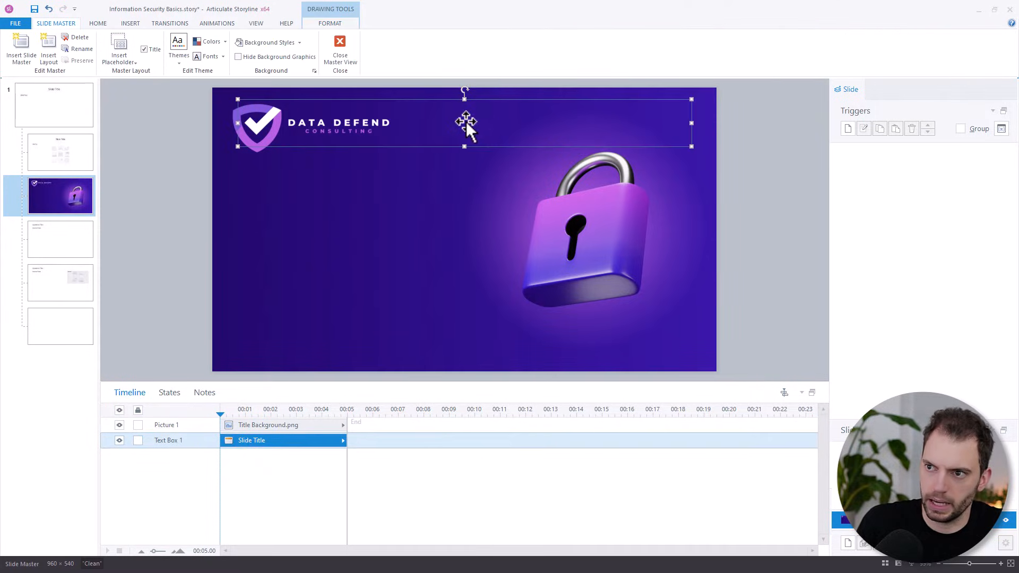
left_click(380, 237)
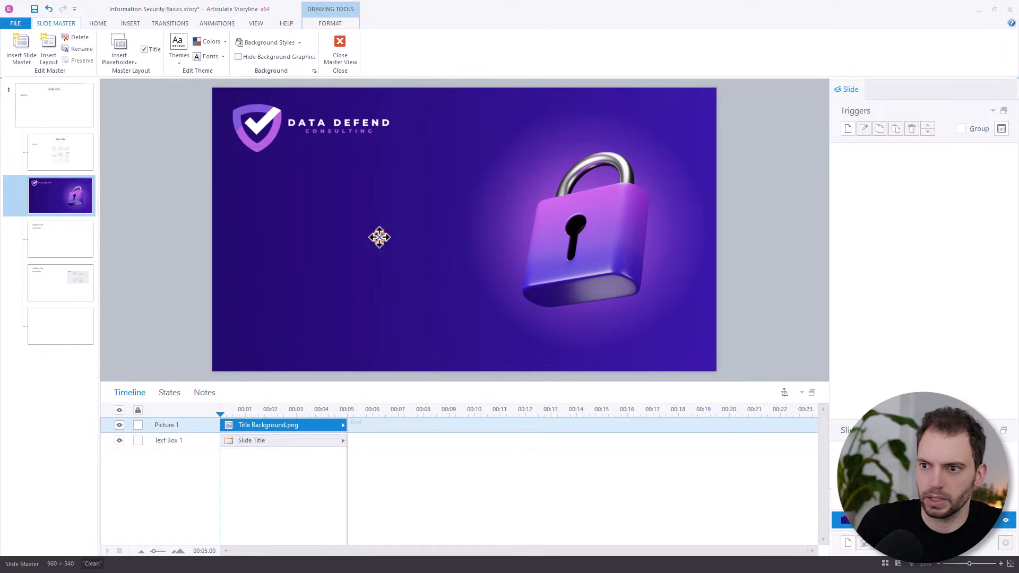
right_click(380, 238)
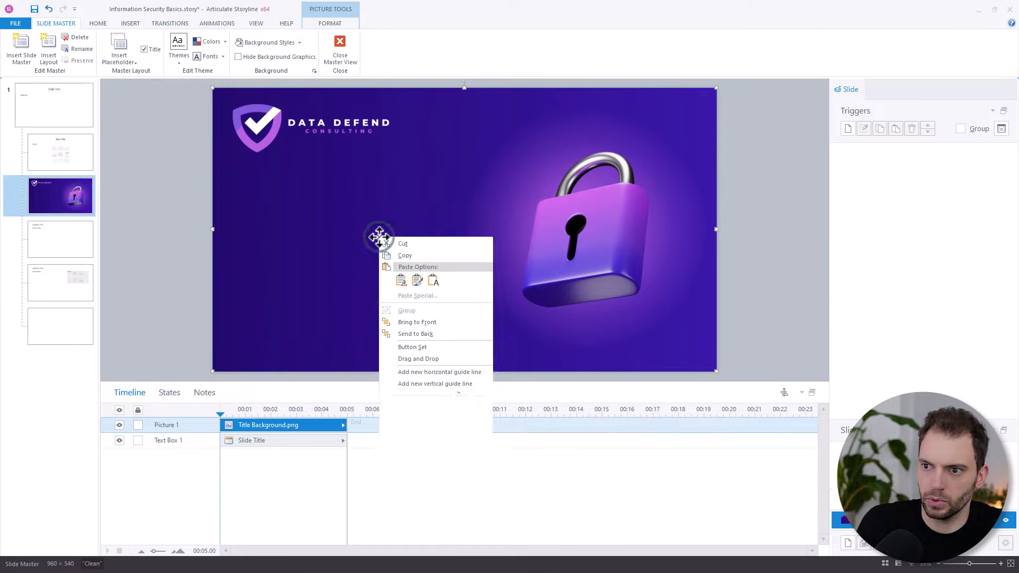
left_click(415, 336)
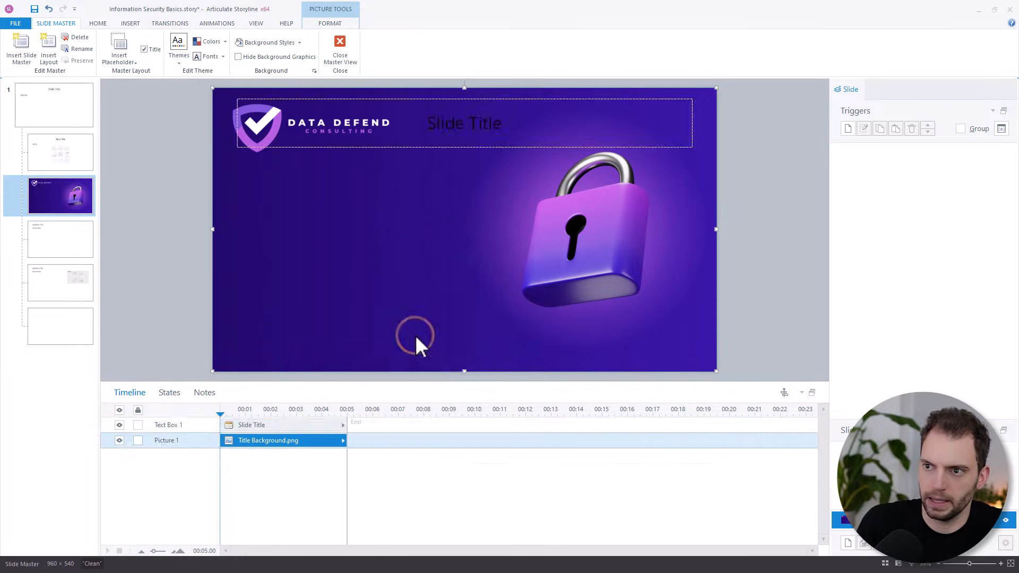
Move the Slide Title placeholder down to about 48, 225 and narrow it so it ends at the slide's horizontal center
left_click(442, 101)
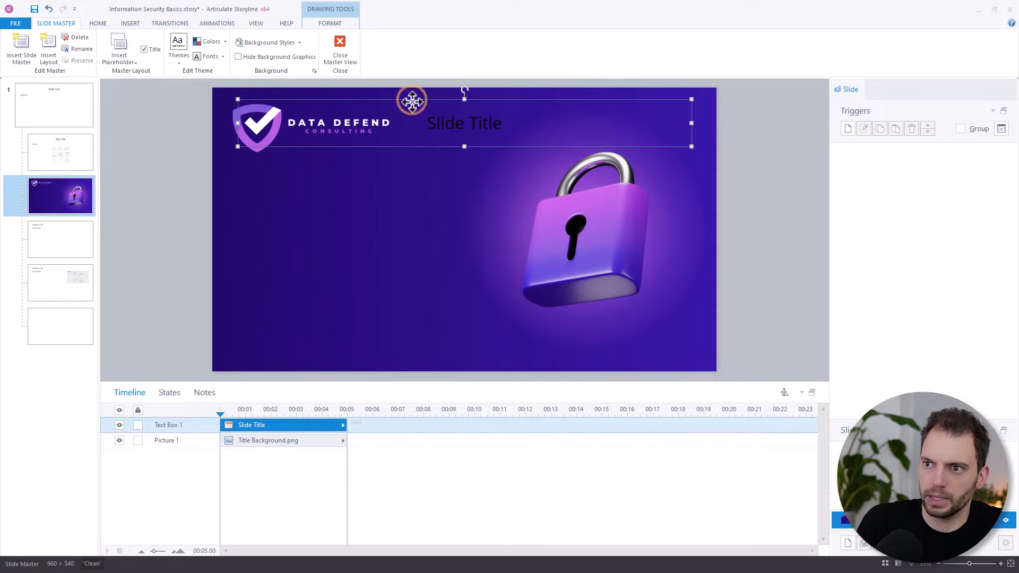
left_click_drag(413, 99, 411, 208)
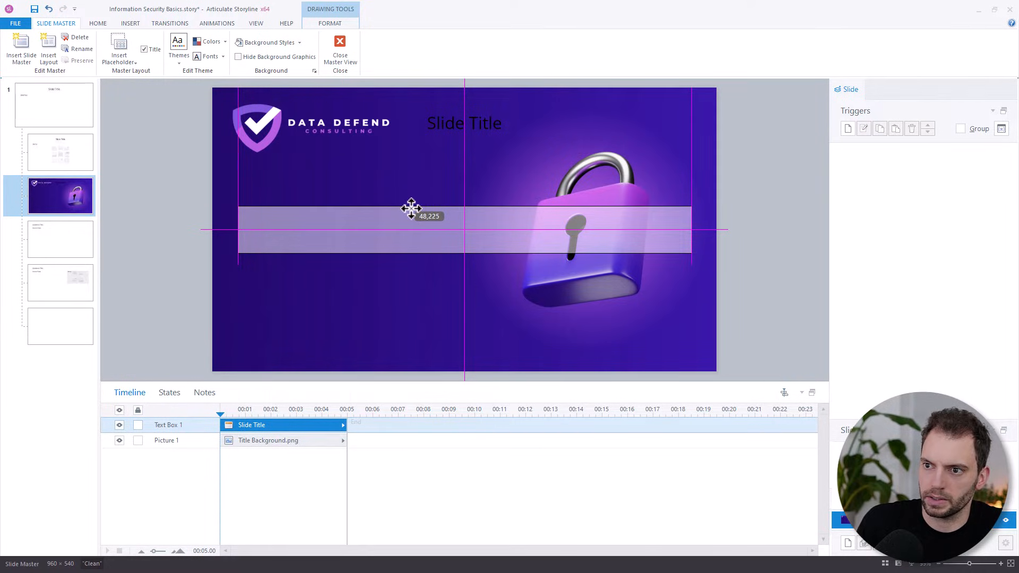
left_click_drag(412, 208, 411, 208)
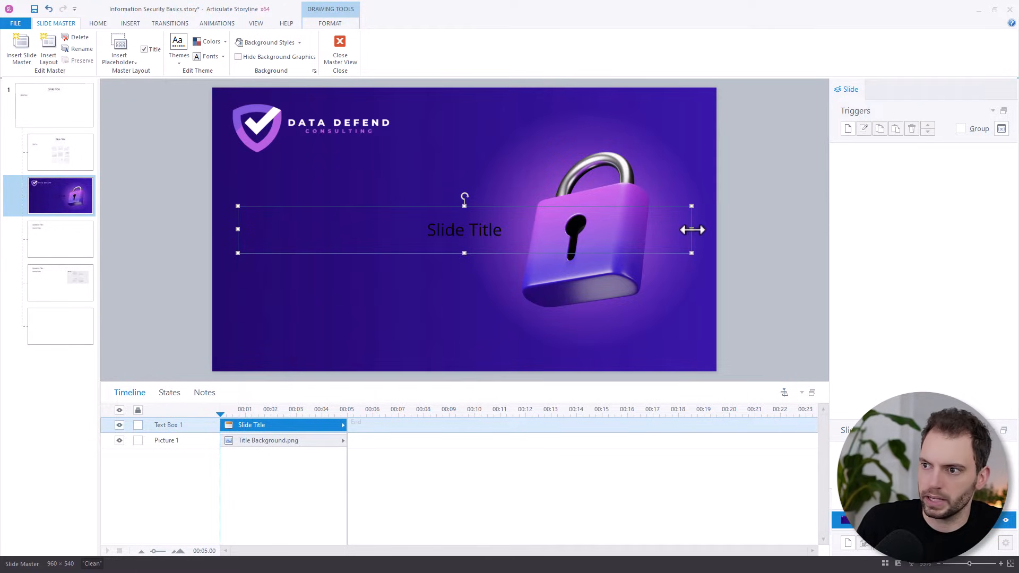
left_click_drag(692, 230, 464, 227)
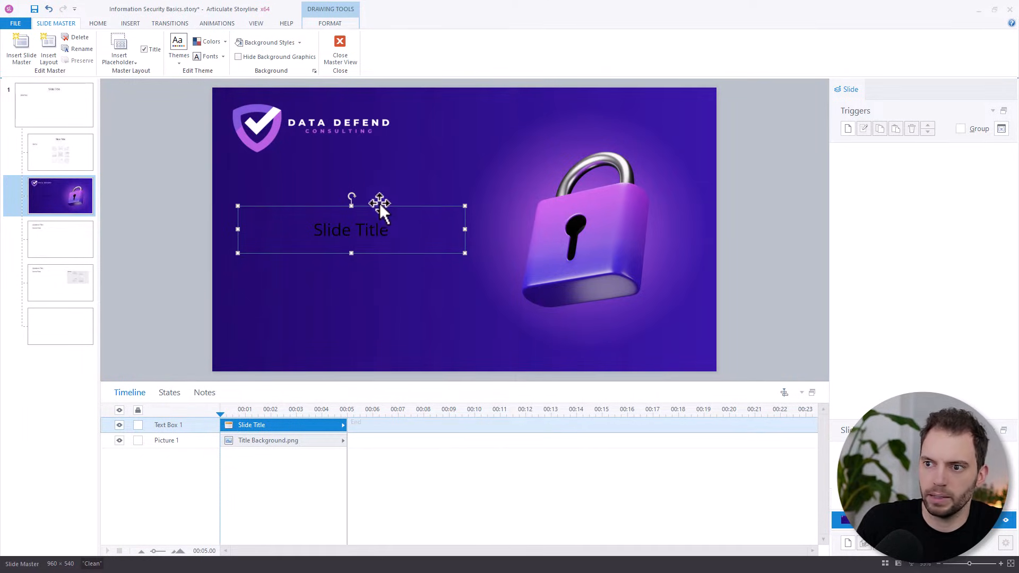
Set the Slide Title placeholder's text color to white (#FFFFFF) from the theme colors
left_click(100, 24)
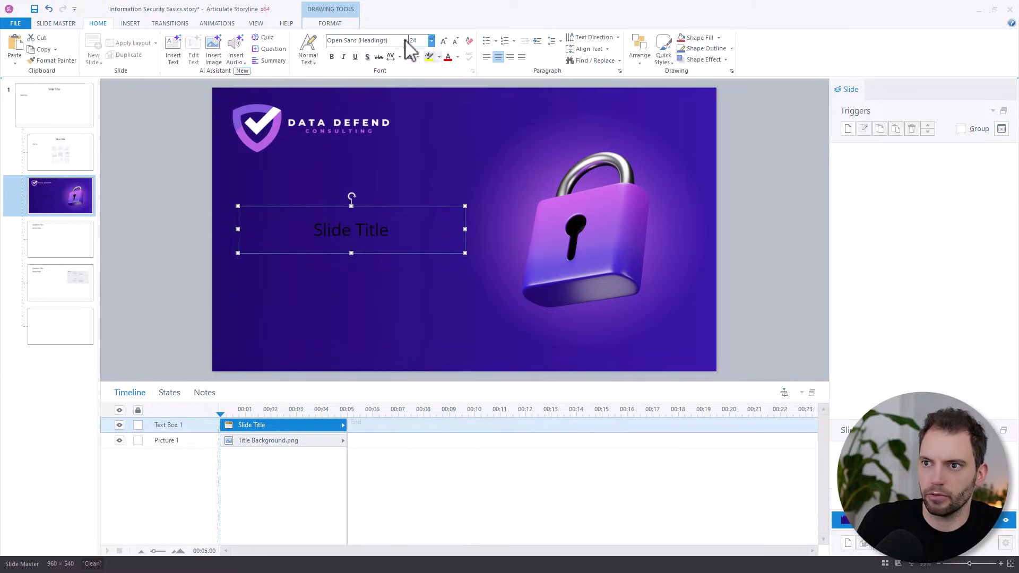
left_click(458, 57)
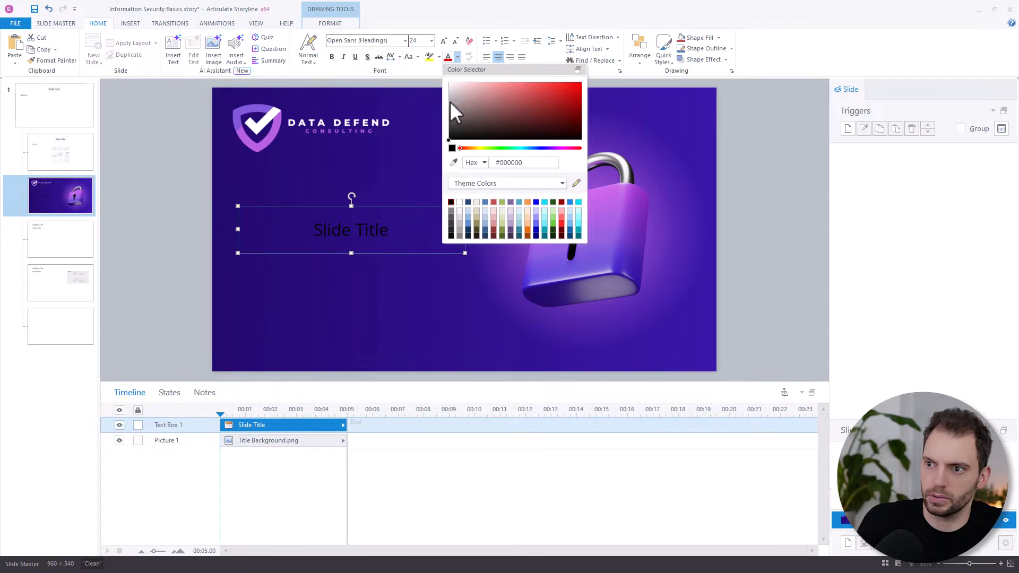
left_click(459, 202)
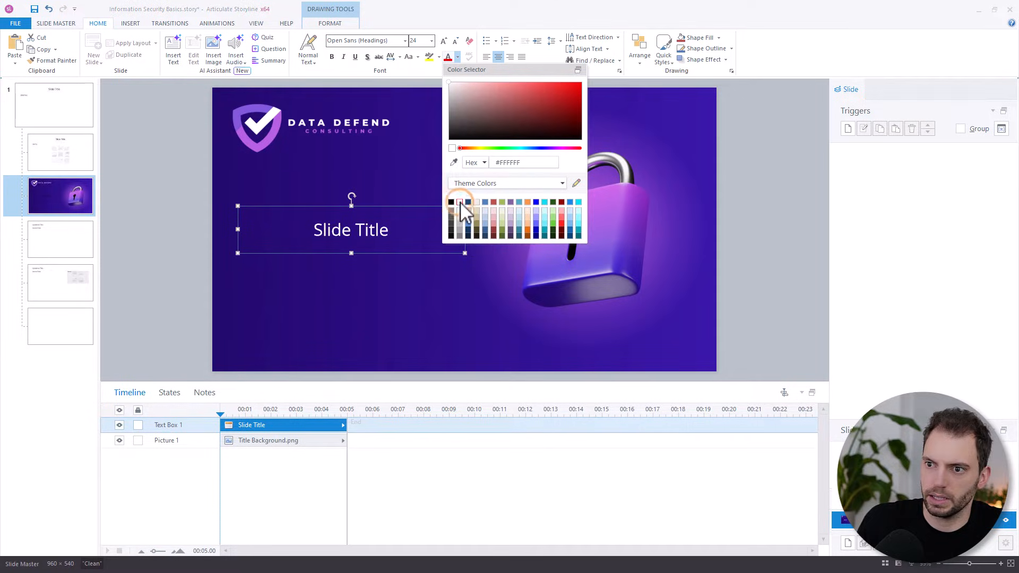
left_click(416, 71)
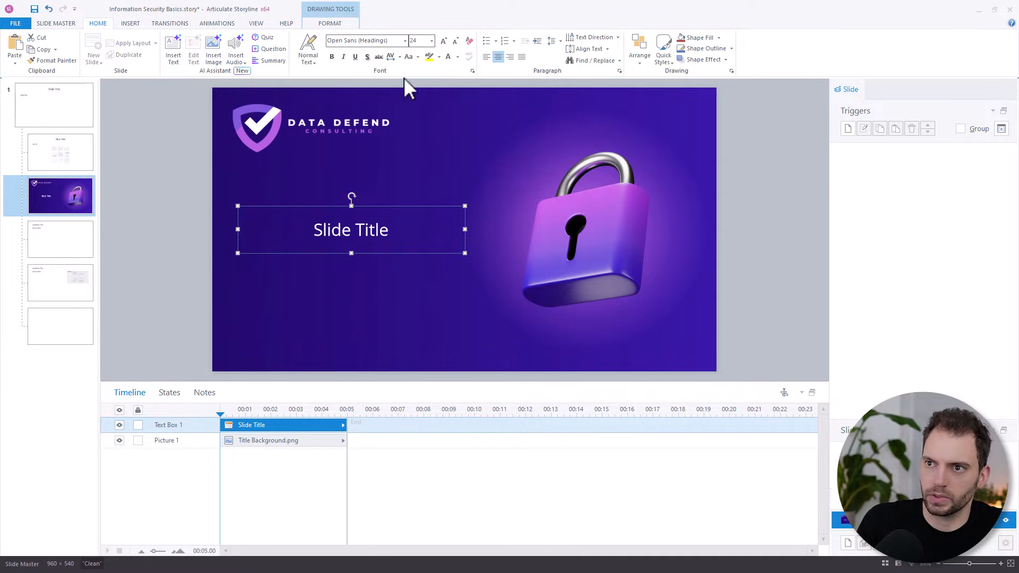
Set the Slide Title placeholder's font to Montserrat and left-align its text
left_click(405, 40)
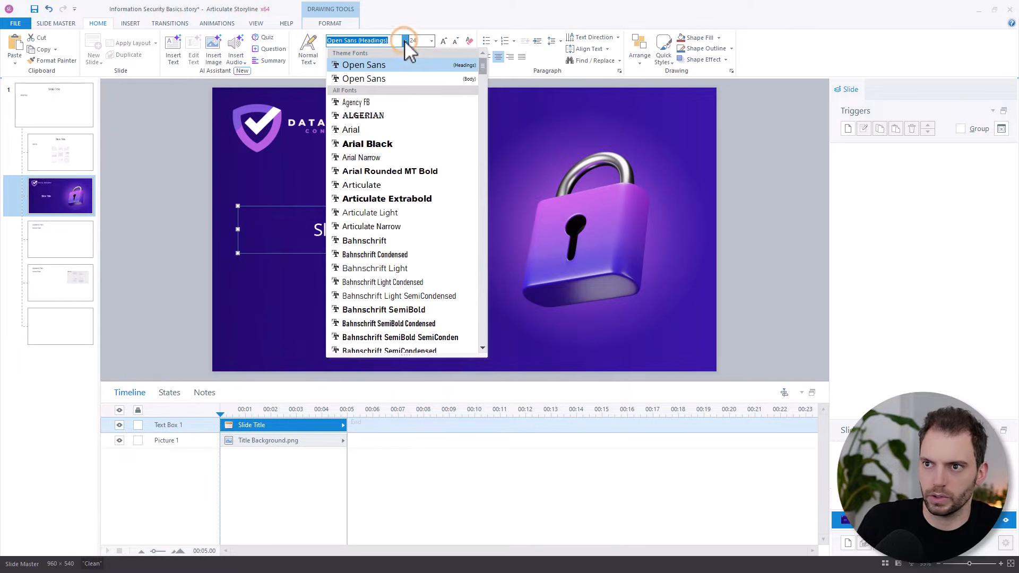
scroll(399, 175, "down", 3)
scroll(399, 175, "down", 10)
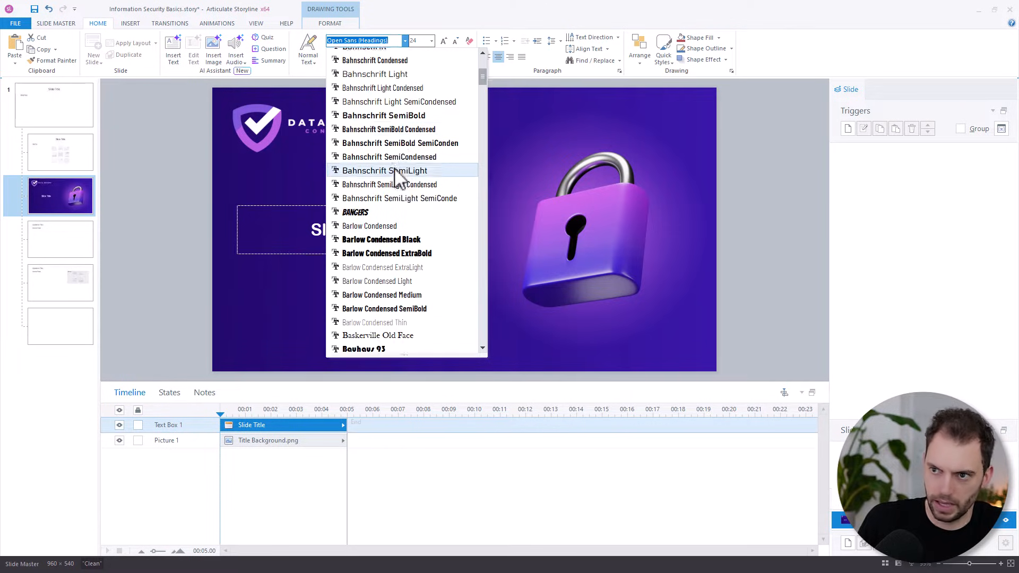
scroll(399, 175, "down", 1)
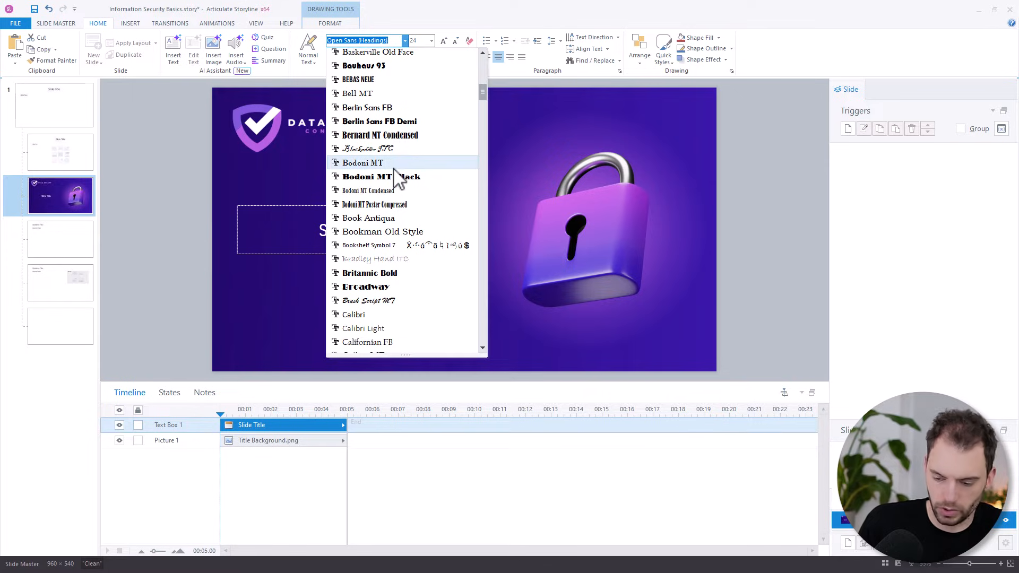
scroll(400, 179, "down", 20)
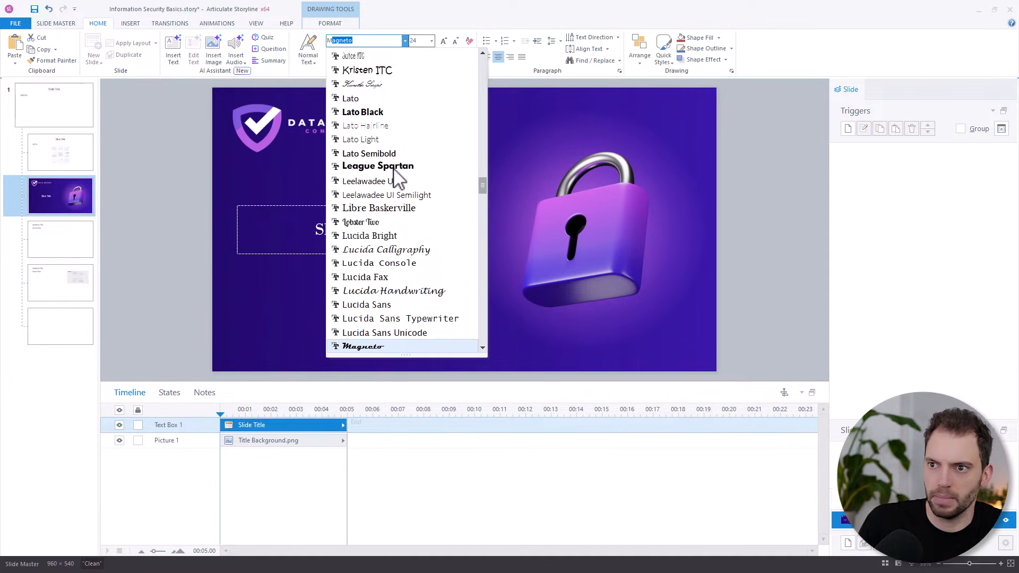
scroll(399, 178, "down", 5)
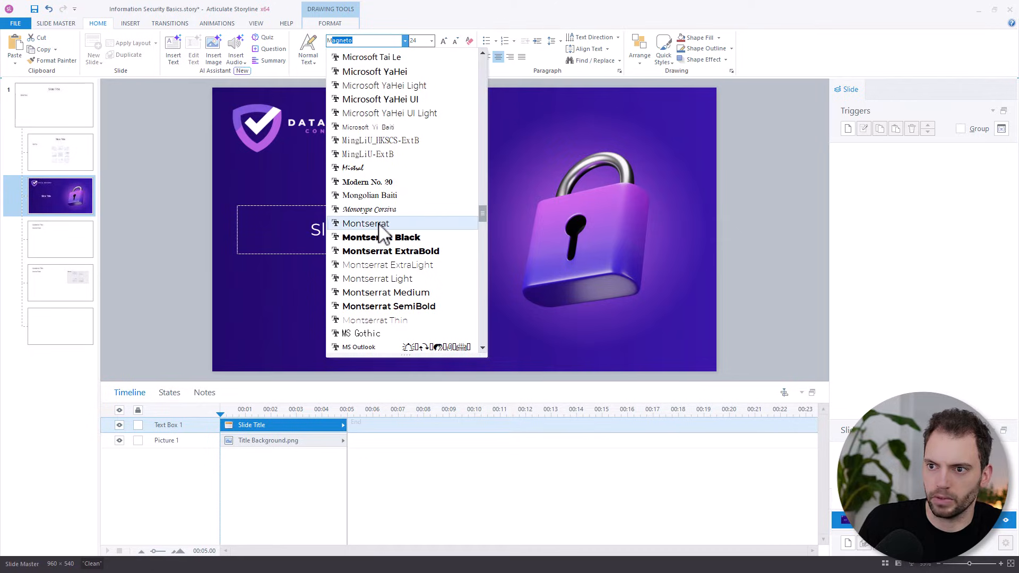
left_click(381, 225)
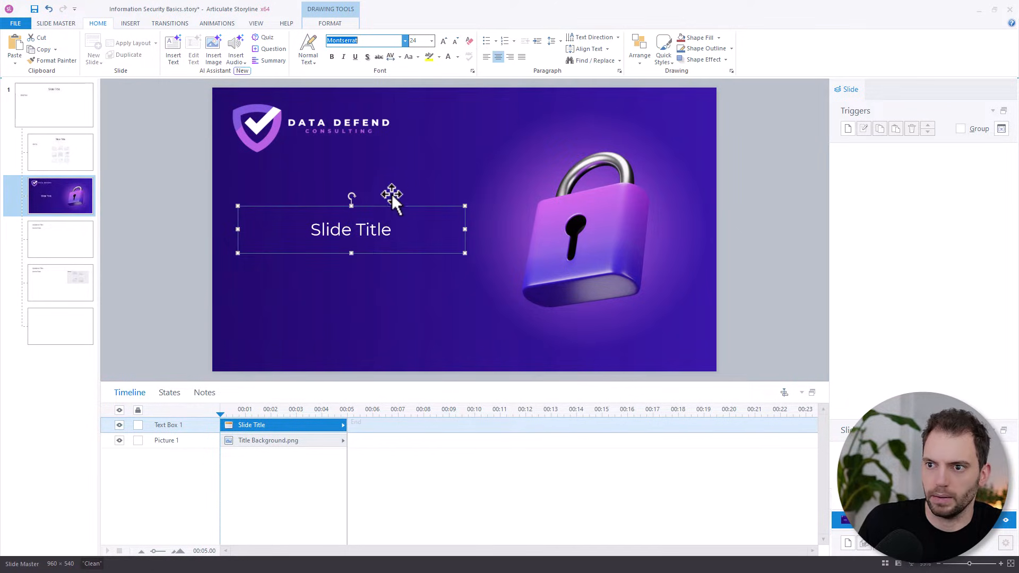
left_click(486, 59)
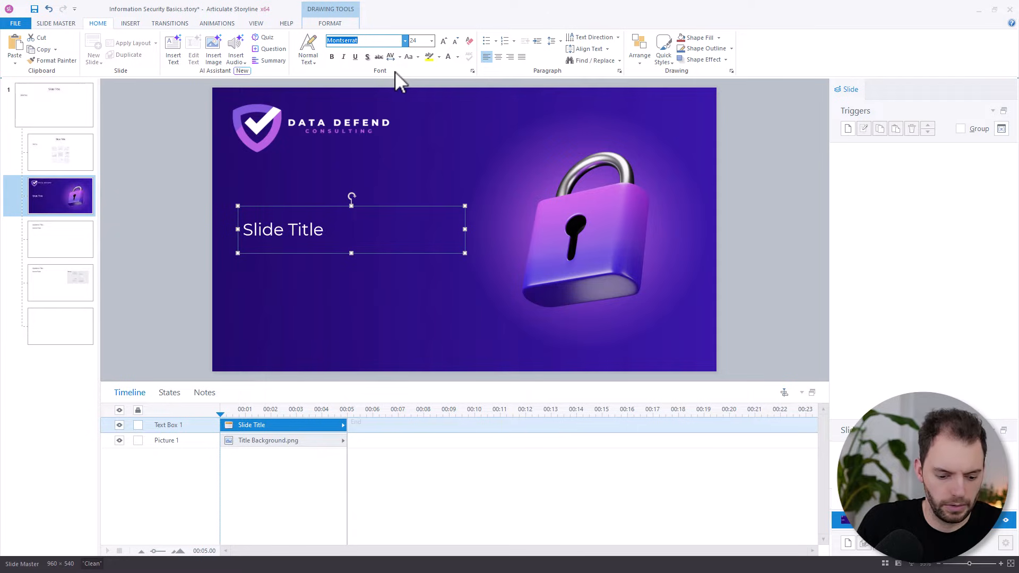
key("Escape")
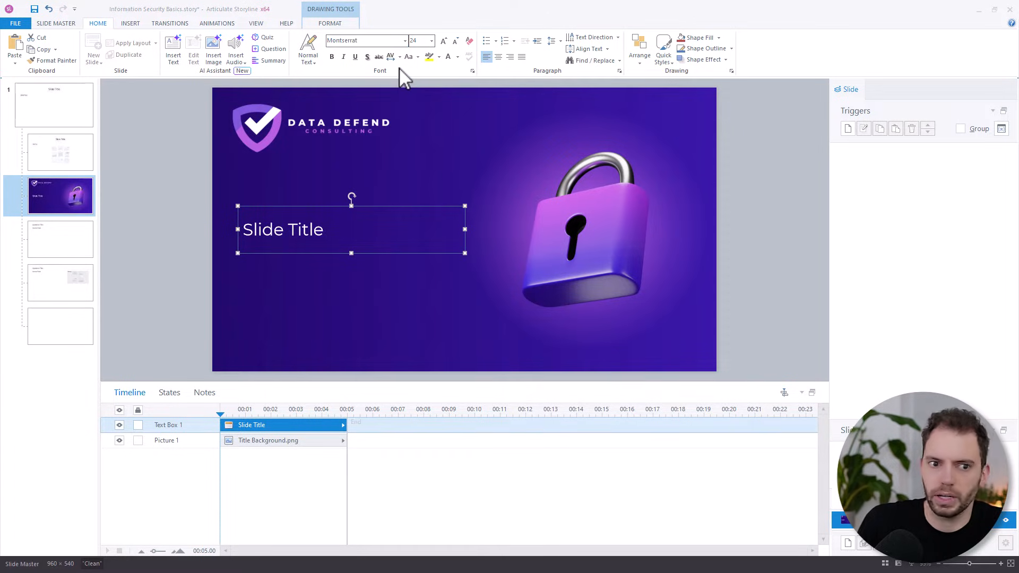
Check the heading font in the brand guideline PDF, return to Storyline and set the Slide Title placeholder's font to Montserrat ExtraBold
key("alt+Tab")
scroll(733, 162, "down", 2)
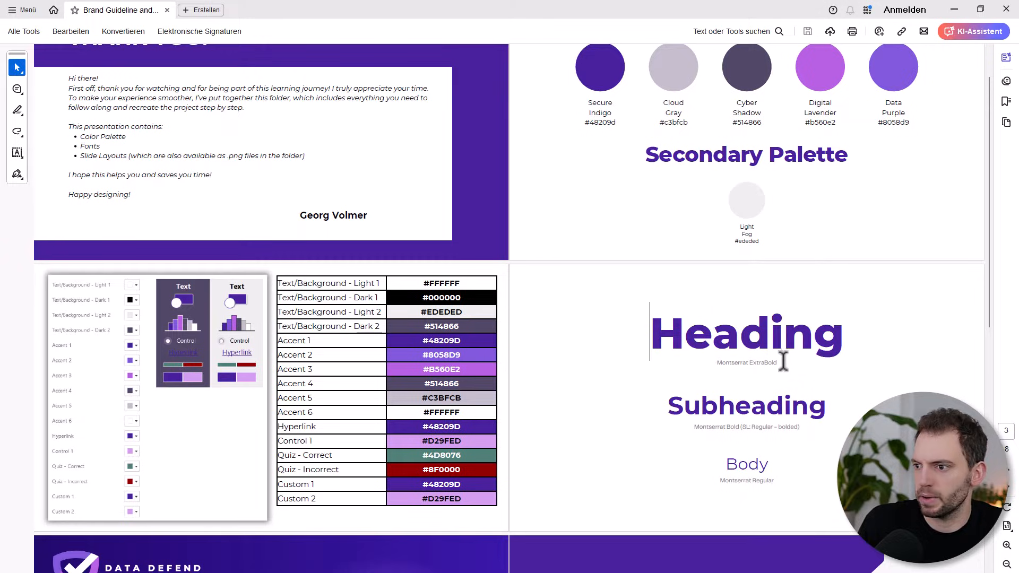
left_click(641, 309)
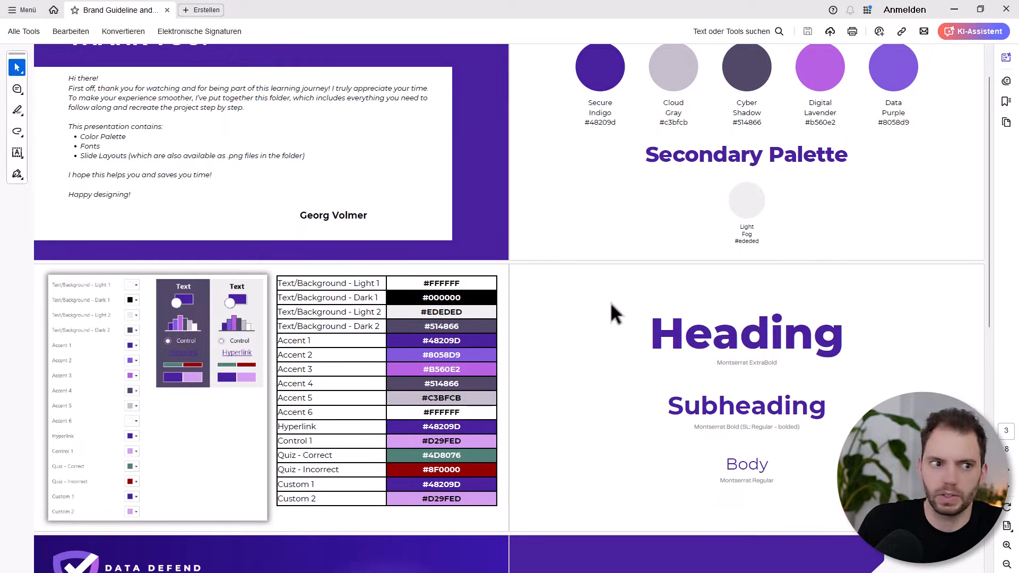
key("alt+Tab")
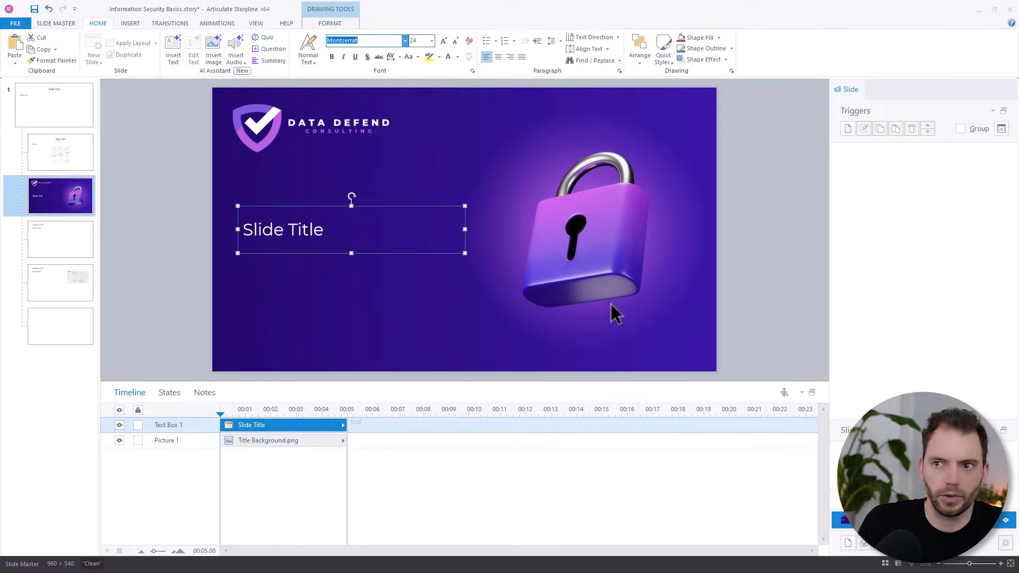
left_click(405, 40)
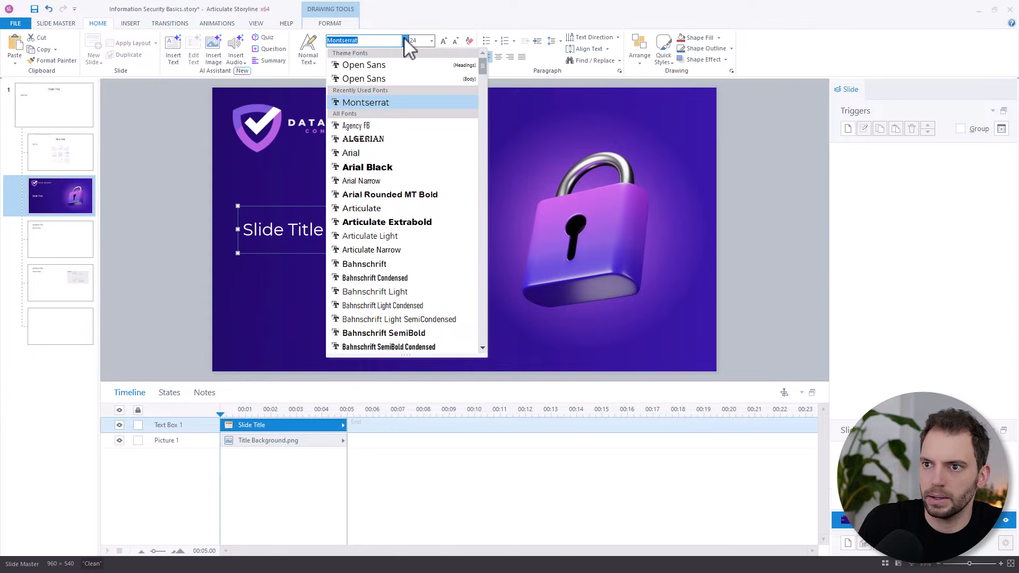
scroll(416, 188, "down", 6)
scroll(417, 192, "down", 12)
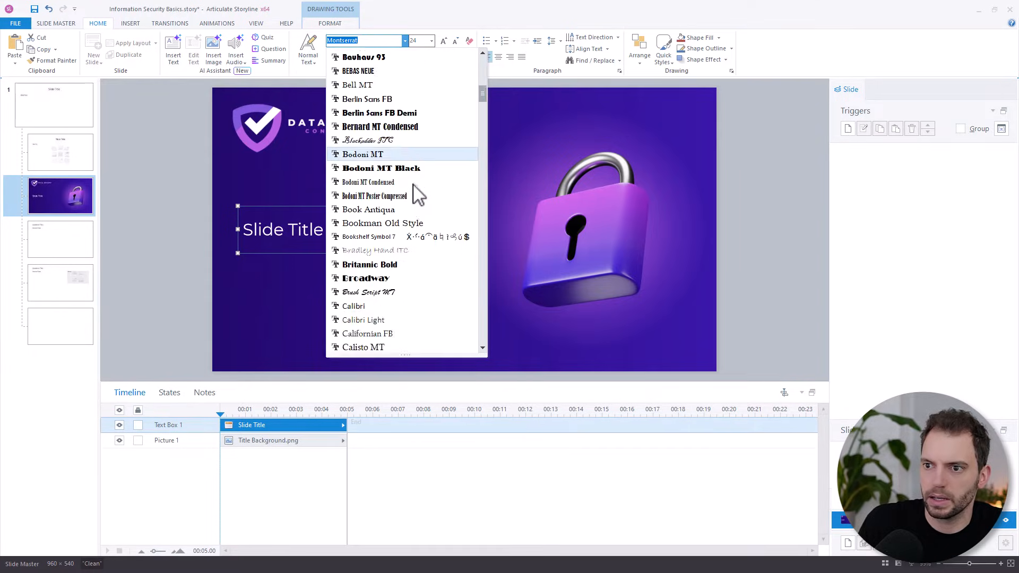
type("M")
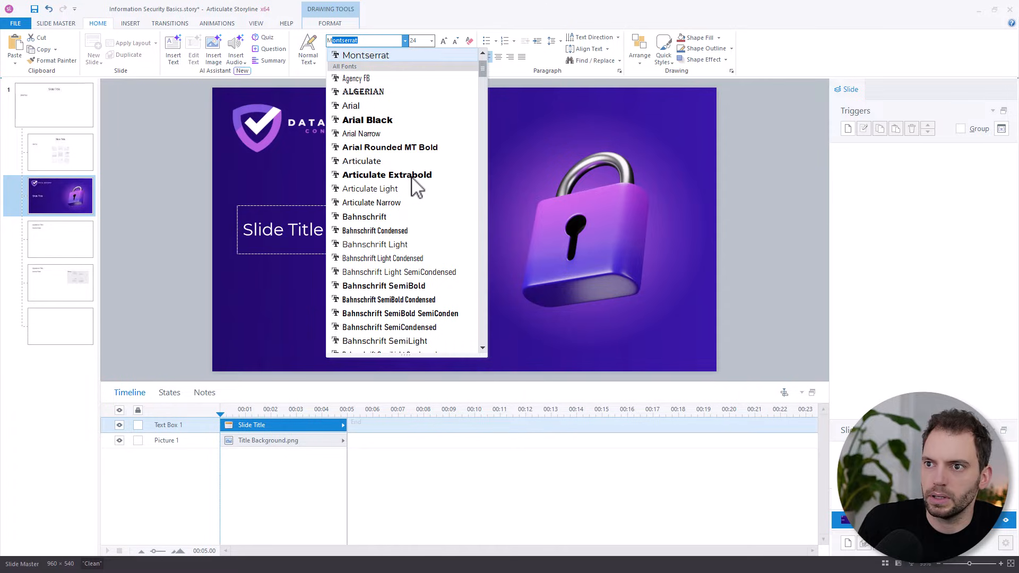
scroll(416, 190, "down", 12)
scroll(416, 191, "down", 15)
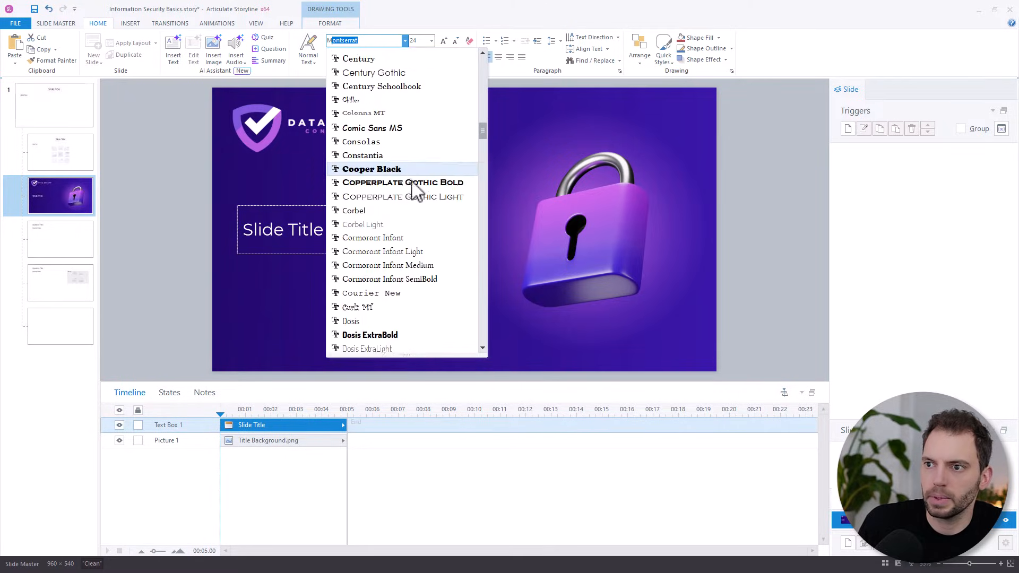
scroll(414, 192, "down", 10)
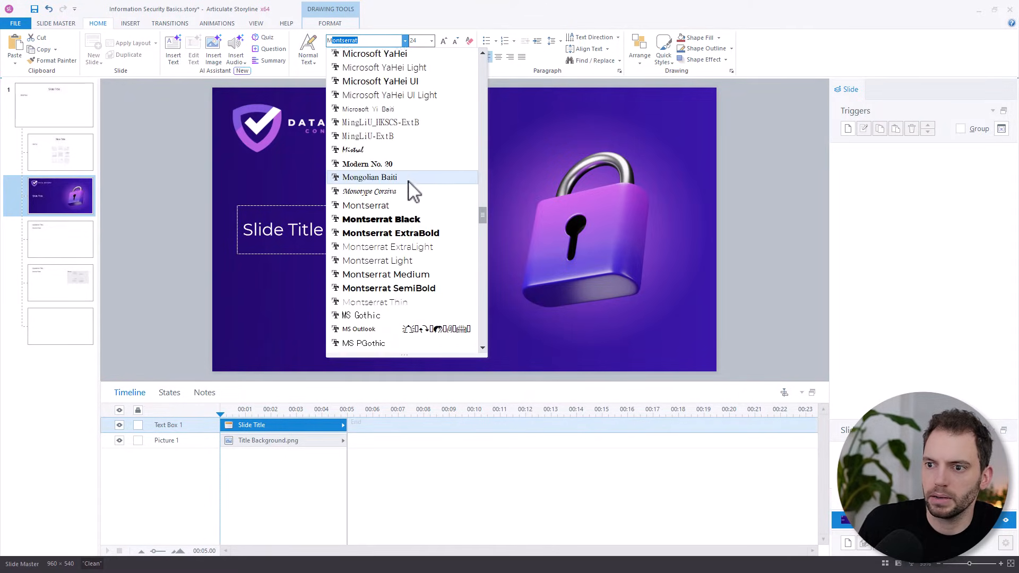
left_click(408, 215)
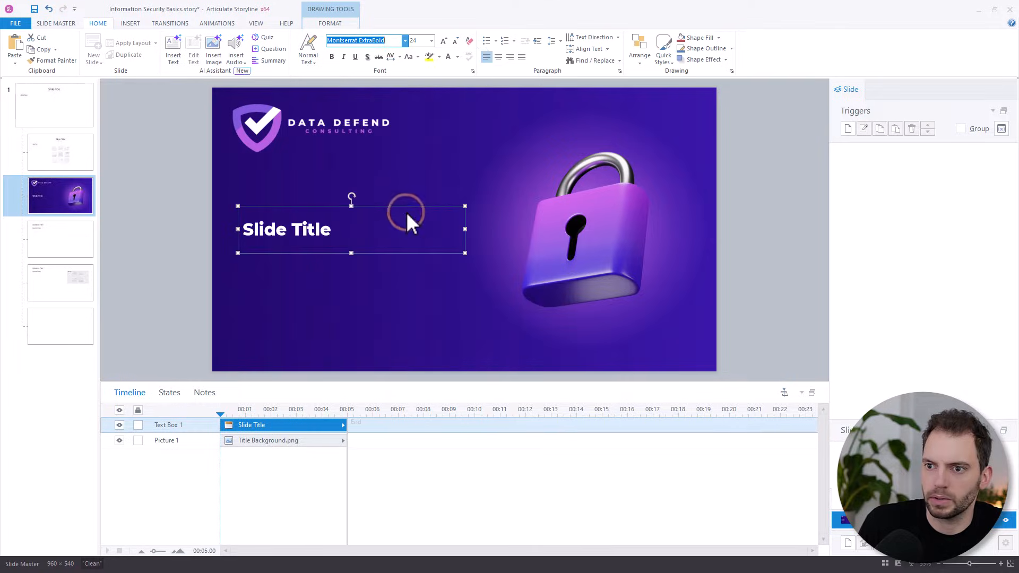
left_click(165, 192)
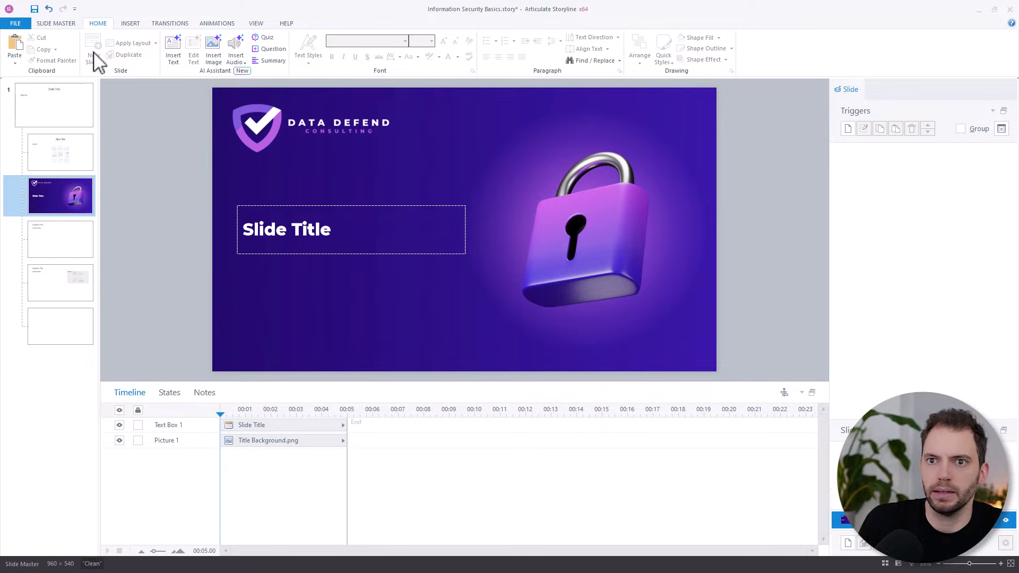
Close the slide master view and open slide 1.1 for editing
left_click(56, 23)
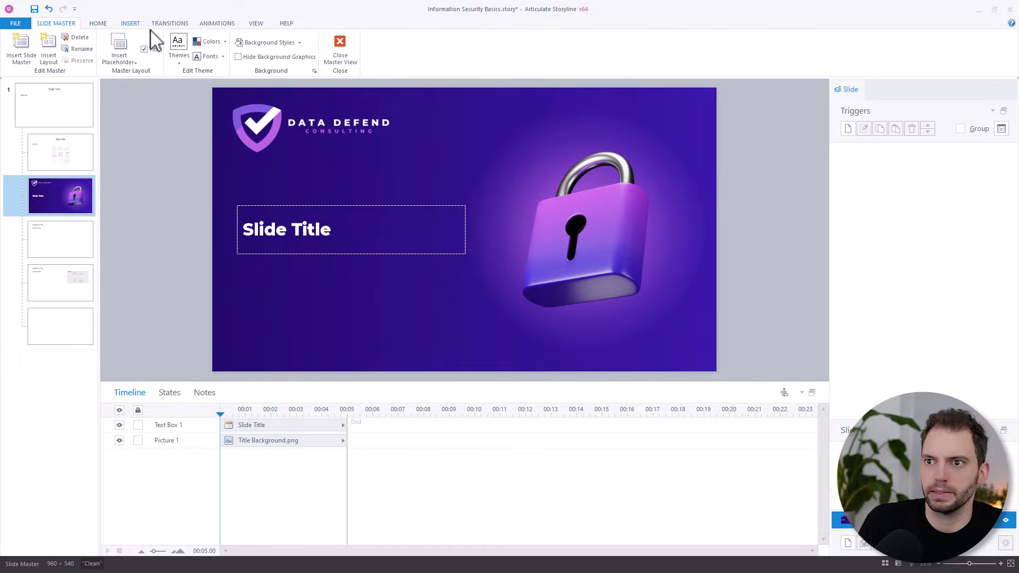
left_click(339, 38)
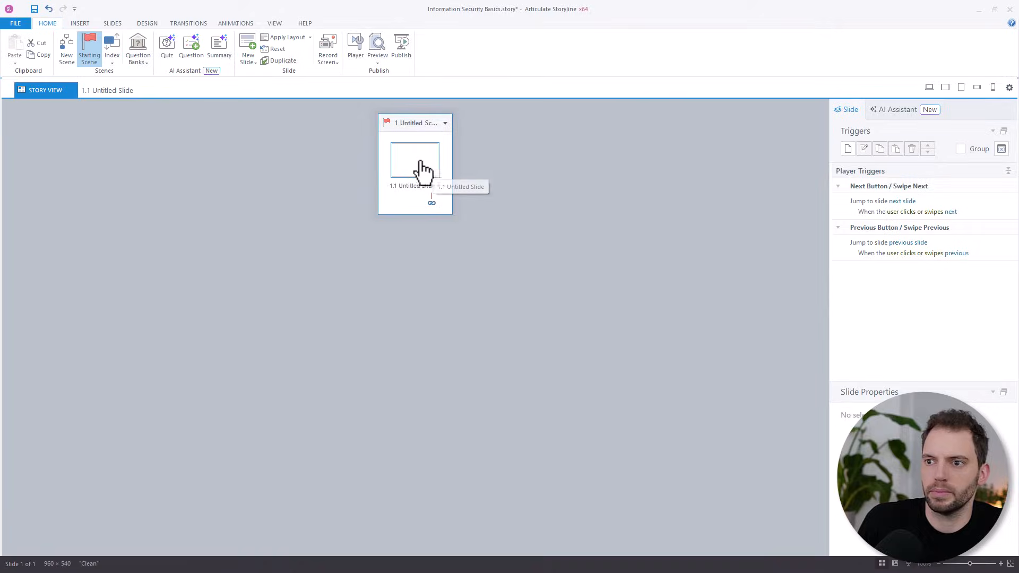
double_click(420, 162)
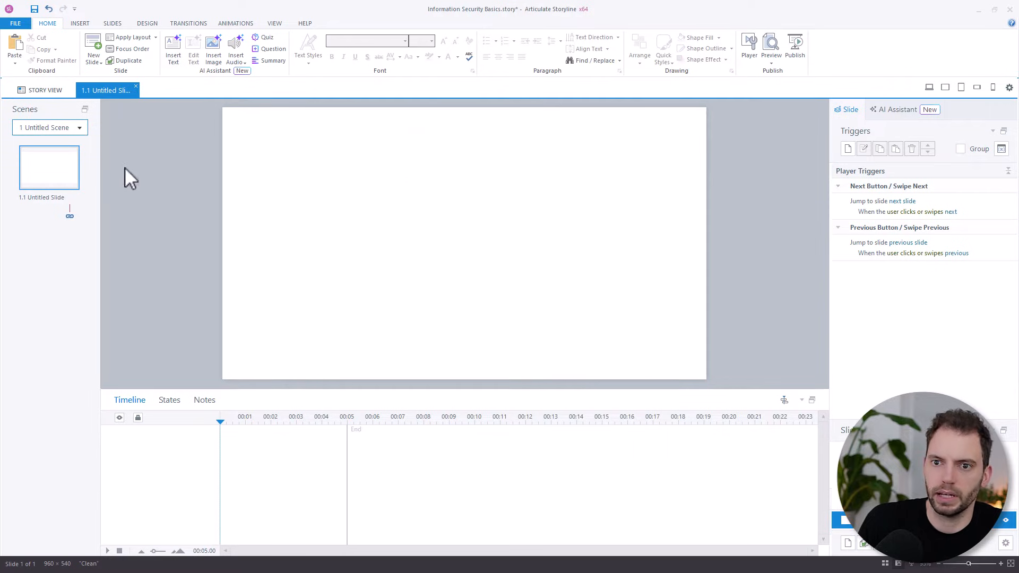
Apply the Title Only layout to slide 1.1
right_click(44, 169)
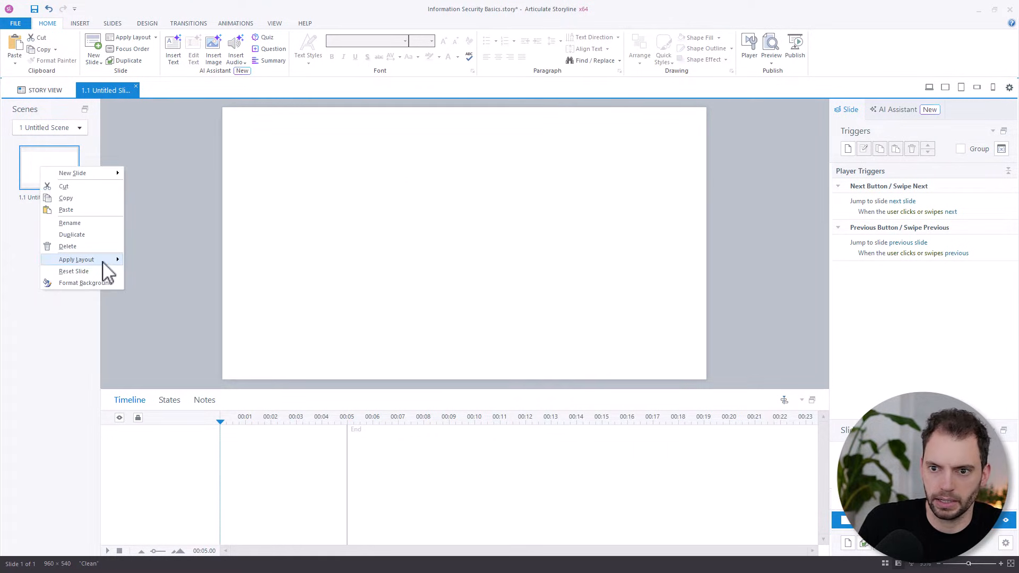
mouse_move(104, 261)
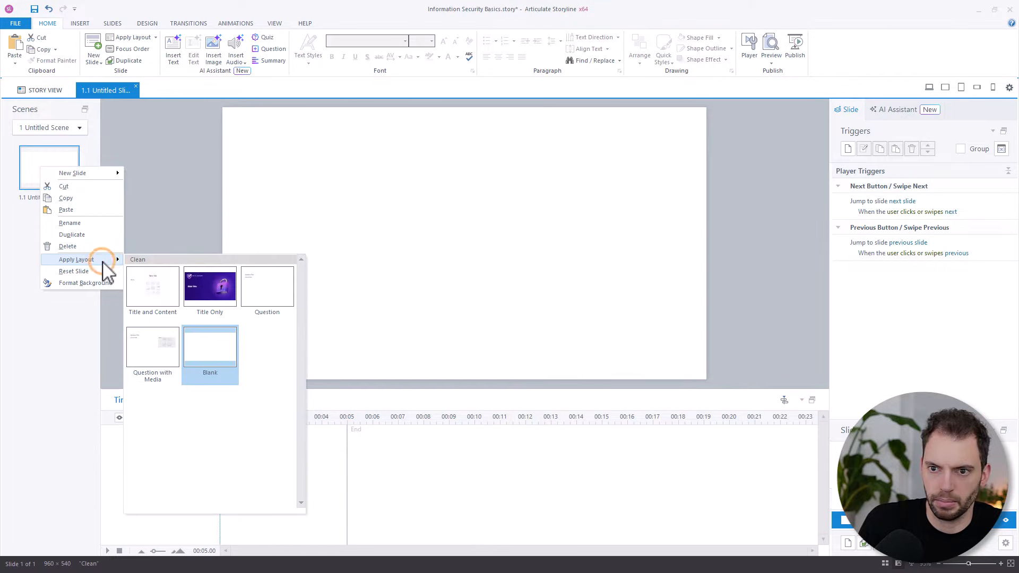
left_click(213, 289)
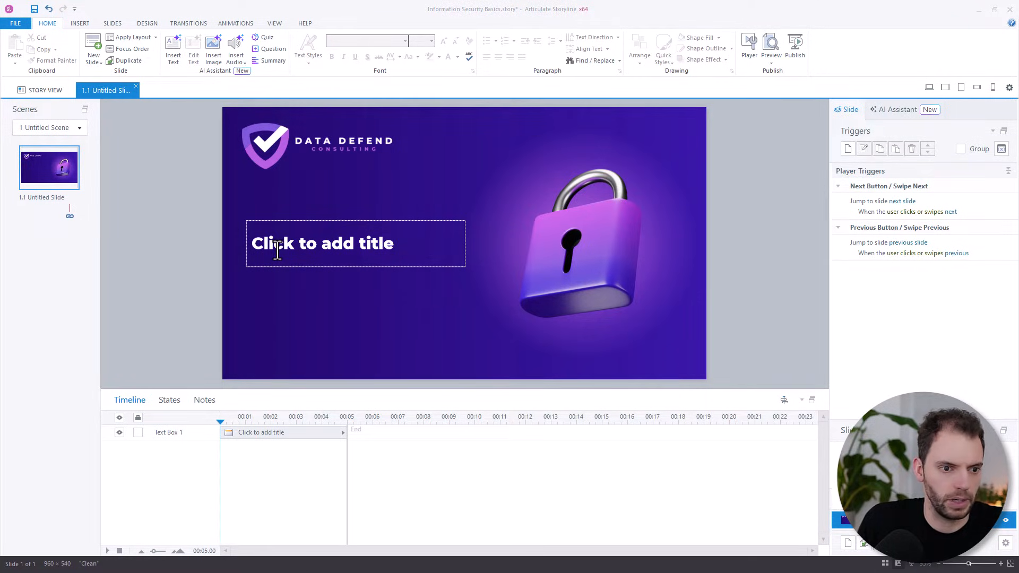
Copy the lines "Information Security" and "Keeping Company Data Safe" from slide 1.1 of the Word storyboard and return to Storyline
key("alt+Tab")
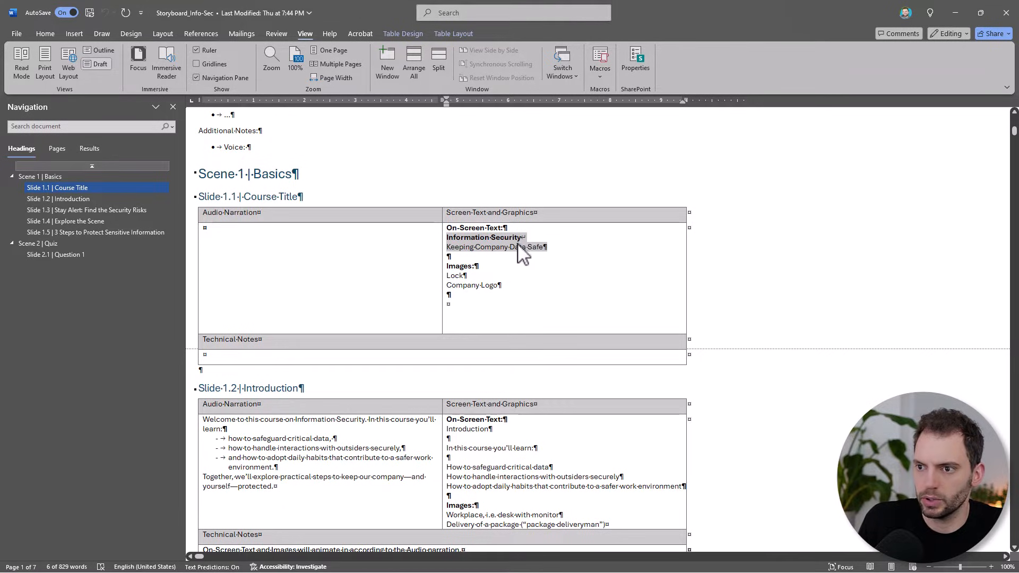
right_click(480, 243)
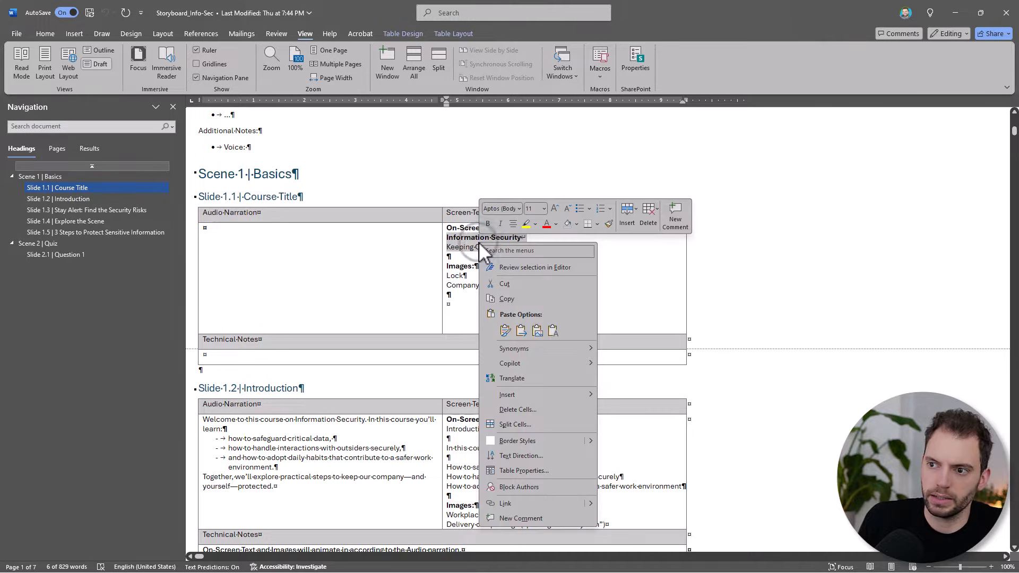
left_click(502, 299)
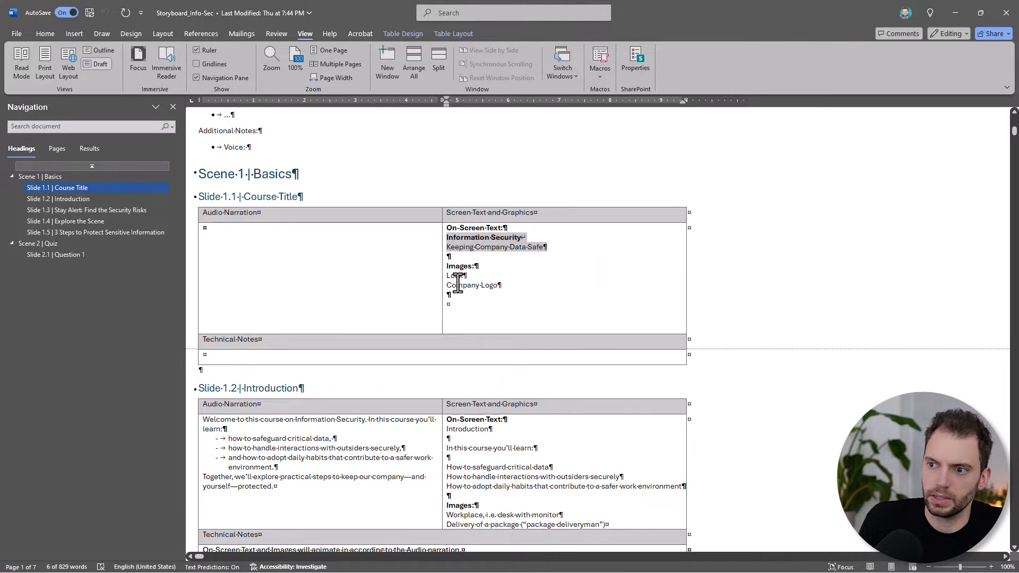
key("alt+Tab")
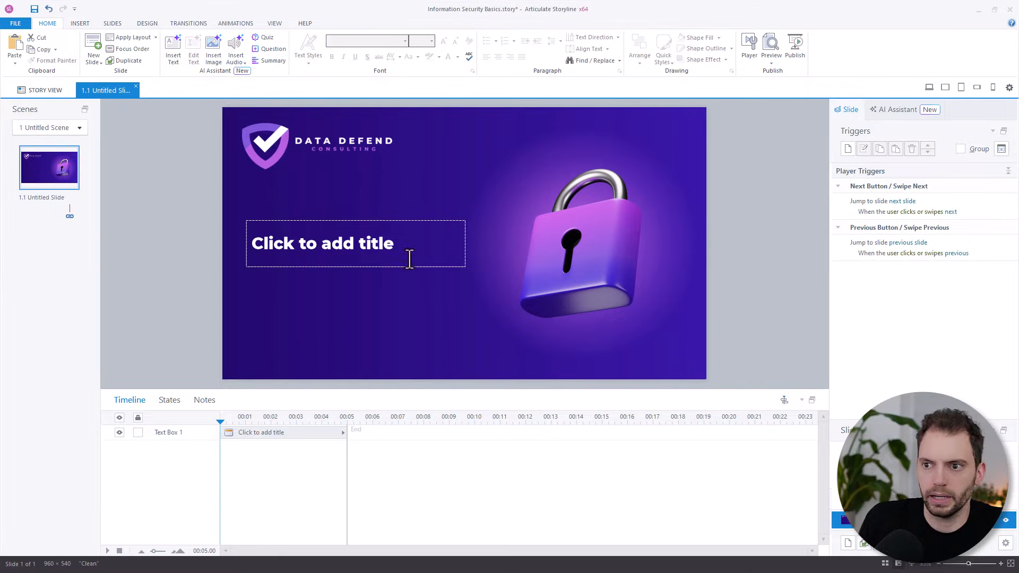
Paste the copied two-line course title into slide 1.1's title placeholder
left_click(263, 245)
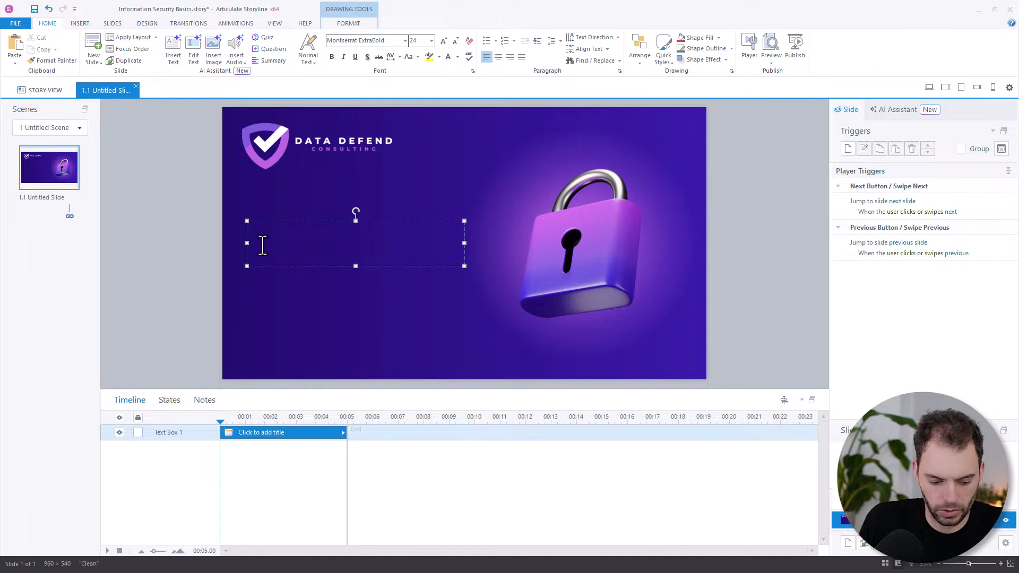
key("ctrl+v")
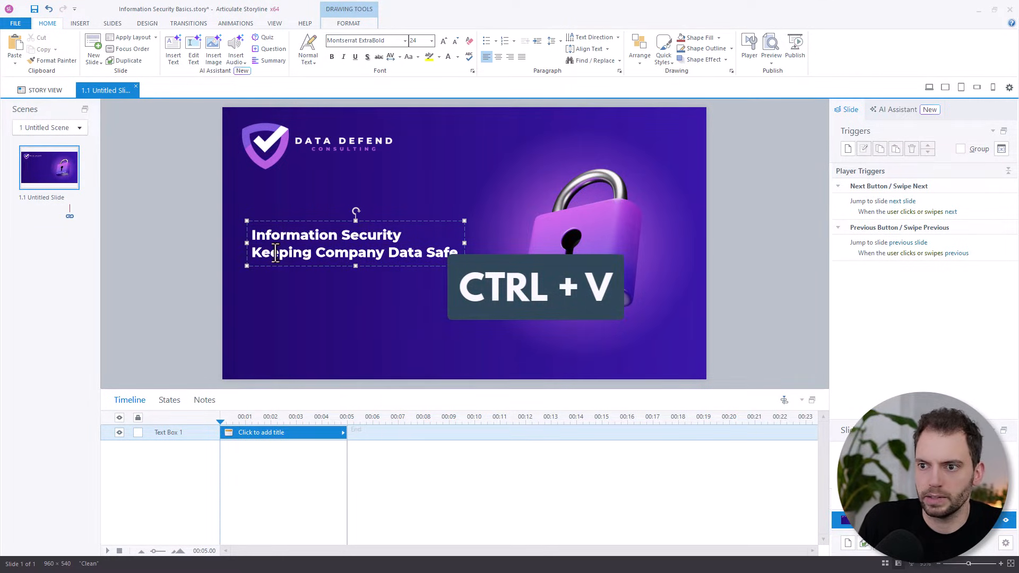
left_click(323, 301)
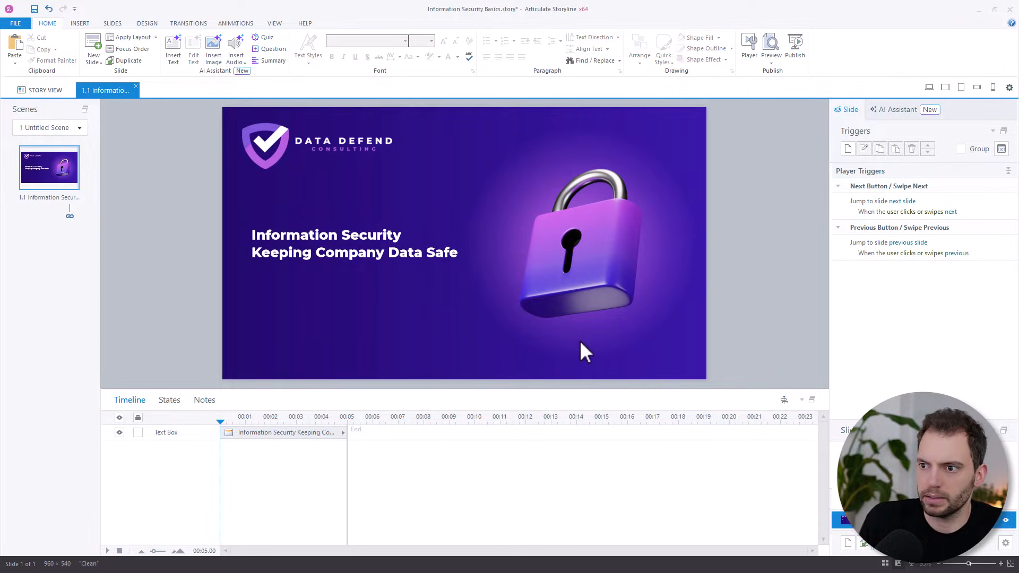
Enlarge the slide view and set the font of "Keeping Company Data Safe" in slide 1.1's title to Montserrat
left_click(803, 400)
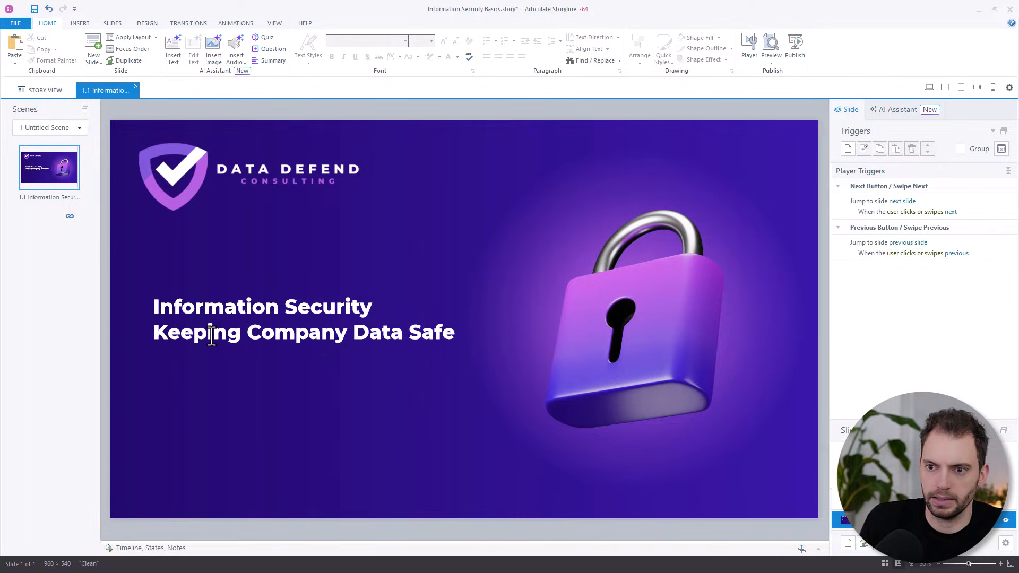
left_click(460, 336)
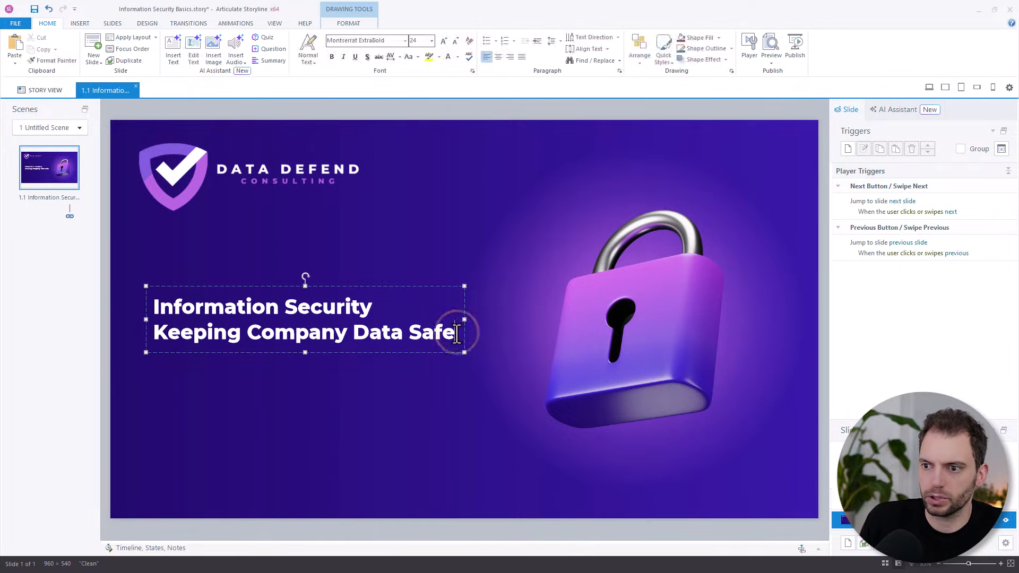
left_click_drag(459, 334, 196, 336)
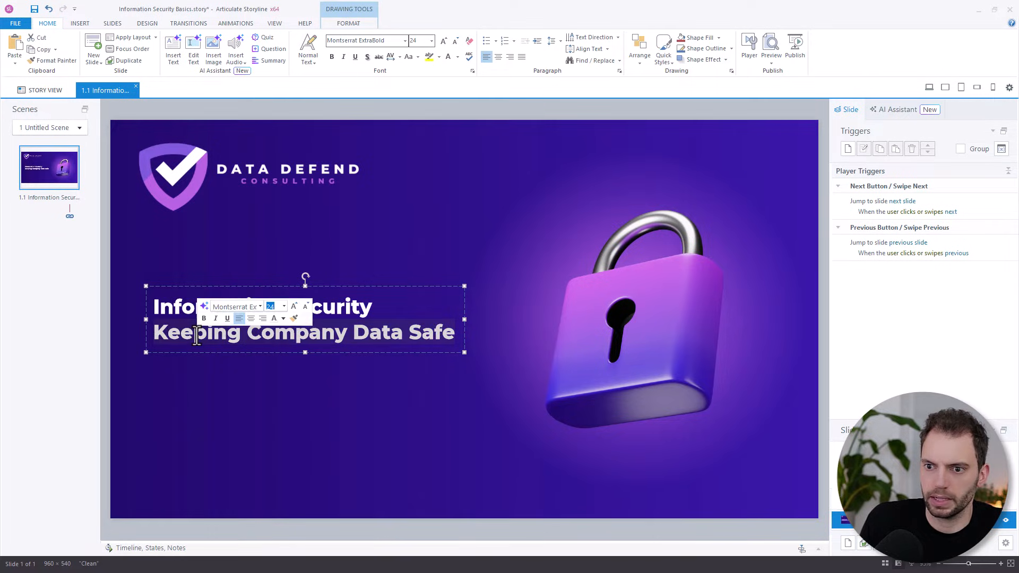
left_click(260, 307)
scroll(271, 221, "up", 2)
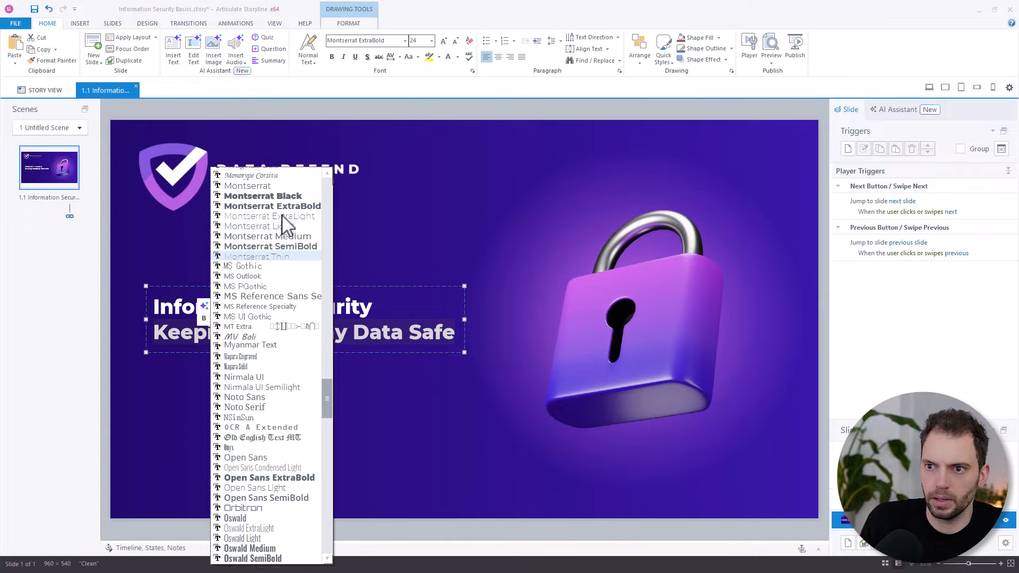
scroll(262, 217, "down", 2)
left_click(262, 212)
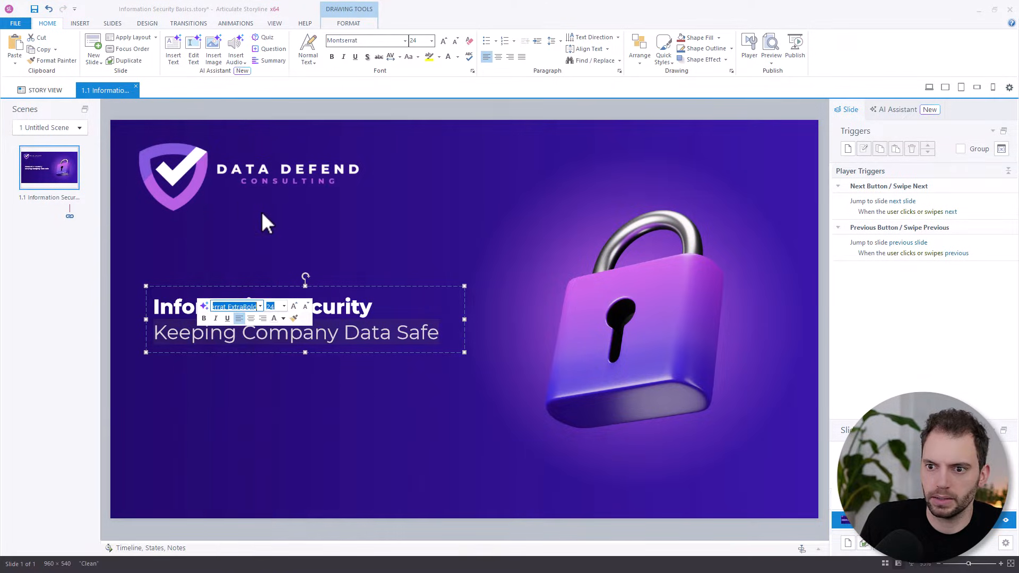
left_click(357, 240)
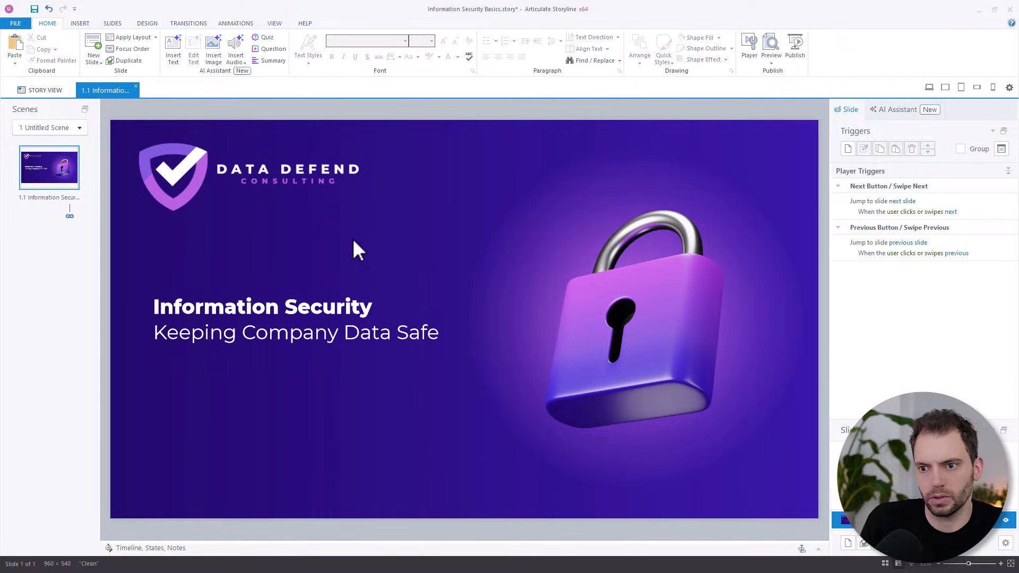
Set the font size of the "Keeping Company Data Safe" line to 20
left_click(439, 334)
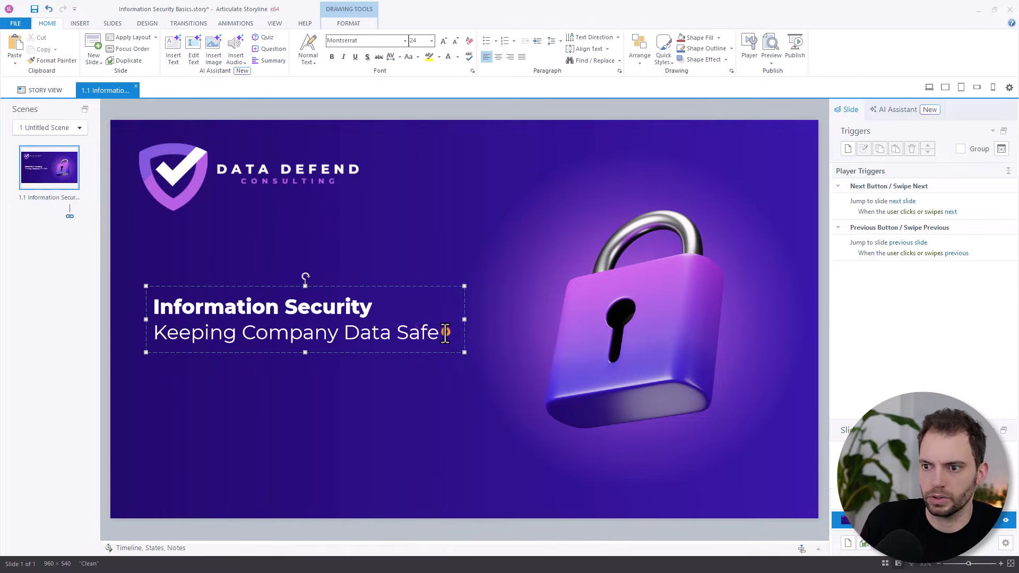
left_click_drag(441, 333, 204, 333)
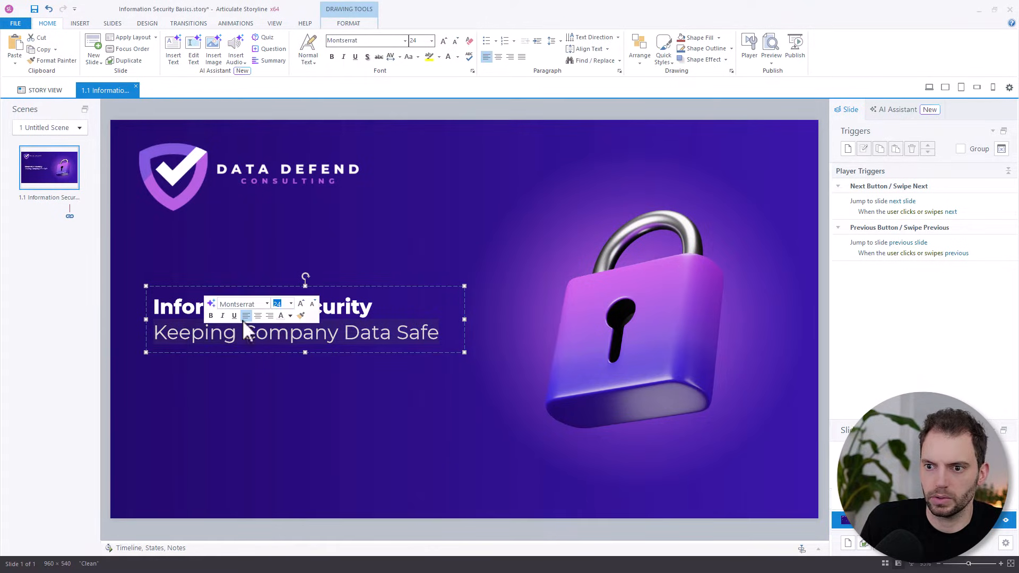
left_click(291, 303)
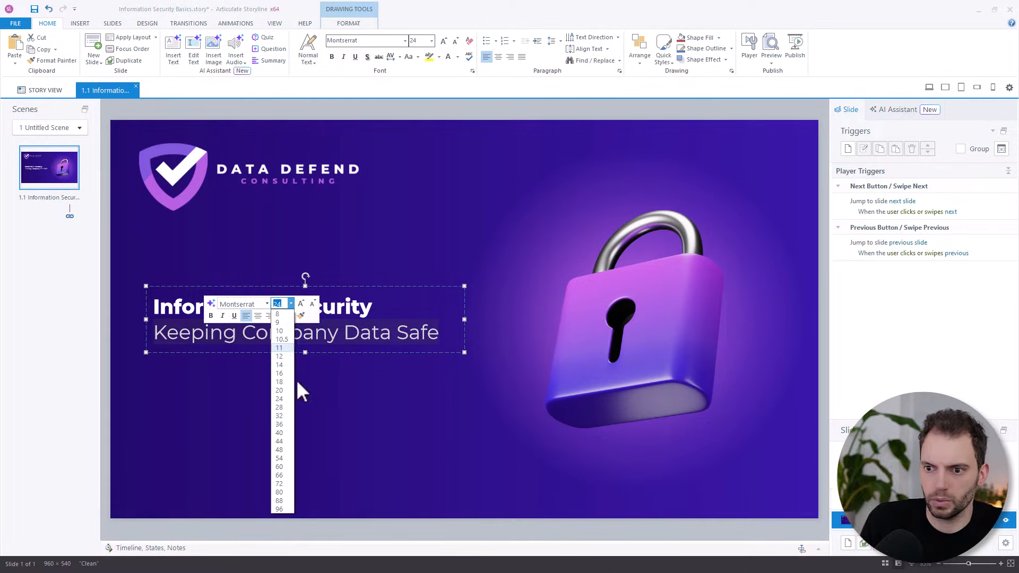
left_click(287, 391)
left_click(412, 389)
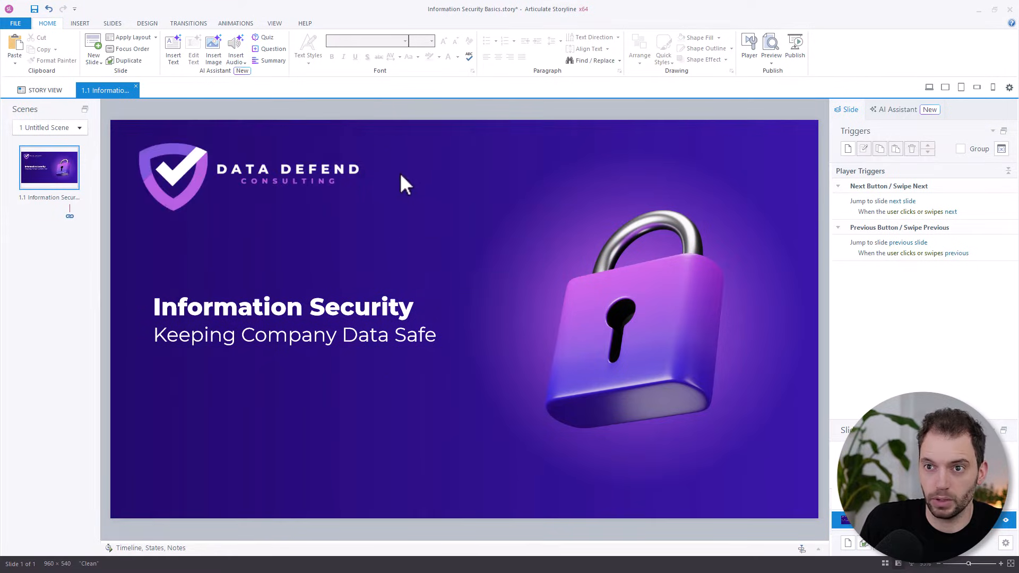
Start a new theme font set with Montserrat ExtraBold as heading font and Montserrat as body font
left_click(145, 25)
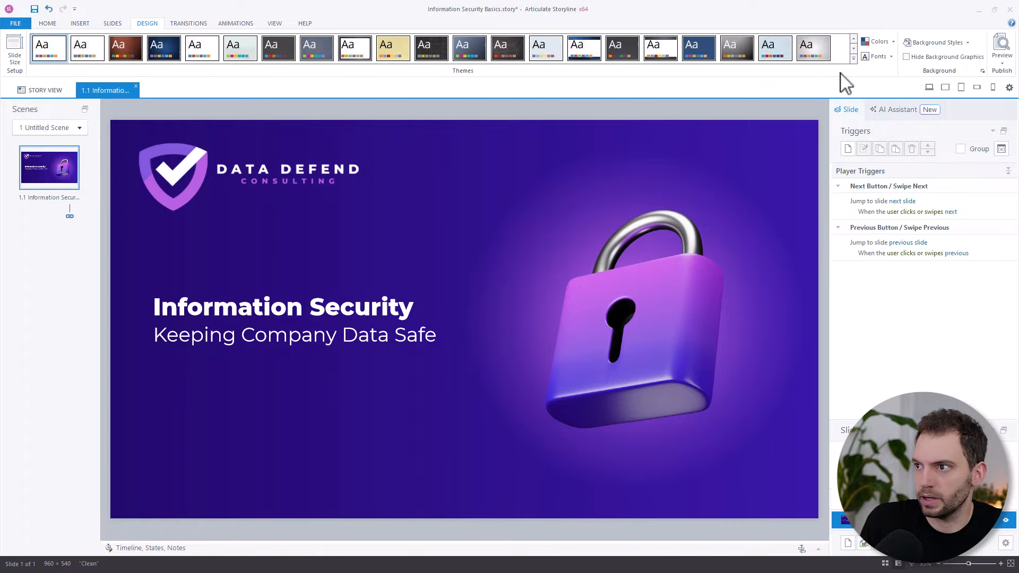
left_click(876, 56)
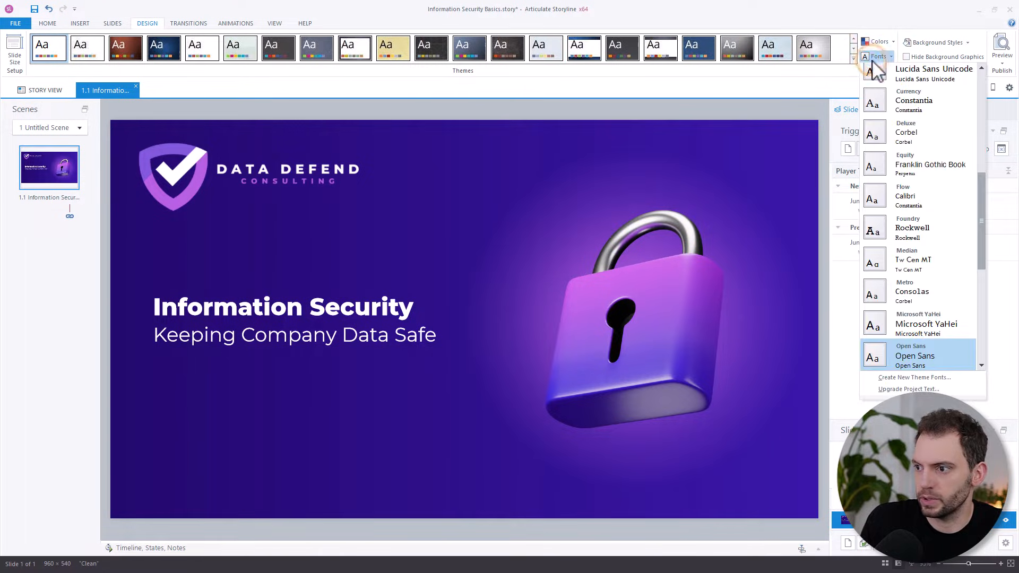
left_click(915, 378)
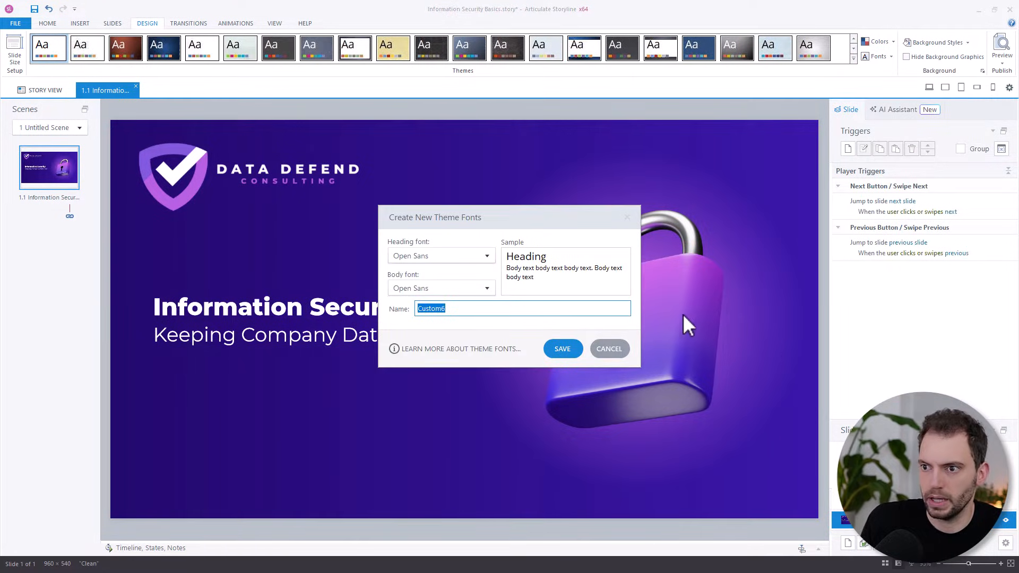
left_click(487, 257)
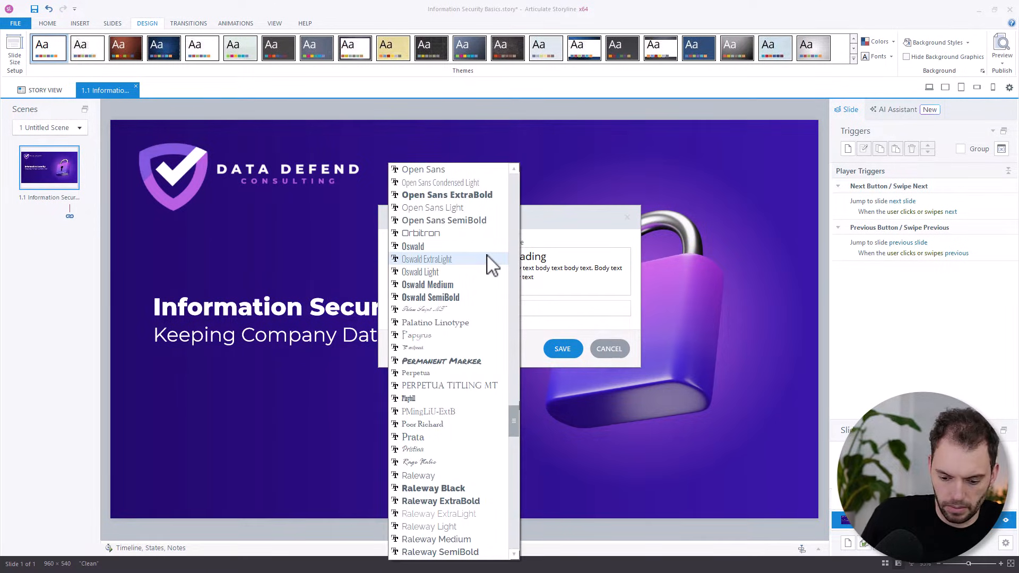
scroll(489, 264, "up", 10)
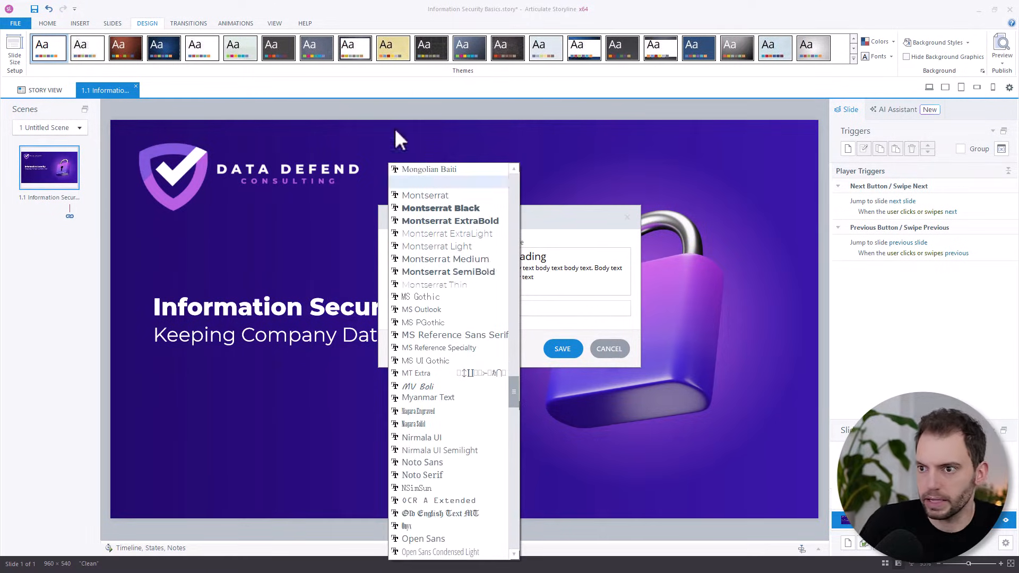
left_click(468, 222)
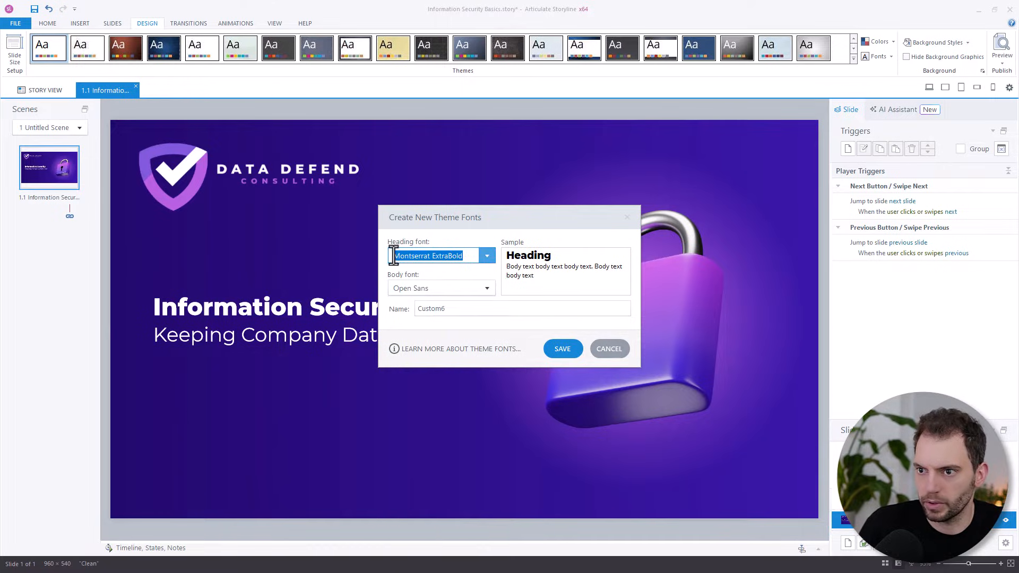
left_click(486, 288)
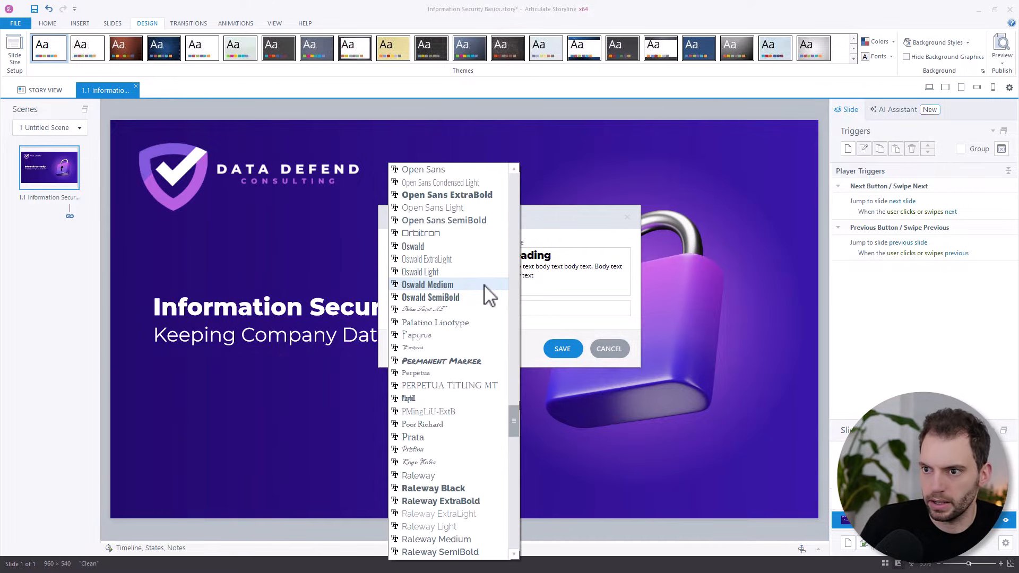
scroll(489, 296, "up", 10)
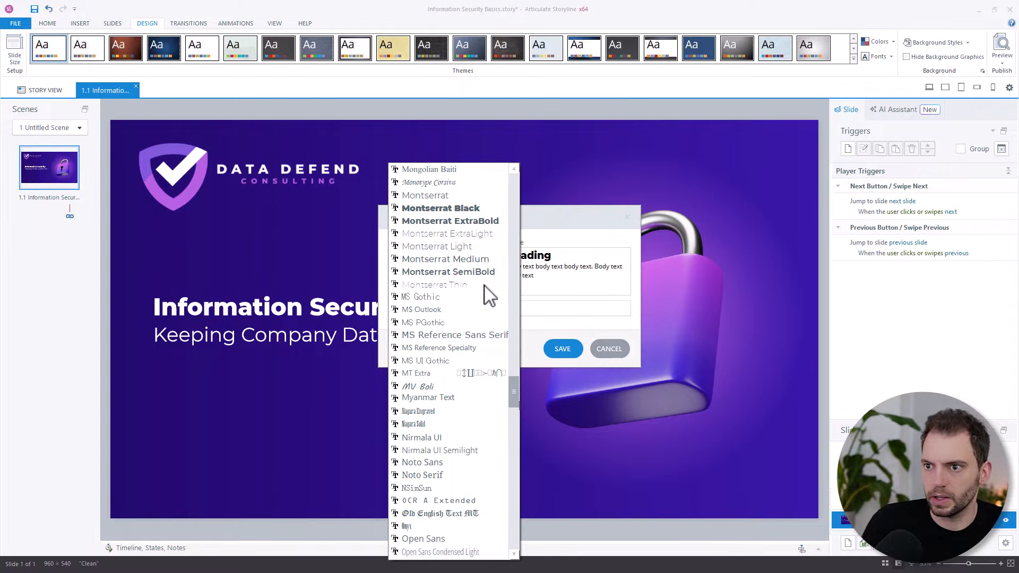
left_click(419, 192)
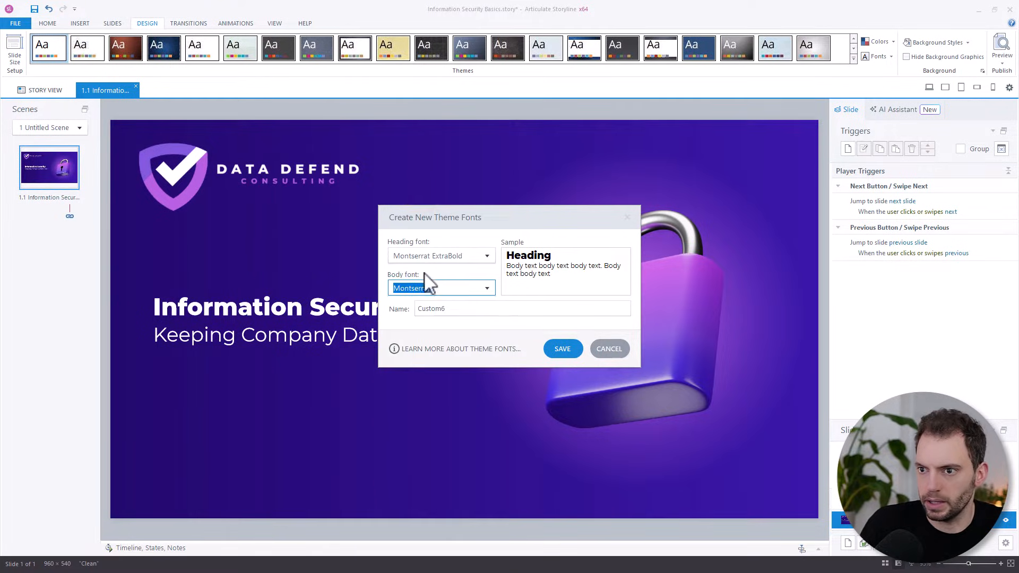
Name the new theme font set "Data Defend1" and save it
double_click(454, 309)
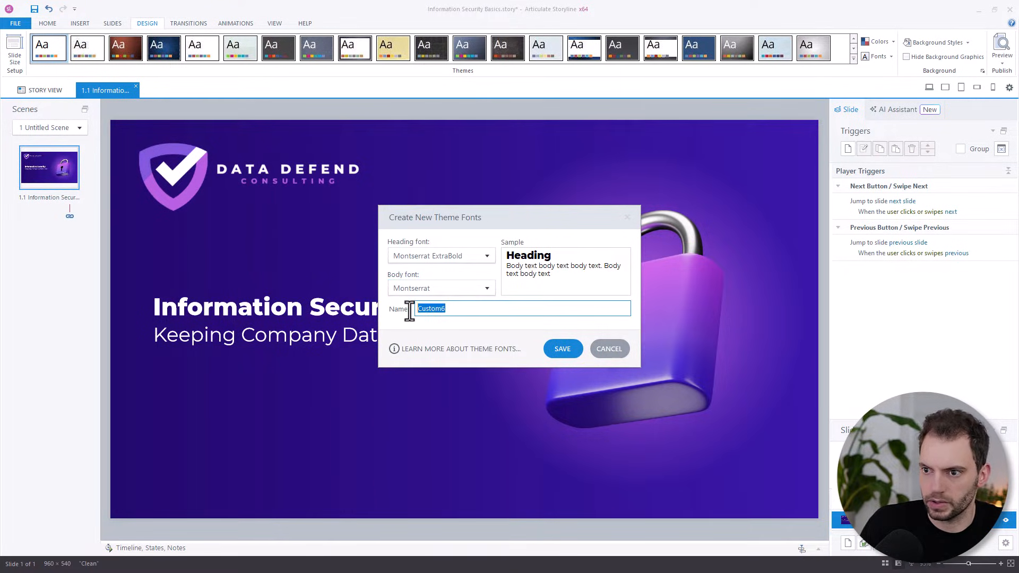
type("Data")
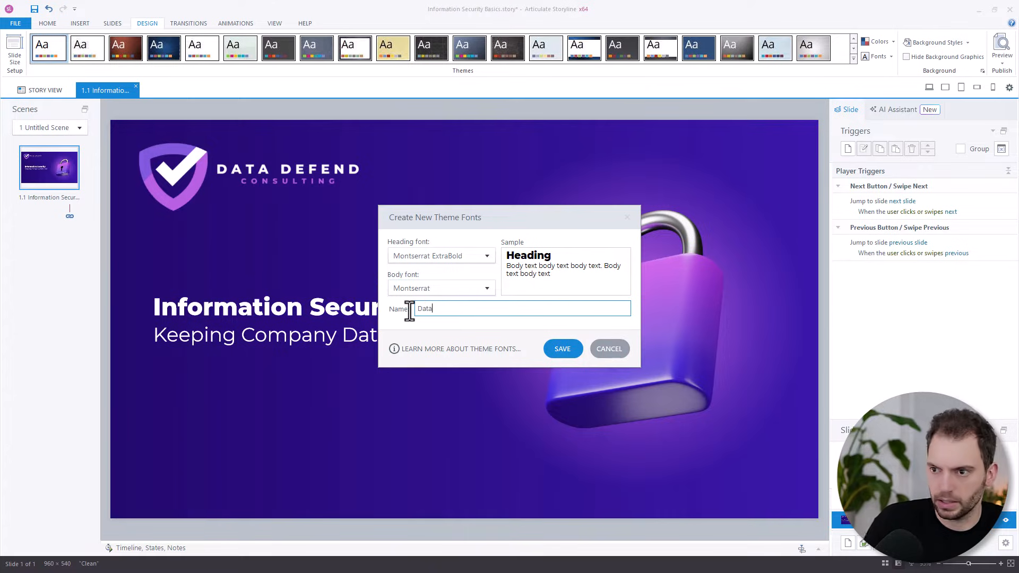
type(" Defe")
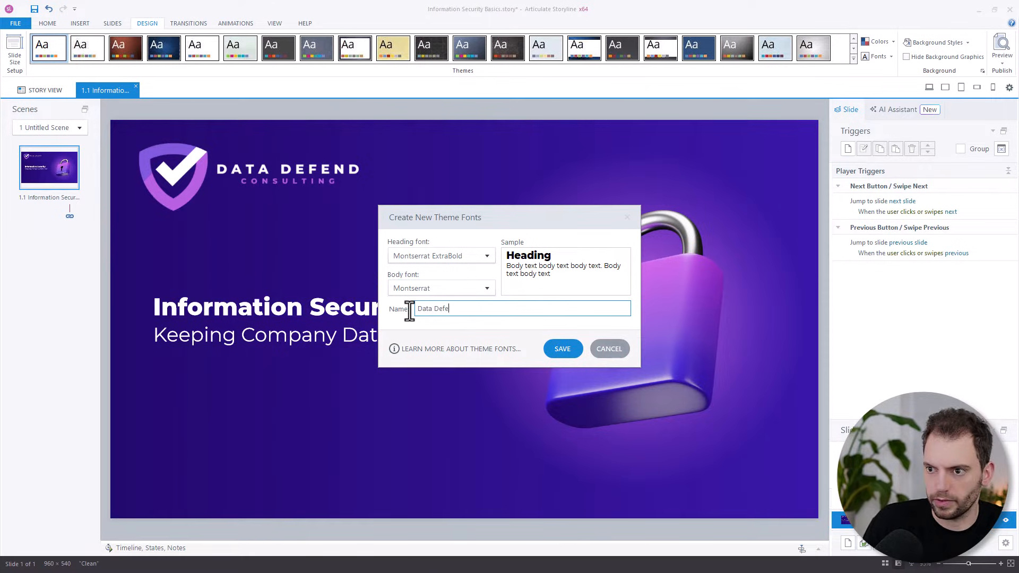
type("nd1")
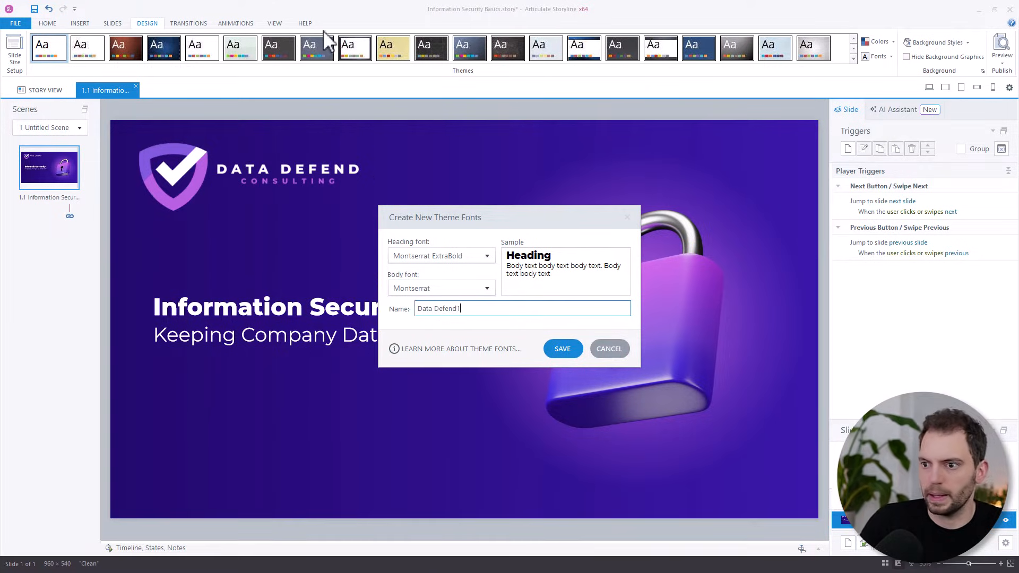
left_click(554, 349)
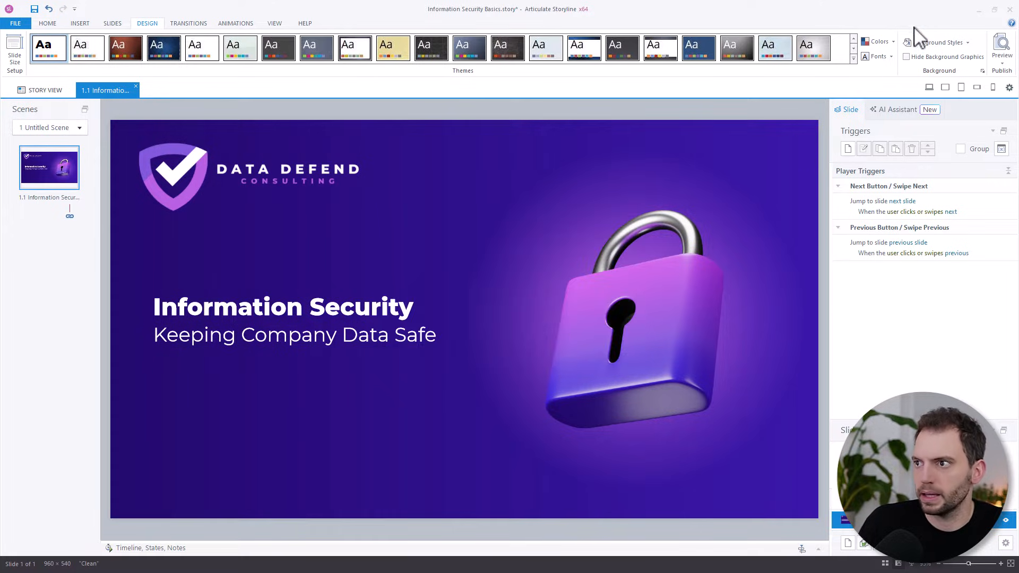
Apply the custom theme font set Data Defend1 to the project
left_click(886, 57)
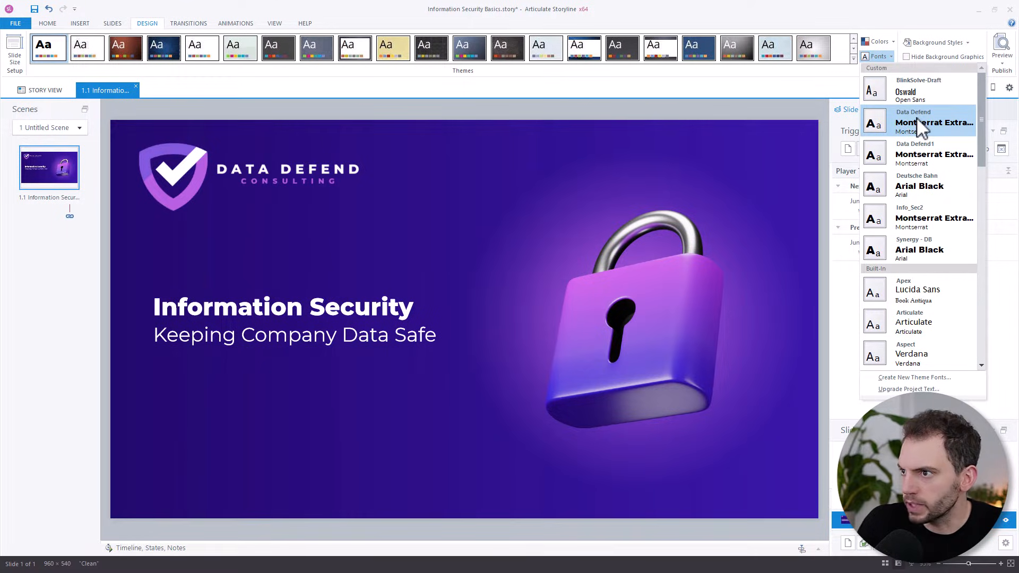
left_click(924, 155)
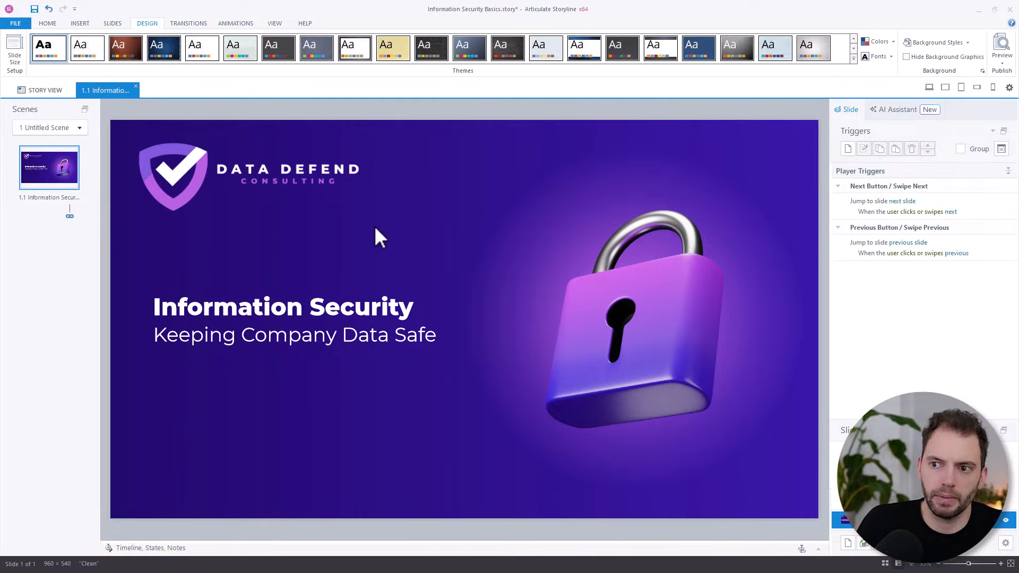
key("ctrl+s")
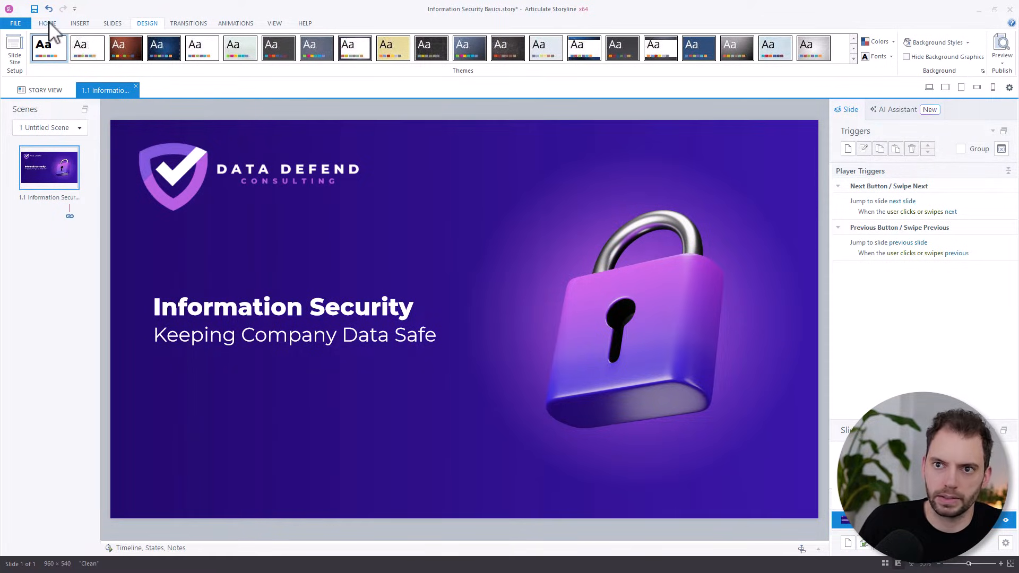
Insert an empty text box below the title to check its default font, and discard it
left_click(80, 23)
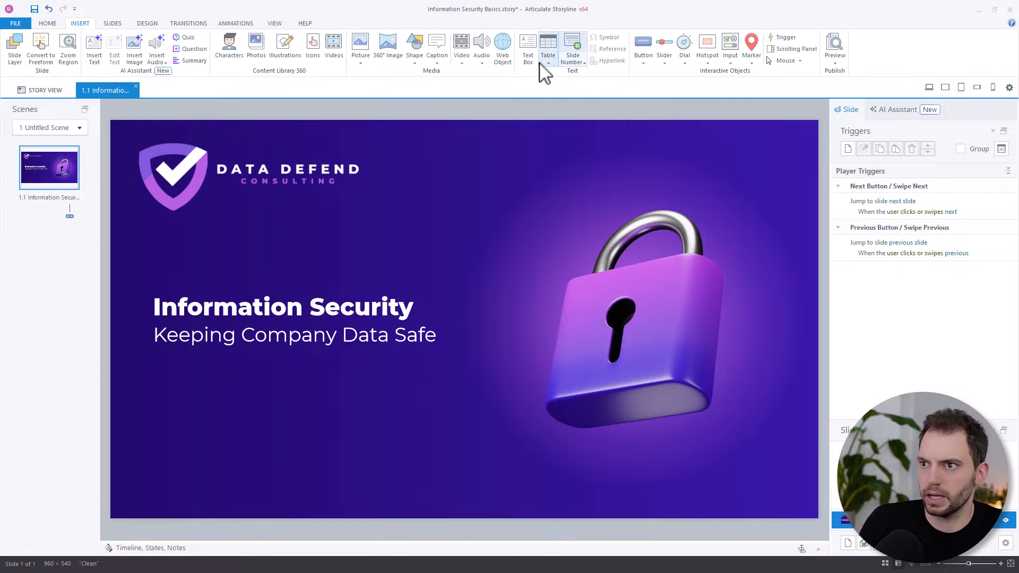
left_click(528, 51)
left_click(245, 400)
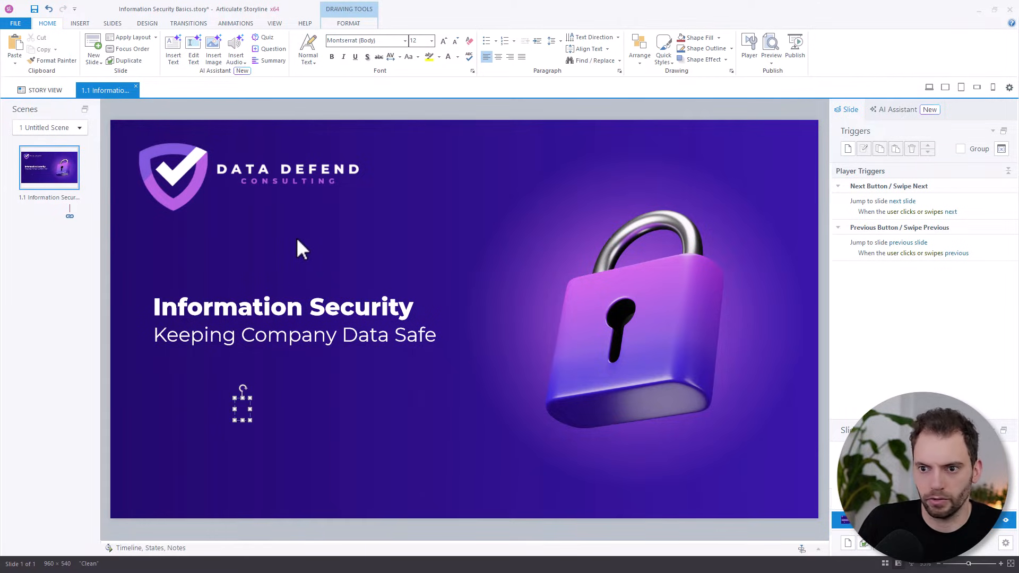
left_click(249, 405)
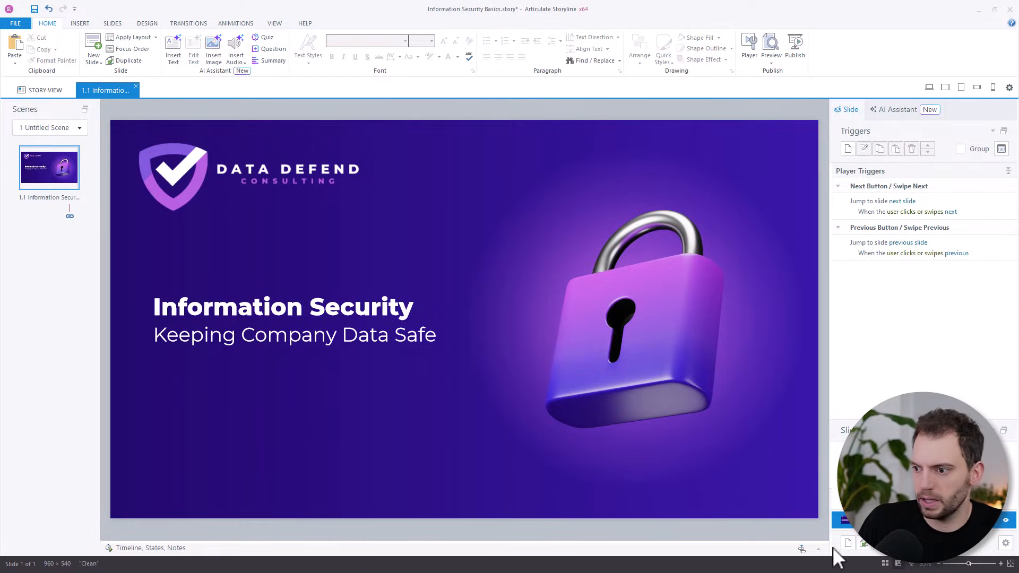
Show the timeline again, select the title text box on it and save the project
left_click(819, 549)
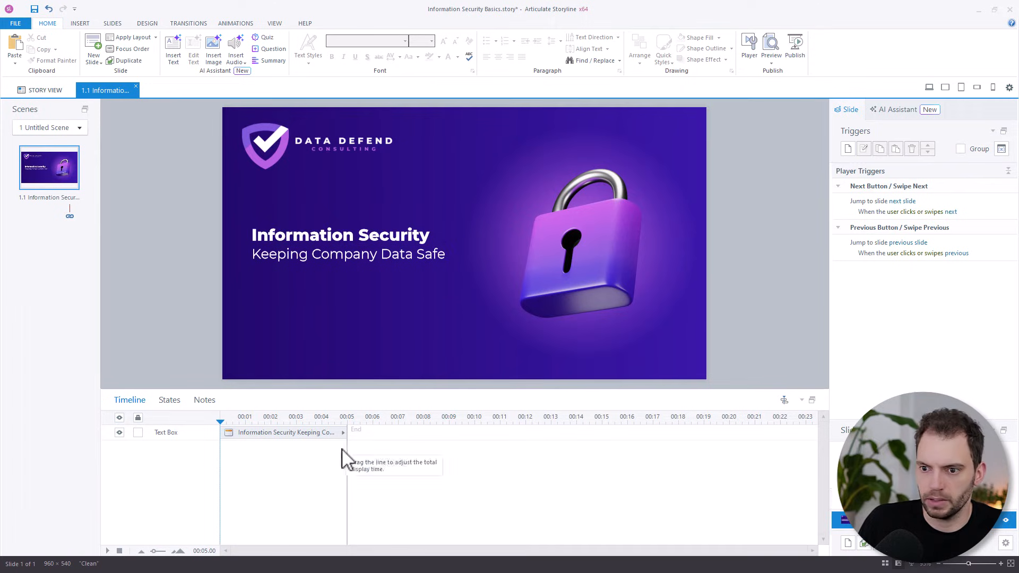
left_click(288, 432)
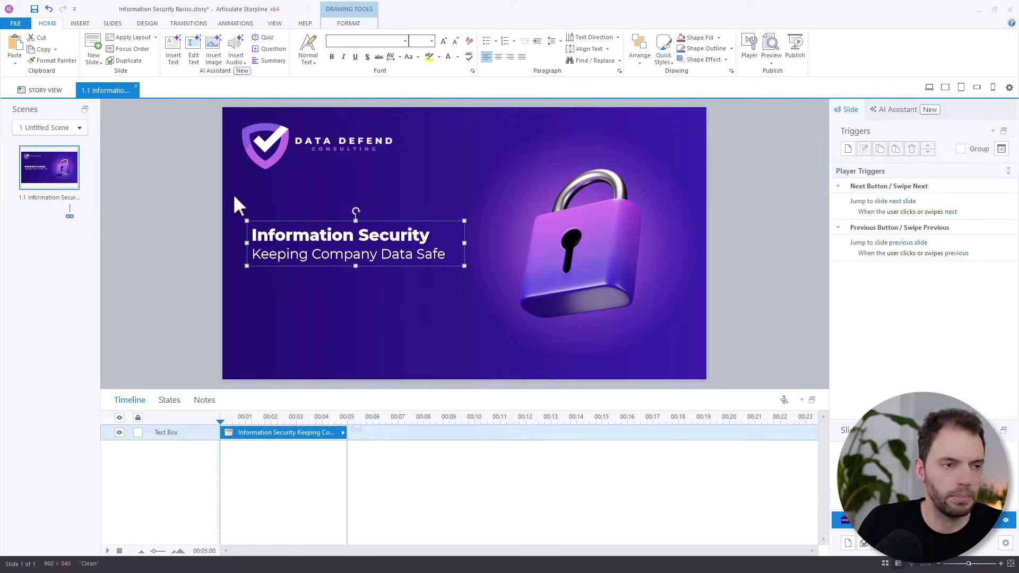
left_click(34, 9)
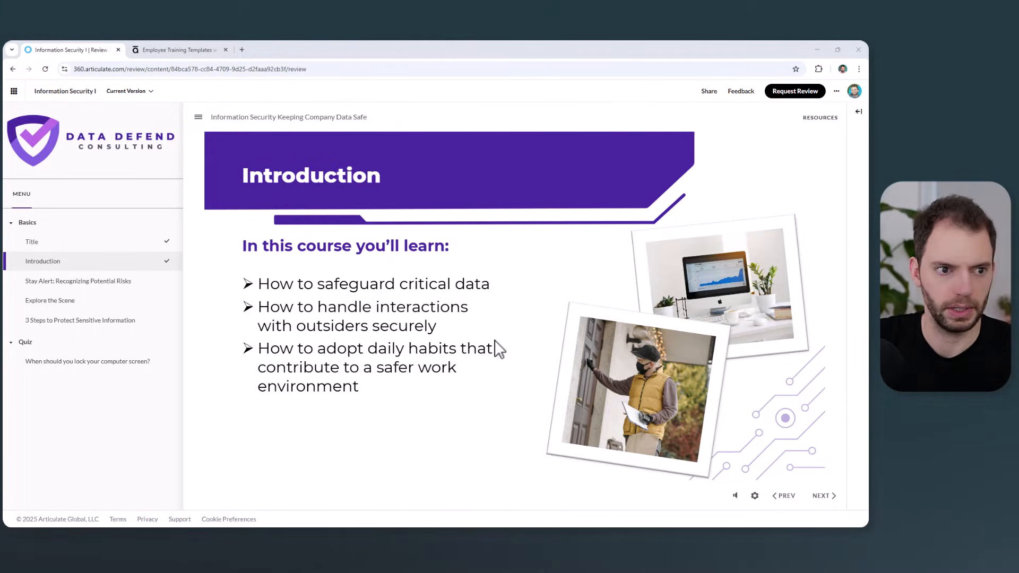
Switch to the Storyline project and open the Title and Content layout in the slide master
key("alt+Tab")
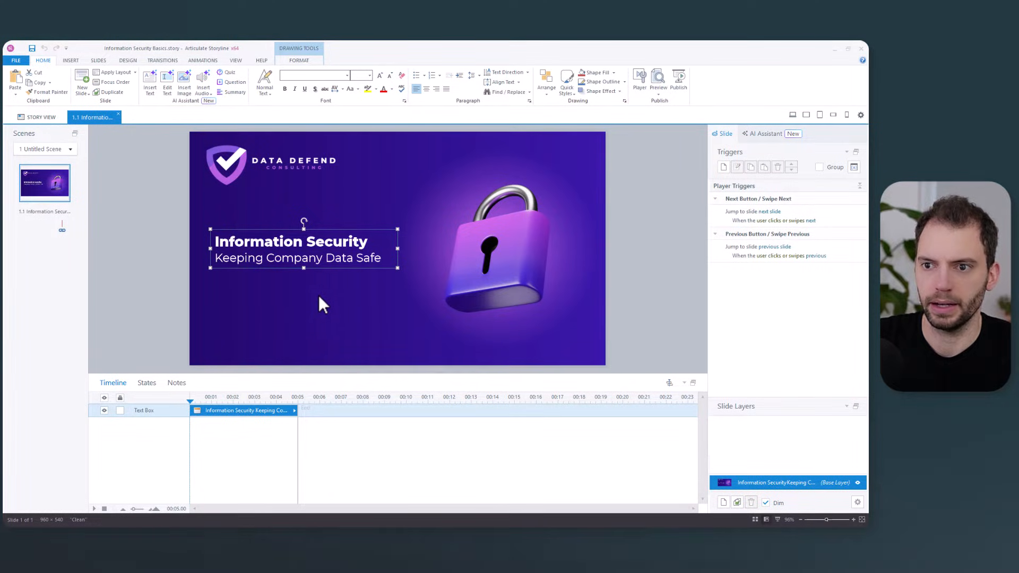
left_click(47, 253)
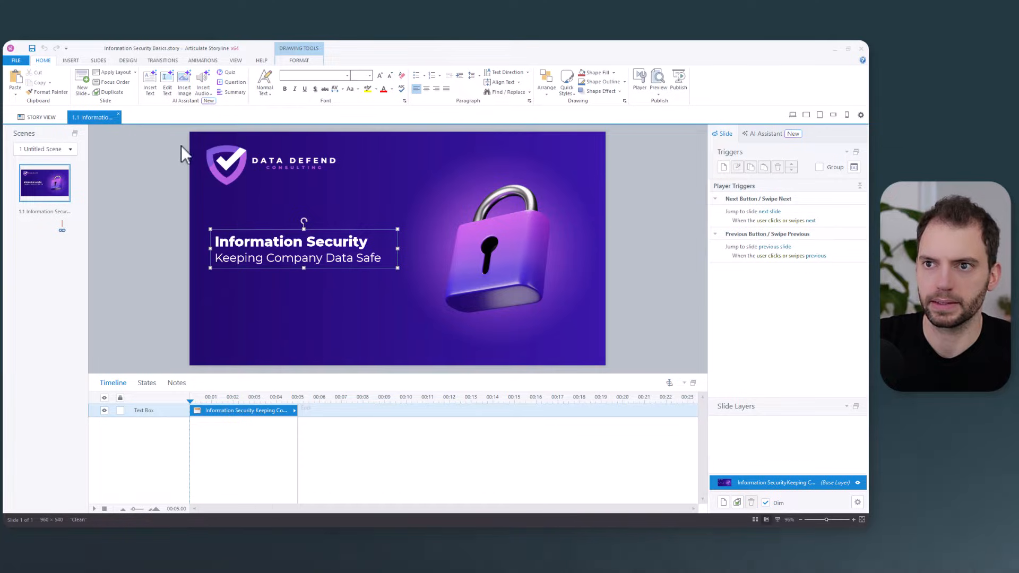
left_click(234, 58)
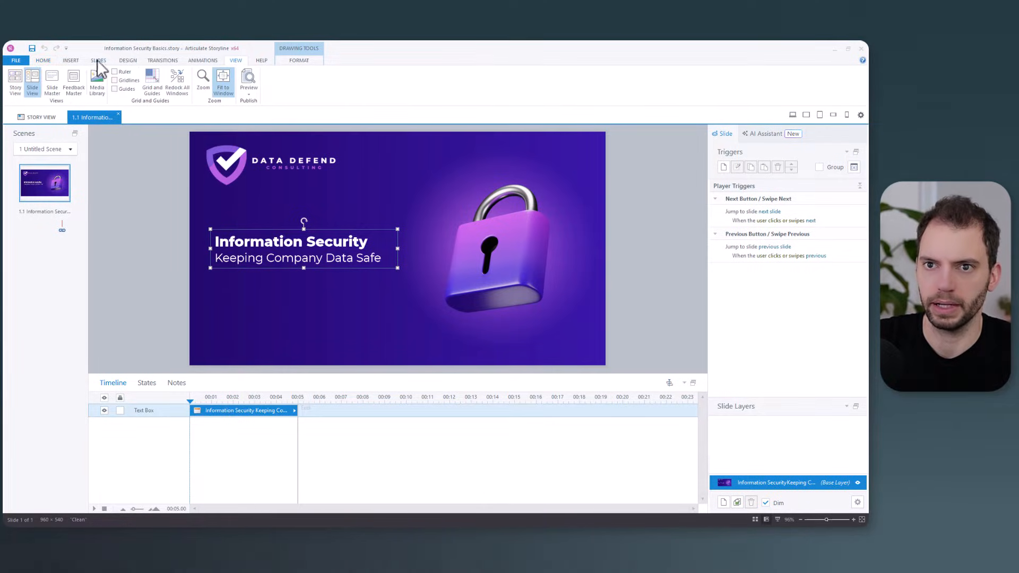
left_click(52, 80)
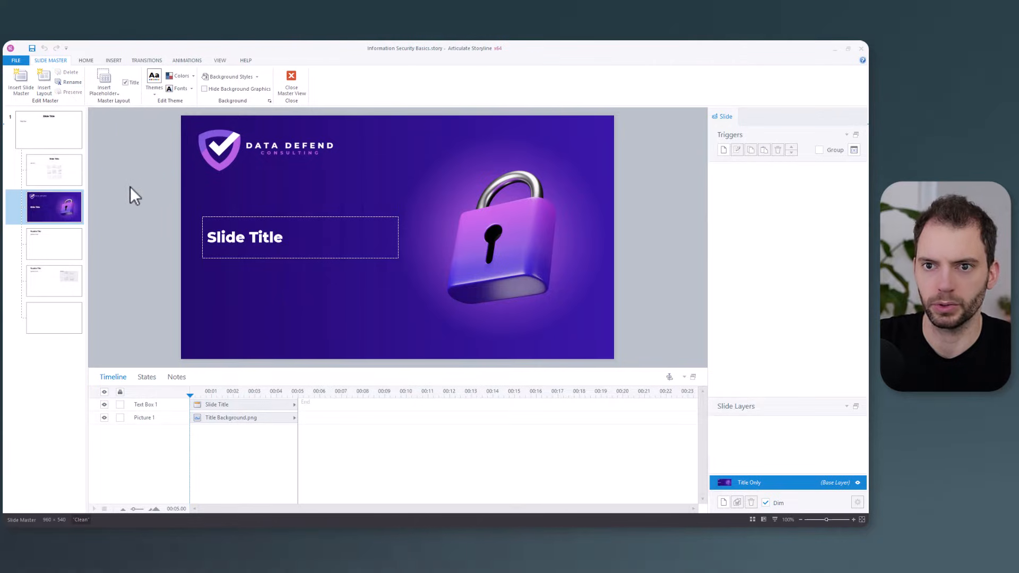
left_click(61, 171)
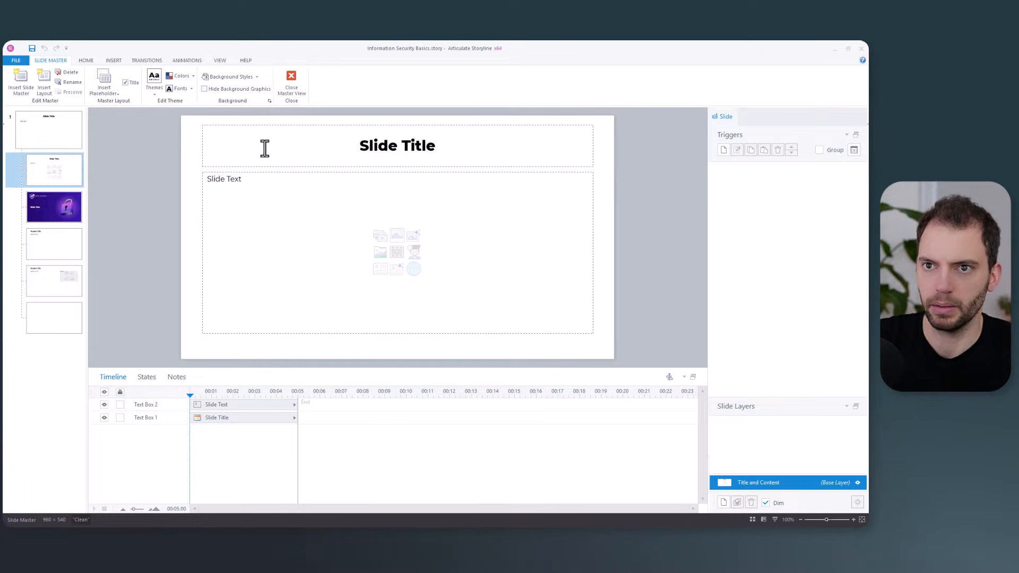
Insert the picture "Title and Content" on the layout and send it to the back, behind the placeholders
left_click(114, 60)
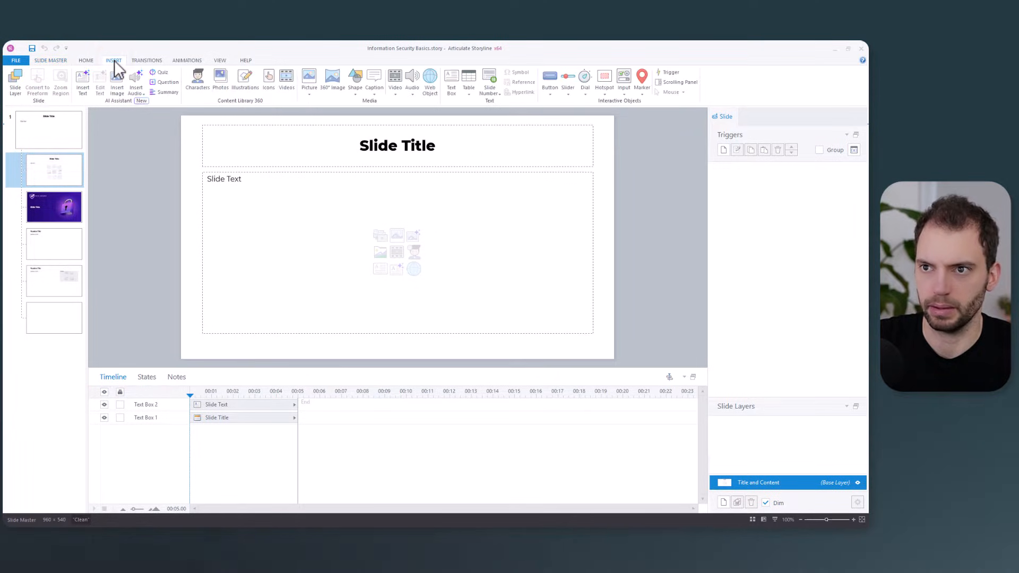
left_click(310, 77)
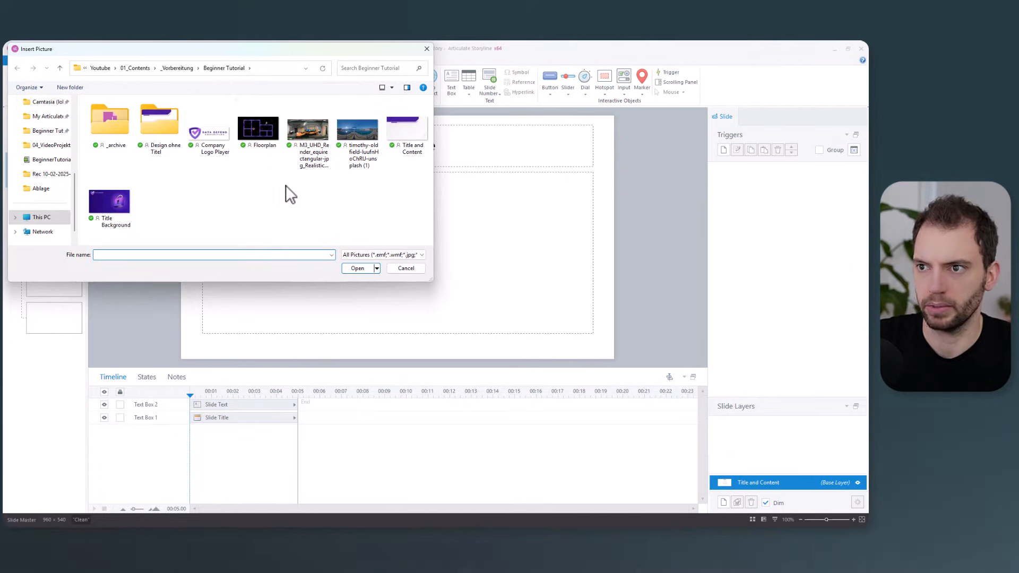
left_click(411, 131)
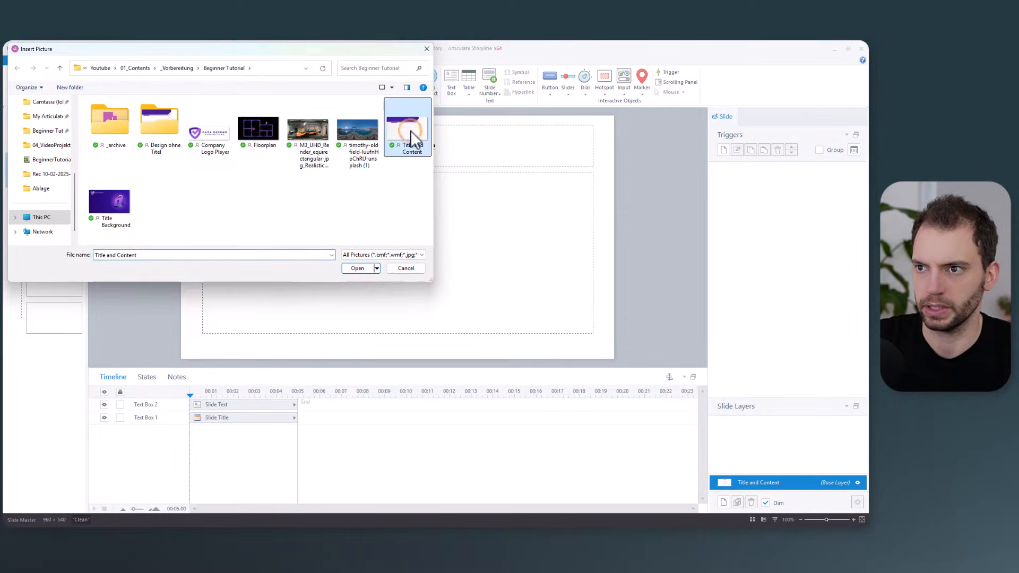
left_click(353, 268)
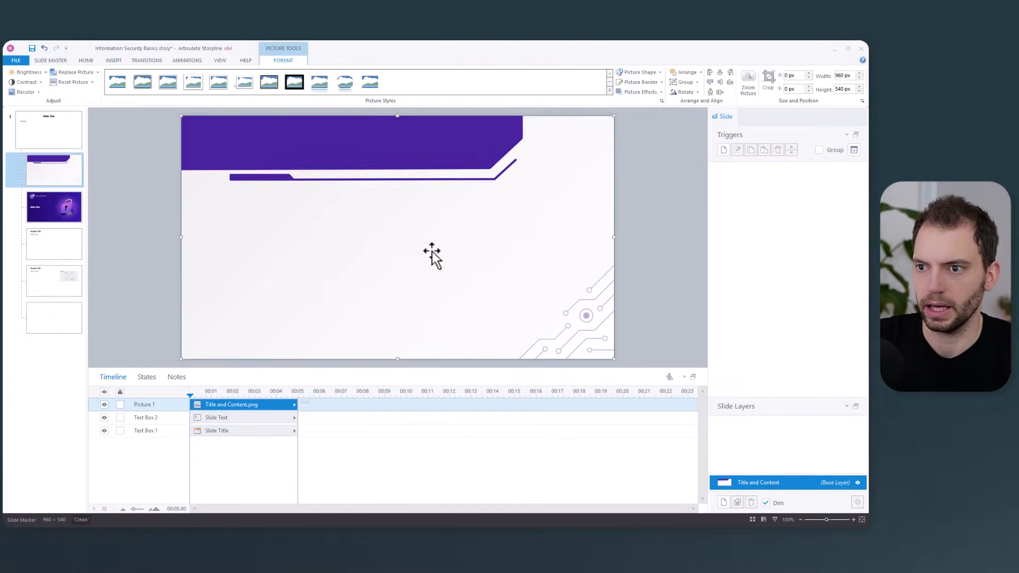
right_click(365, 237)
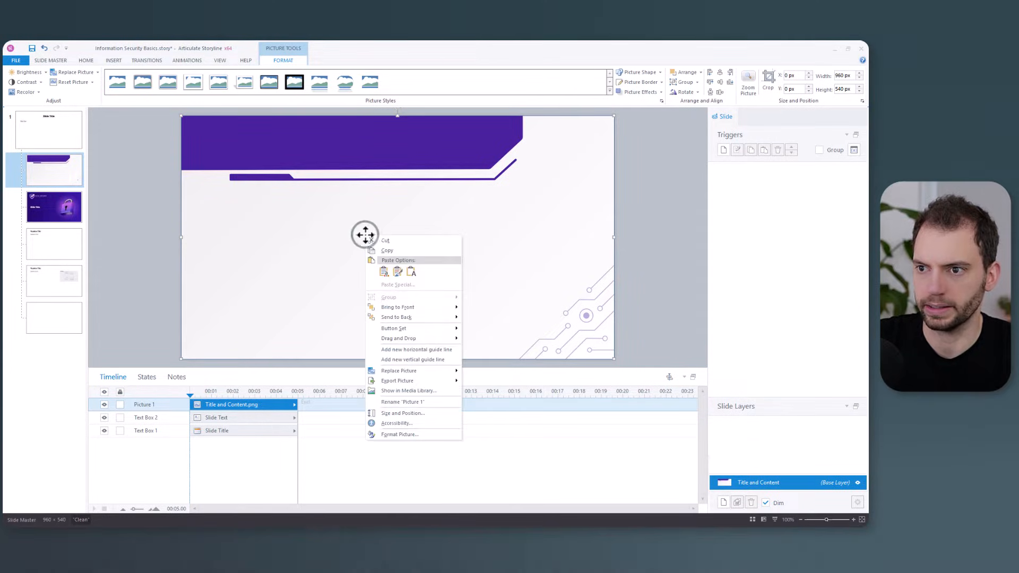
left_click(405, 319)
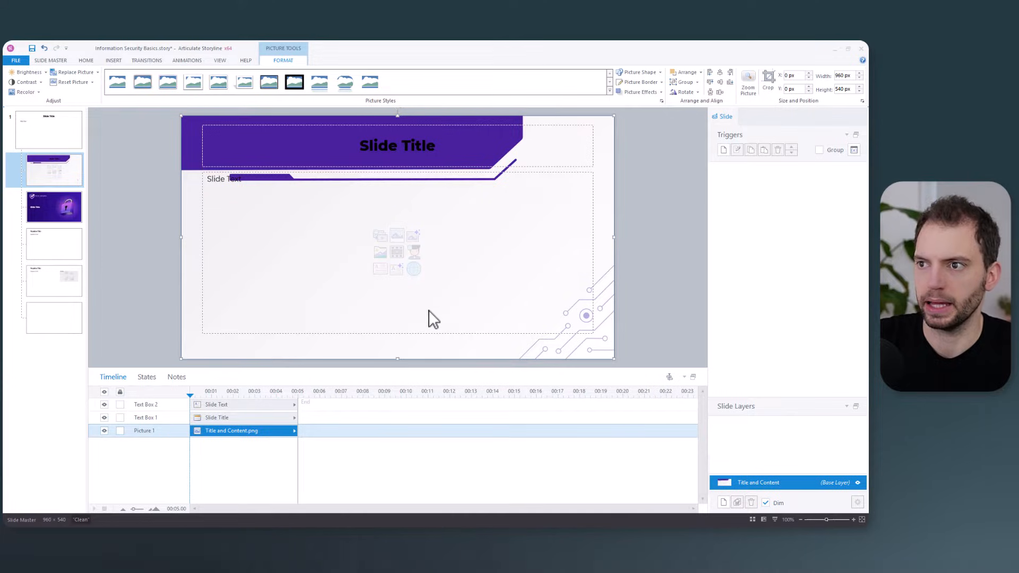
Narrow the layout's title placeholder to fit inside the purple banner and left-align its text
left_click(544, 125)
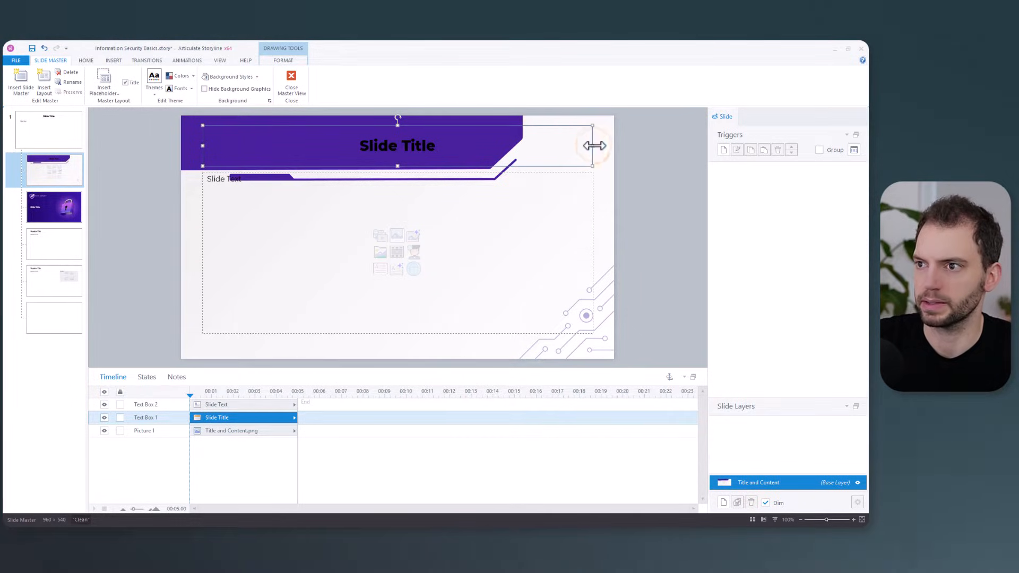
left_click_drag(594, 146, 492, 147)
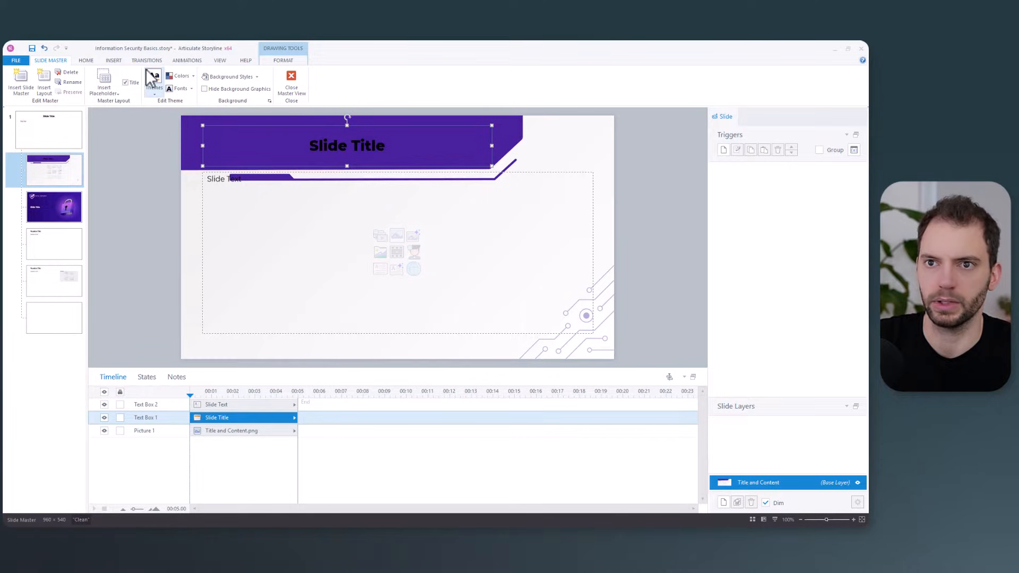
left_click(86, 60)
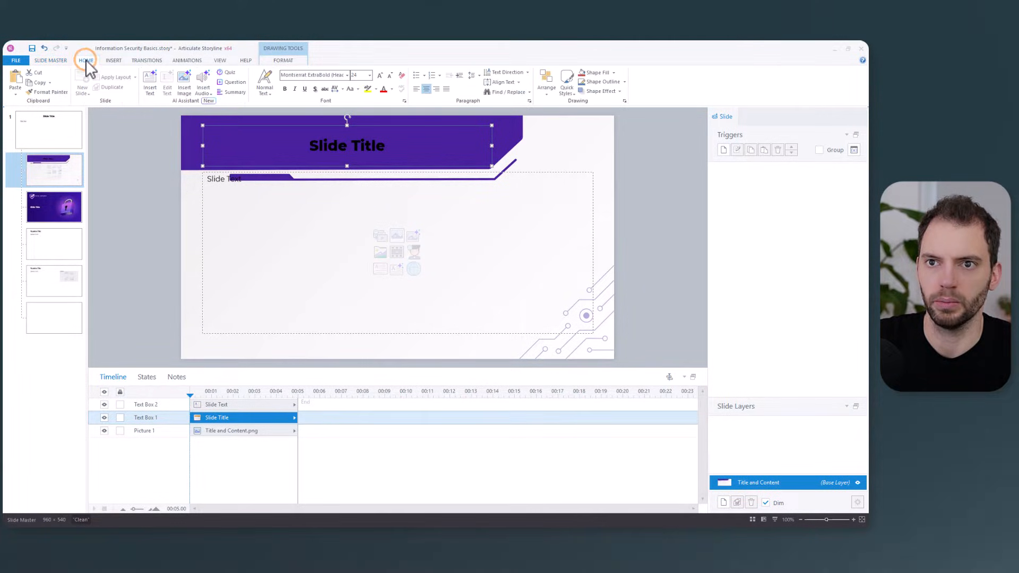
left_click(417, 89)
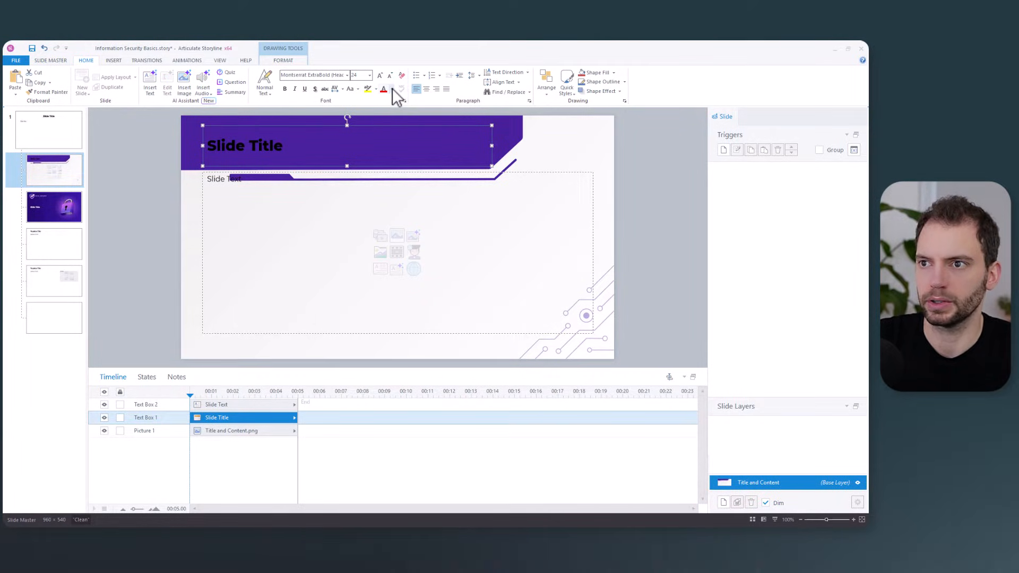
Set the layout's title text color to white (#FFFFFF) from the theme colors
left_click(393, 88)
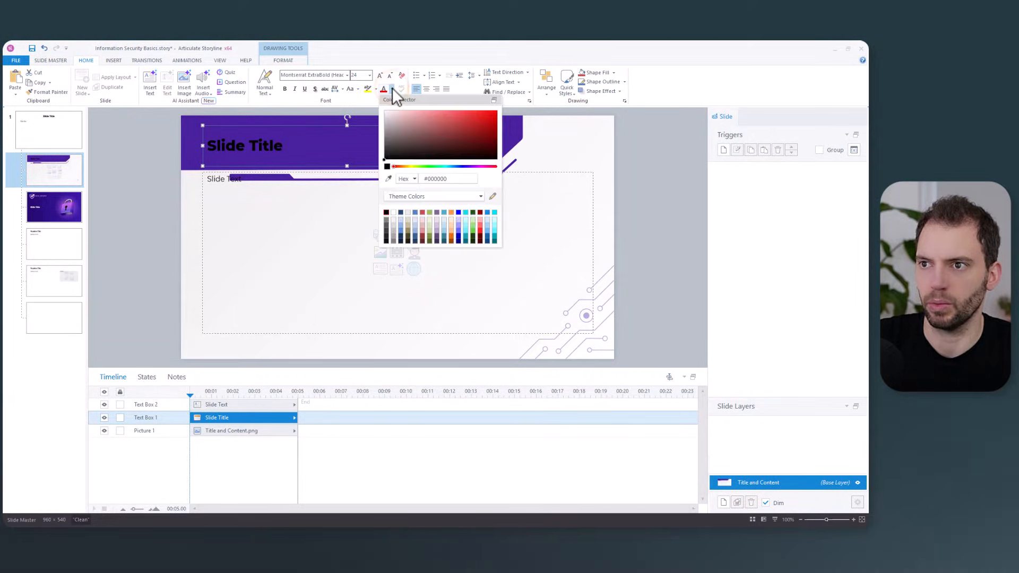
left_click(393, 213)
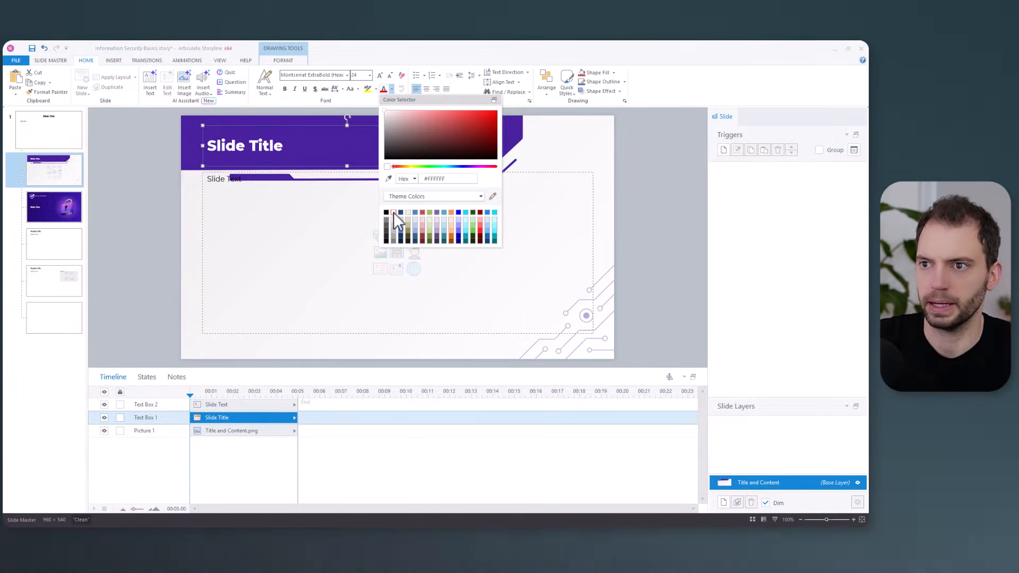
left_click(549, 147)
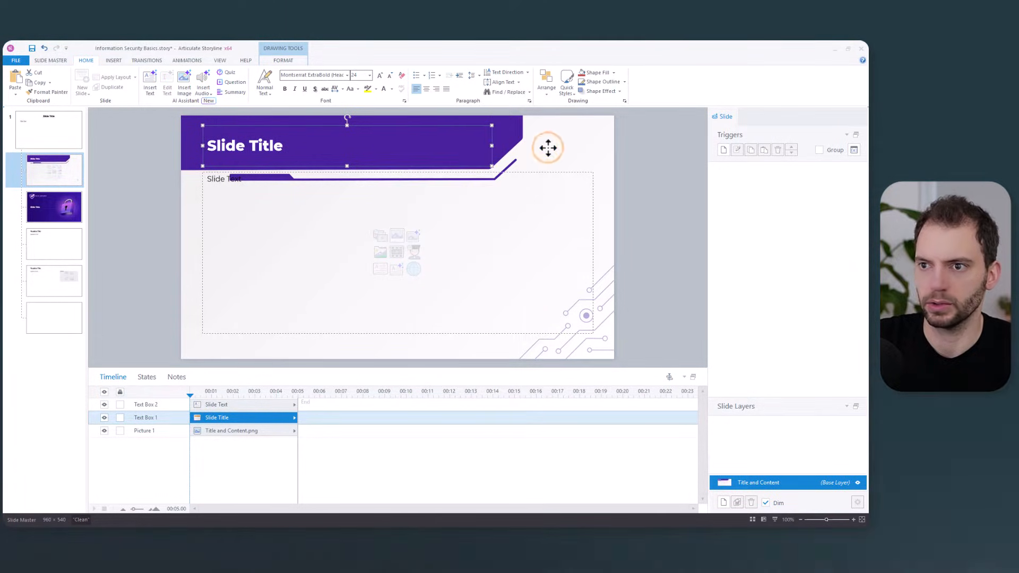
Lower the upper edge of the layout's slide text placeholder to below the banner line and close the master view
left_click(540, 173)
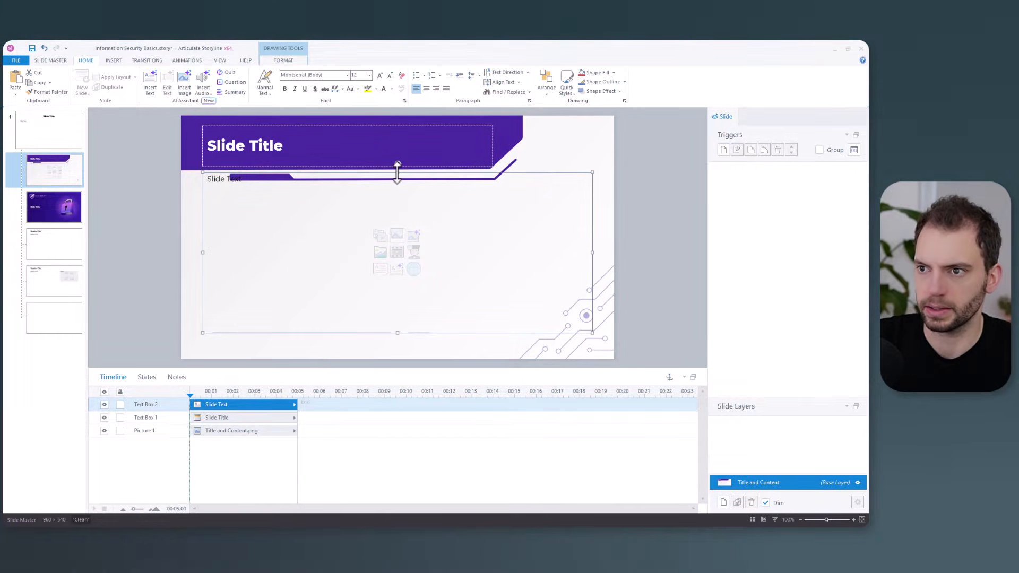
left_click_drag(398, 171, 397, 187)
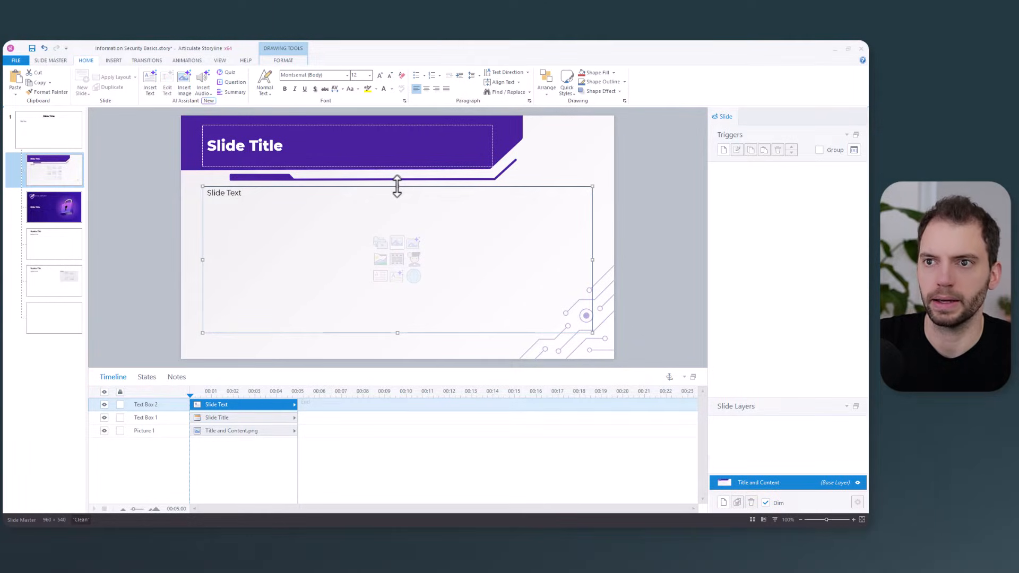
left_click(51, 61)
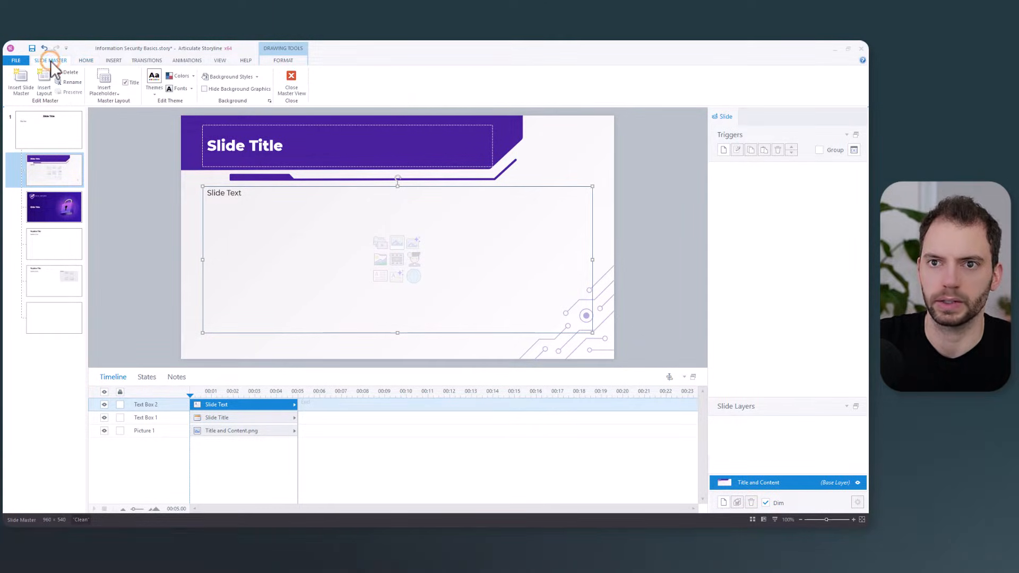
left_click(292, 76)
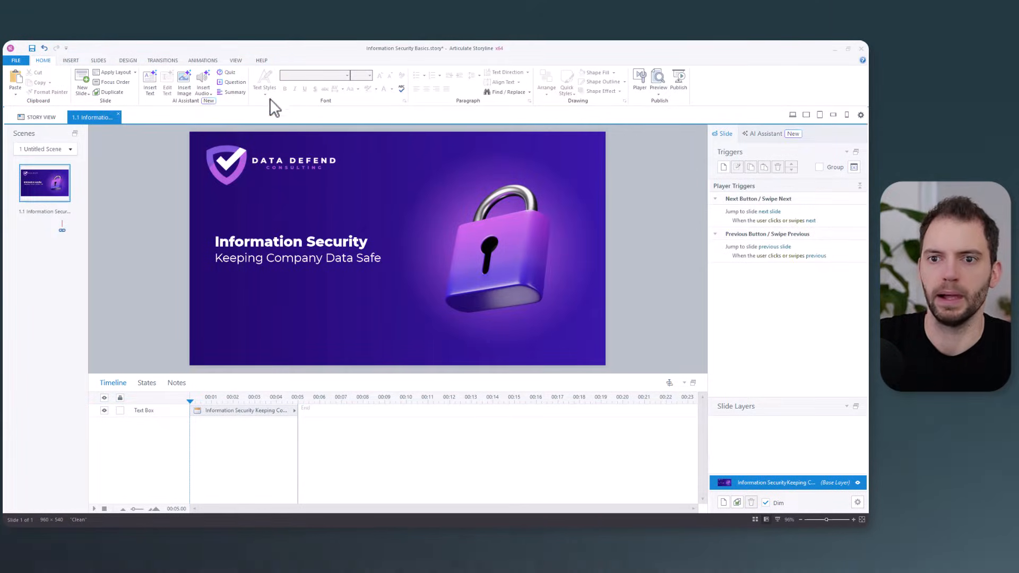
Add a new slide after the title slide using the Title and Content layout
right_click(33, 236)
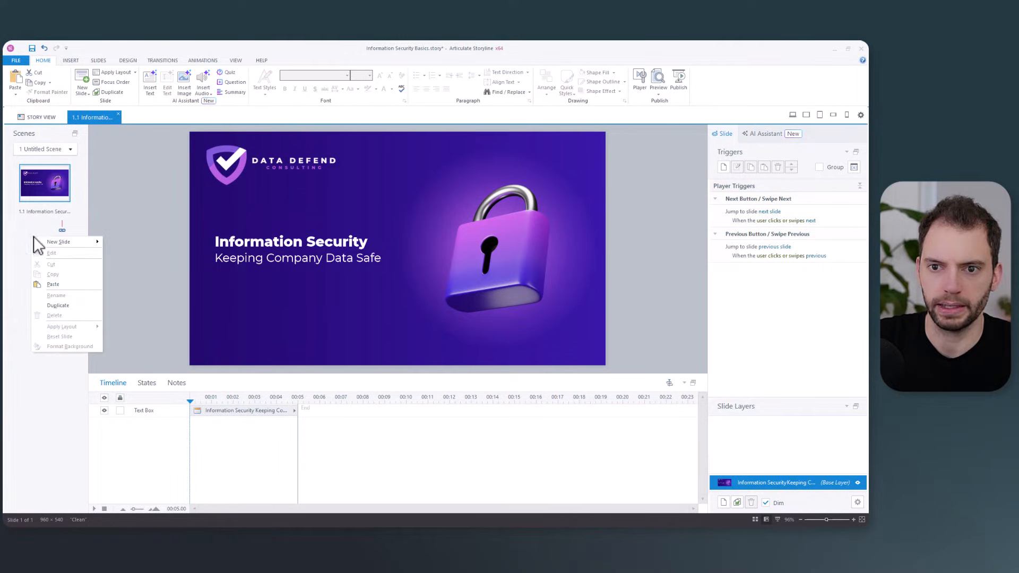
mouse_move(71, 241)
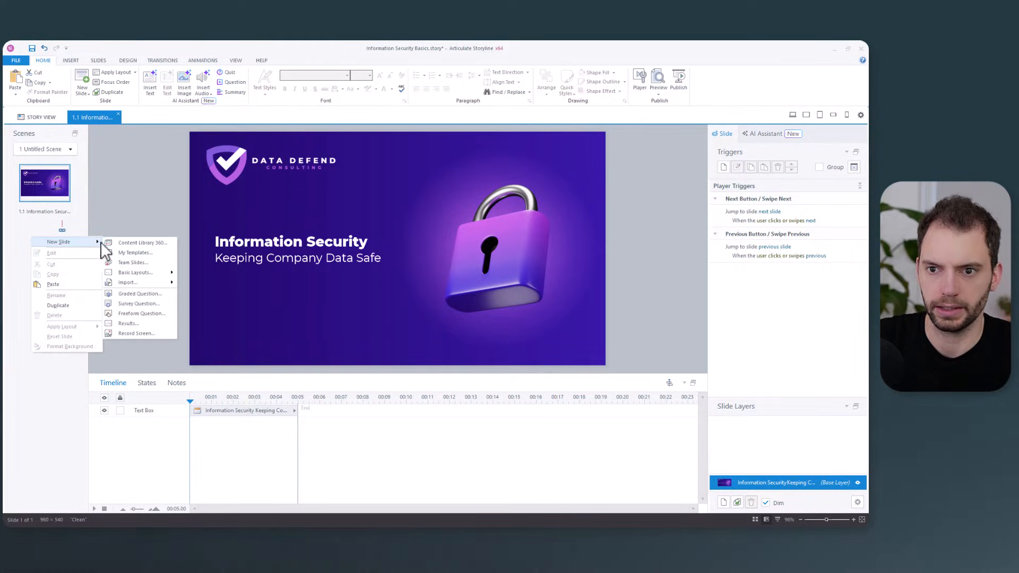
left_click(155, 274)
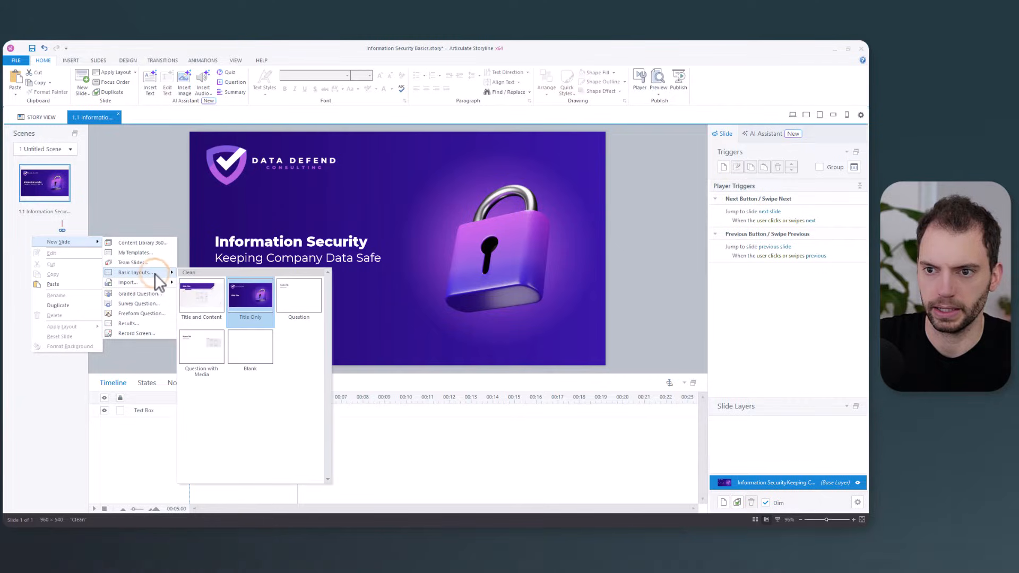
left_click(209, 302)
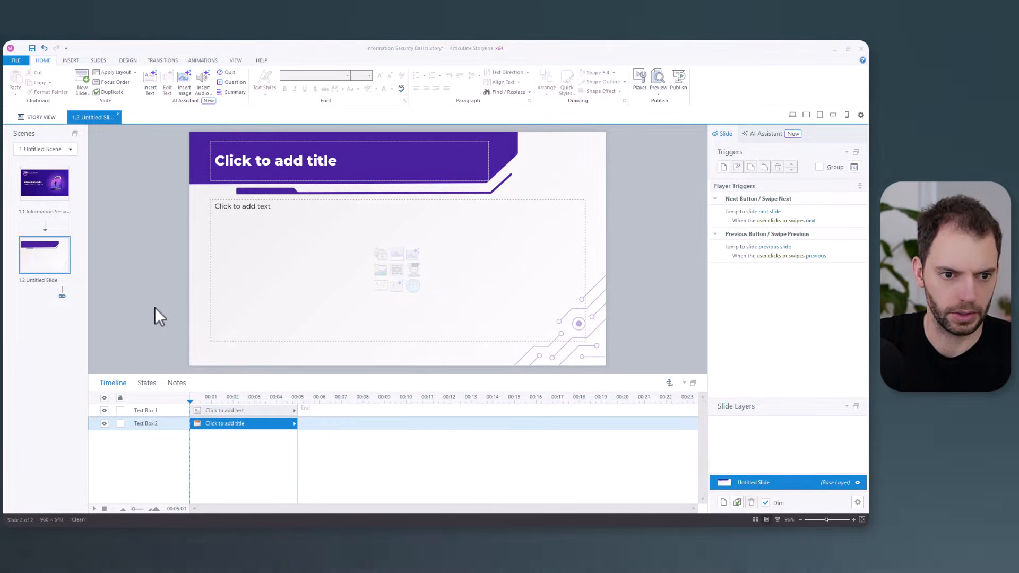
Switch to the Word storyboard, copy the Slide 1.2 on-screen text from "In this course you'll learn:" through the three objectives, and return to Storyline
key("alt+Tab")
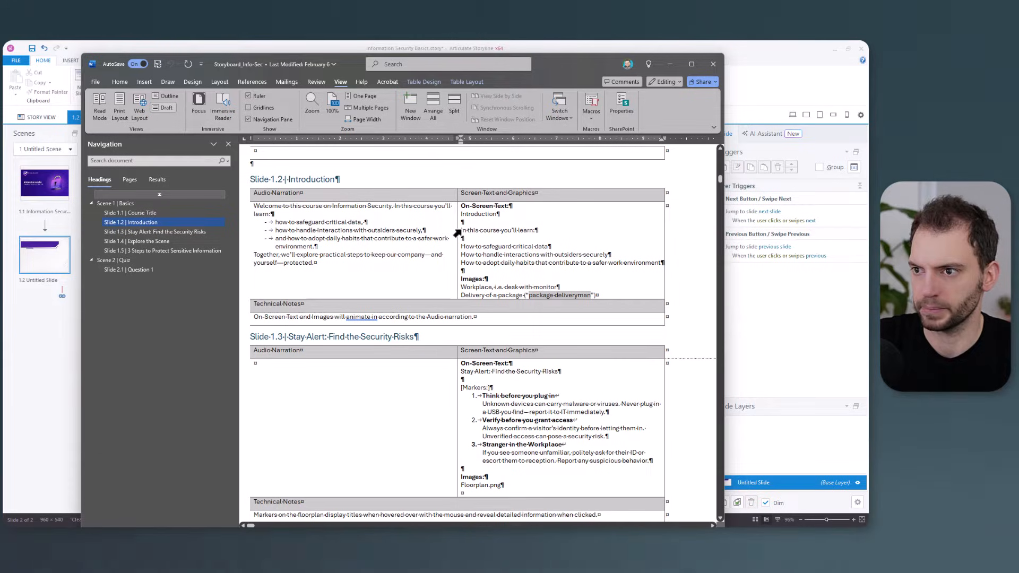
left_click_drag(461, 230, 660, 262)
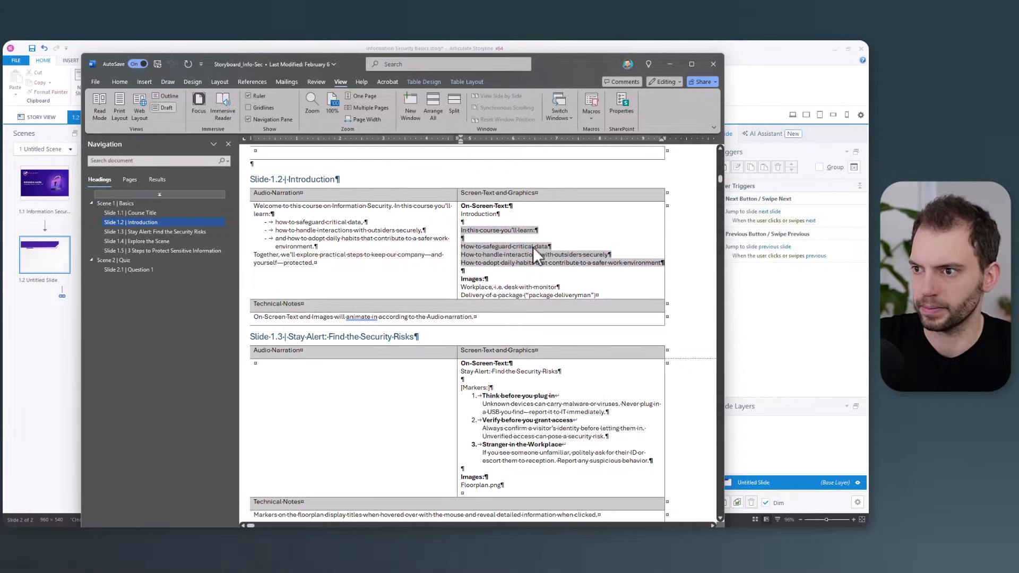
key("ctrl+c")
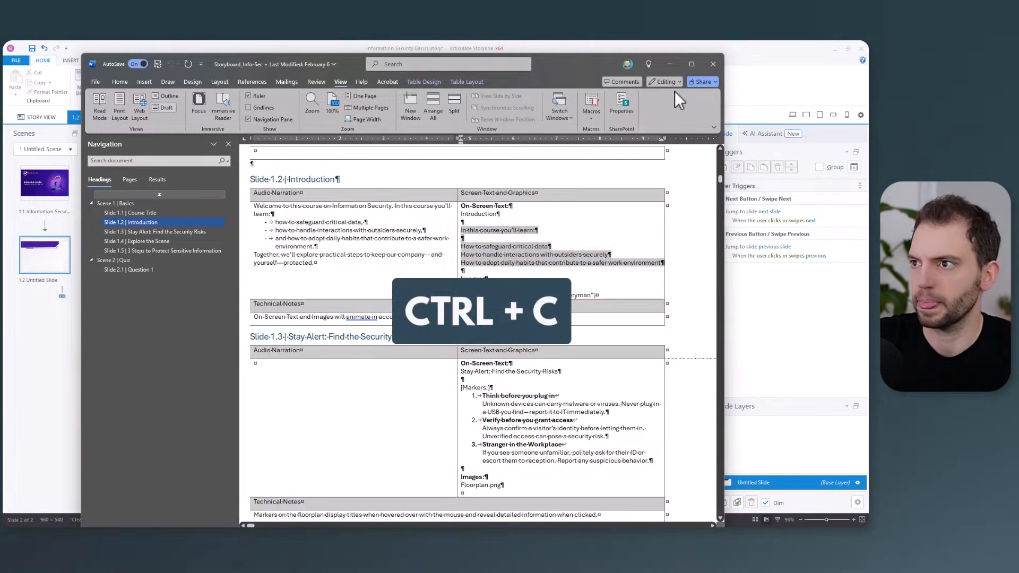
left_click(670, 64)
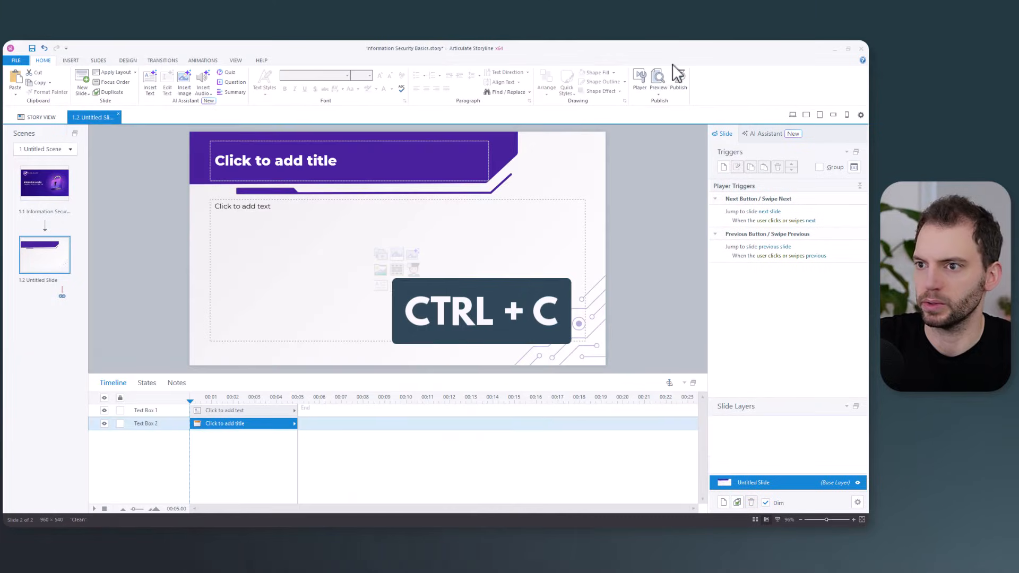
Enter "Introduction" as the title of the new slide
left_click(231, 162)
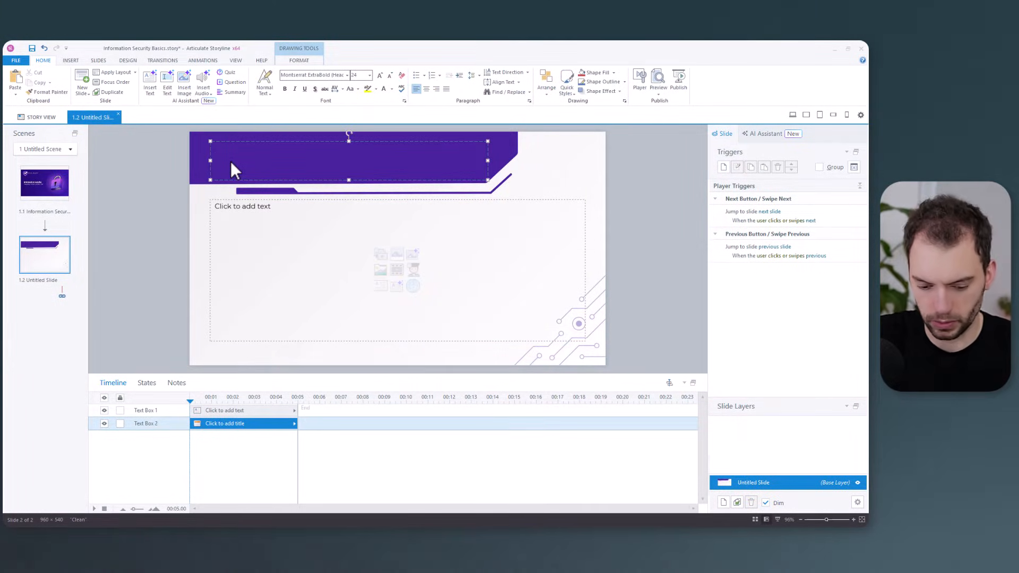
type("Intro")
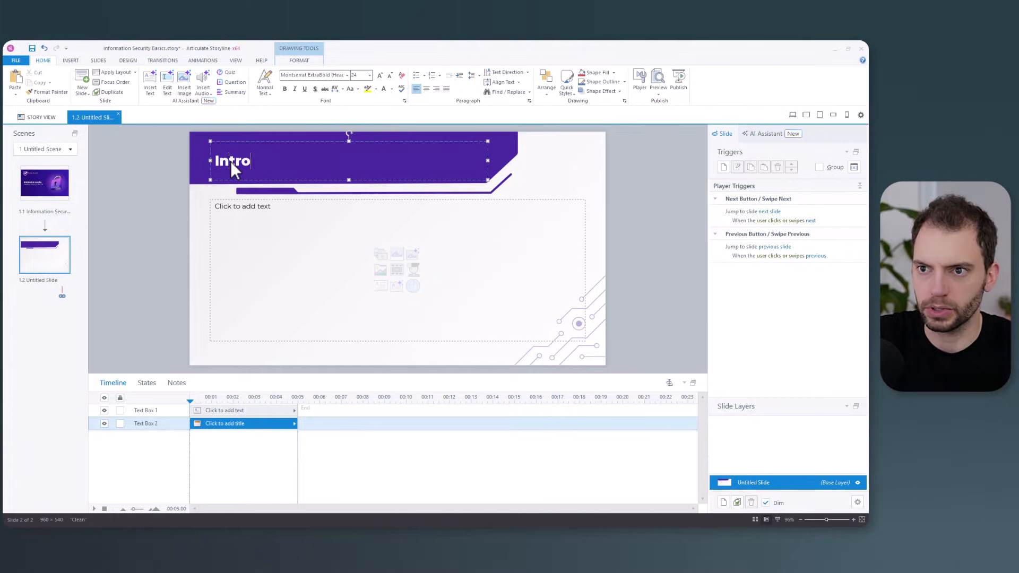
type("duction")
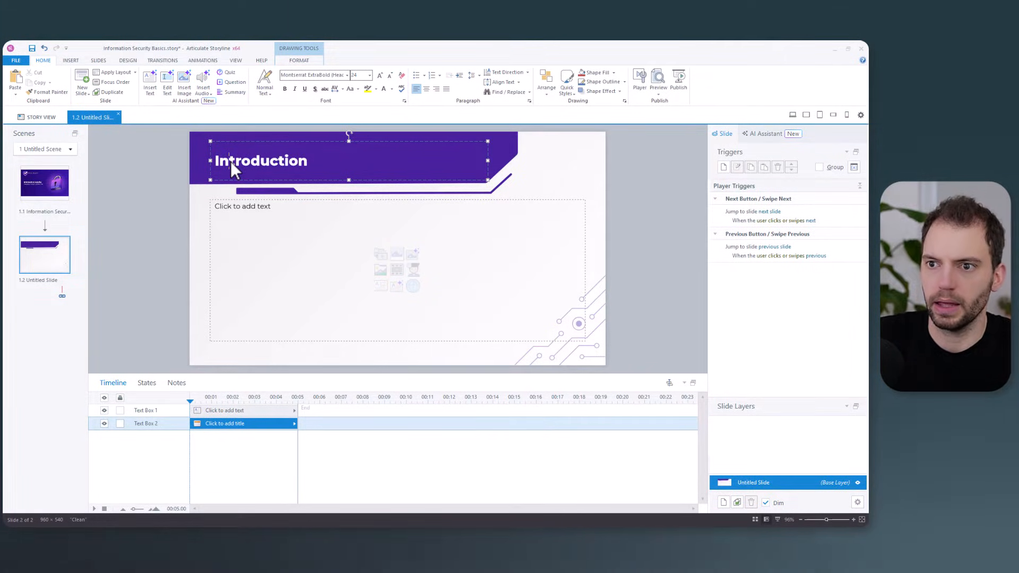
Paste the copied storyboard text with the three learning objectives into the Introduction slide's content placeholder
left_click(227, 207)
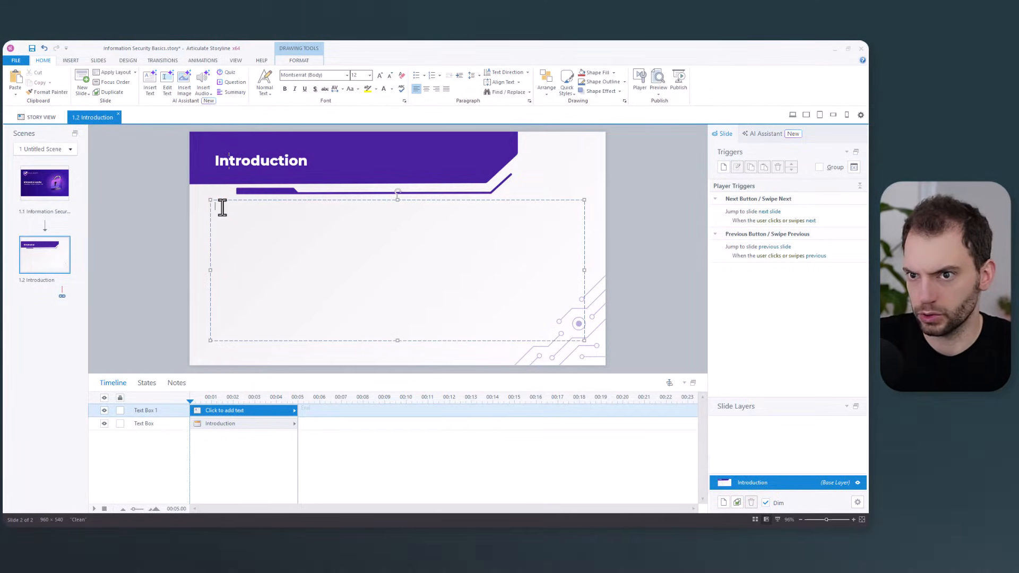
left_click(16, 94)
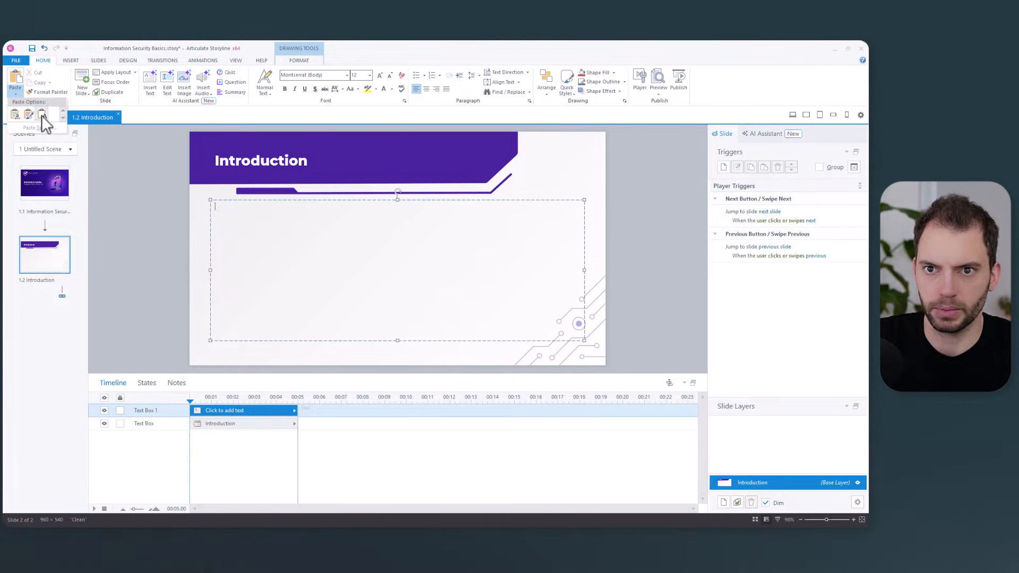
left_click(15, 114)
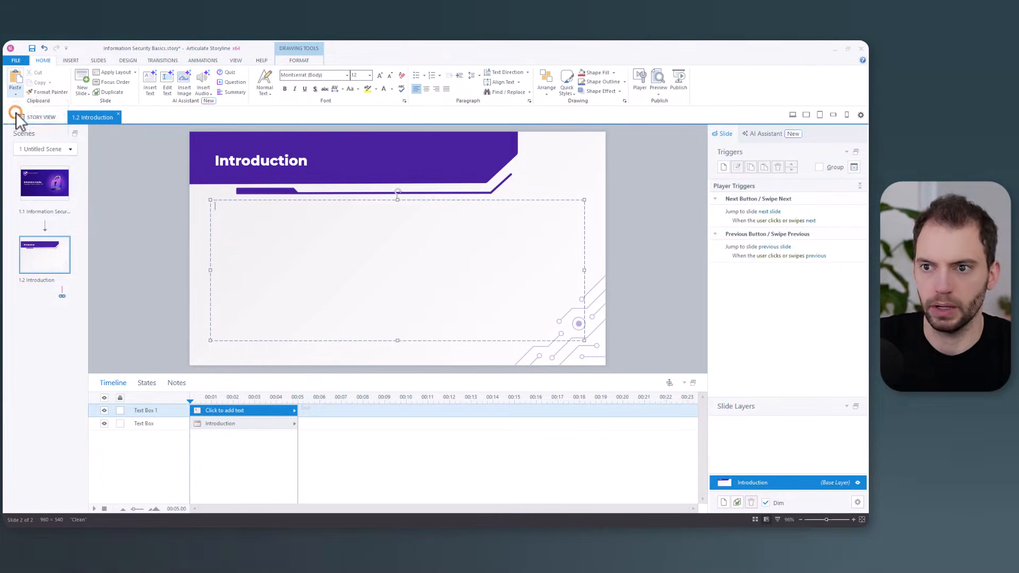
left_click(560, 187)
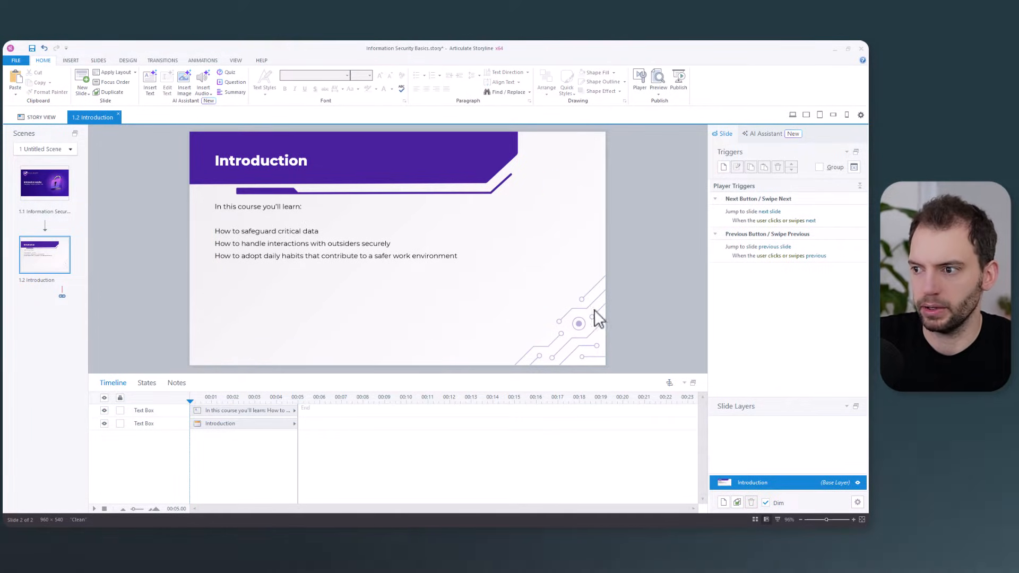
Collapse the timeline area to enlarge the slide and select the line "In this course you'll learn:" in the content text
left_click(685, 383)
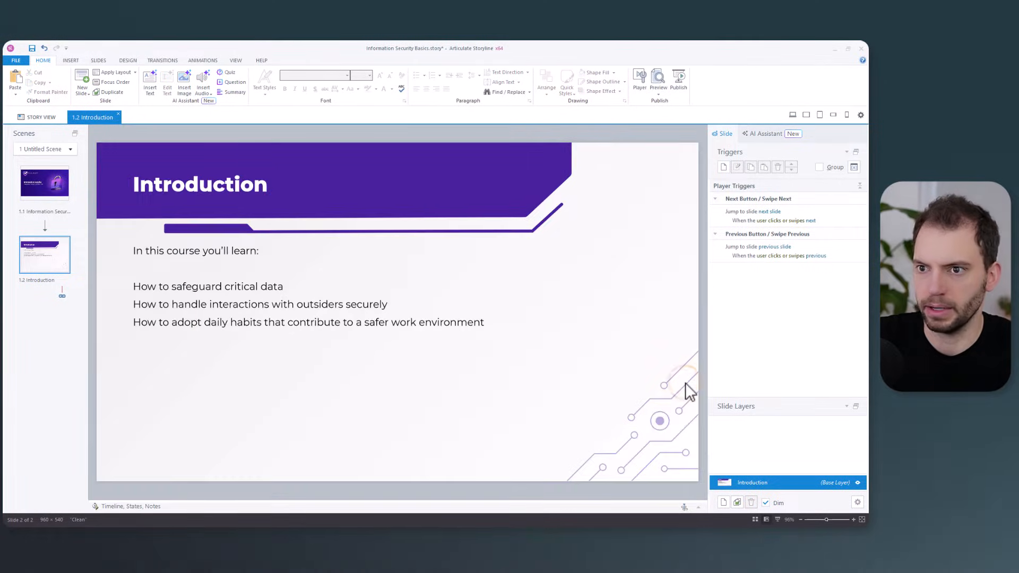
left_click(269, 252)
left_click_drag(271, 252, 133, 250)
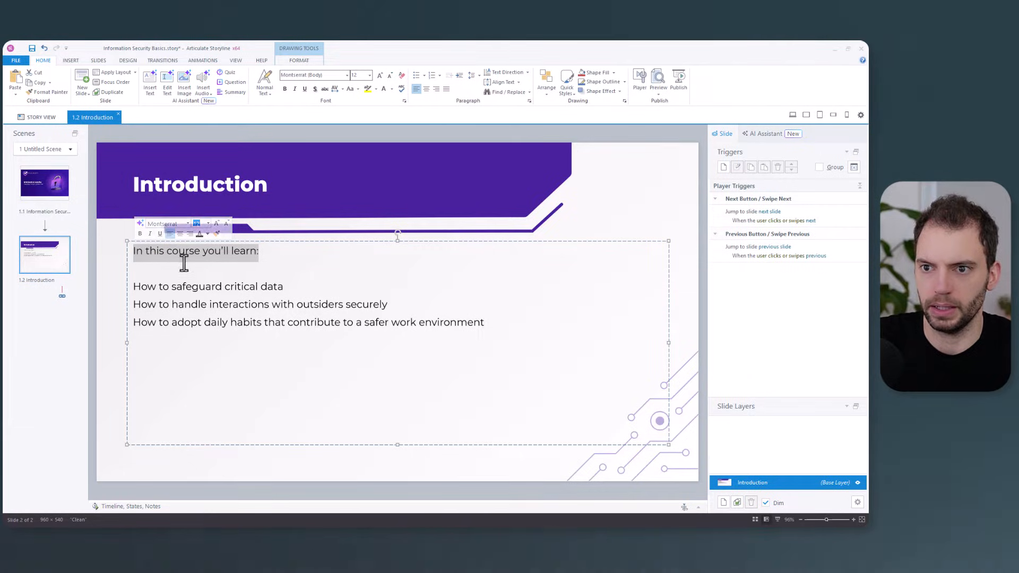
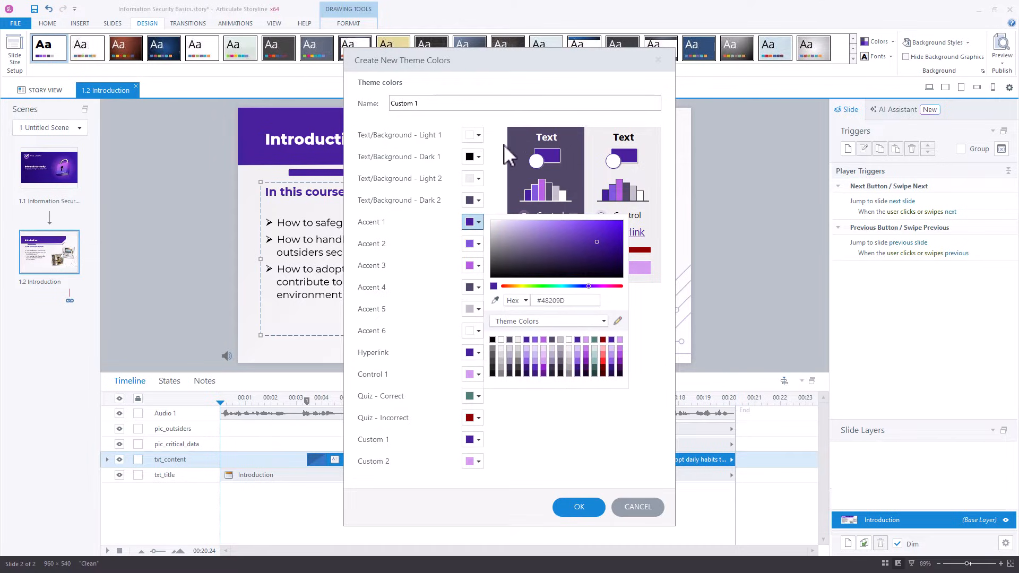
Cancel the creation of new theme colors, switch to the brand guideline PDF and examine its table of theme color hex codes
left_click(494, 134)
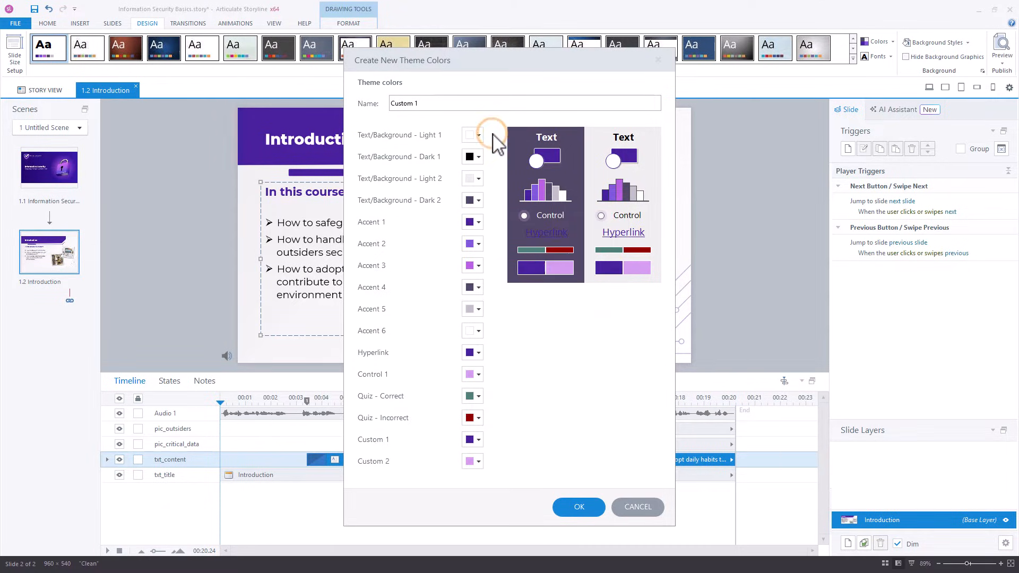
left_click(640, 507)
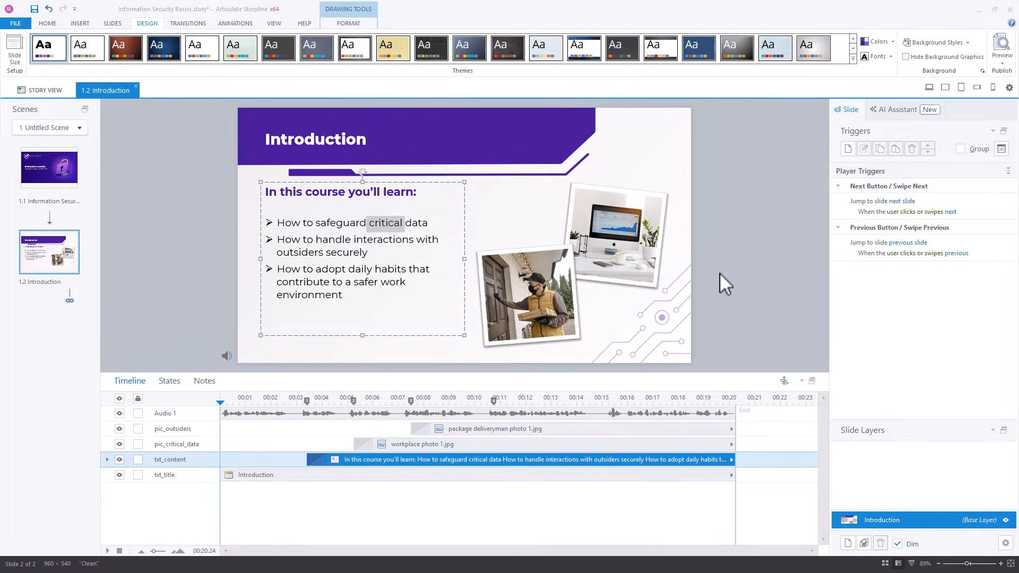
key("alt+Tab")
scroll(590, 240, "up", 2)
scroll(590, 240, "down", 4)
scroll(588, 241, "down", 1)
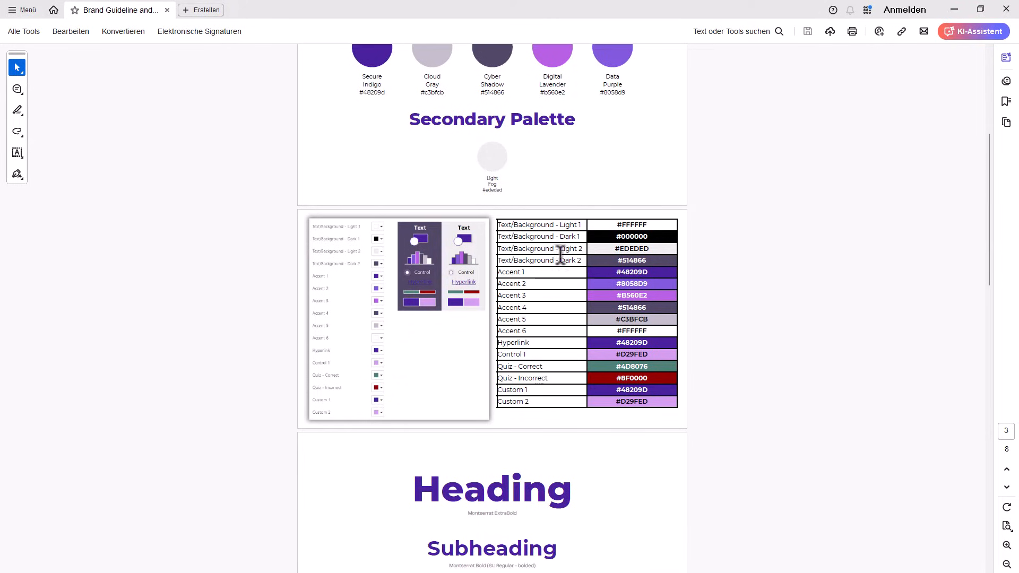
scroll(401, 290, "up", 3, "ctrl")
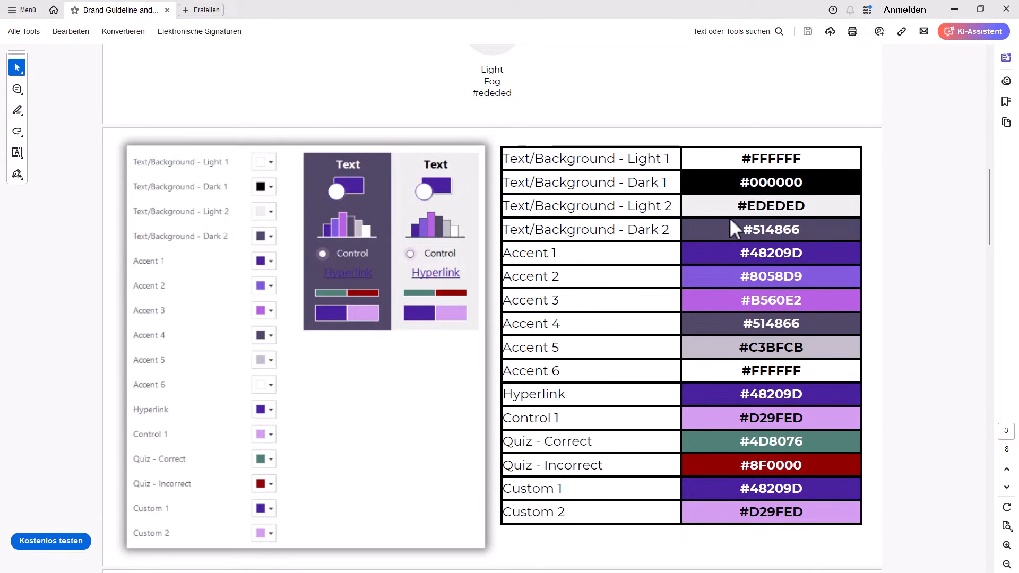
Return to Storyline, look at the Data Defend set among the custom theme colors and deselect the word in the content text
key("alt+Tab")
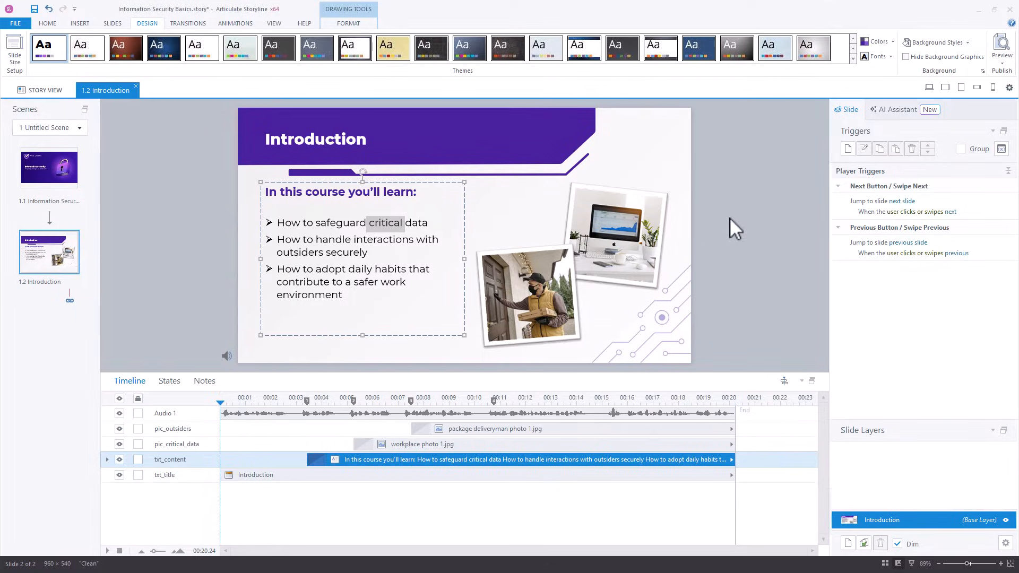
left_click(893, 42)
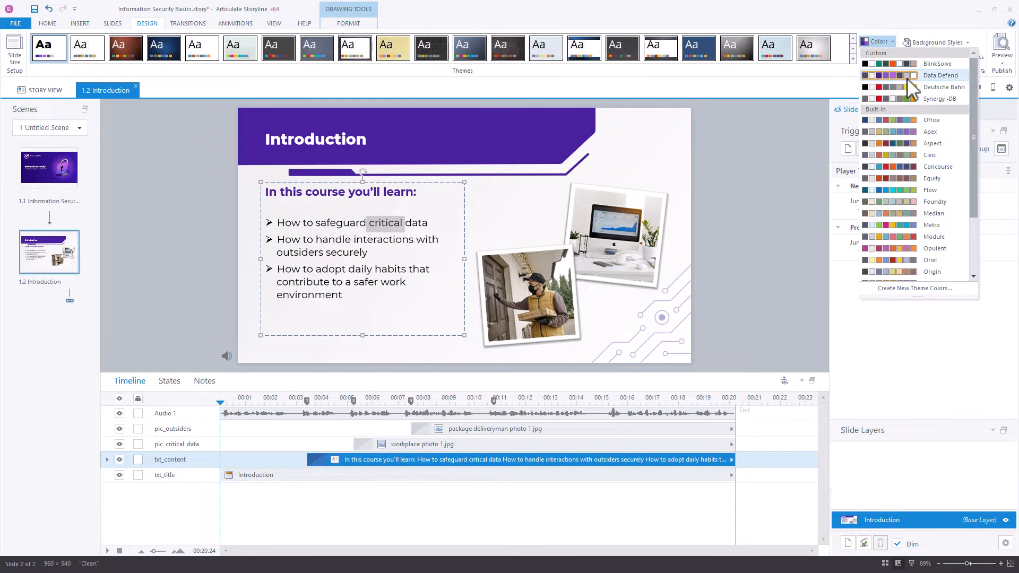
left_click(871, 13)
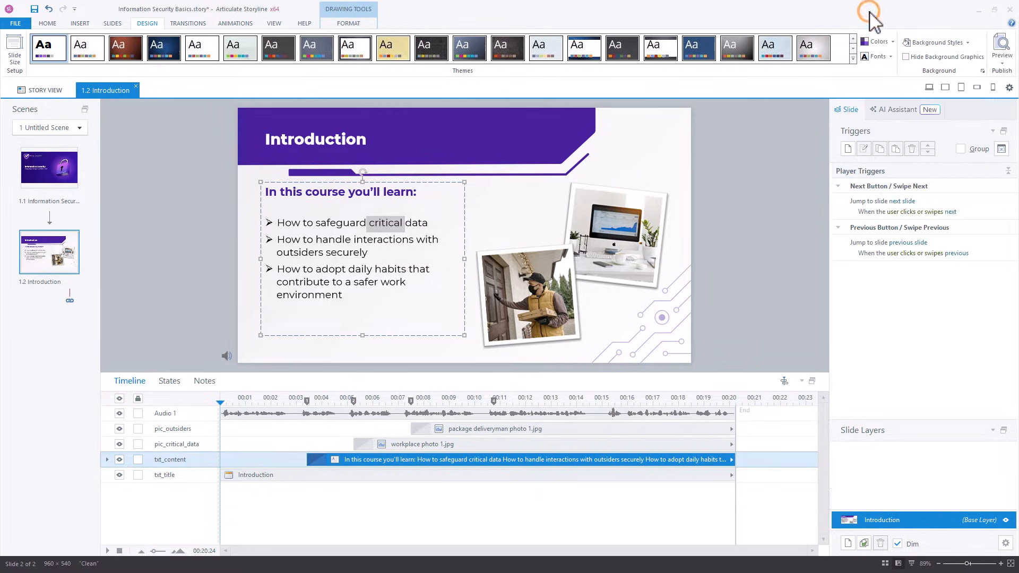
left_click(412, 257)
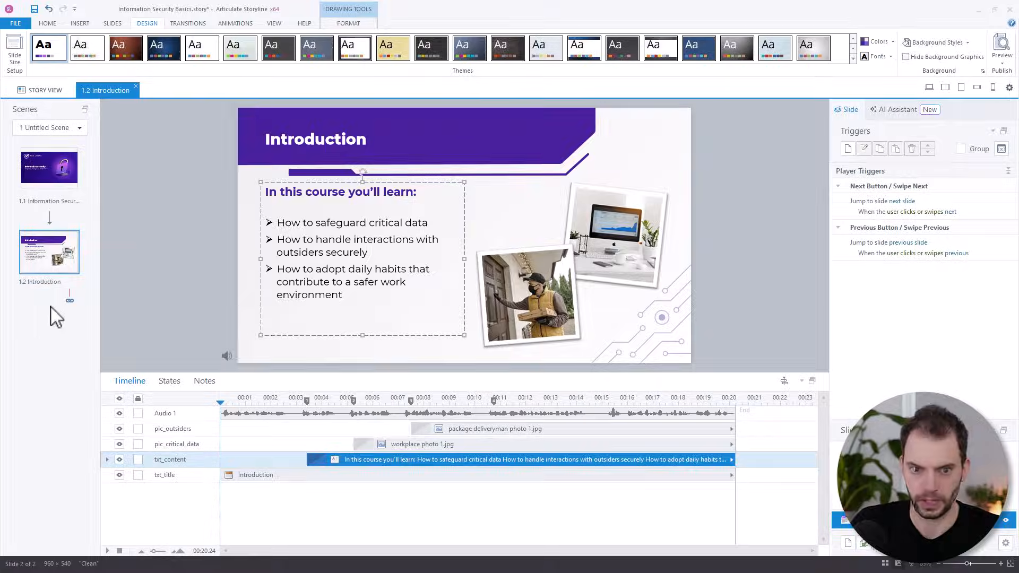
Add a new slide after the Introduction slide using the Title and Content basic layout
right_click(46, 306)
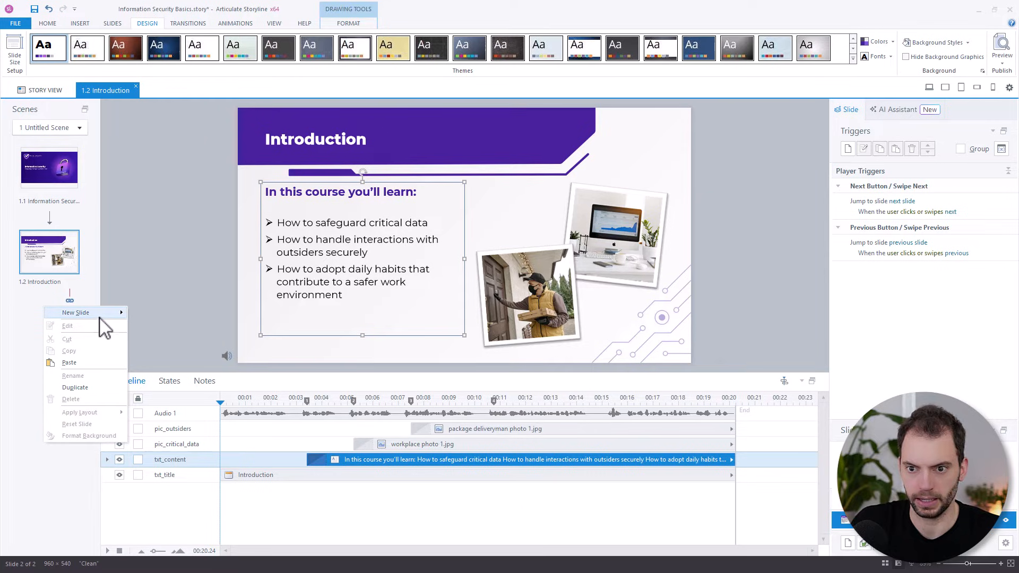
mouse_move(102, 315)
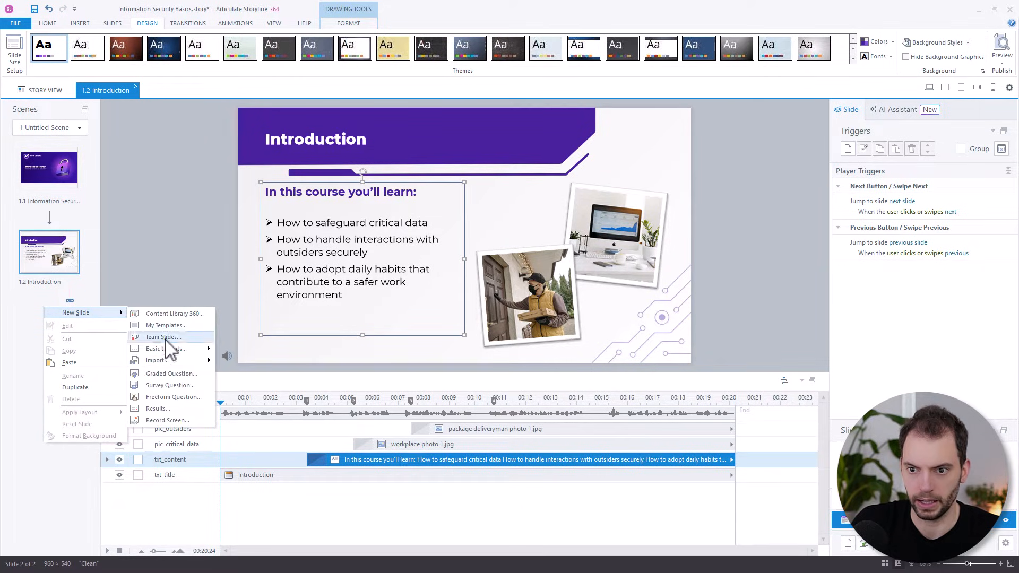
mouse_move(185, 349)
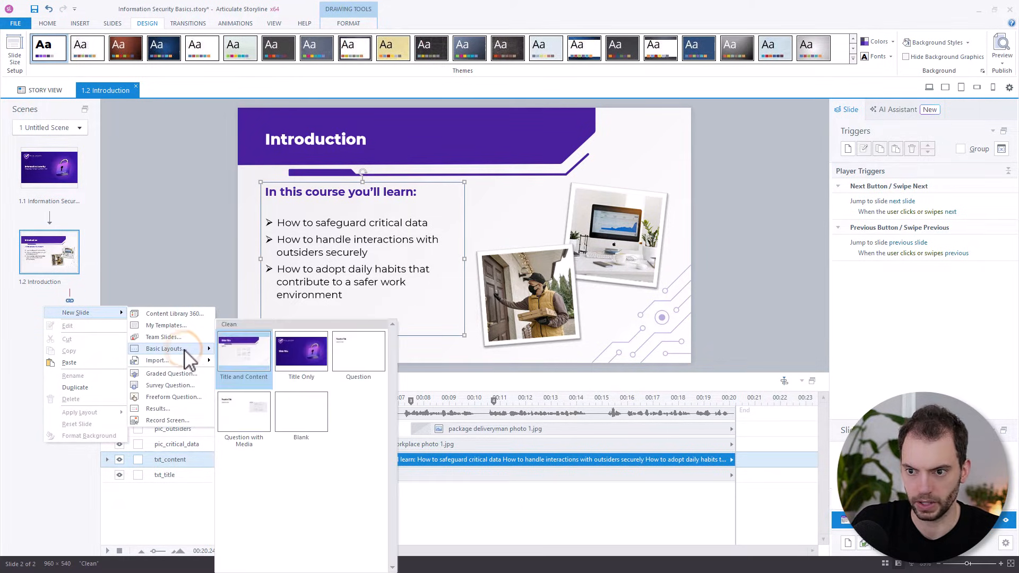
left_click(248, 351)
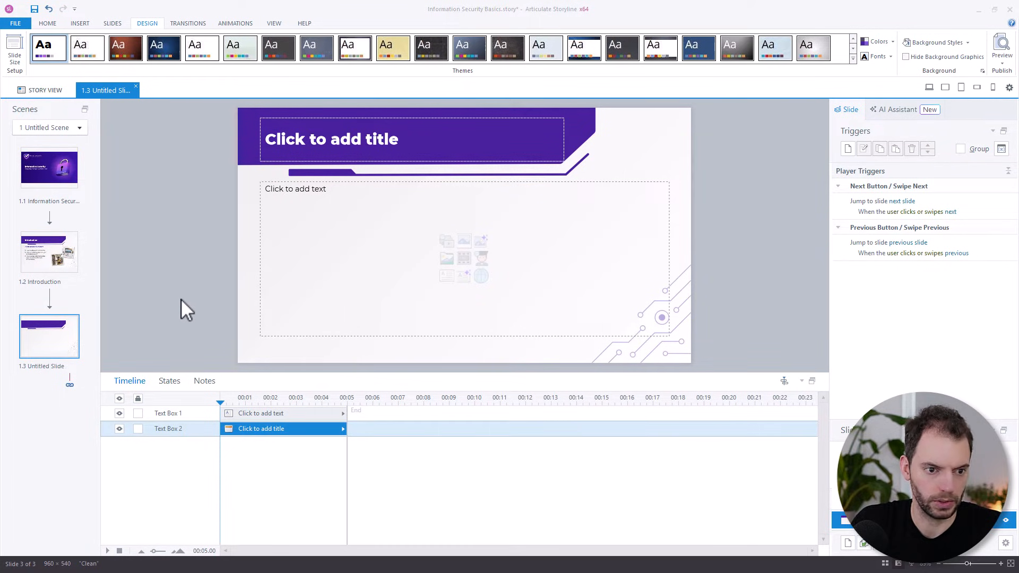
Switch to the Word storyboard, copy the Slide 1.3 title "Stay Alert: Find the Security Risks" and return to Storyline
key("alt+Tab")
scroll(548, 293, "down", 2)
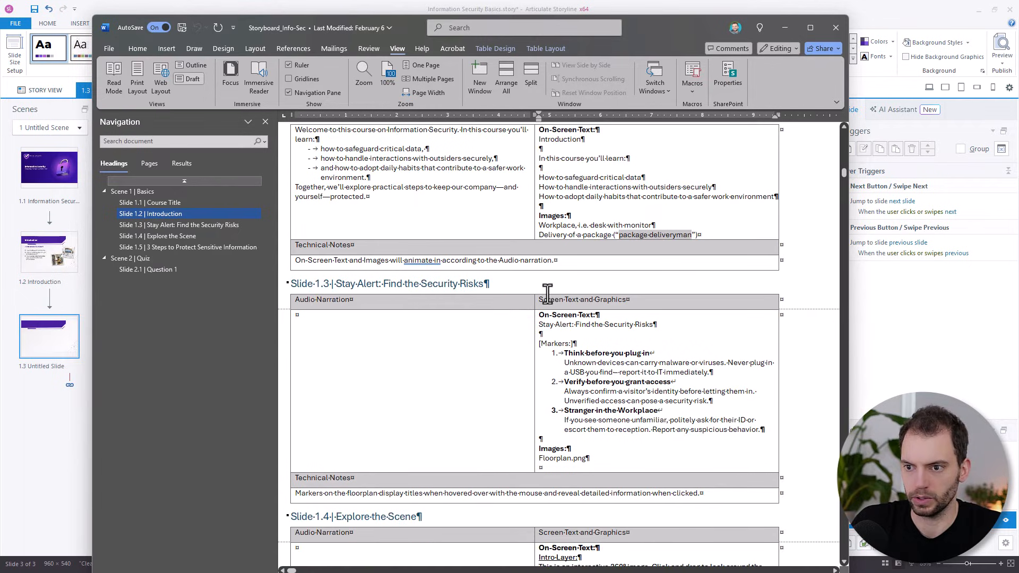
scroll(547, 294, "down", 3)
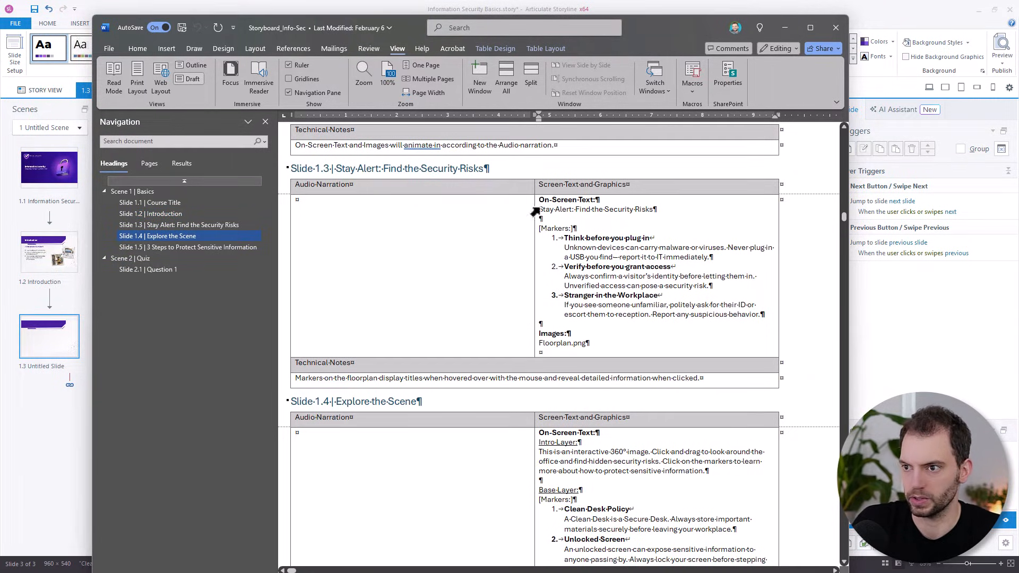
left_click_drag(538, 210, 656, 209)
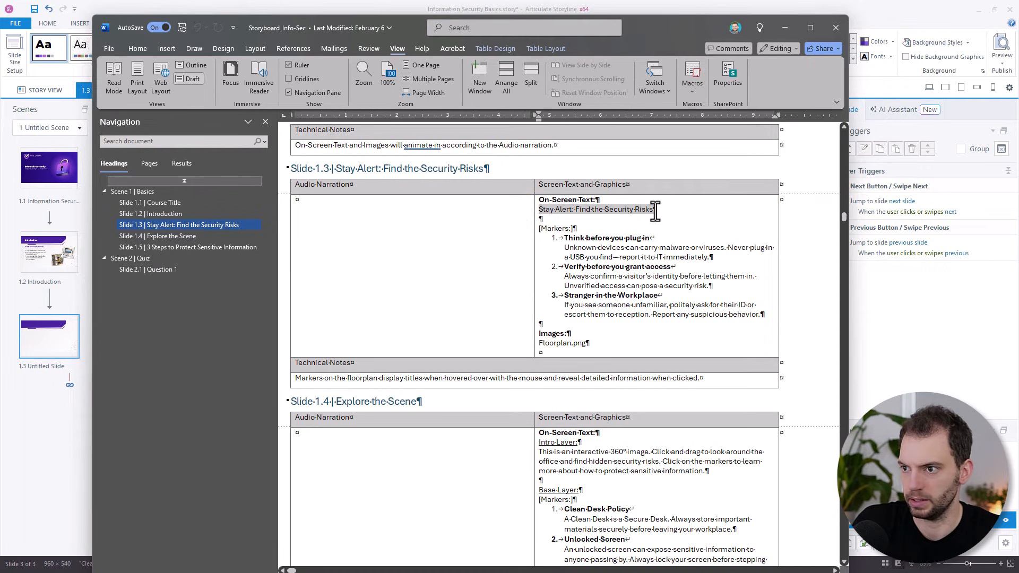
key("ctrl+c")
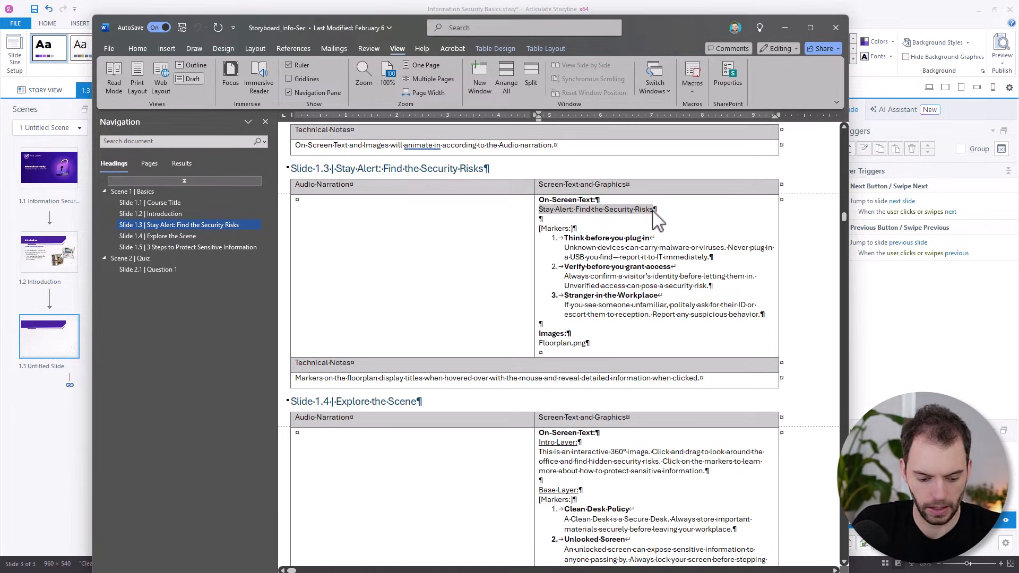
key("alt+Tab")
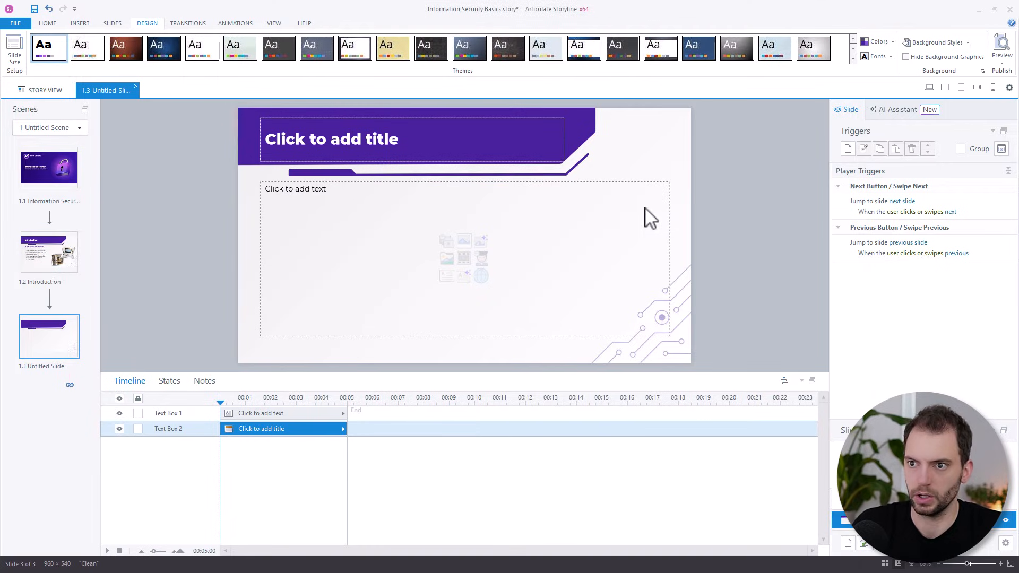
Paste "Stay Alert: Find the Security Risks" as the title of slide 1.3 and delete the empty text placeholder below it
left_click(274, 139)
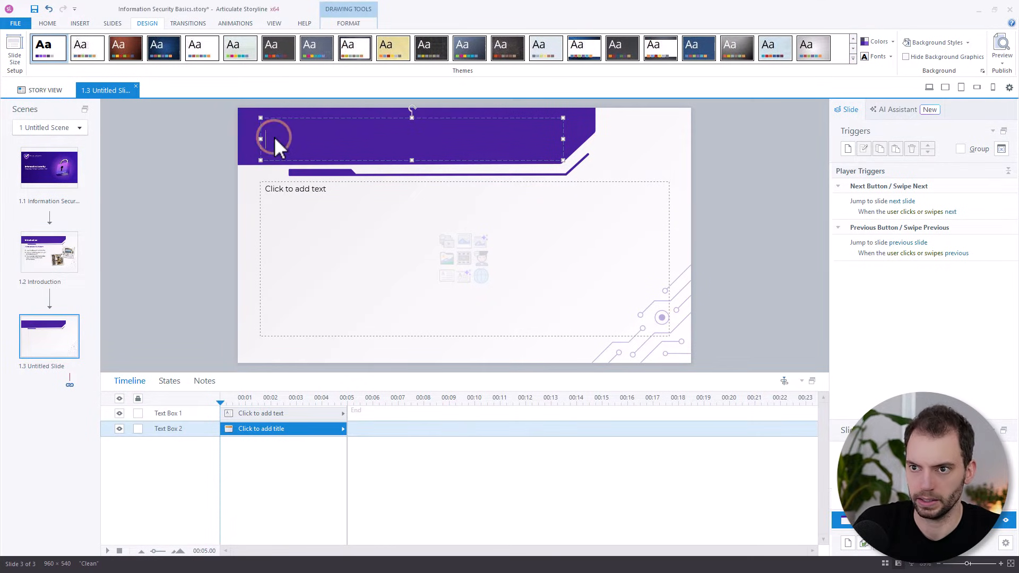
key("ctrl+v")
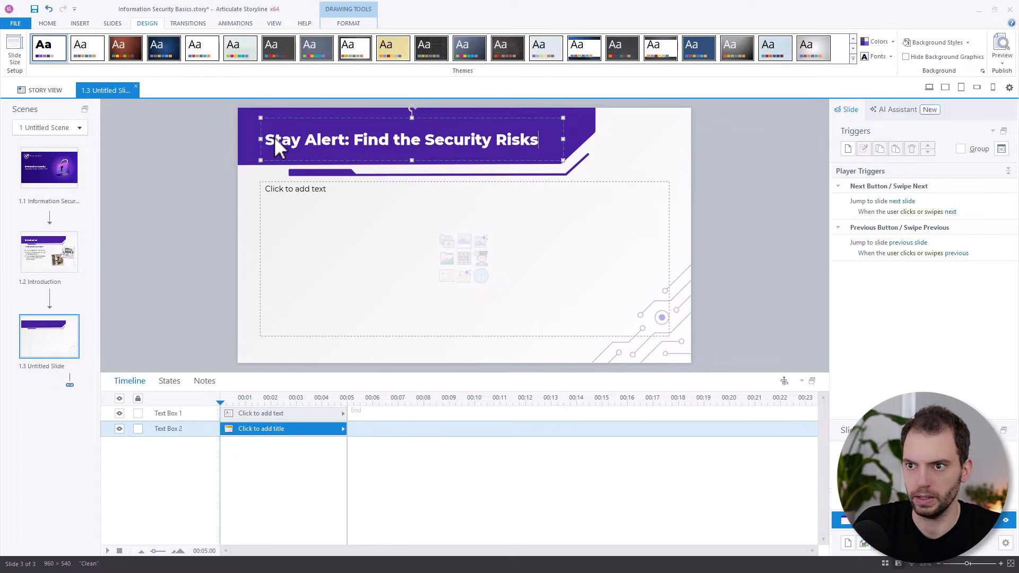
left_click(748, 162)
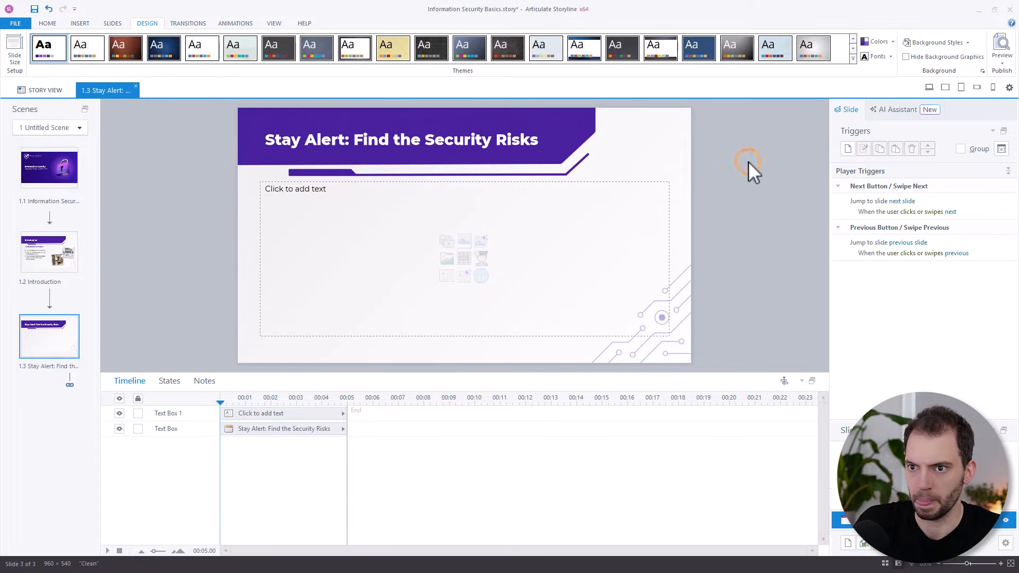
left_click(635, 186)
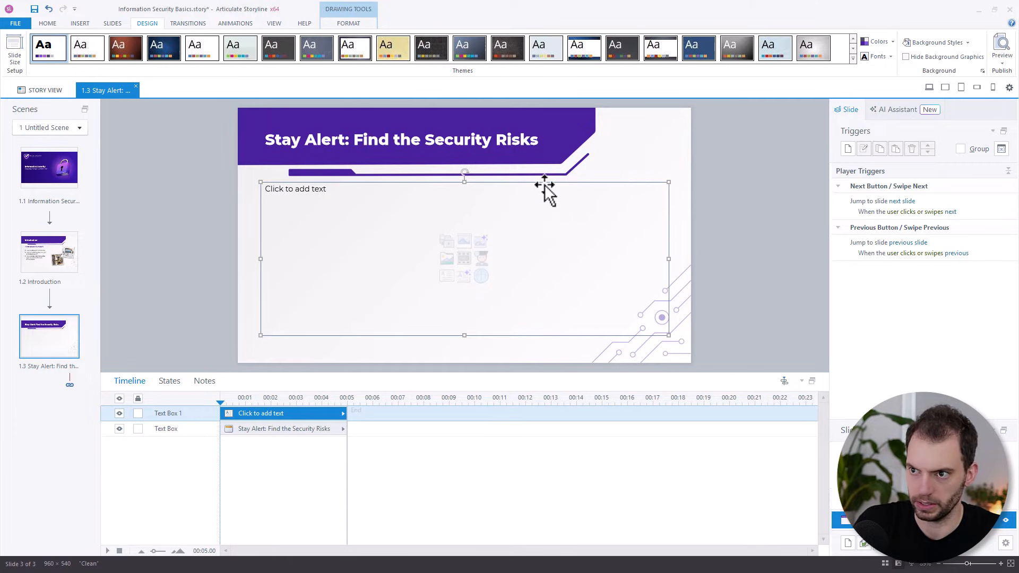
key("Delete")
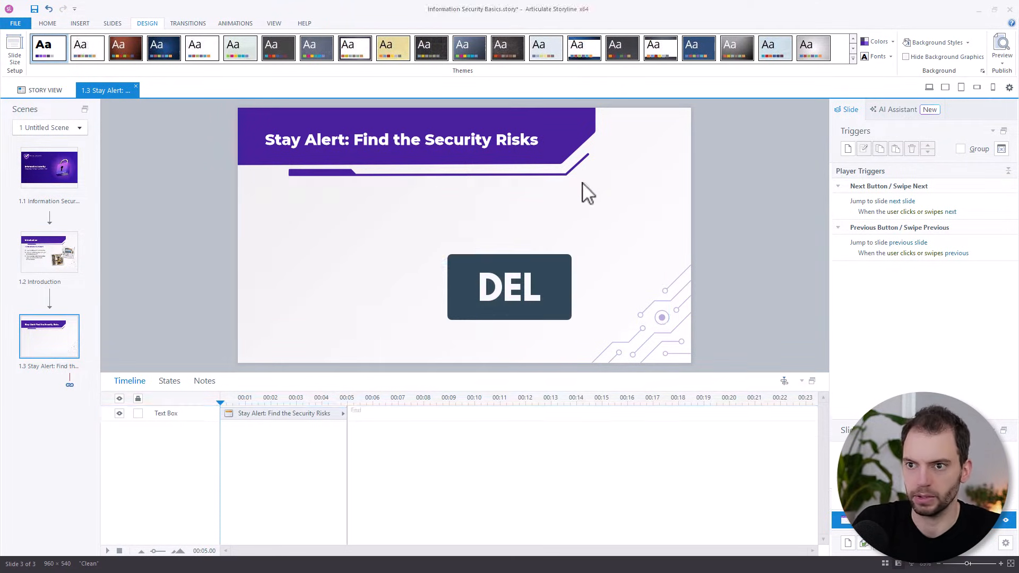
Insert the Floorplan picture from the Beginner Tutorial folder onto slide 1.3
left_click(79, 23)
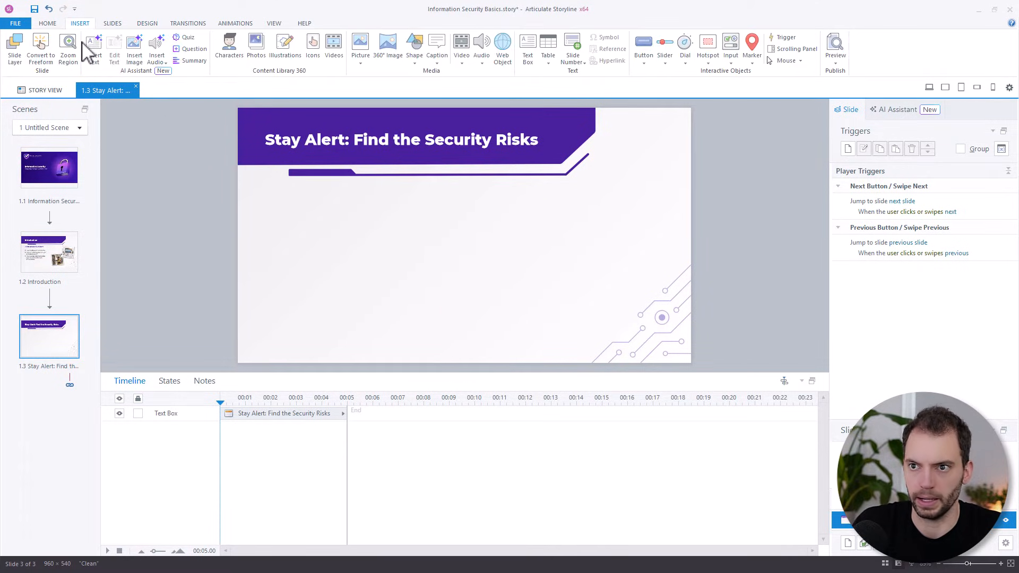
left_click(361, 64)
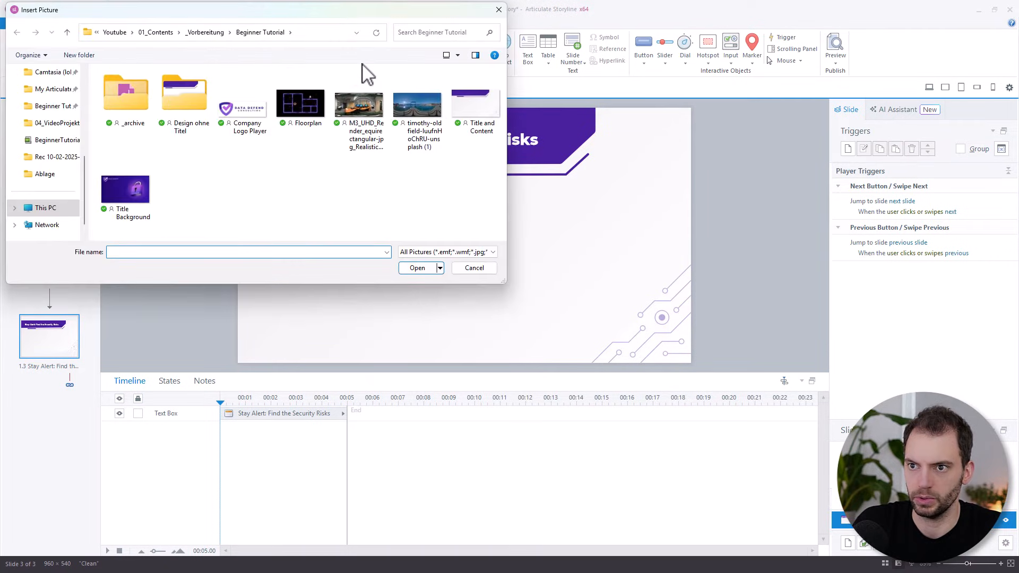
left_click(300, 103)
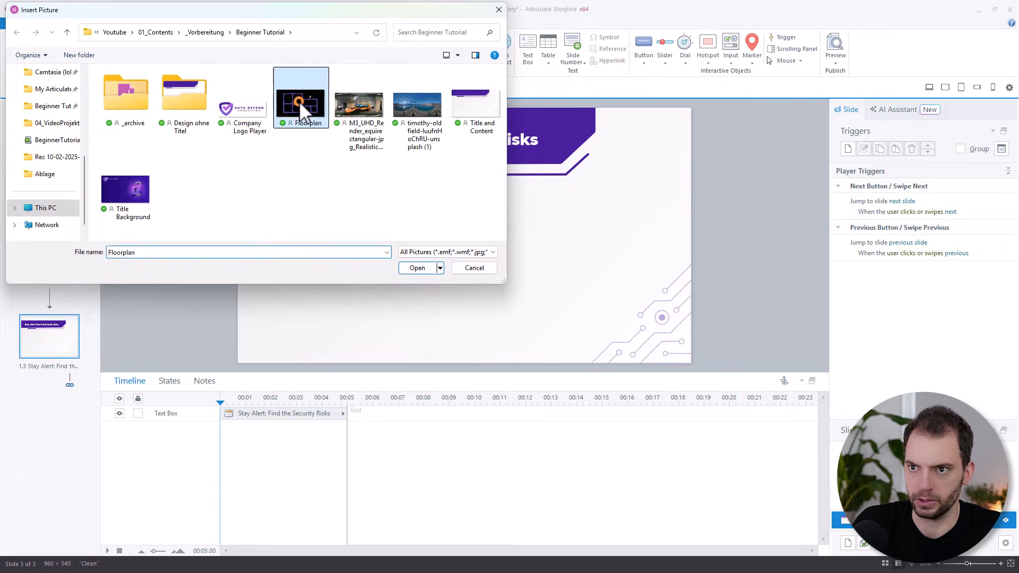
left_click(419, 269)
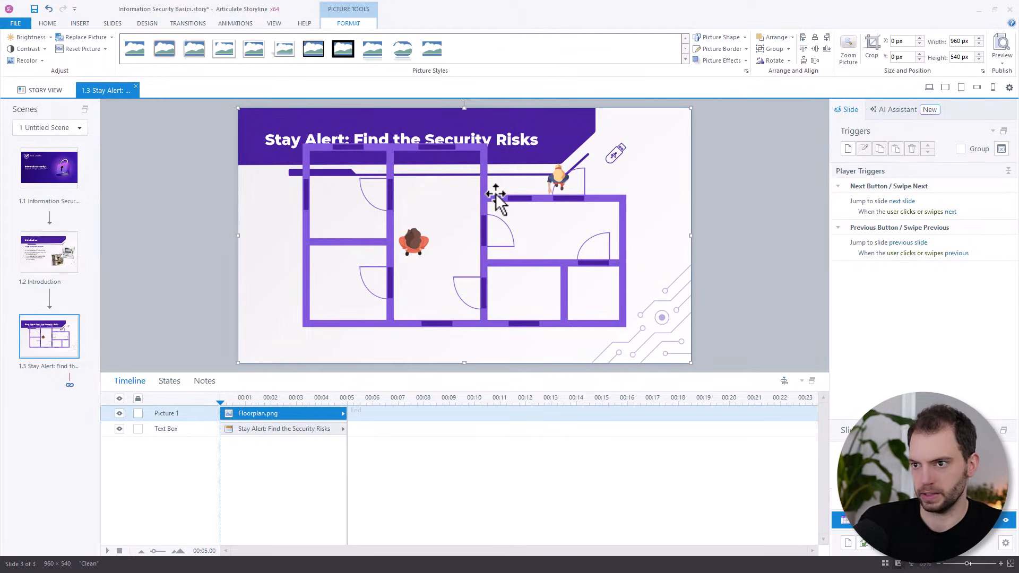
Shrink the floorplan picture to about 868 × 488 px and place it below the title banner at about X 46, Y 105 px
left_click_drag(485, 194, 479, 219)
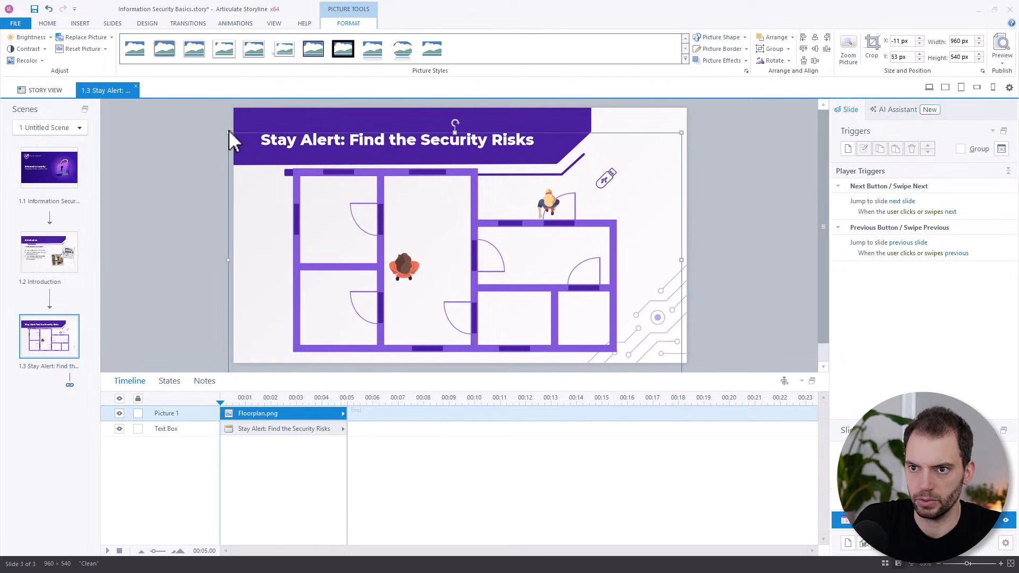
left_click_drag(228, 133, 272, 157)
left_click_drag(495, 242, 476, 242)
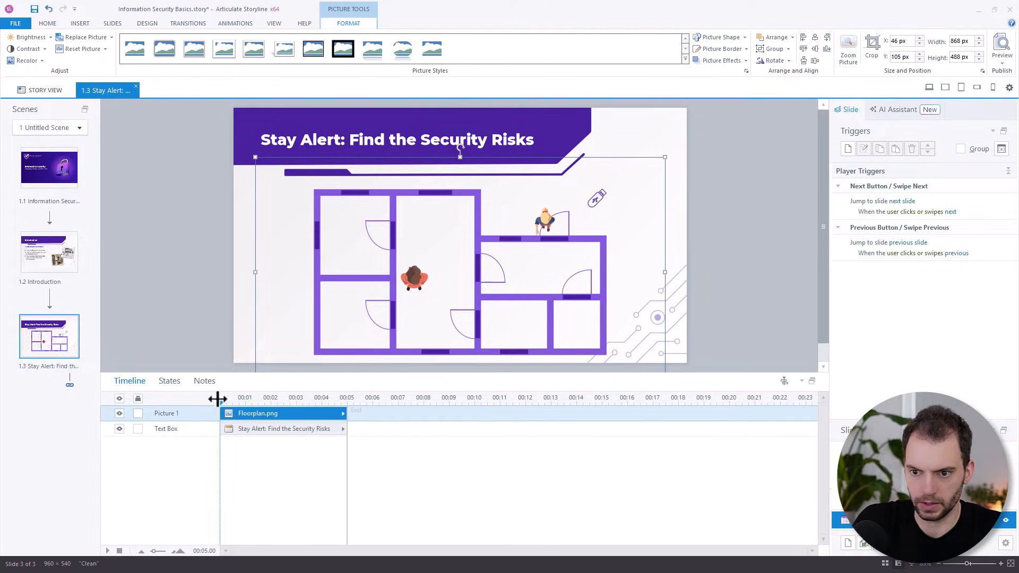
Lock the floorplan picture against editing and insert a warning-triangle marker just above the seated person on slide 1.3
left_click(138, 414)
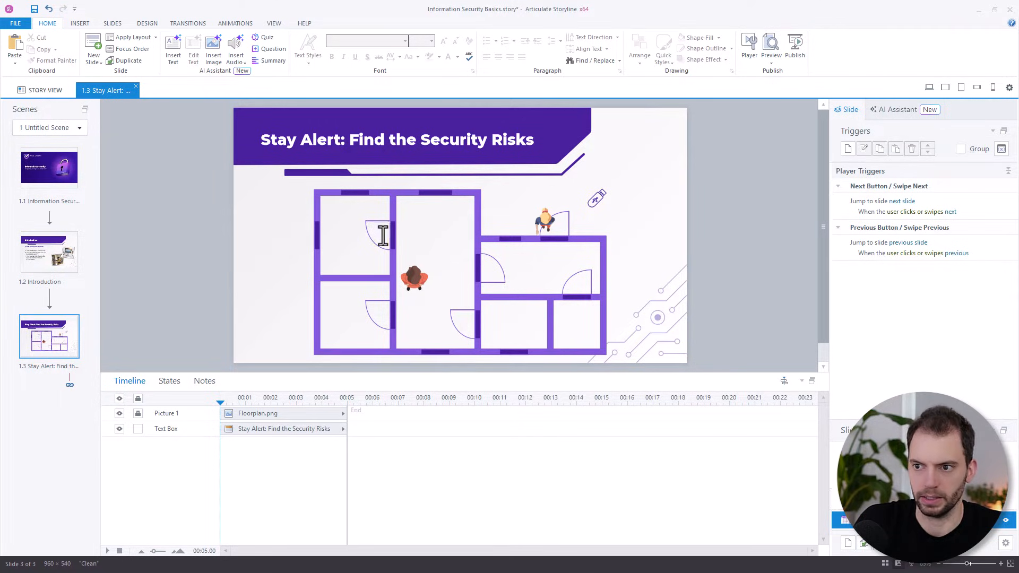
left_click(80, 23)
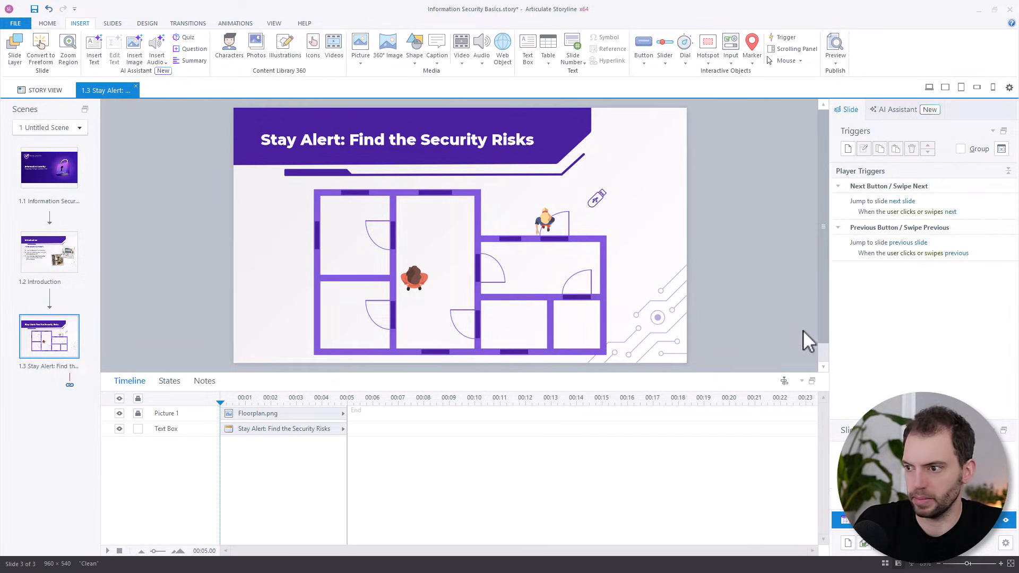
left_click(803, 381)
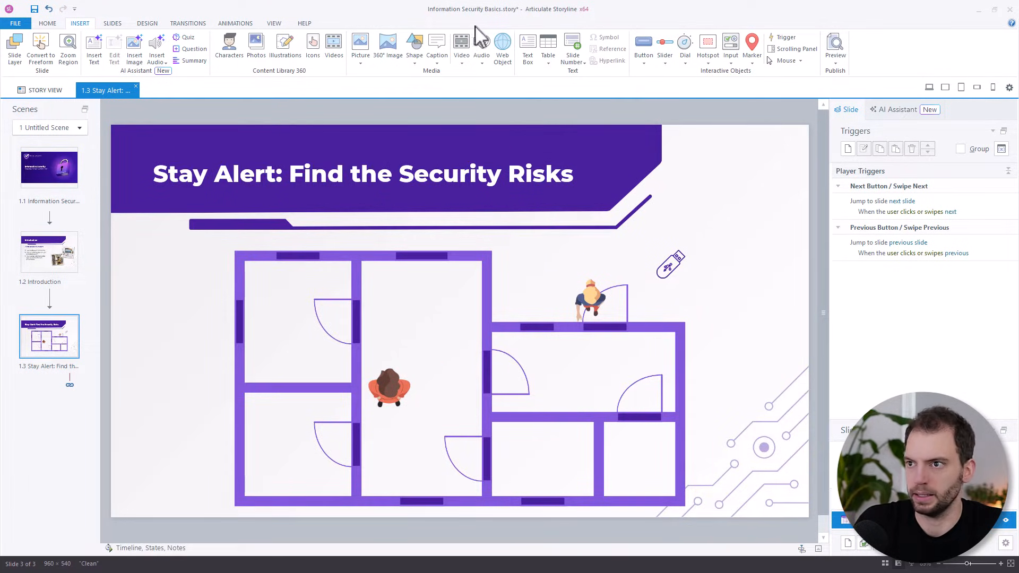
left_click(753, 63)
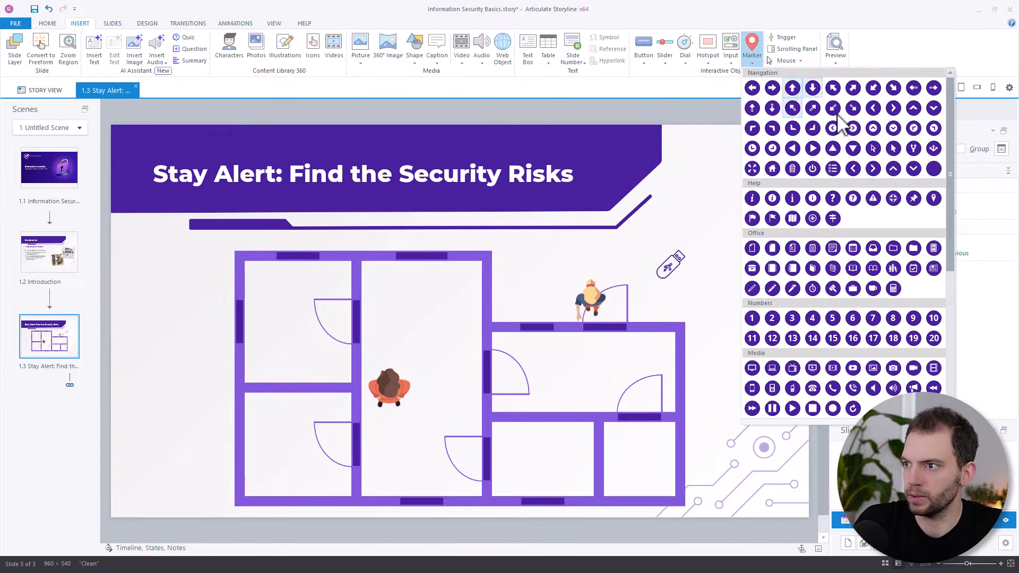
left_click(873, 199)
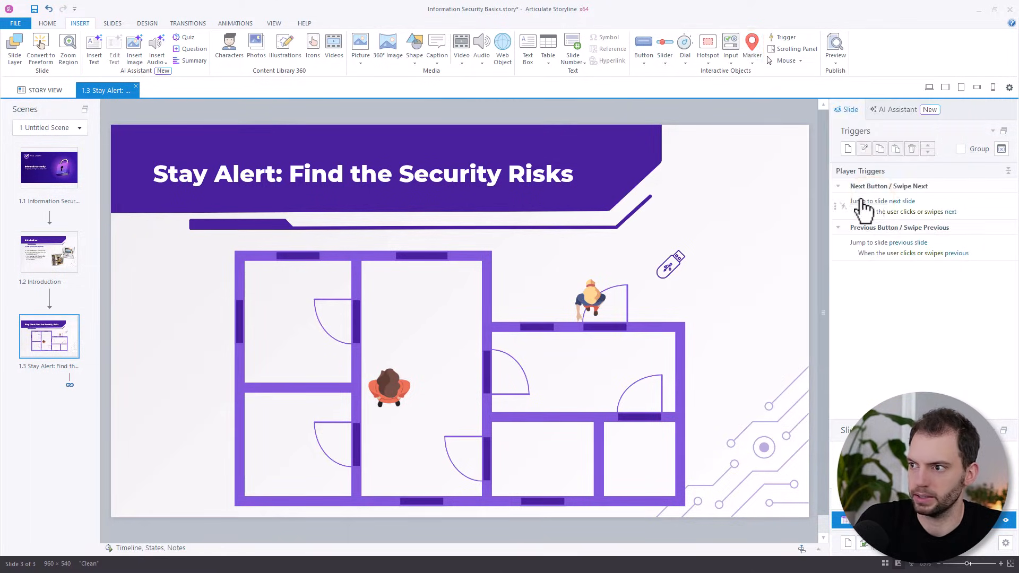
left_click(376, 362)
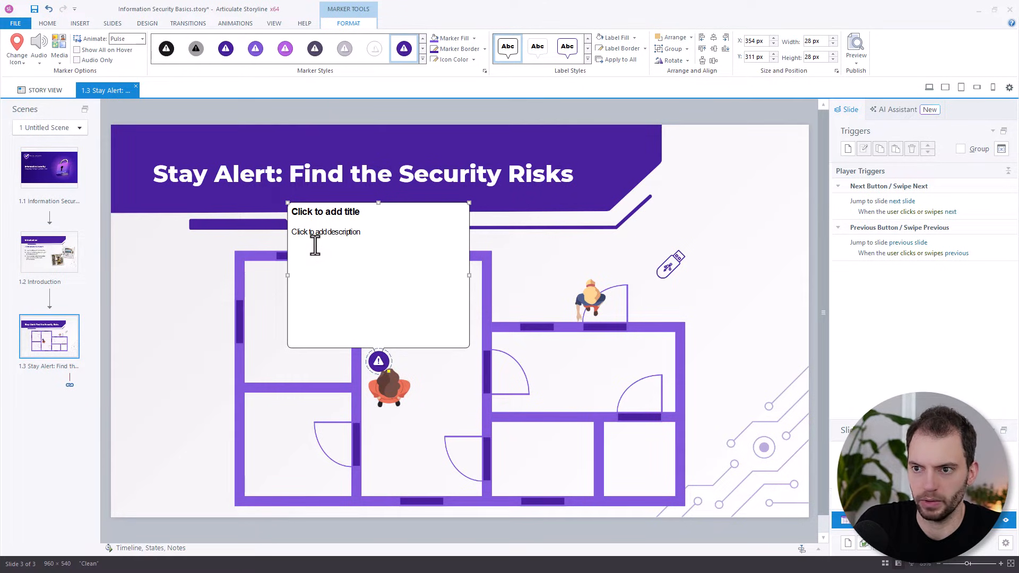
Switch to the Word storyboard, copy the first marker's title "Think before you plug in" and its description separately, and return to Storyline
key("alt+Tab")
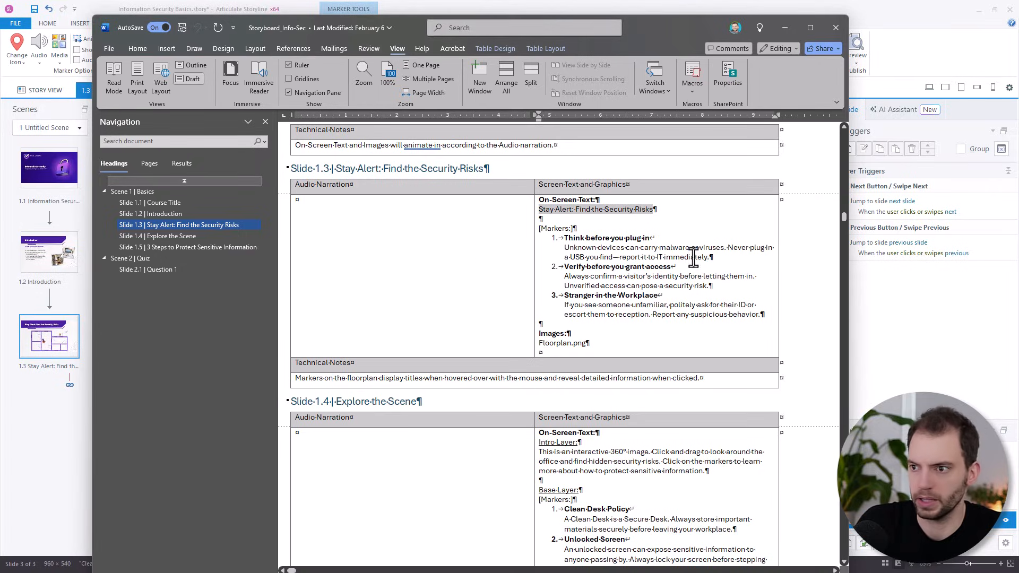
left_click(628, 244)
left_click_drag(566, 238, 649, 239)
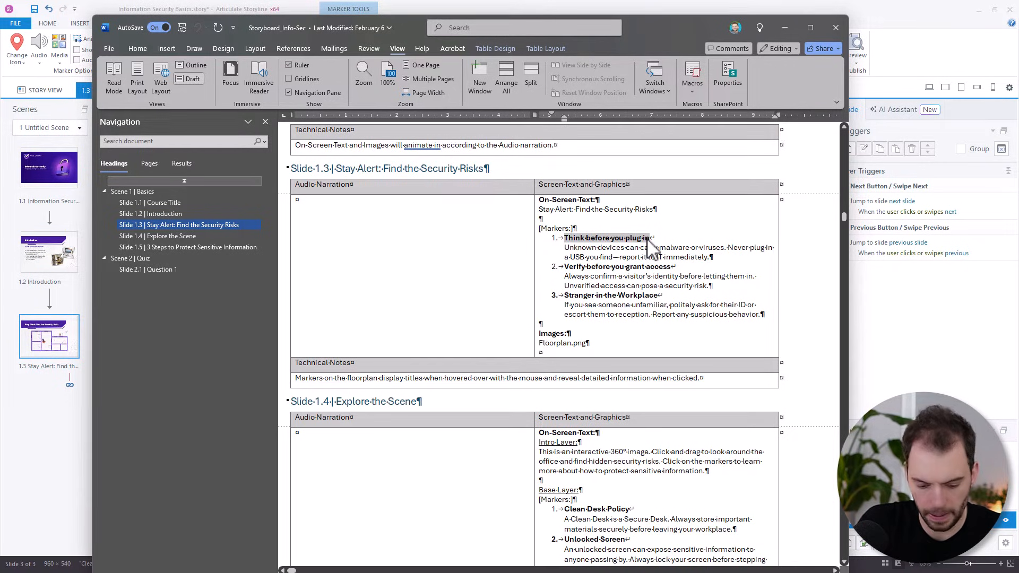
left_click(566, 248)
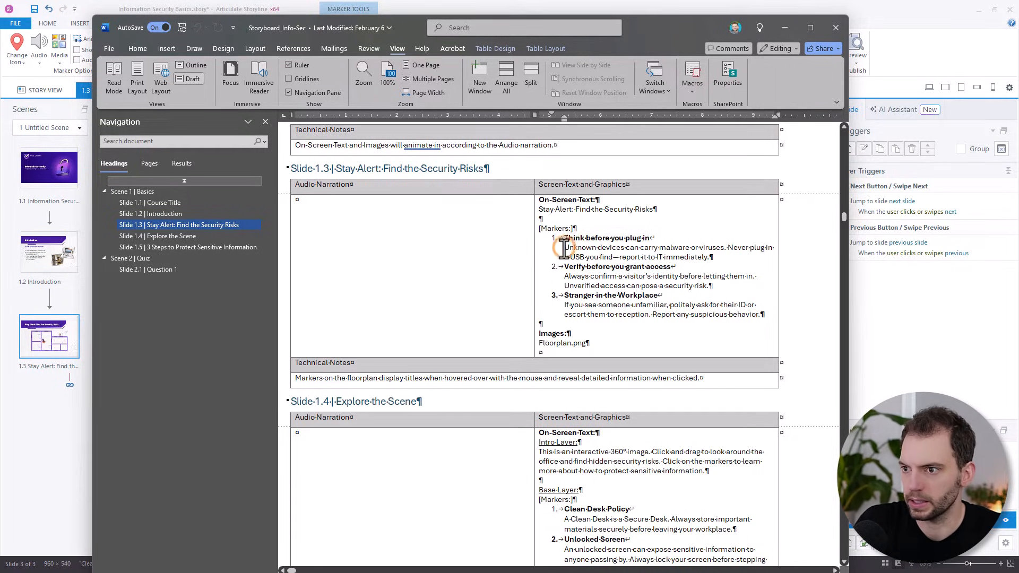
left_click_drag(566, 249, 716, 258)
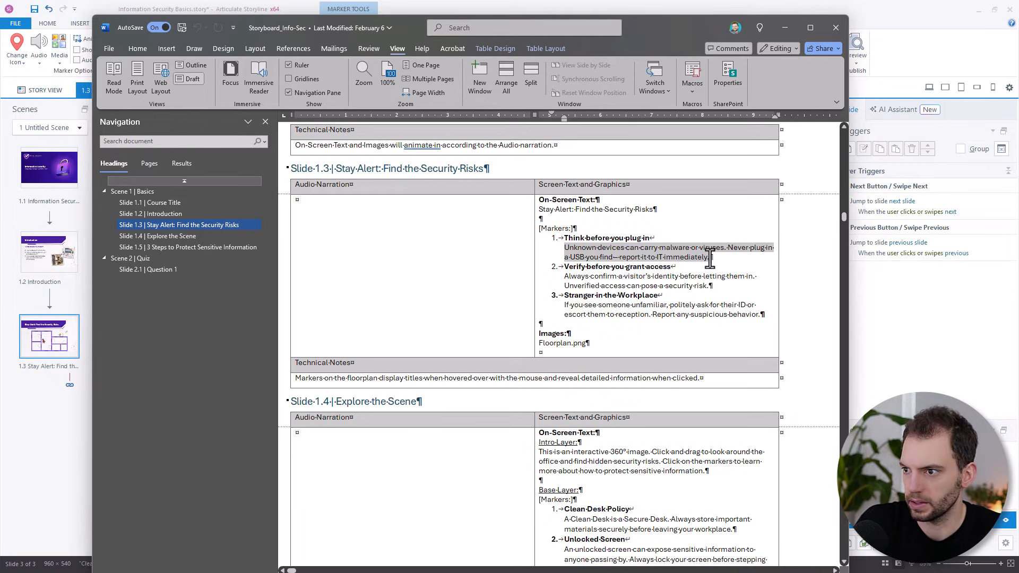
key("ctrl+c")
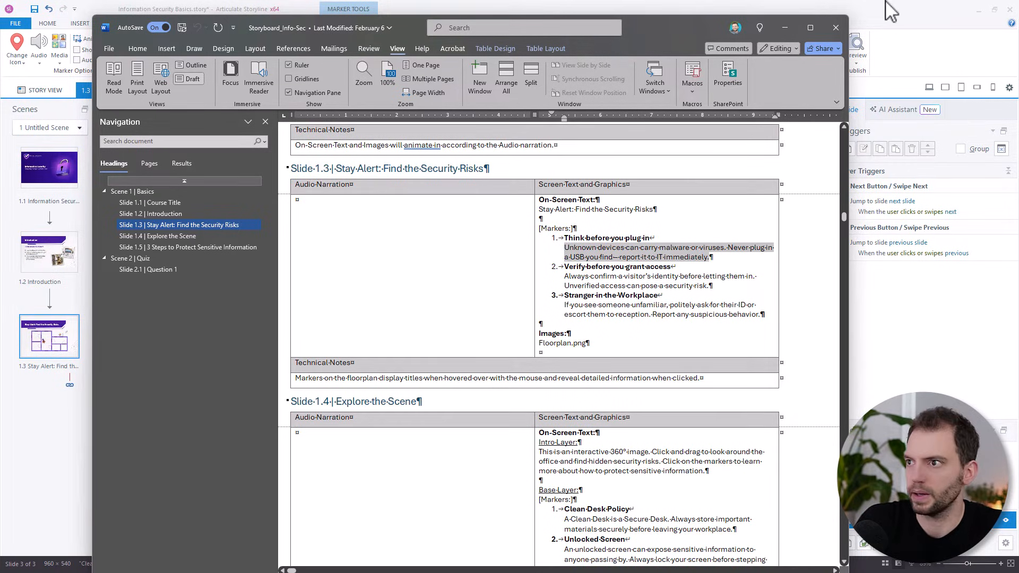
left_click(785, 27)
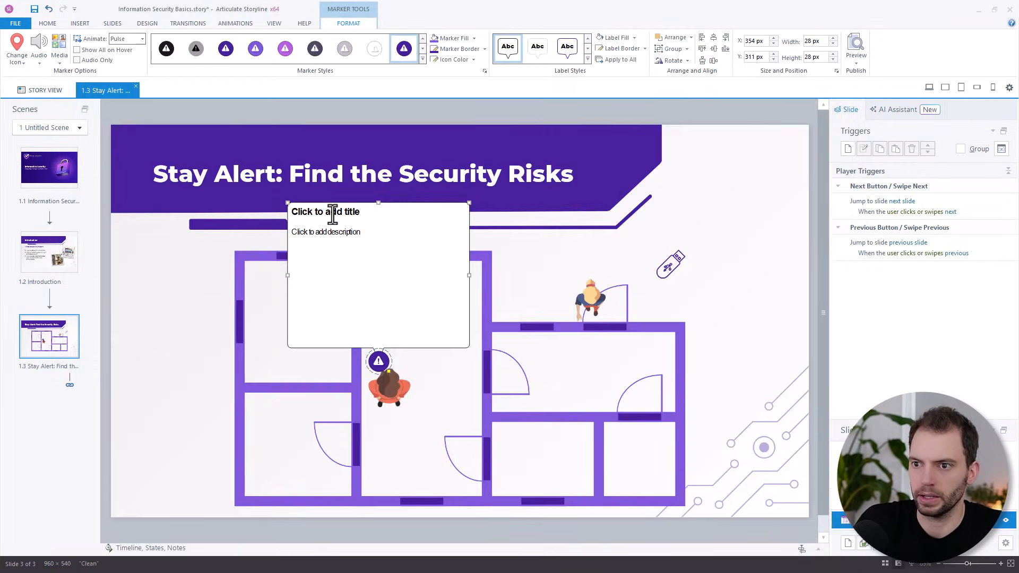
Fill the marker's label with the title "Think before you plug in" and the copied description about unknown devices
left_click(310, 212)
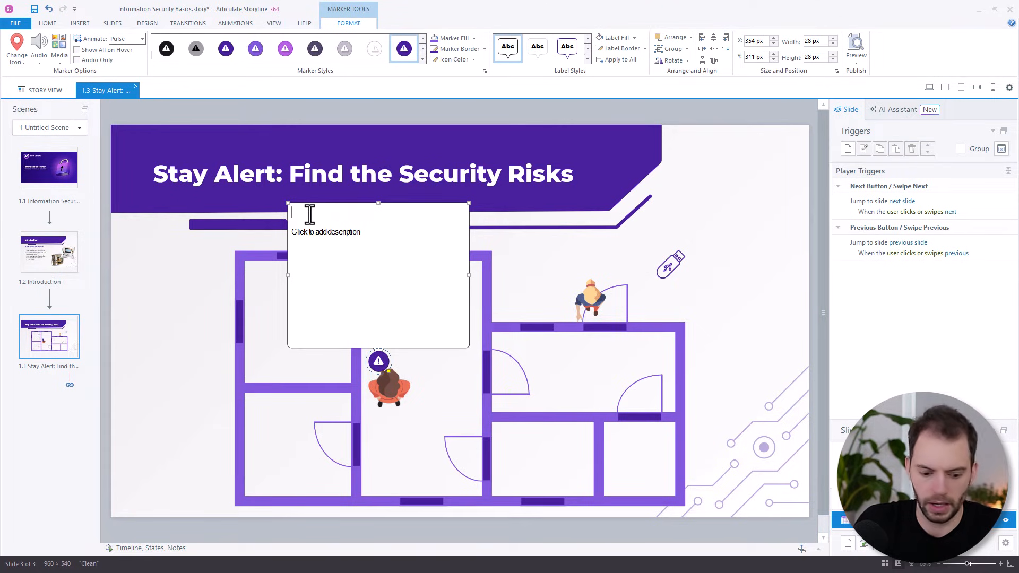
key("super+v")
left_click(465, 233)
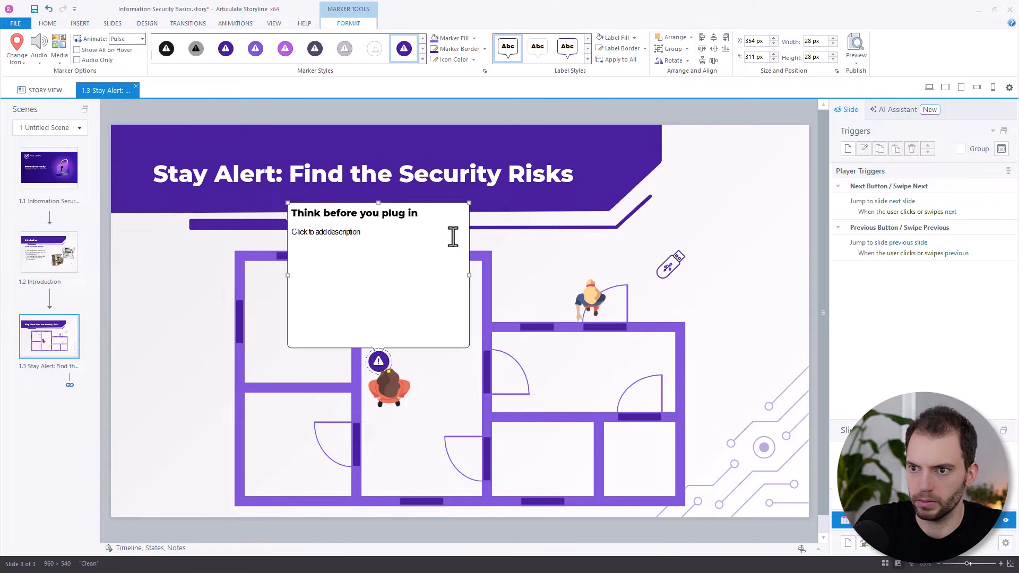
left_click(302, 234)
key("super+v")
left_click(496, 233)
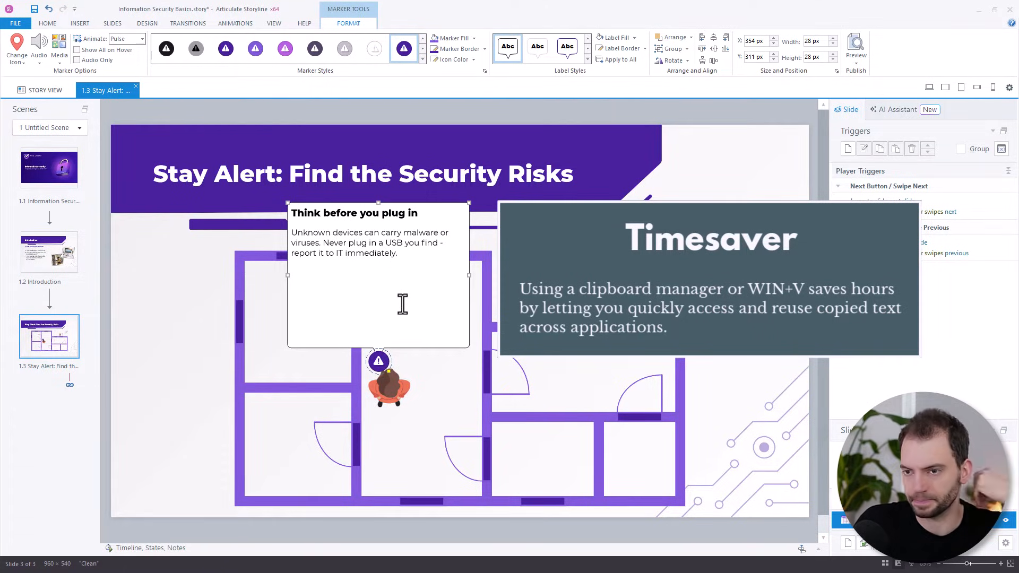
left_click(323, 212)
left_click(329, 244)
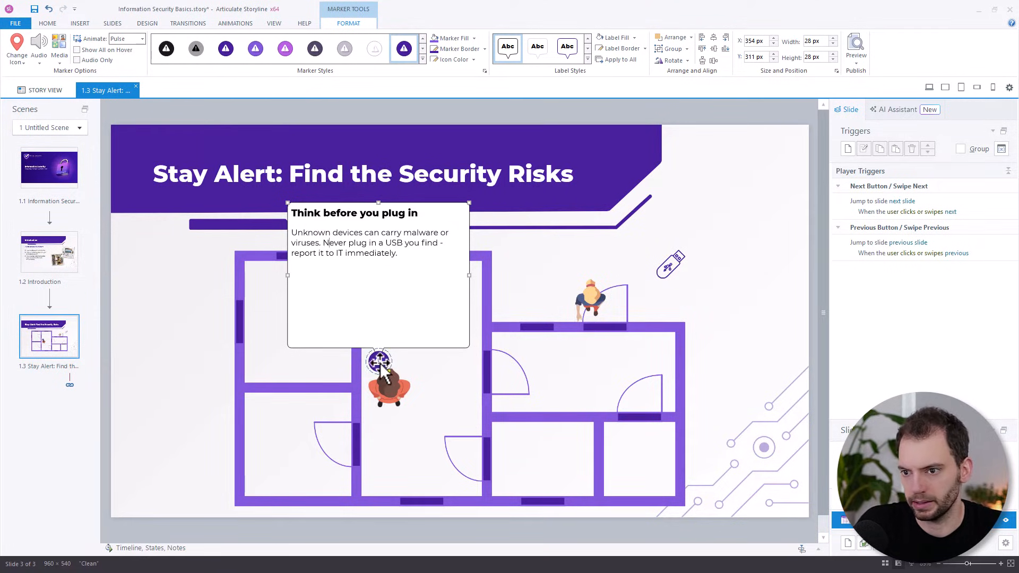
Move the marker onto the USB stick at about X 746, Y 160 px, and place its label to its left, shortened to fit the text
mouse_move(380, 364)
left_mouse_down()
mouse_move(685, 265)
mouse_move(677, 257)
mouse_move(327, 349)
mouse_move(536, 303)
mouse_move(673, 264)
mouse_move(670, 256)
left_mouse_up()
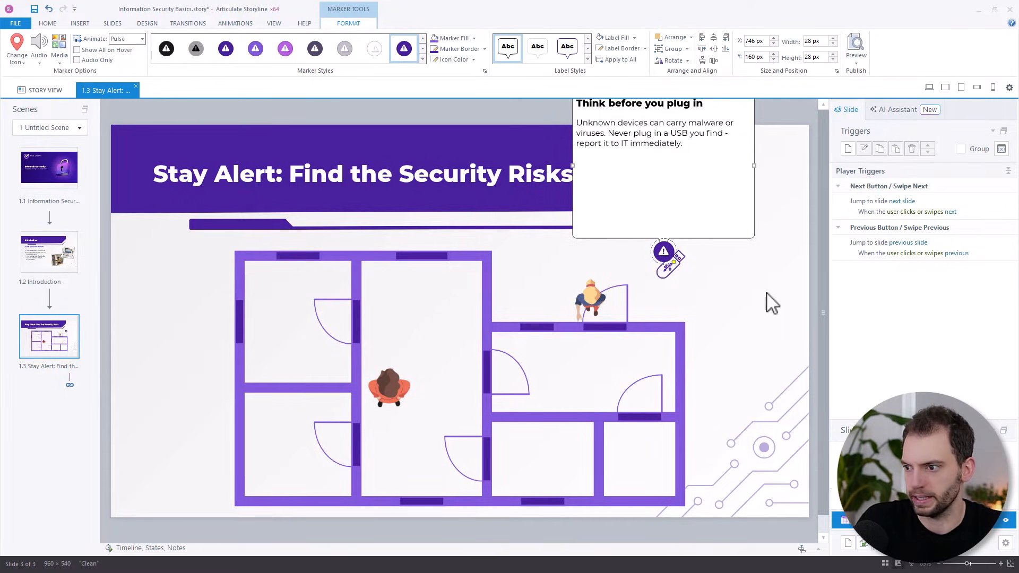
key("ctrl+s")
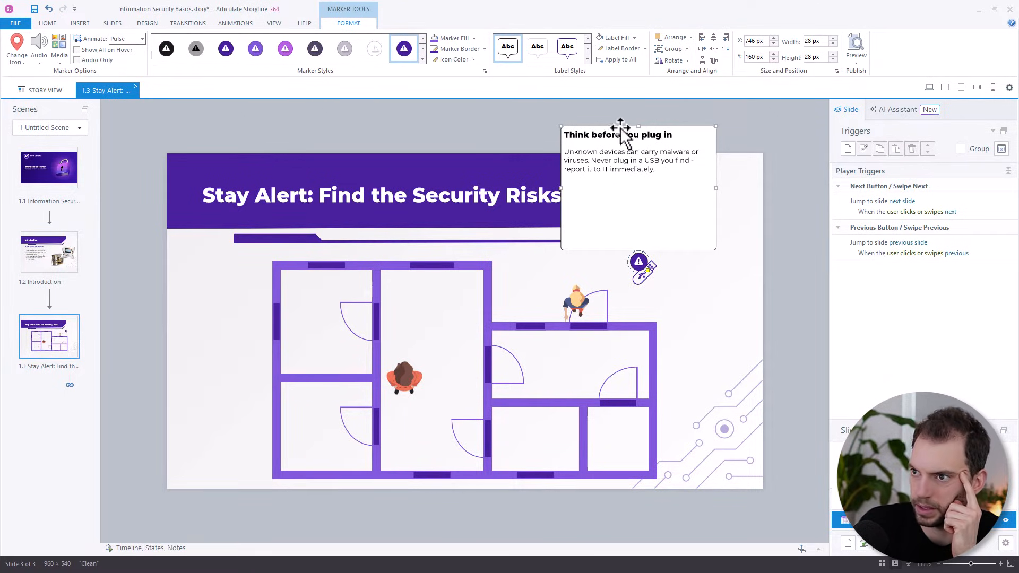
left_click_drag(624, 128, 566, 158)
left_click_drag(557, 194, 551, 217)
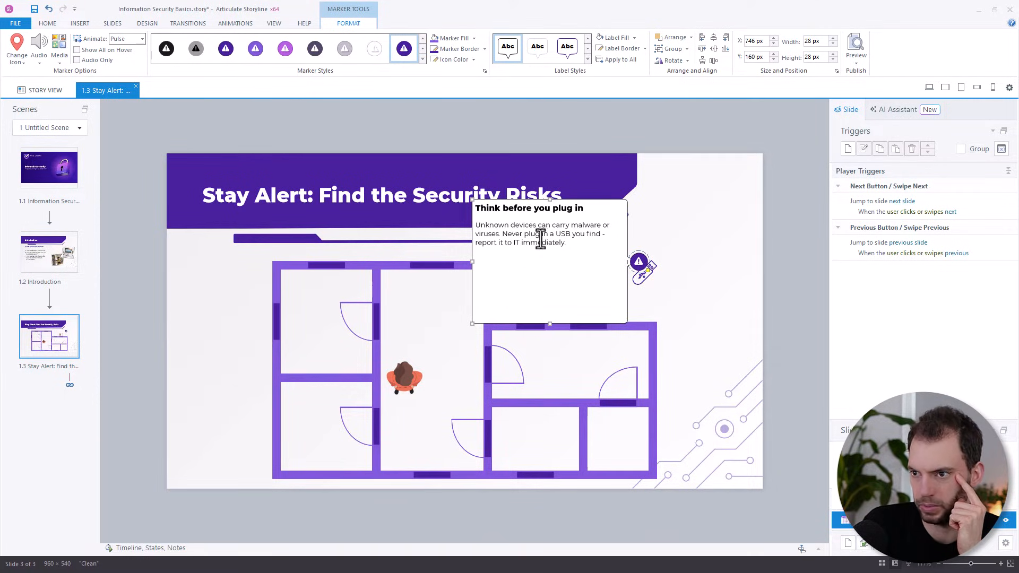
left_click_drag(550, 323, 551, 290)
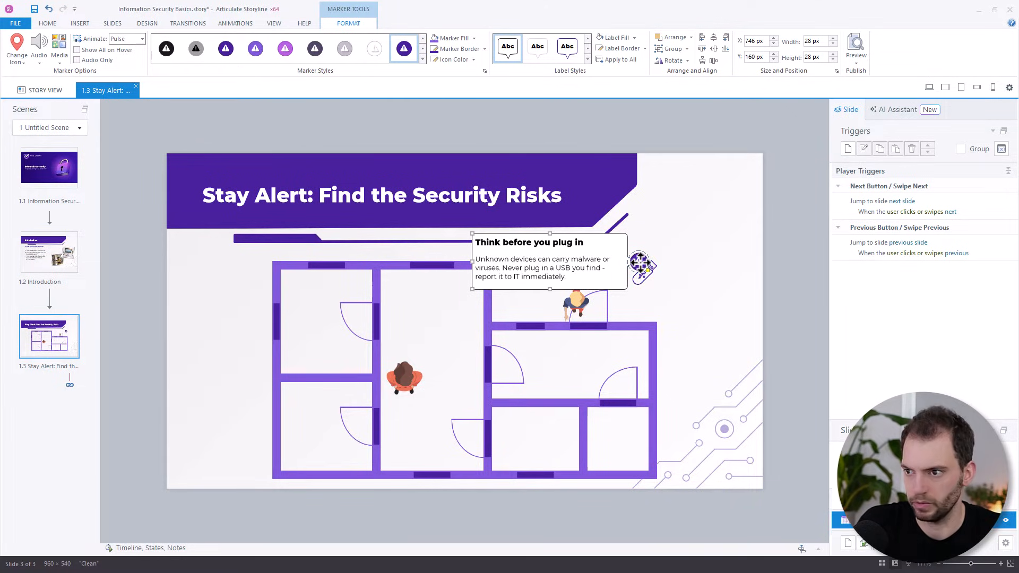
Duplicate the marker beside the blonde visitor at about X 617, Y 234 px, and copy the second marker's title and description from the Word storyboard
key("ctrl+d")
left_click_drag(637, 270, 552, 312)
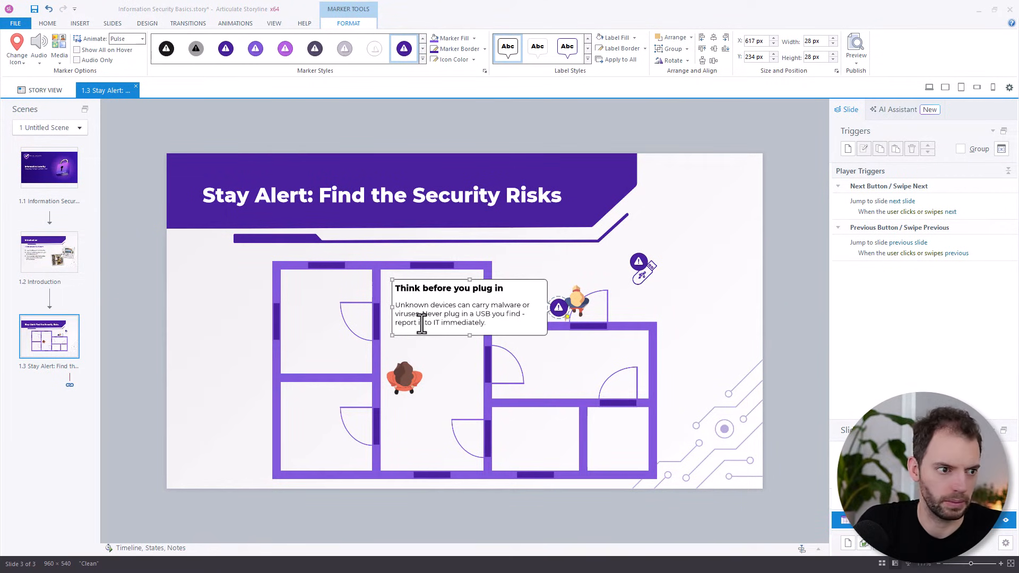
key("alt+Tab")
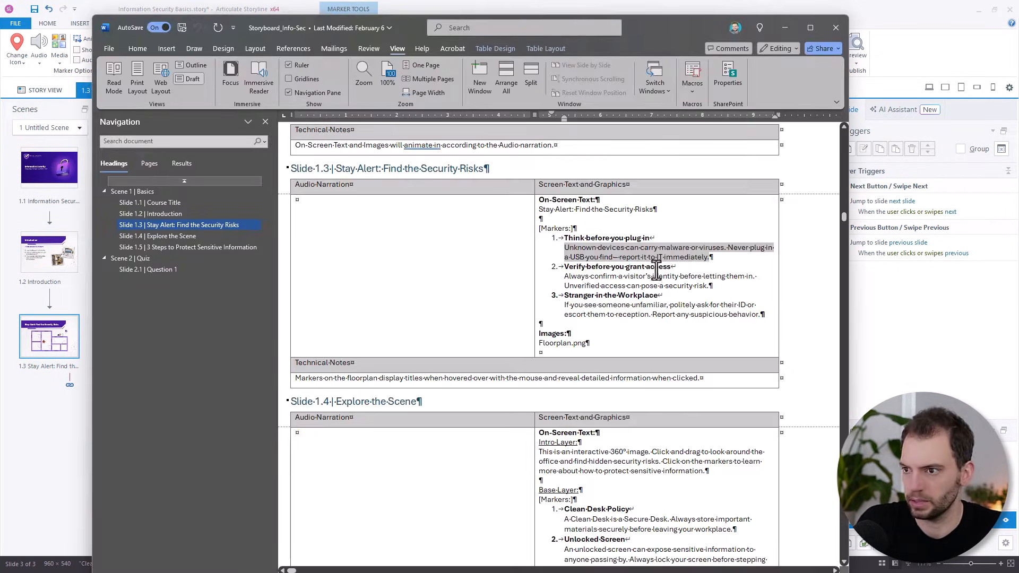
left_click_drag(672, 267, 575, 270)
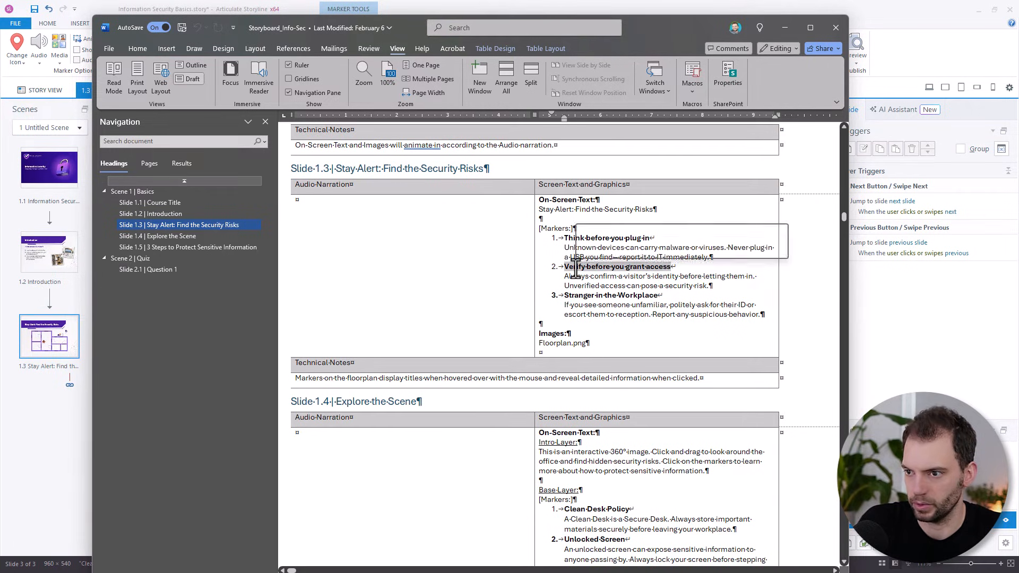
left_click_drag(709, 286, 566, 282)
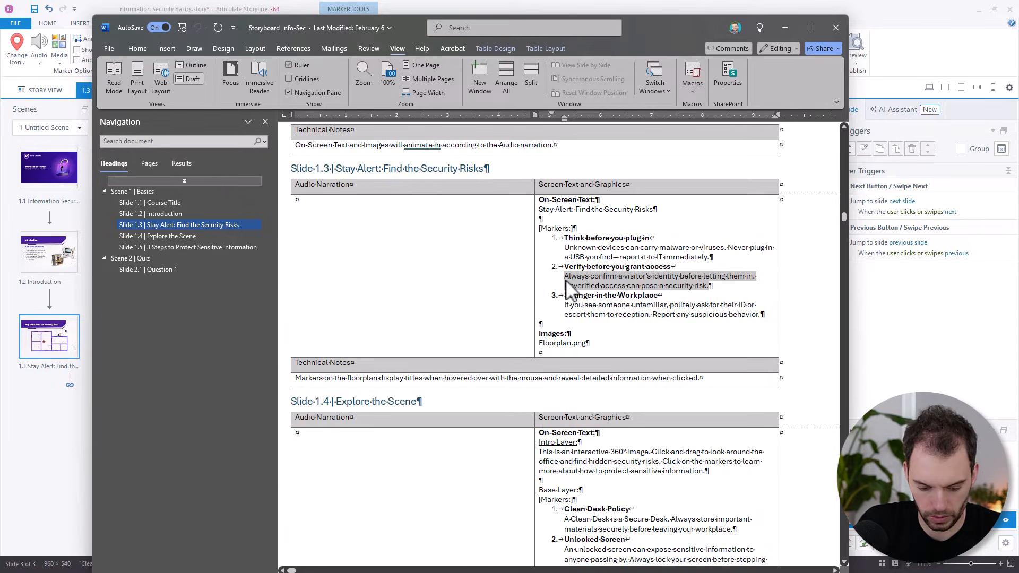
key("alt+Tab")
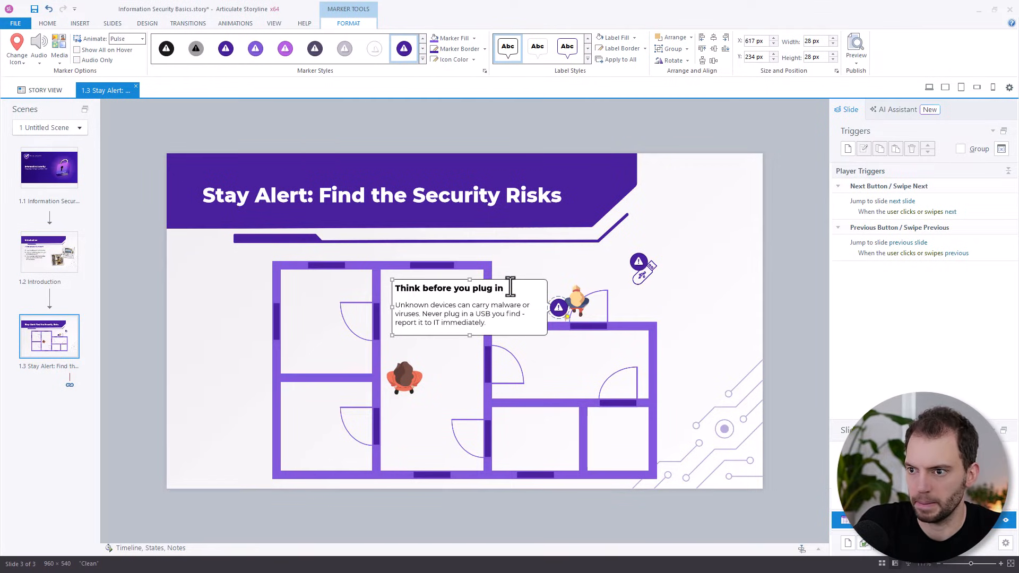
Replace the duplicated marker's text with the title "Verify before you grant access" and the description about confirming a visitor's identity
left_click_drag(511, 288, 386, 288)
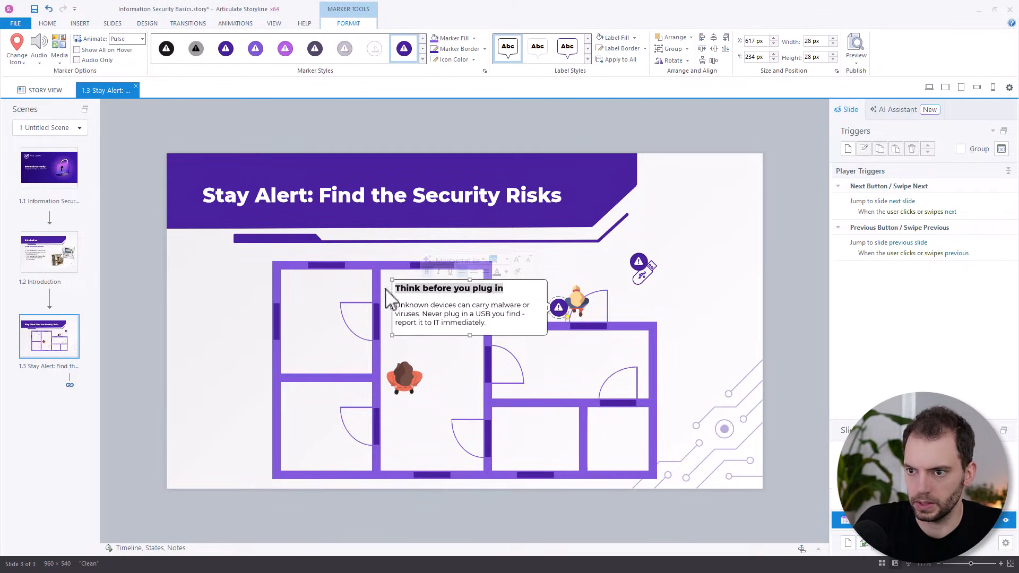
key("ctrl+grave")
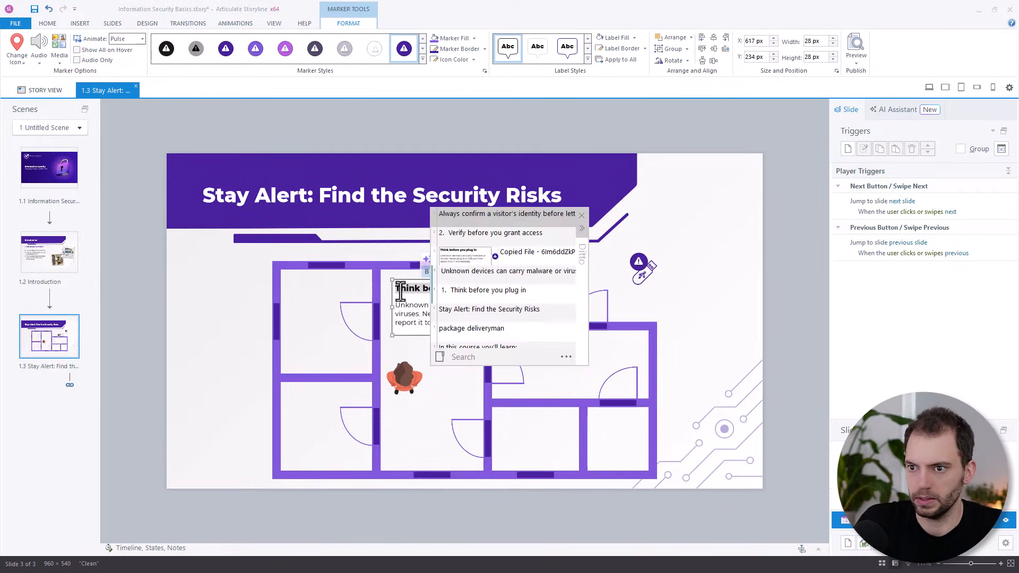
left_click(498, 233)
left_click_drag(486, 323, 397, 307)
key("ctrl+grave")
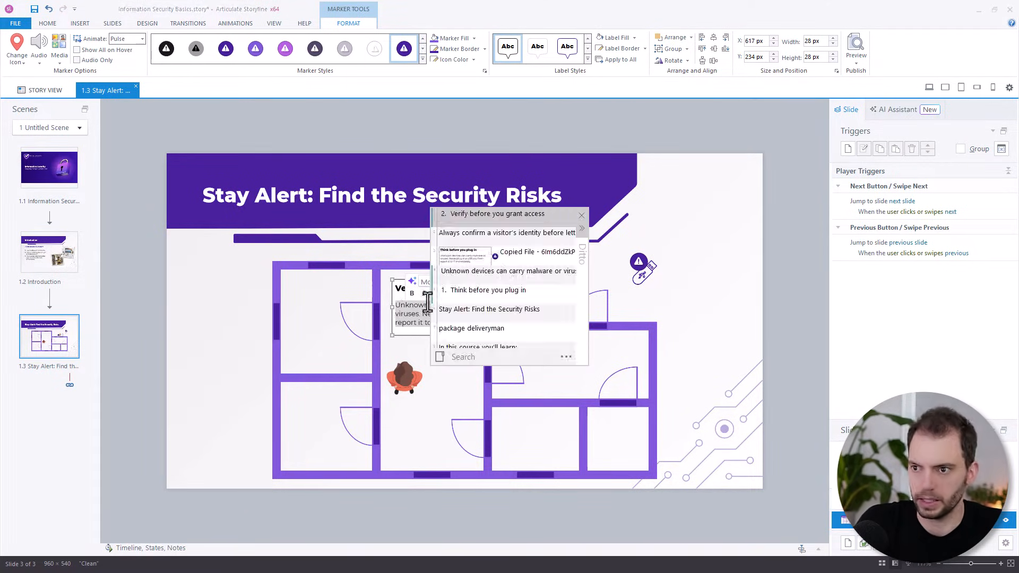
left_click(494, 236)
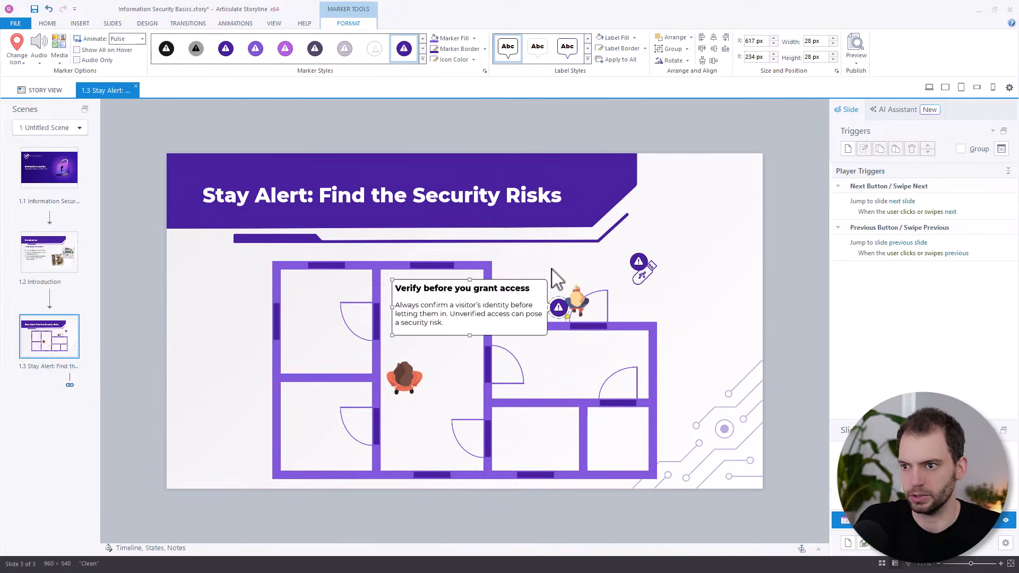
left_click(560, 257)
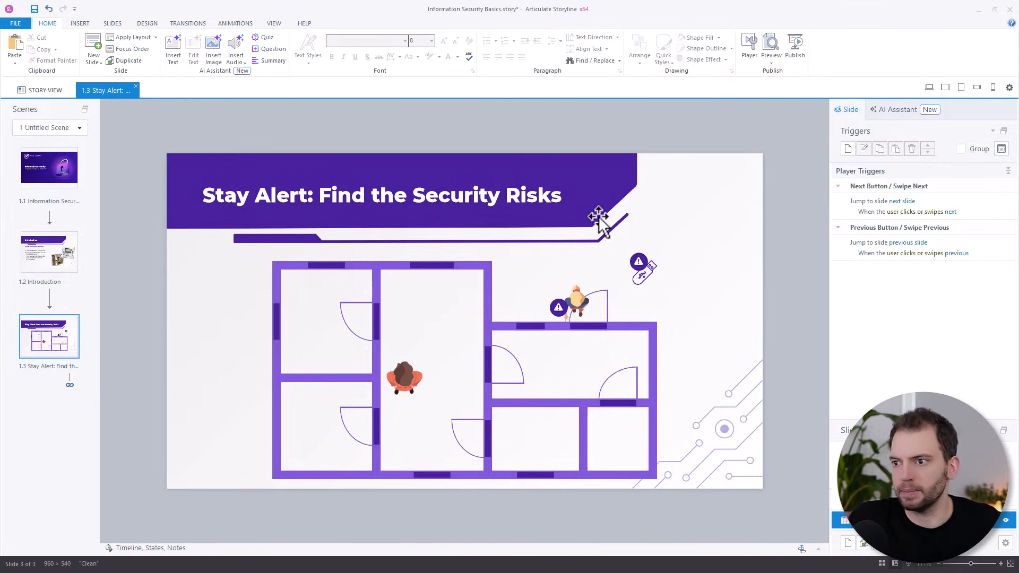
Preview slide 1.3 and open the USB stick marker and the visitor marker to check their labels
left_click(774, 61)
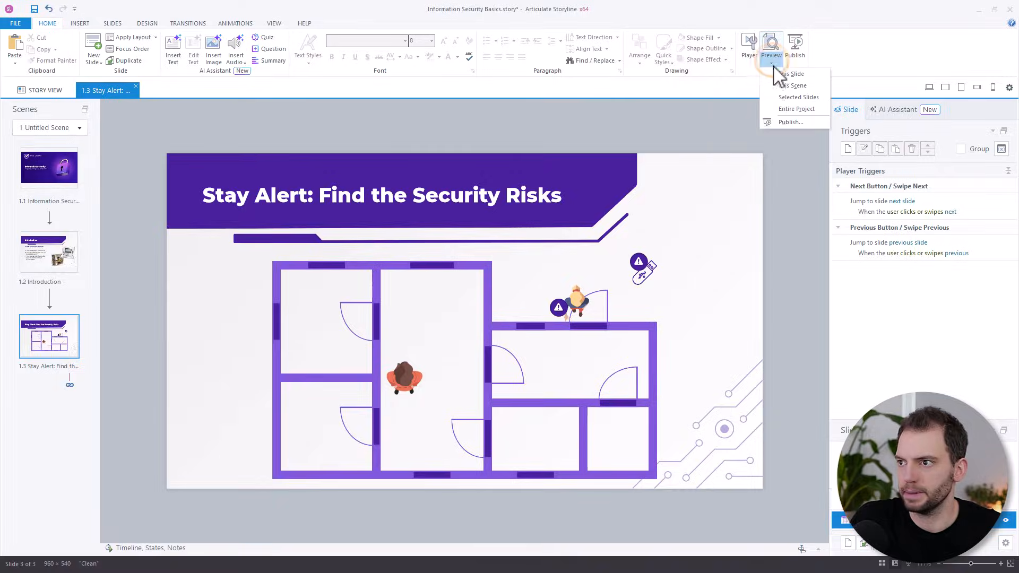
left_click(777, 75)
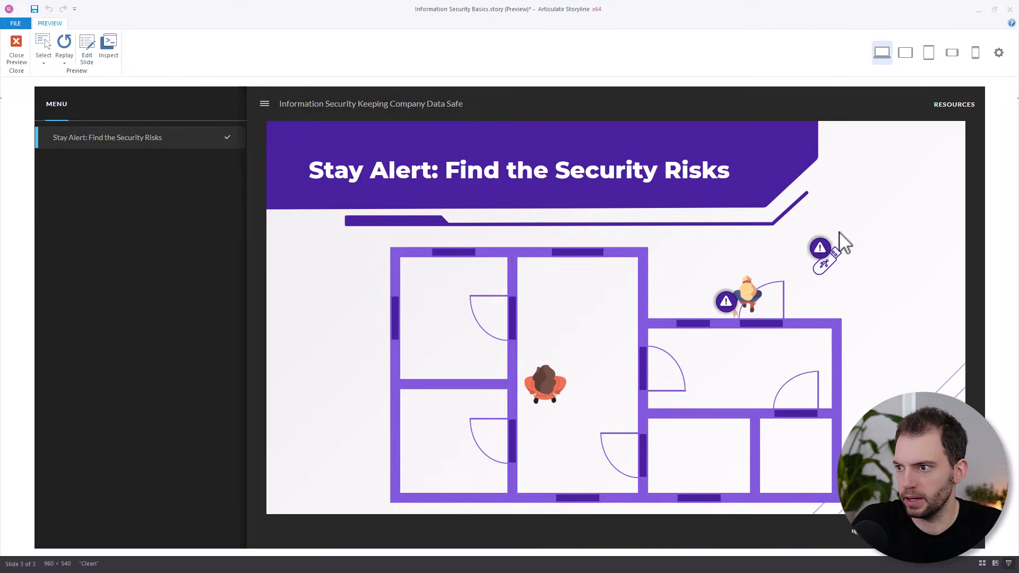
mouse_move(819, 249)
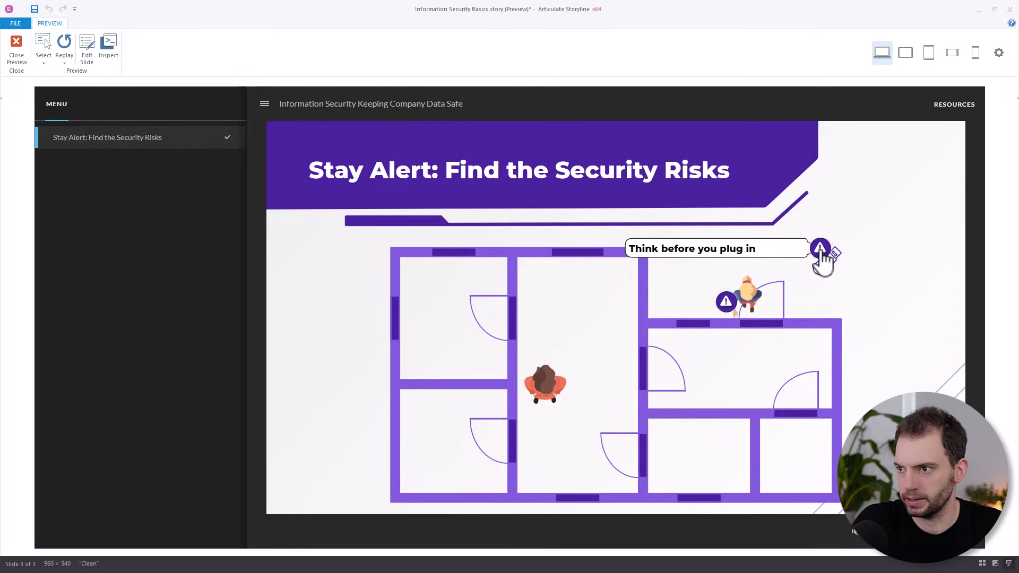
left_click(821, 252)
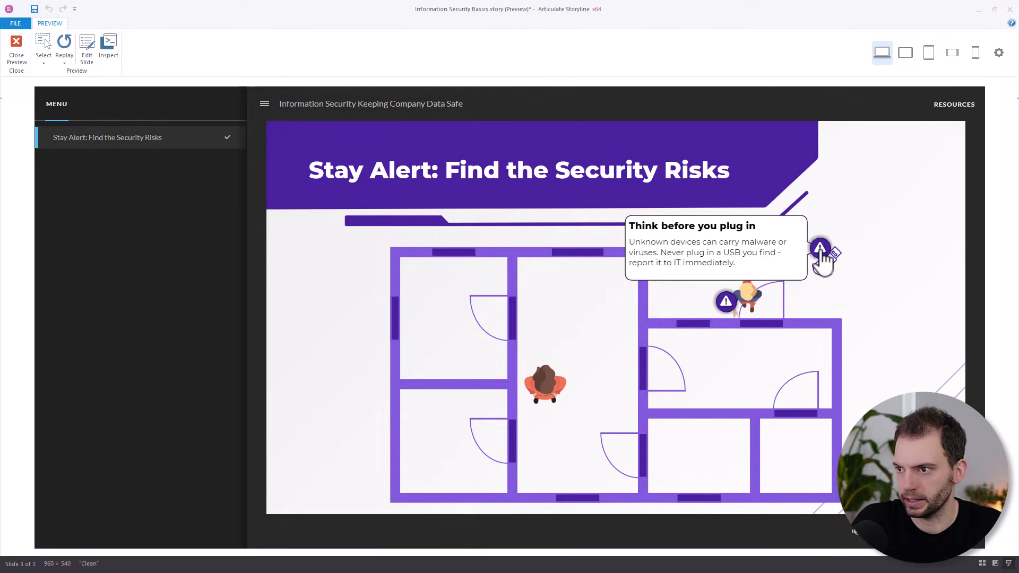
left_click(726, 304)
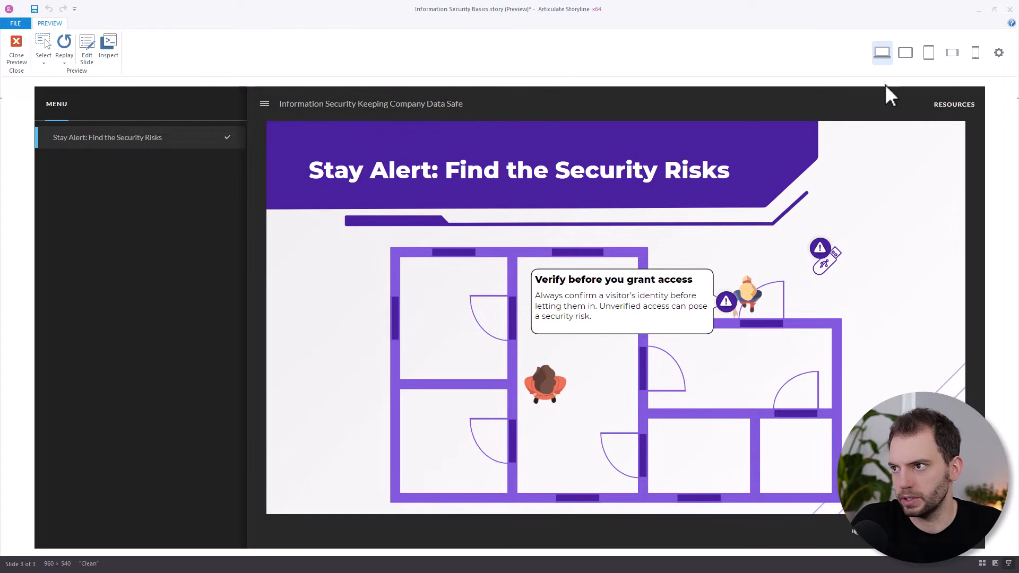
Check the slide preview in the tablet landscape, tablet portrait and phone landscape views
left_click(906, 53)
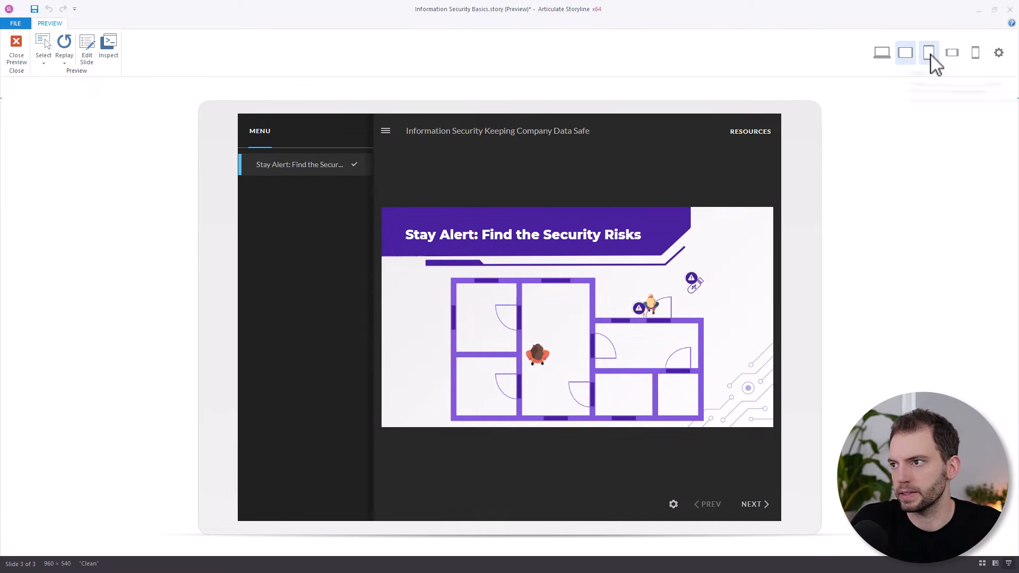
left_click(928, 55)
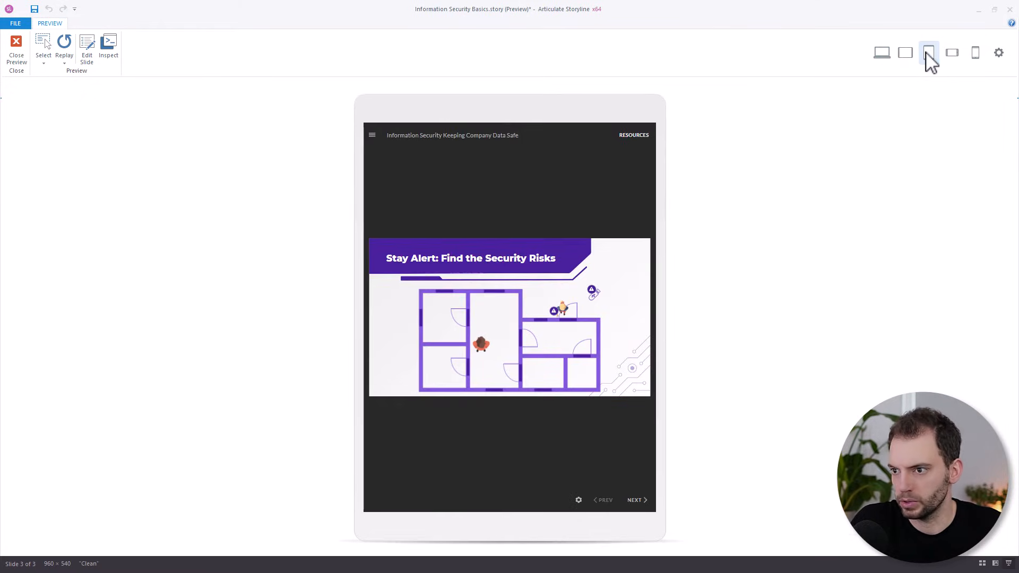
left_click(954, 54)
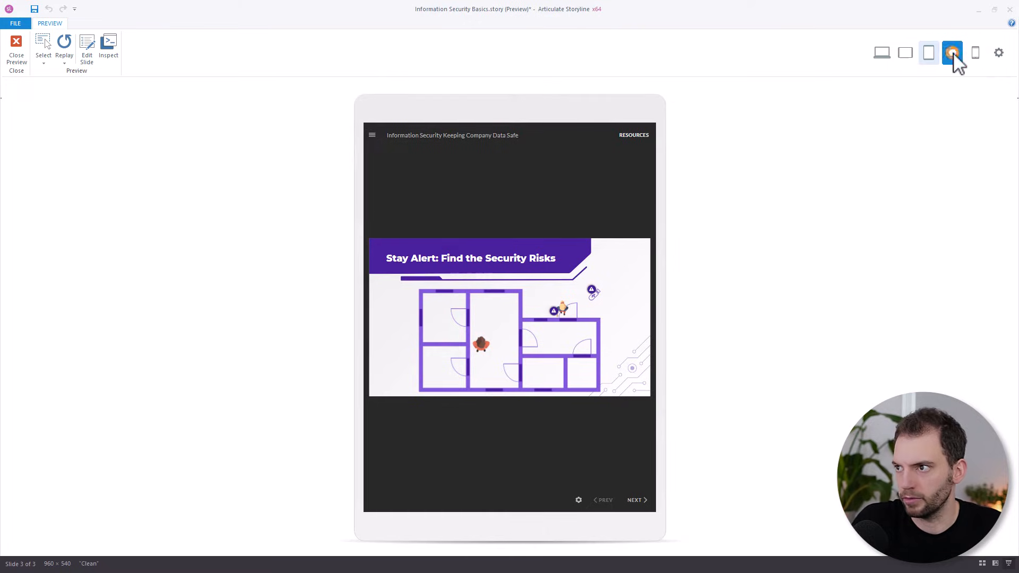
Check the slide 1.3 preview in phone, tablet and desktop layouts, in both portrait and landscape orientation
left_click(976, 53)
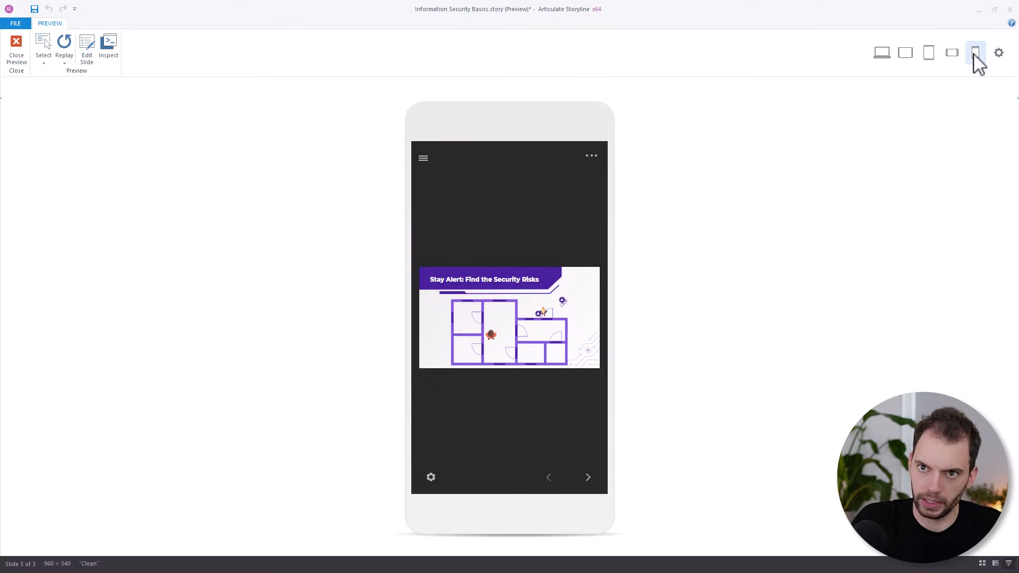
left_click(909, 57)
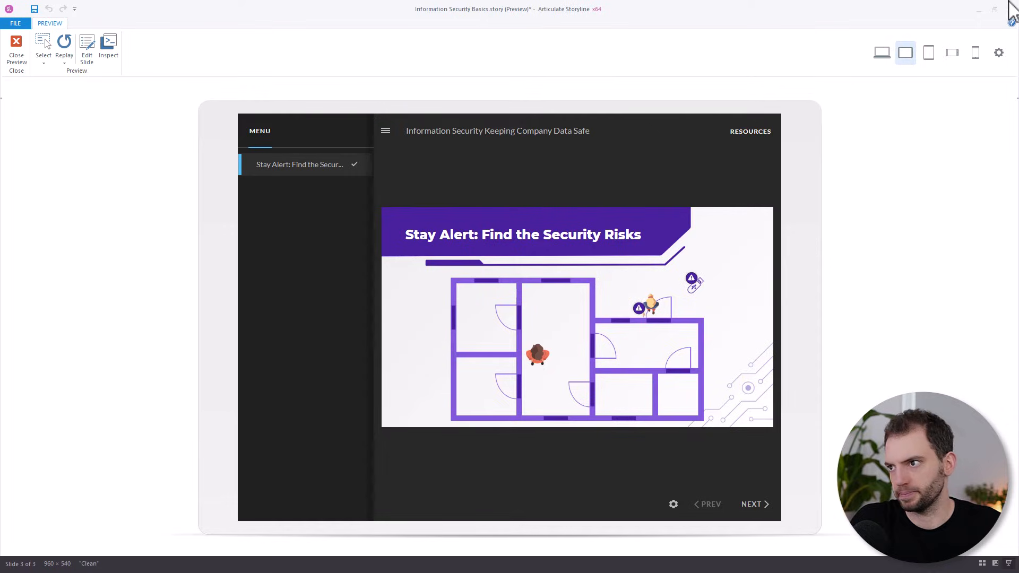
left_click(930, 54)
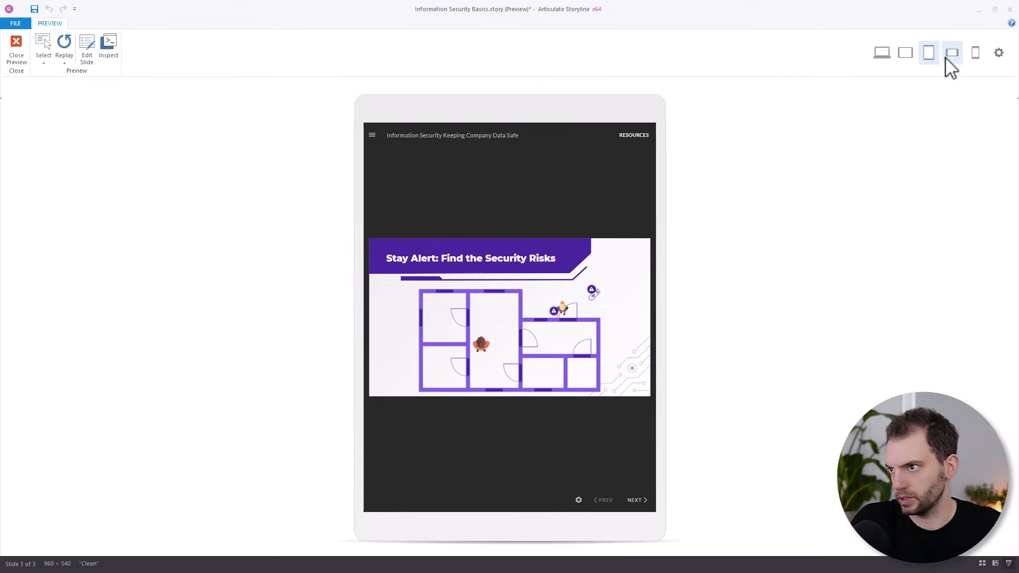
left_click(953, 55)
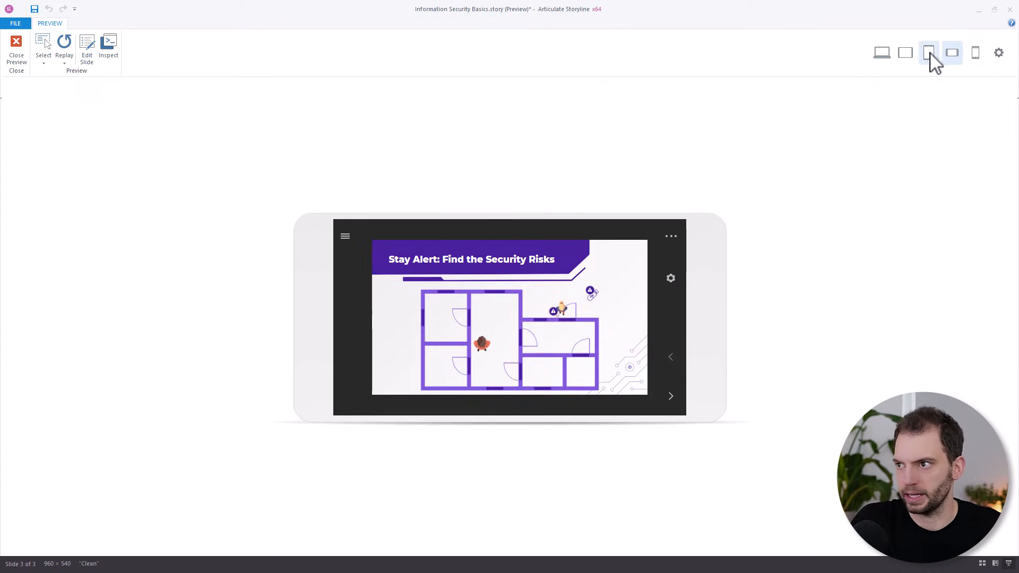
left_click(883, 53)
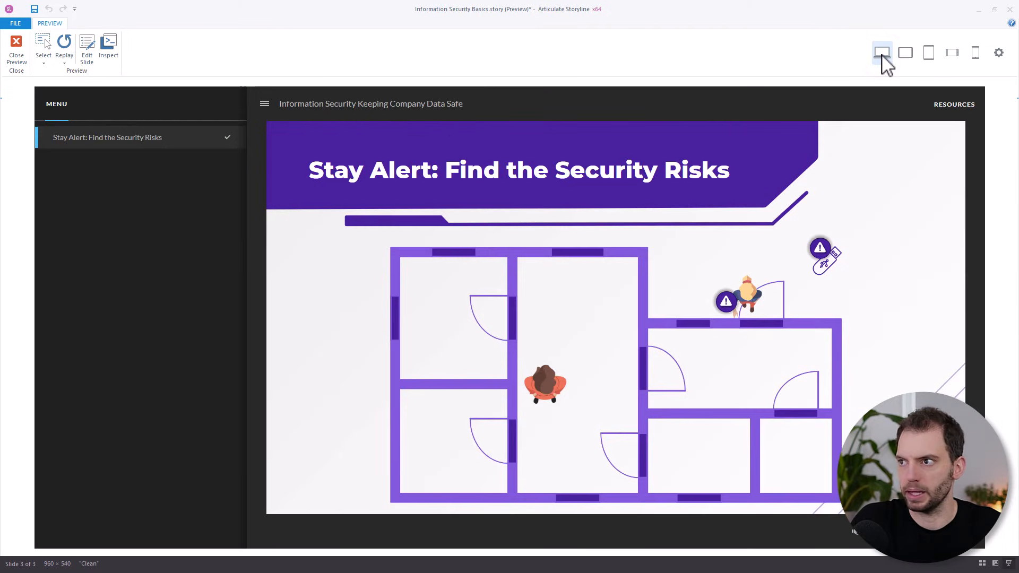
Close the slide preview and save the project
left_click(15, 58)
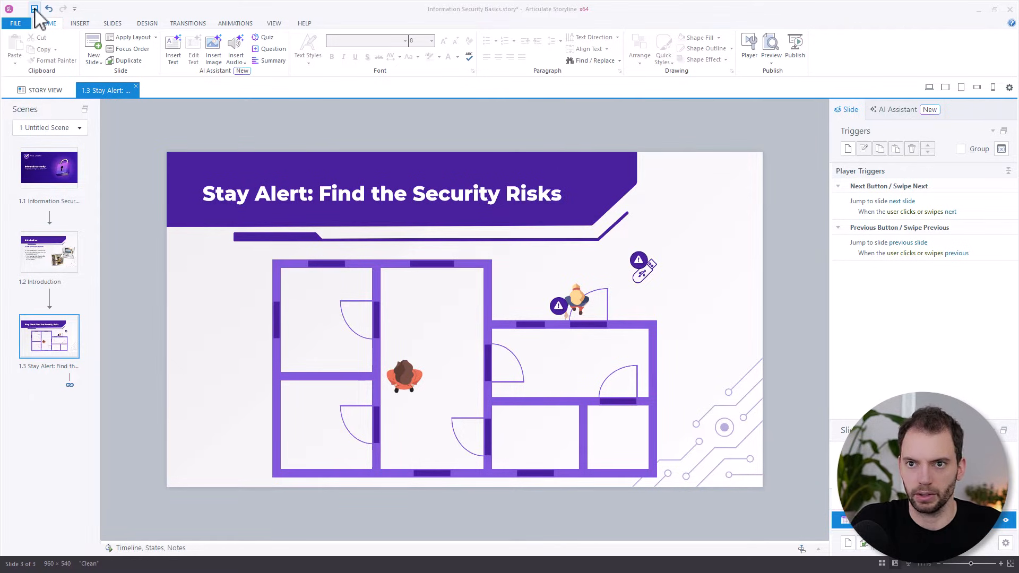
left_click(34, 9)
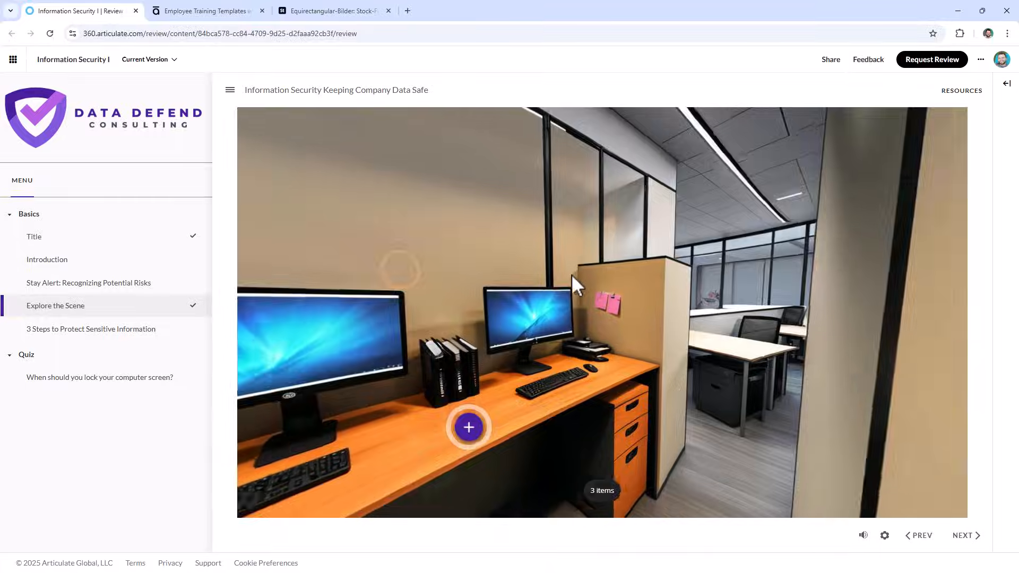
In the published course in the browser, turn the Explore the Scene image towards the desk and open its Clean Desk Policy marker
left_click_drag(572, 275, 640, 237)
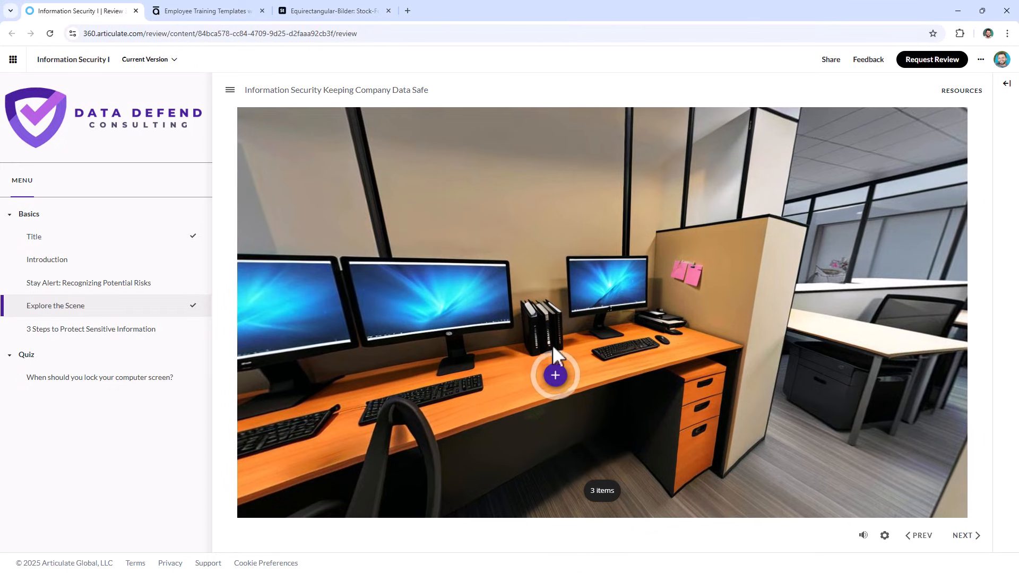
left_click(555, 375)
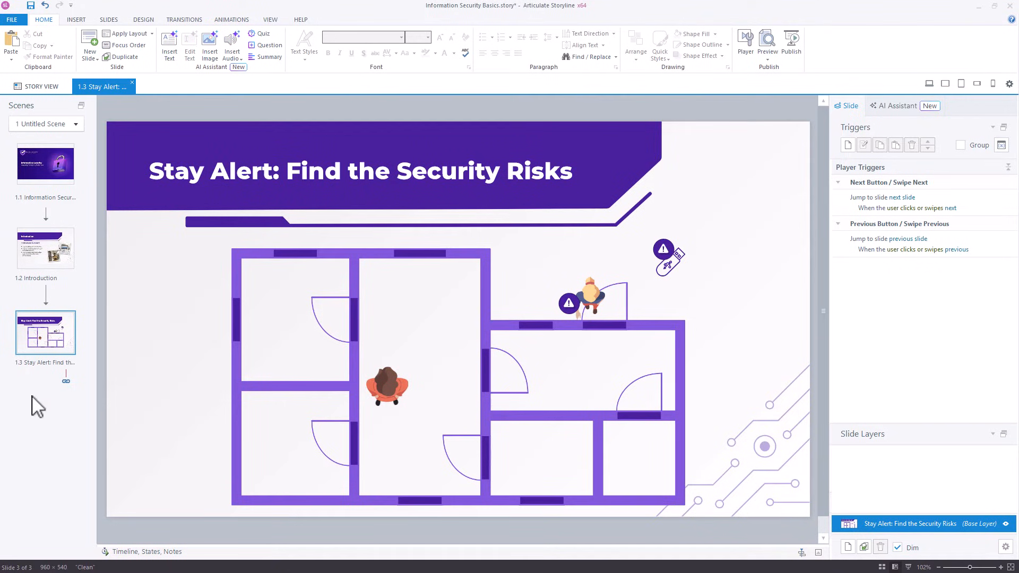
Add a new slide with a blank basic layout after slide 1.3 in Storyline
right_click(32, 398)
mouse_move(85, 404)
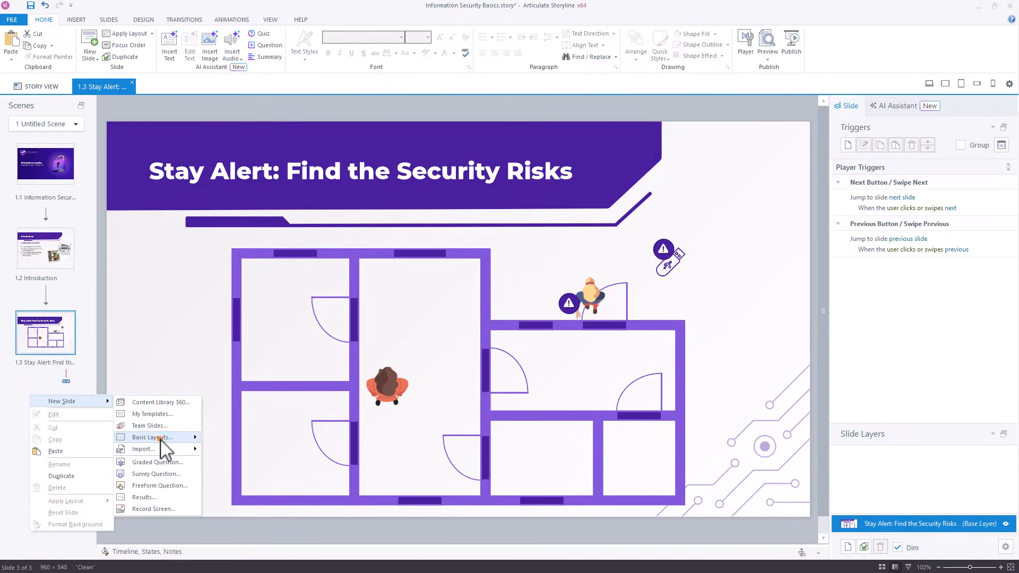
mouse_move(181, 438)
left_click(295, 420)
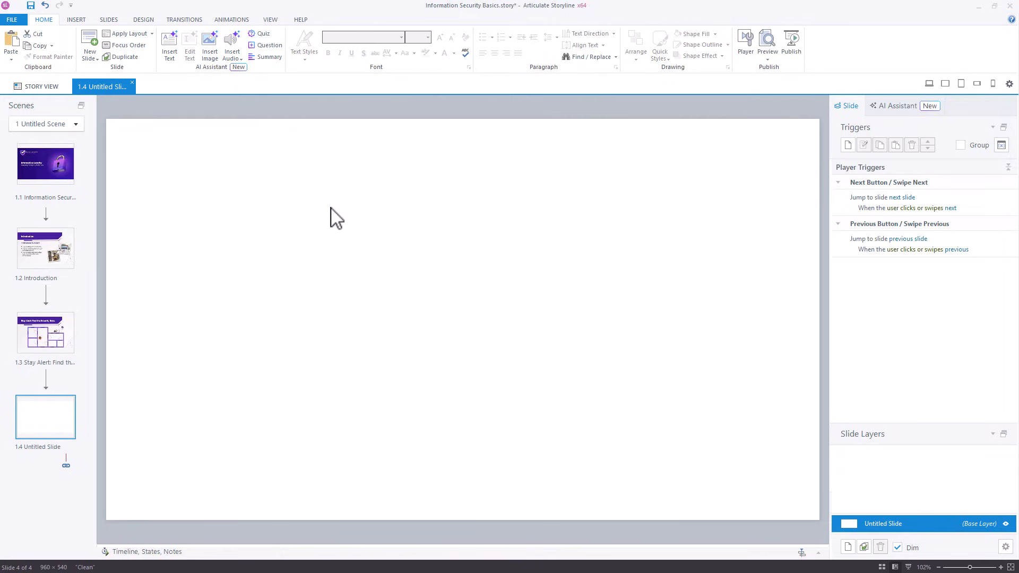
Insert the 360° image M3_UHD_Render_equirectangular-jpg_Realistic_office_scene_with_971537766_12829144 on the blank slide 1.4
left_click(74, 20)
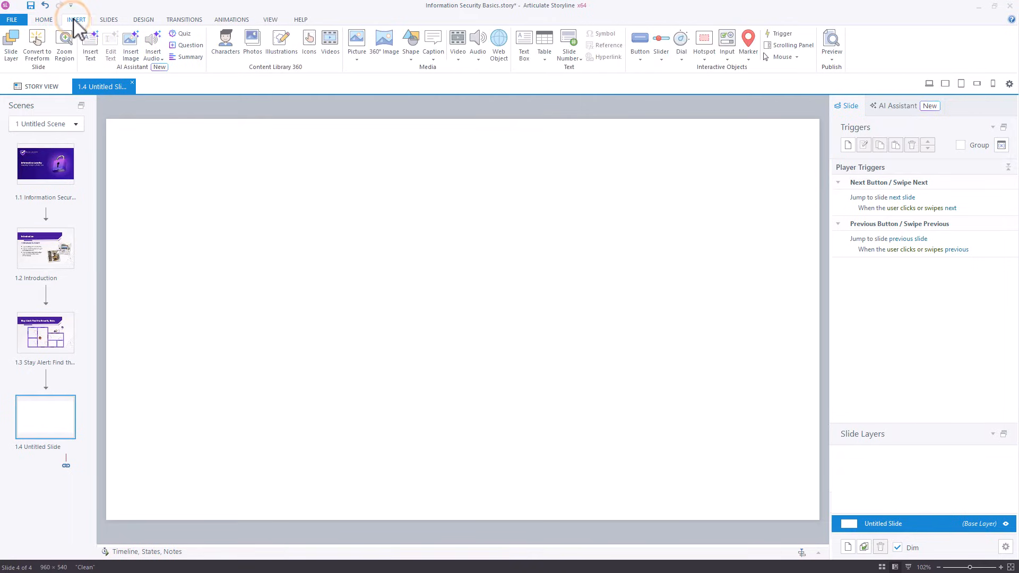
left_click(383, 40)
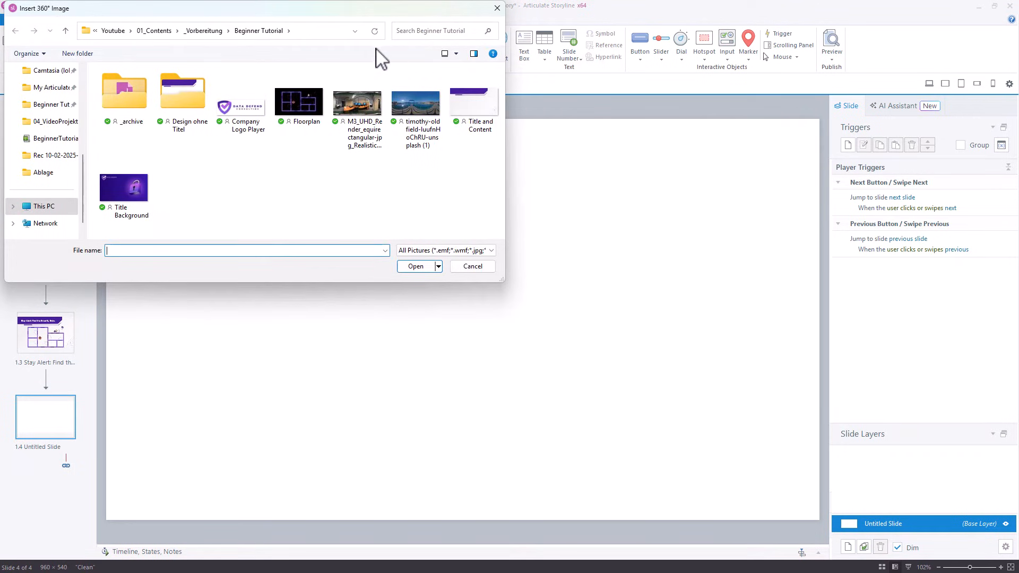
left_click(361, 103)
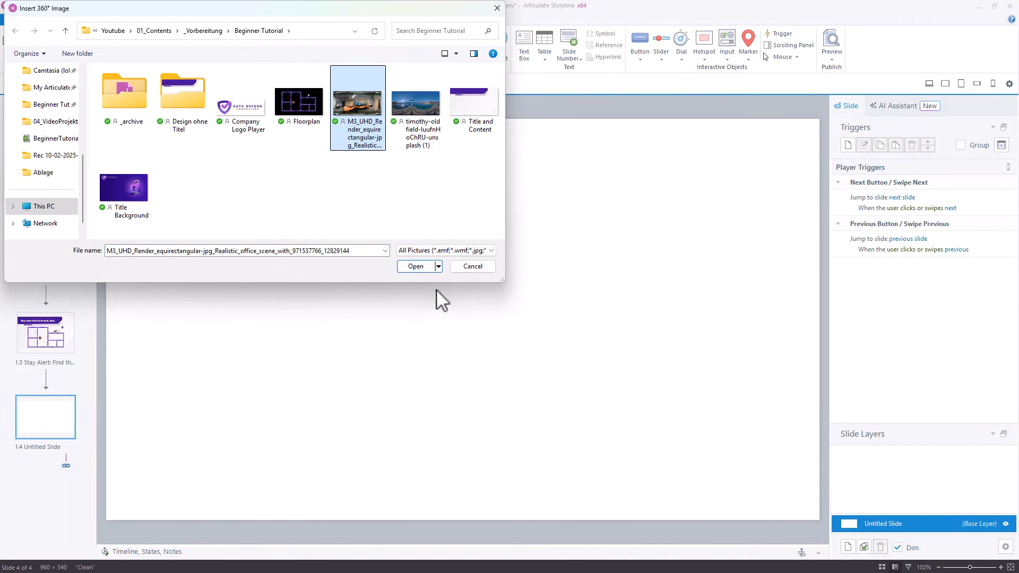
left_click(418, 267)
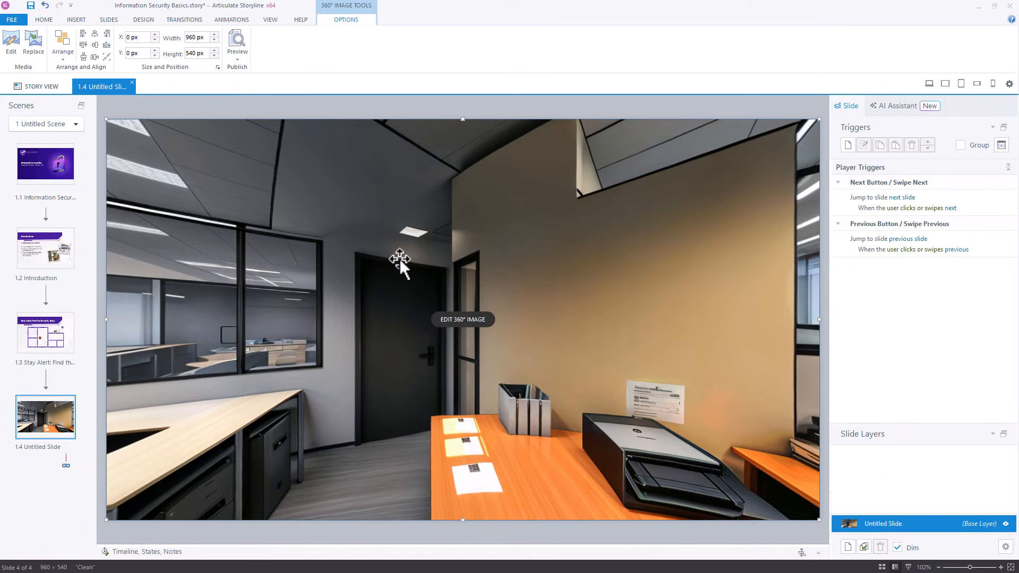
Examine the waterfront panorama JPG from the Beginner Tutorial folder and the equirectangular stock image page in the browser
key("alt+Tab")
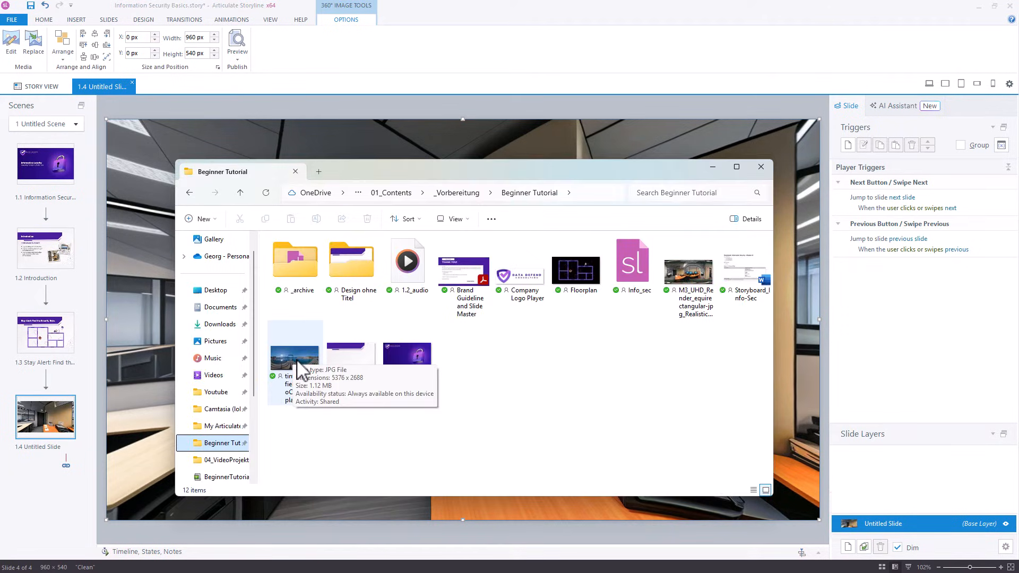
double_click(297, 355)
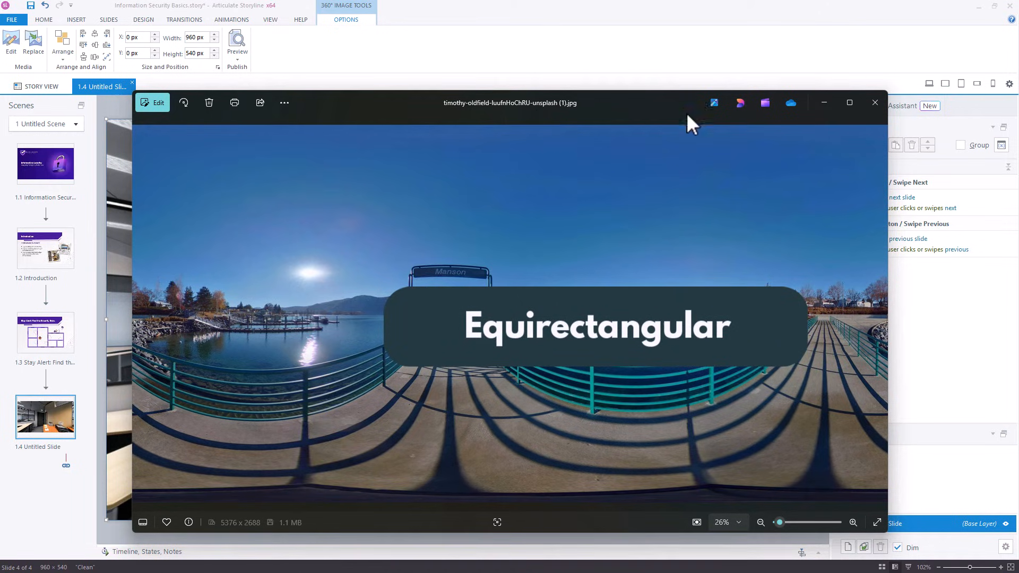
left_click(824, 104)
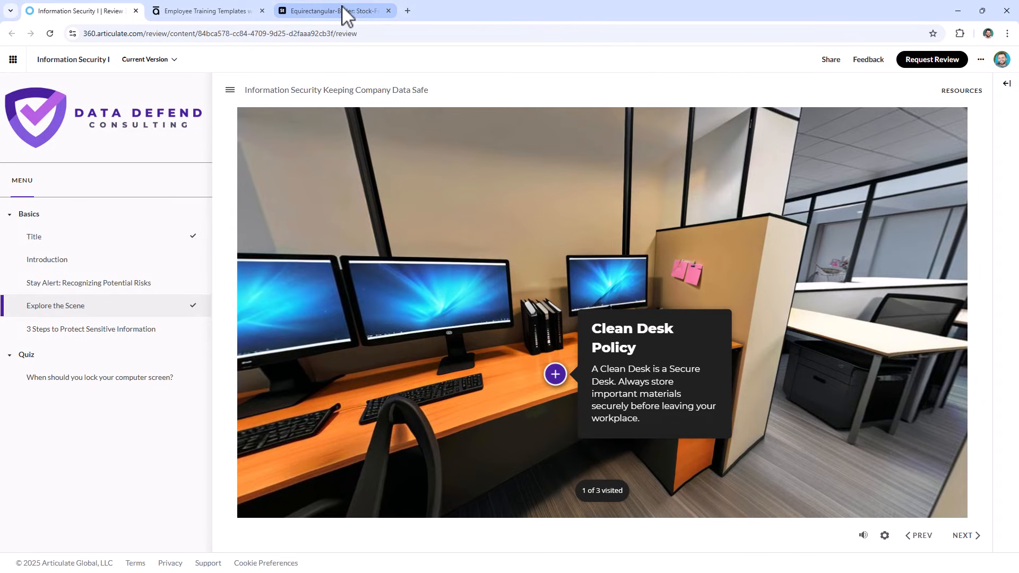
left_click(343, 11)
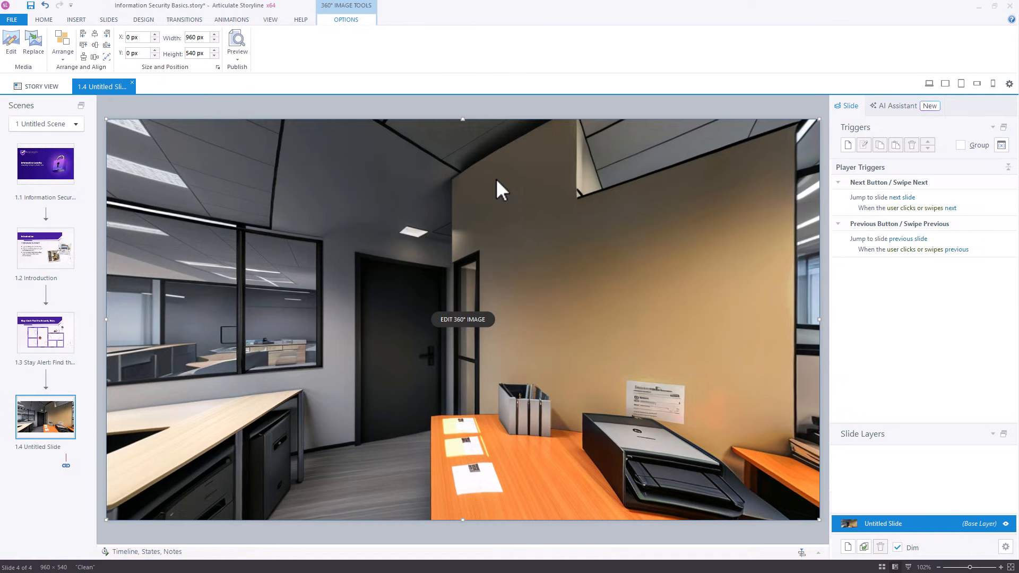
Expand slide 1.4's timeline to view the 360° image's bar, and collapse it again
left_click(817, 555)
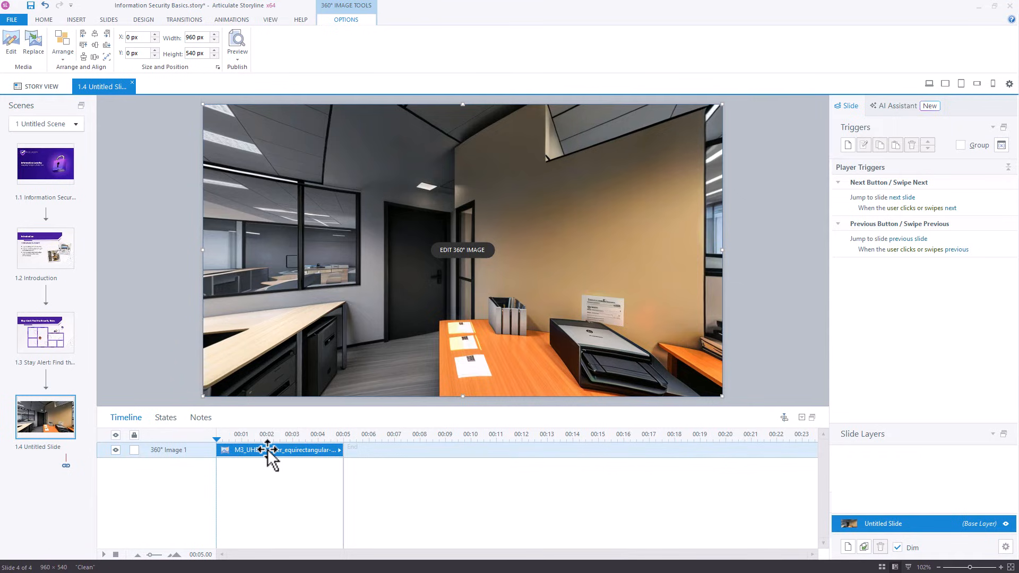
left_click(801, 417)
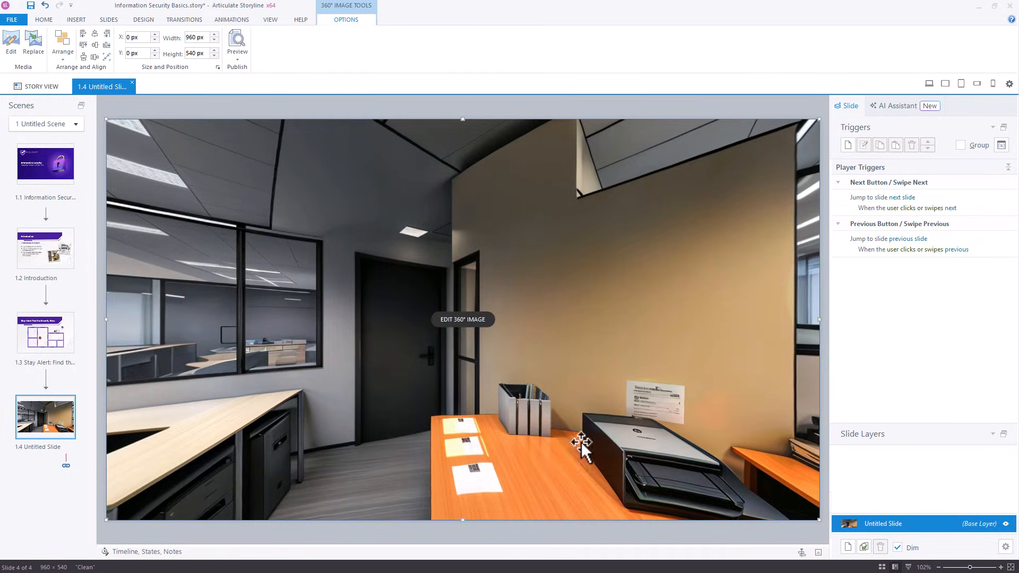
Open the 360° image for editing, place a marker on the wall's pink and green notes, and title it "Sticky Notes"
left_click(465, 319)
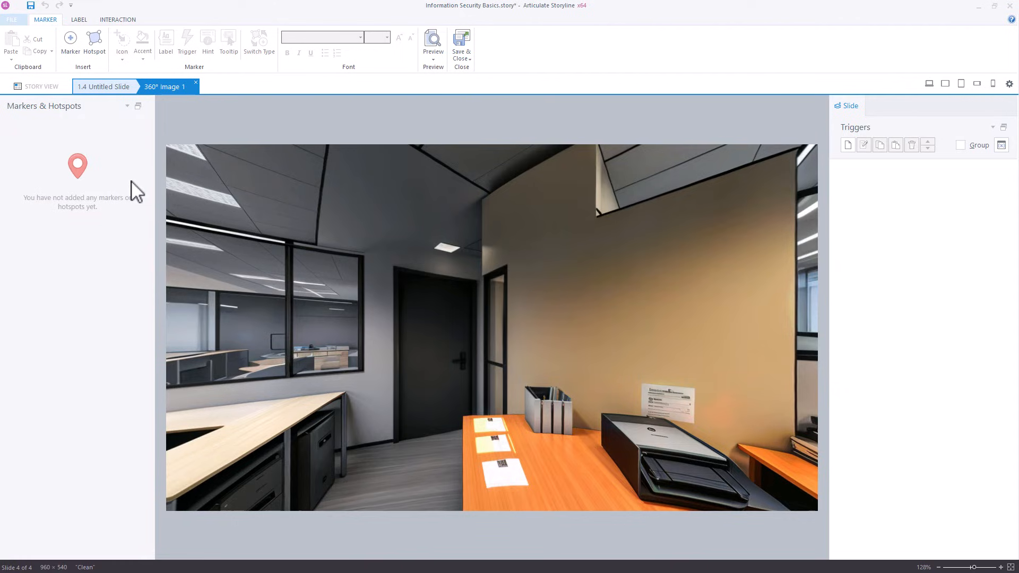
left_click(72, 42)
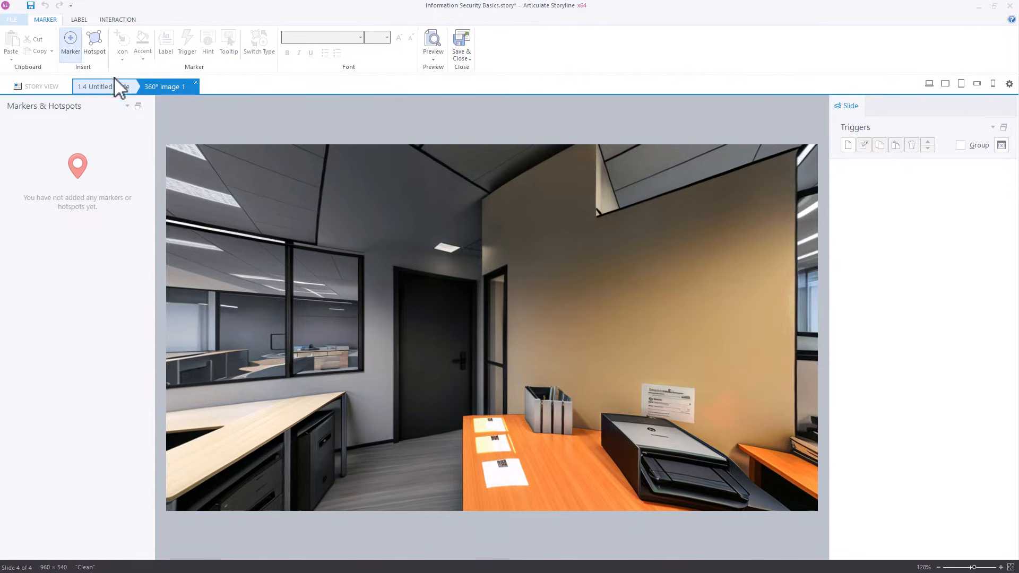
left_click_drag(341, 346, 765, 332)
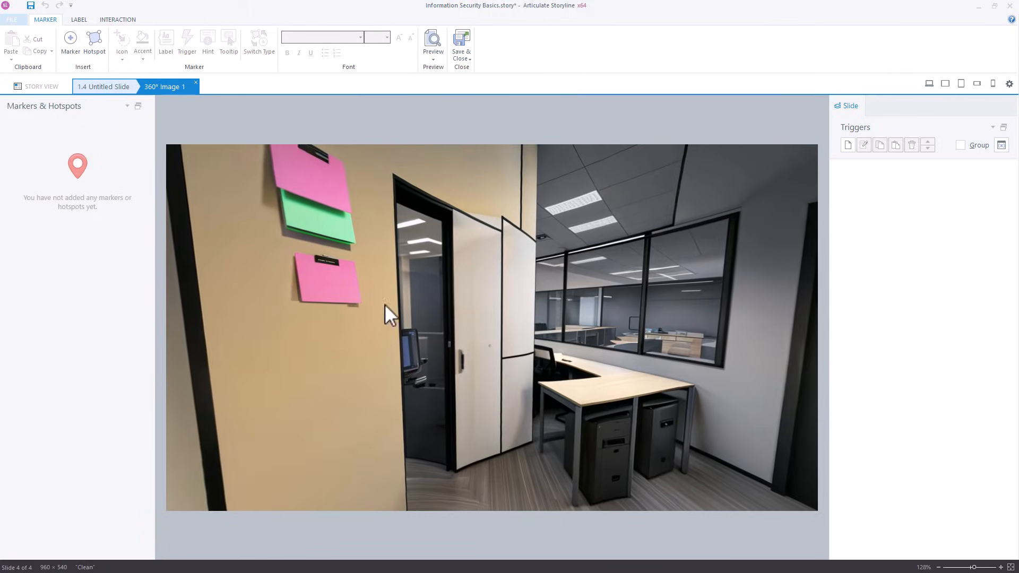
mouse_move(412, 323)
left_mouse_down()
mouse_move(491, 336)
mouse_move(479, 323)
left_mouse_up()
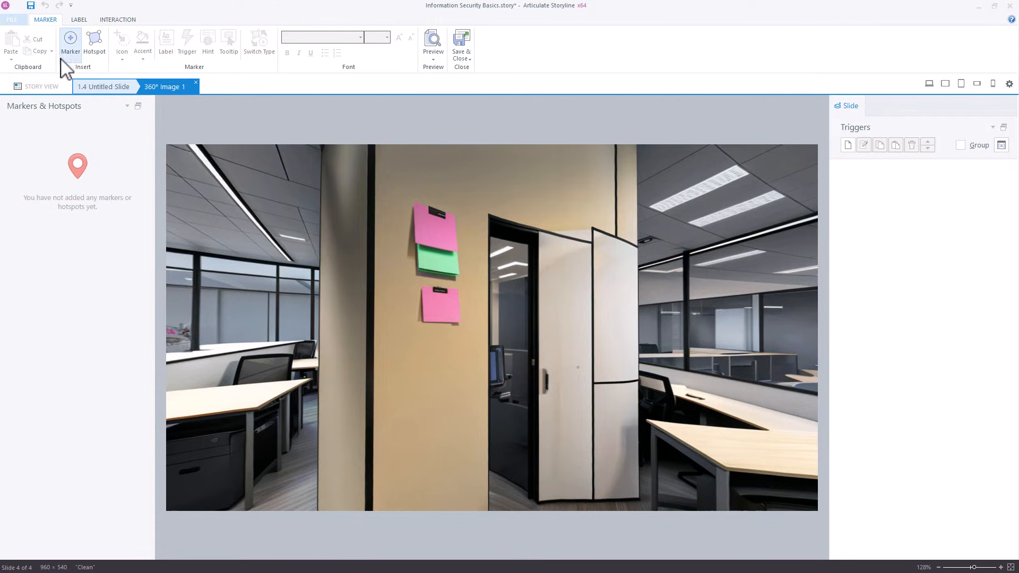
left_click(70, 42)
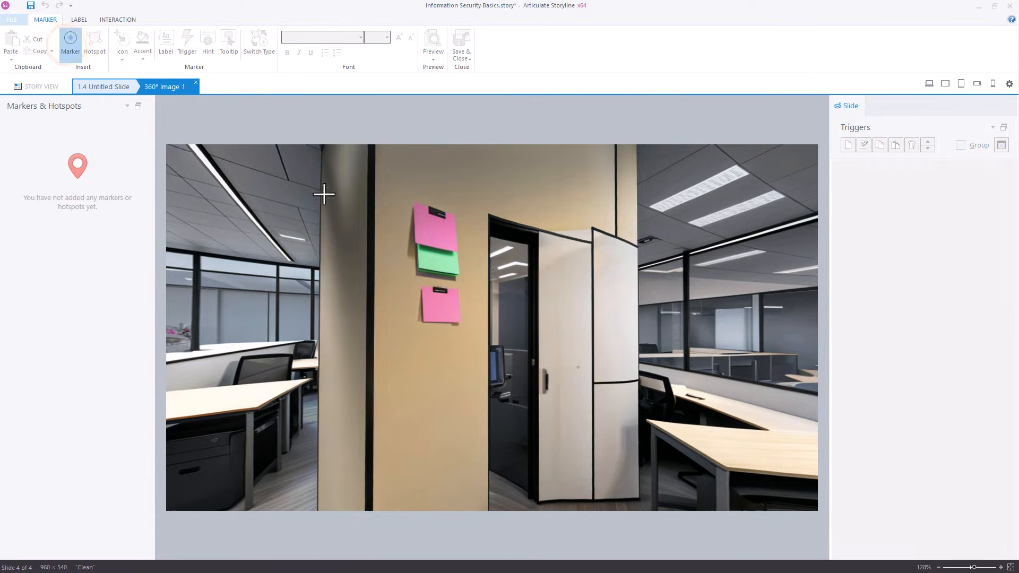
left_click(437, 280)
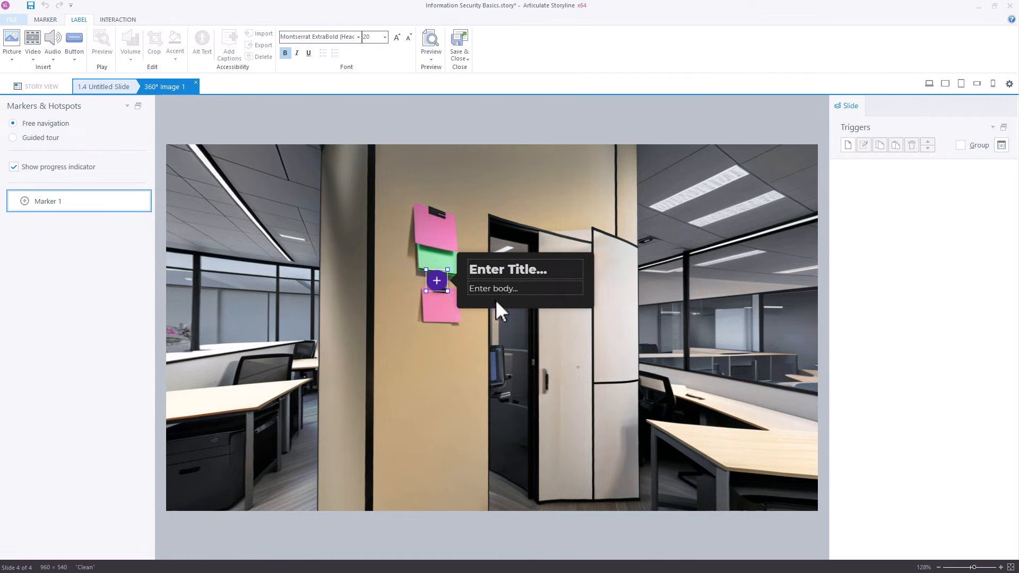
type("Sticky Notes")
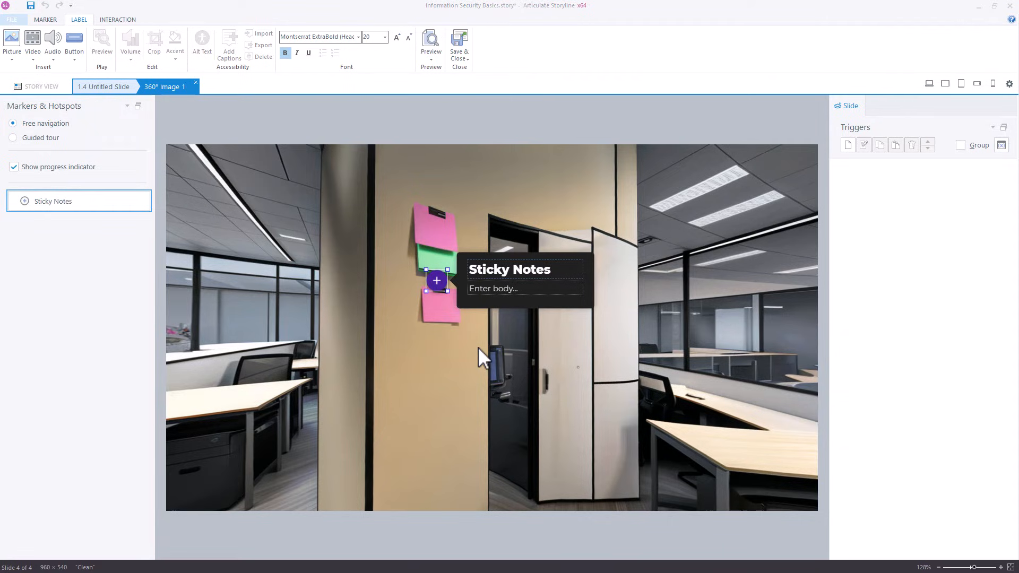
Copy the Sticky Notes description from slide 1.4 of the Word storyboard and paste it as the marker's body text
key("alt+Tab")
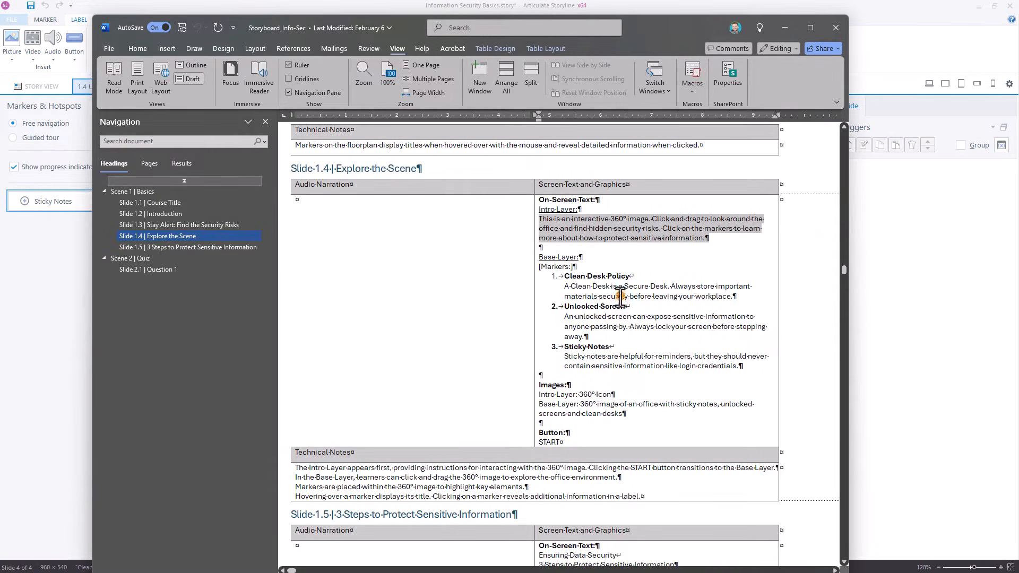
left_click(622, 297)
left_click(564, 356)
left_click_drag(602, 361, 739, 368)
key("ctrl+c")
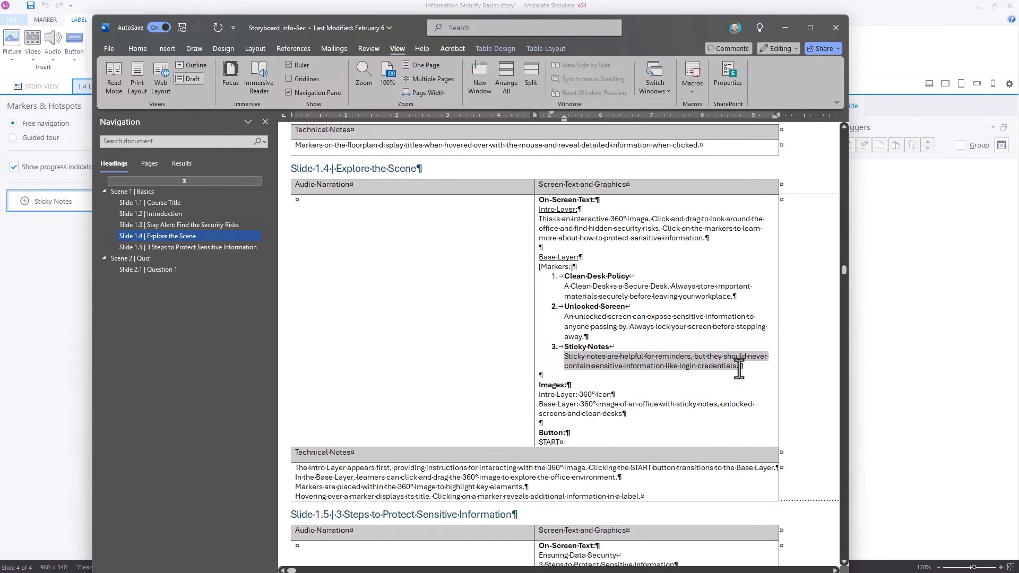
key("alt+Tab")
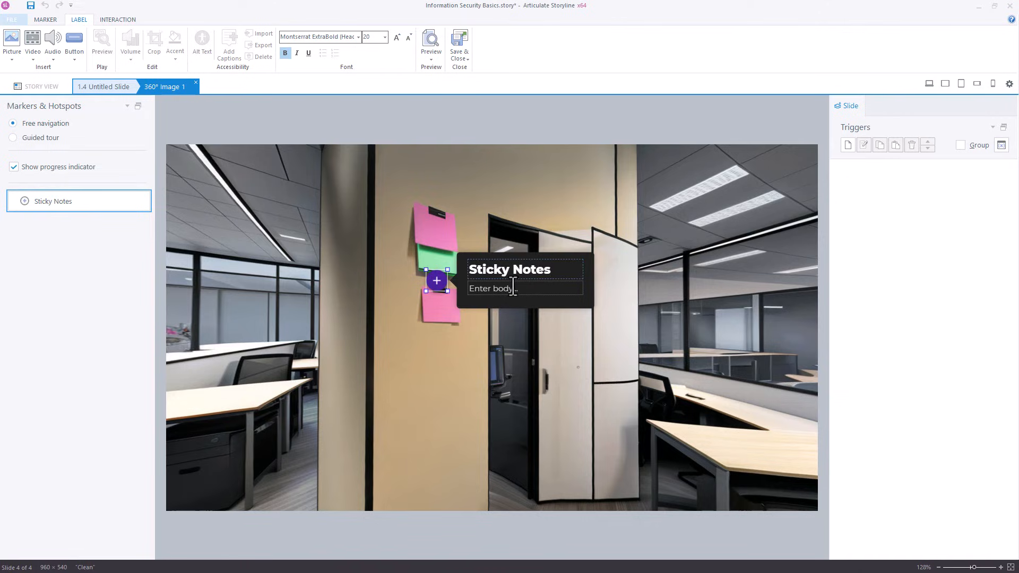
left_click(514, 287)
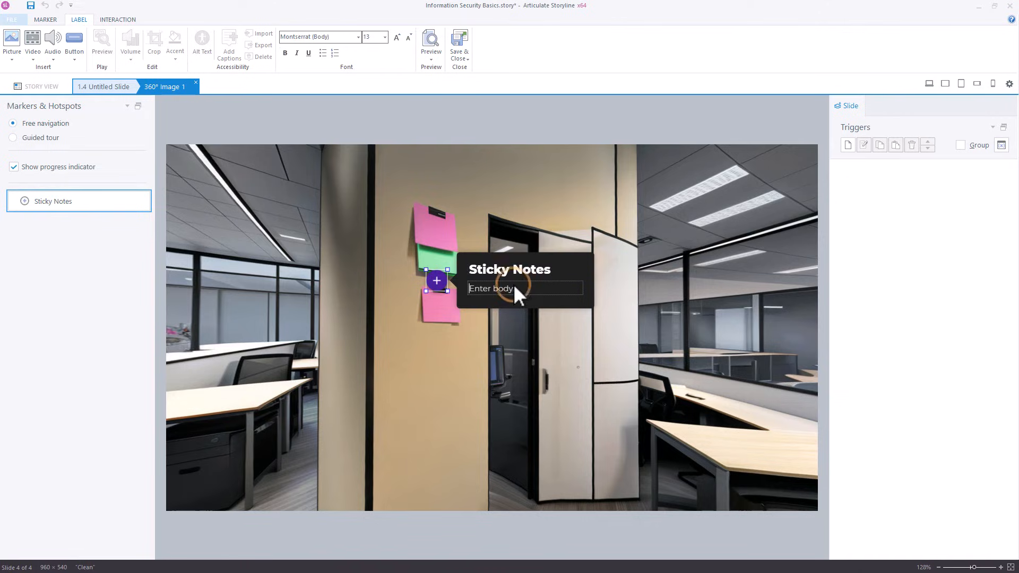
key("ctrl+v")
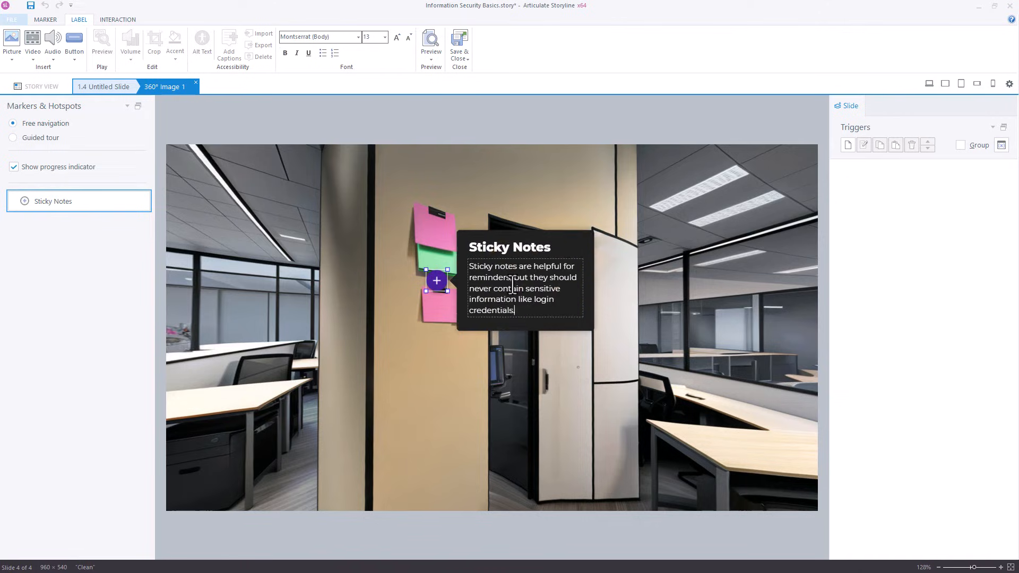
left_click(452, 383)
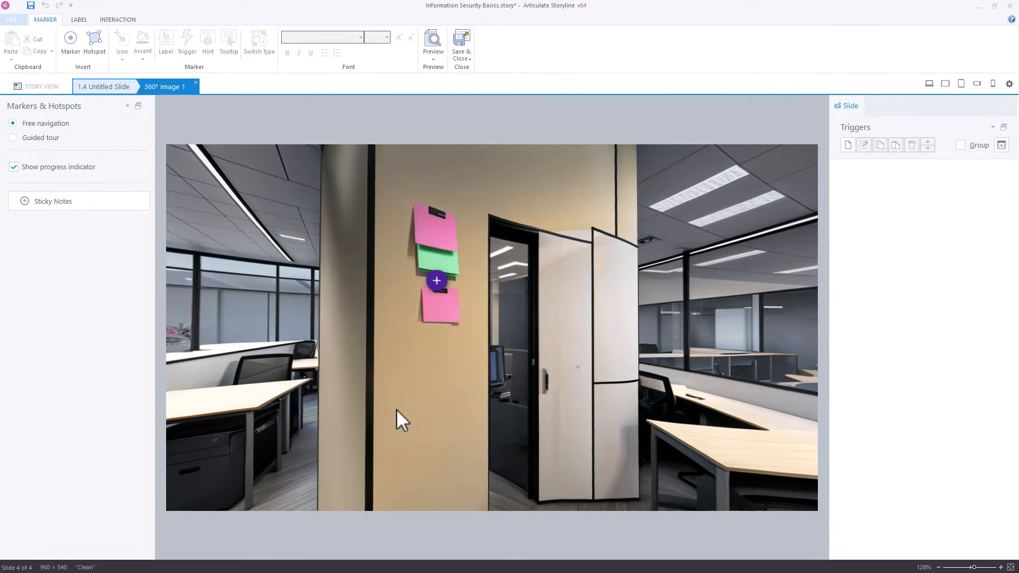
Place a second marker on the orange desk in front of the black binders and title it "Clean Desk Policy"
left_click_drag(355, 384, 747, 416)
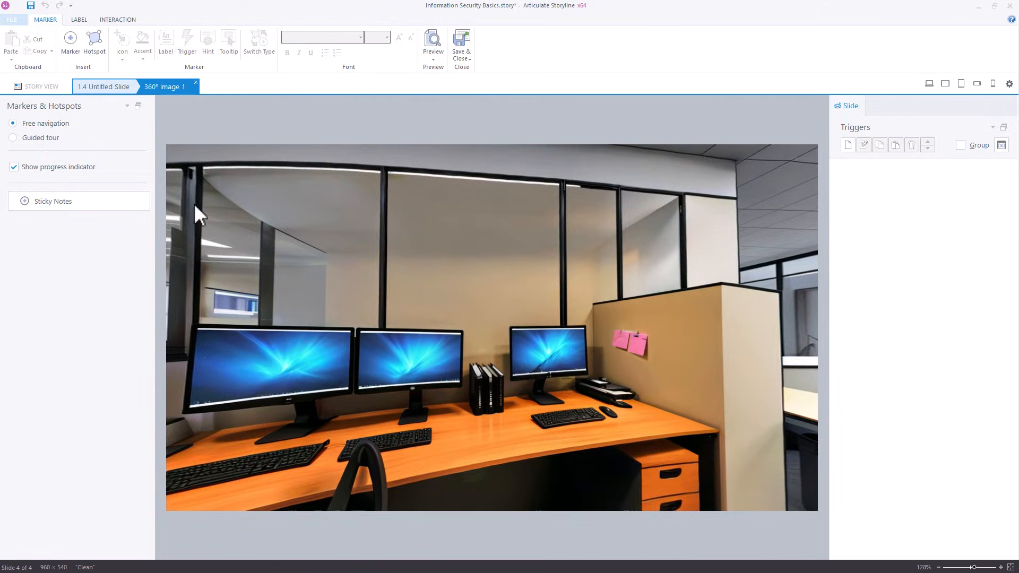
left_click(70, 40)
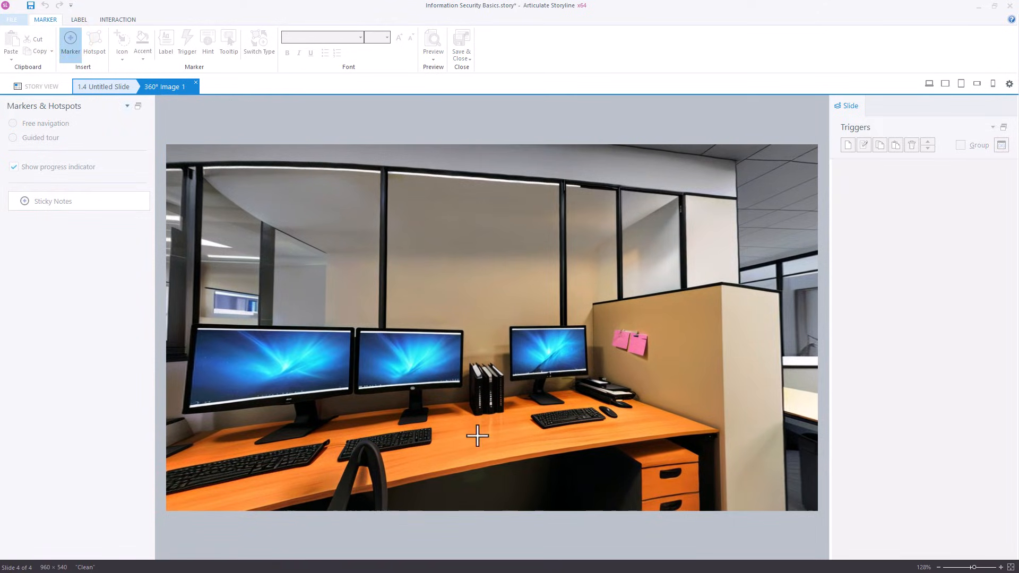
left_click(479, 444)
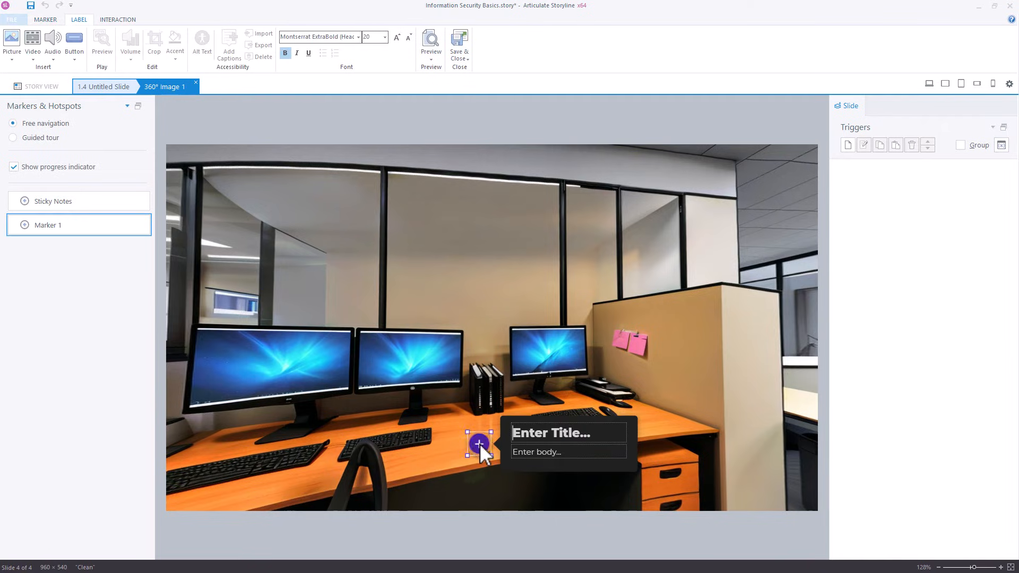
left_click(544, 433)
type("Cle")
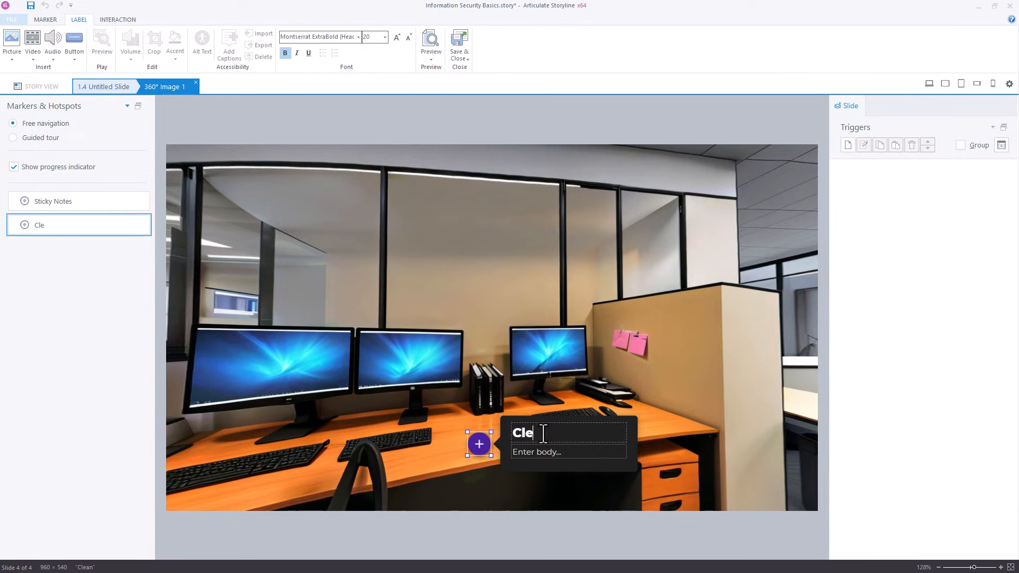
type("an Desk kP")
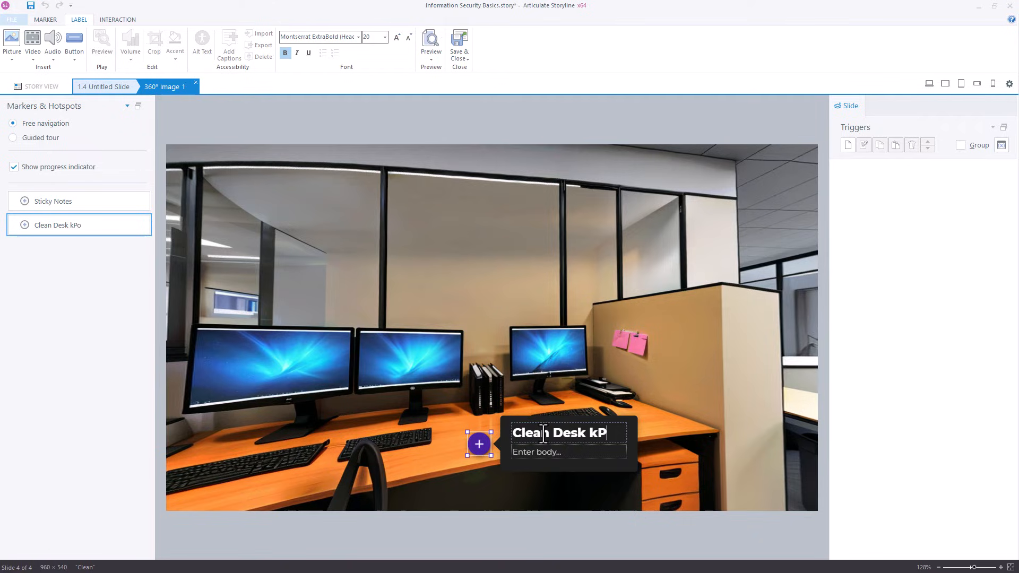
key("BackSpace")
key("BackSpace")
type("Policy")
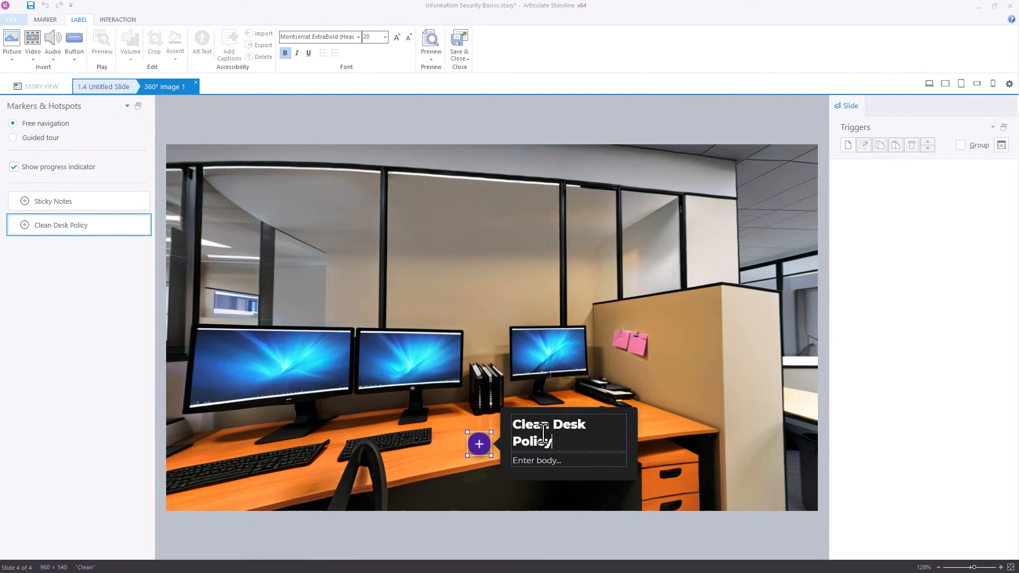
Copy the Unlocked Screen description from slide 1.4 of the Word storyboard and paste it as the Clean Desk Policy marker's body text
key("alt+Tab")
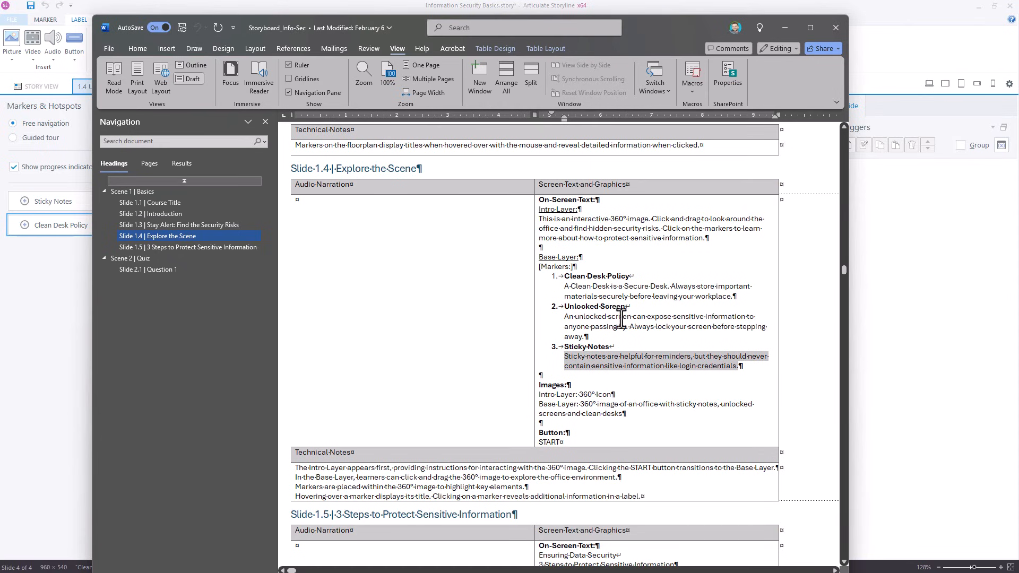
left_click(589, 335)
mouse_move(567, 321)
left_mouse_down()
mouse_move(565, 298)
mouse_move(564, 317)
left_mouse_up()
key("ctrl+c")
key("alt+Tab")
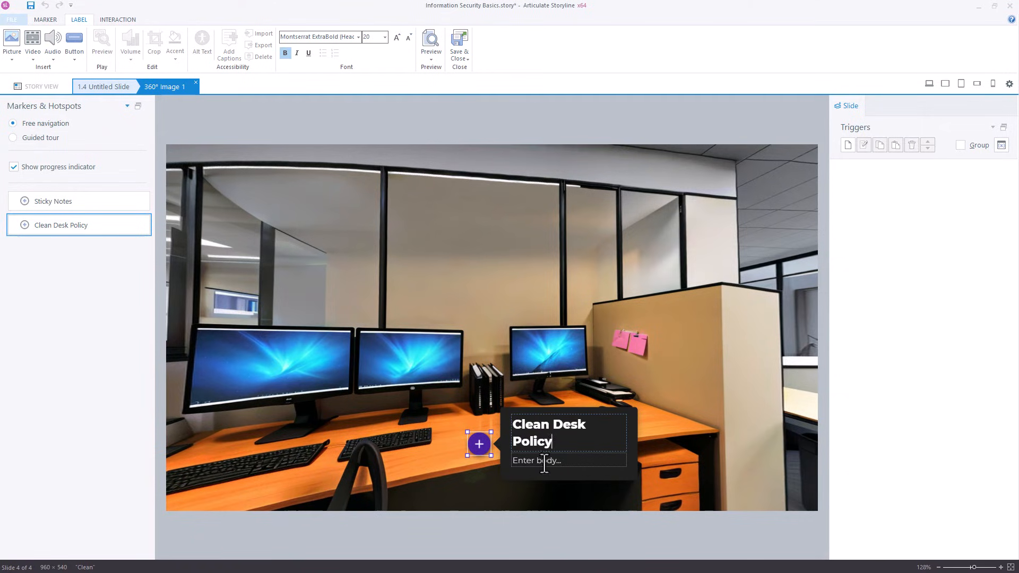
left_click(544, 462)
key("ctrl+v")
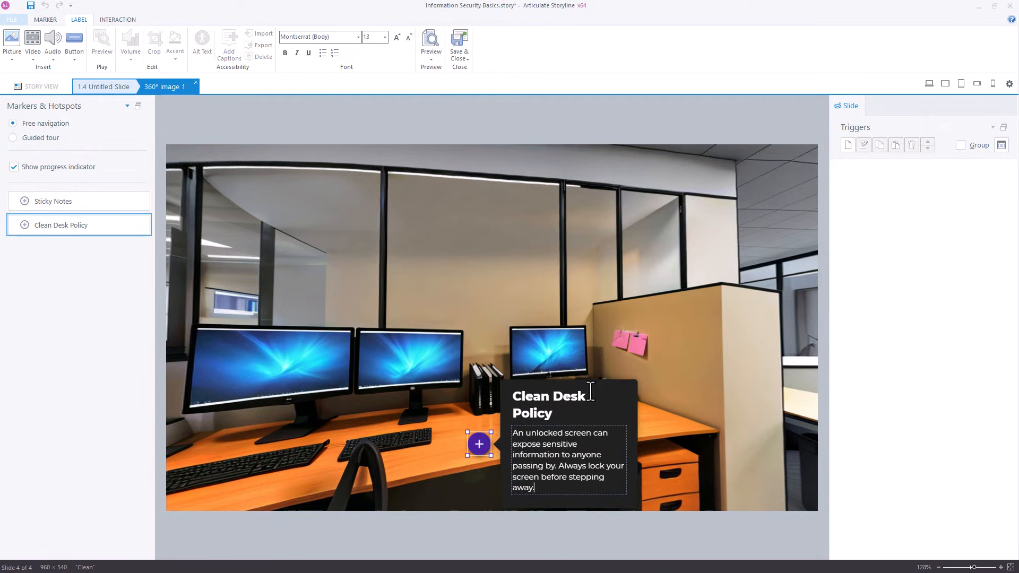
left_click(642, 395)
Examine the label, accent color and icon options available for the Clean Desk Policy marker
left_click(488, 448)
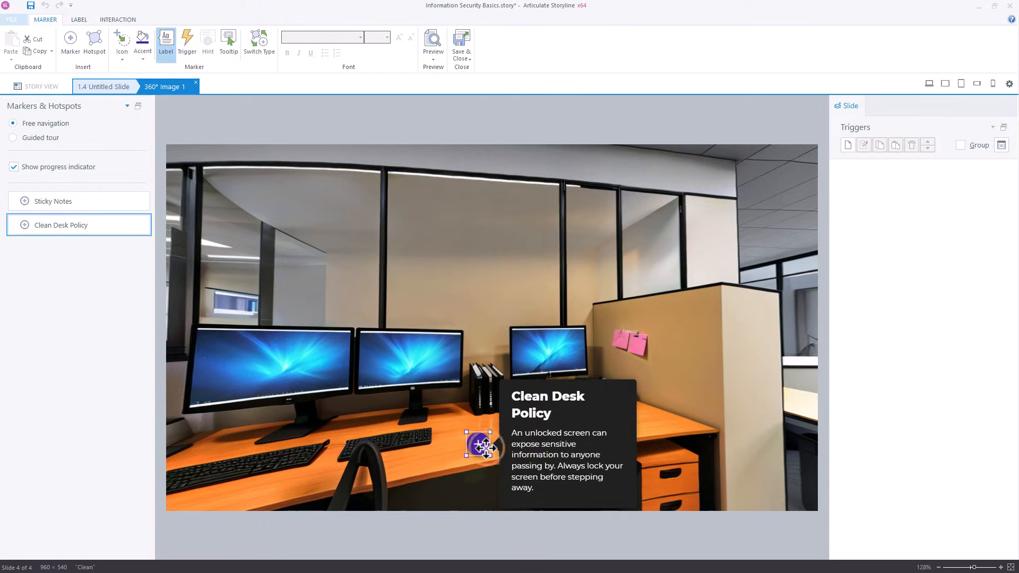
left_click(80, 20)
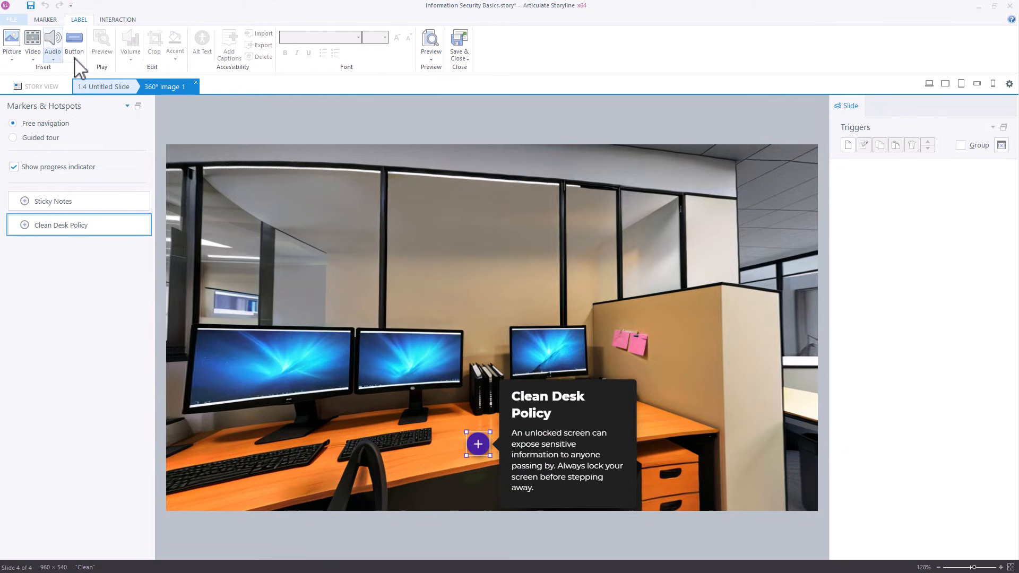
left_click(45, 20)
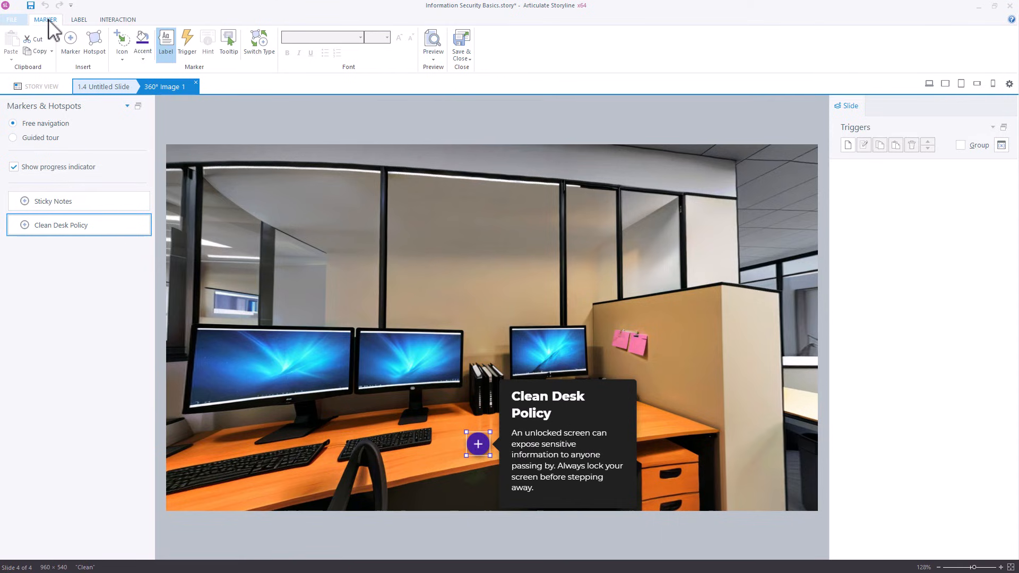
left_click(145, 58)
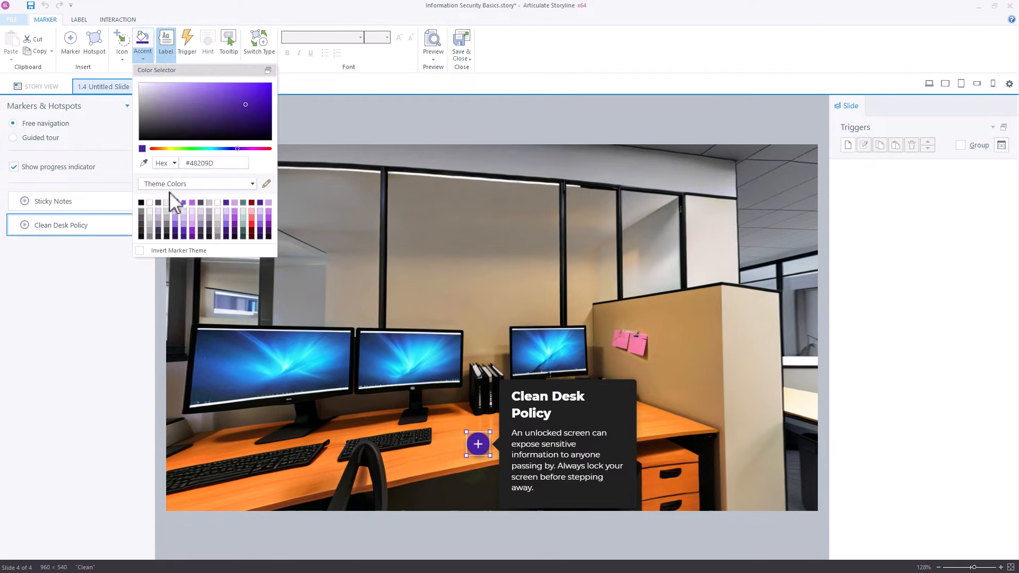
left_click(122, 55)
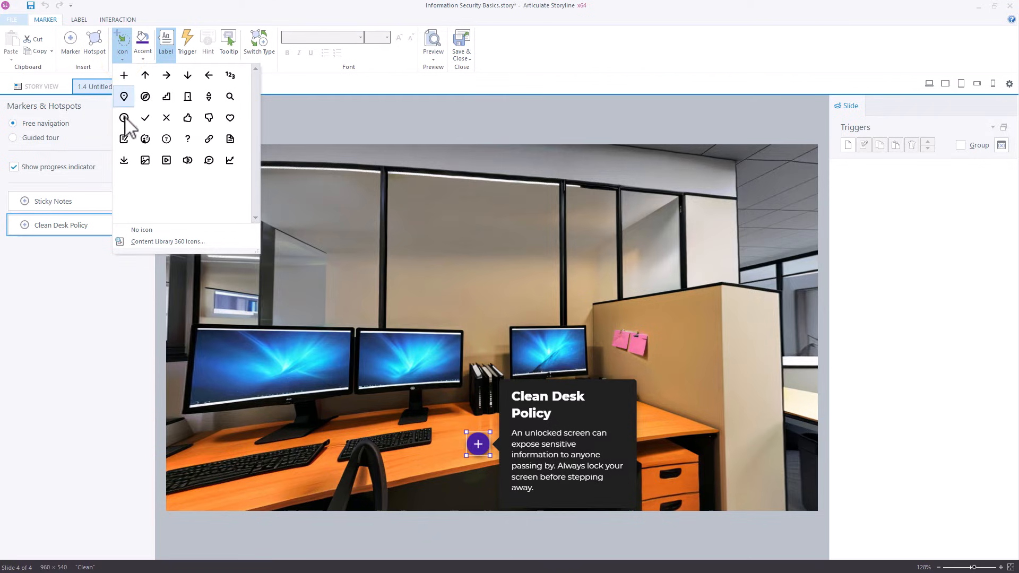
left_click(333, 130)
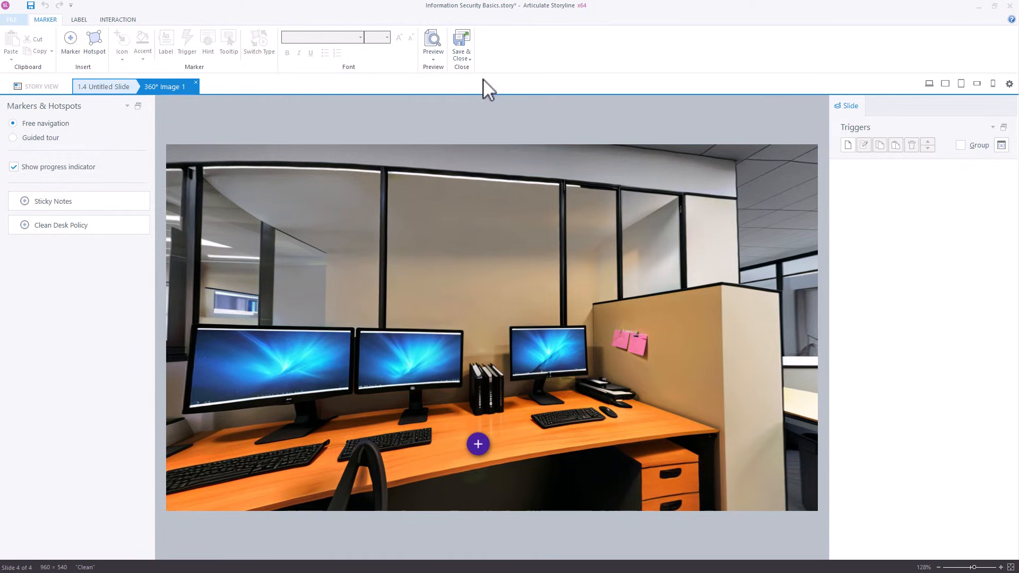
Save and close the 360° image editor, and preview slide 1.4 by looking around the office and opening both markers
left_click(466, 38)
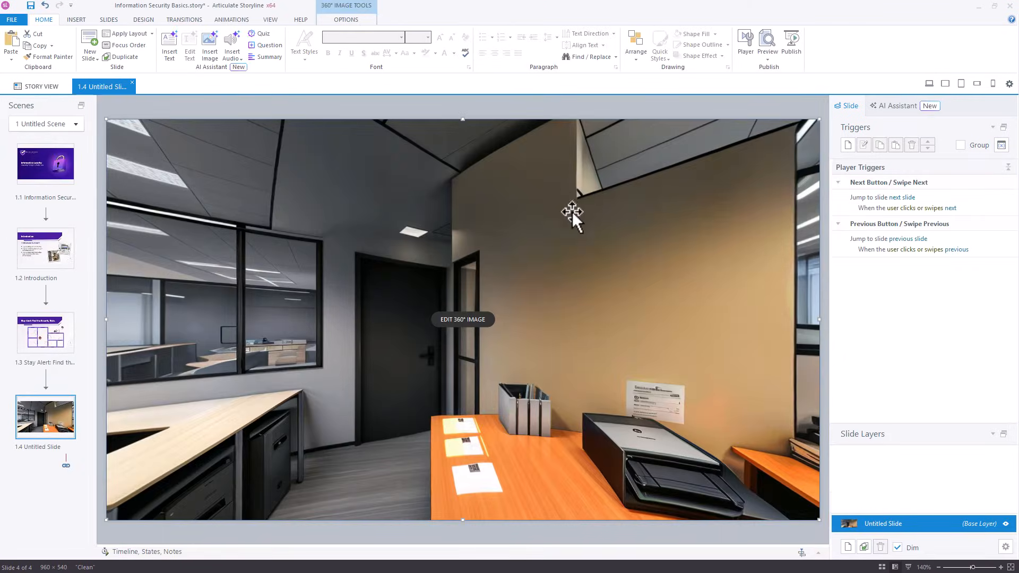
left_click(768, 55)
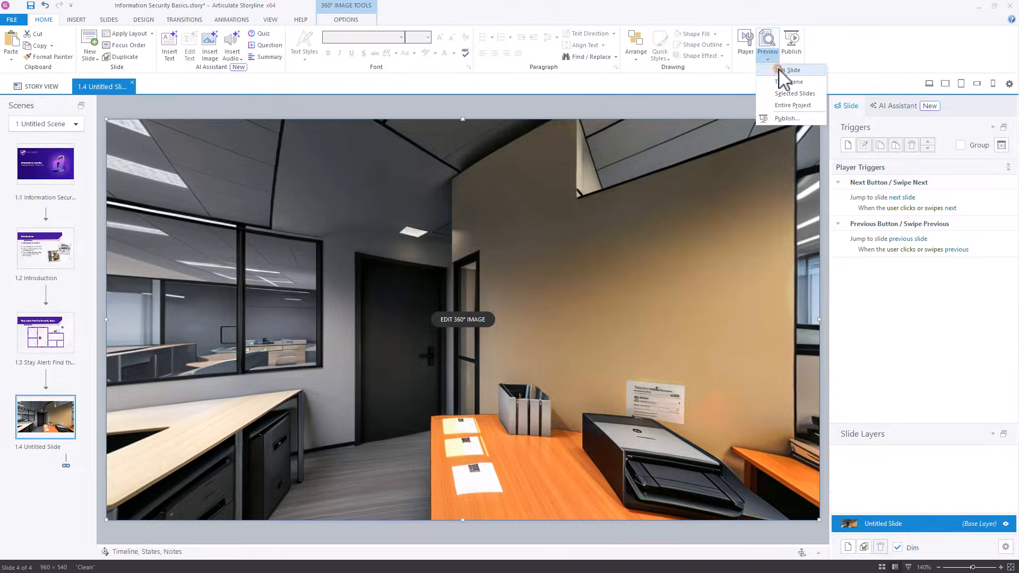
left_click(779, 71)
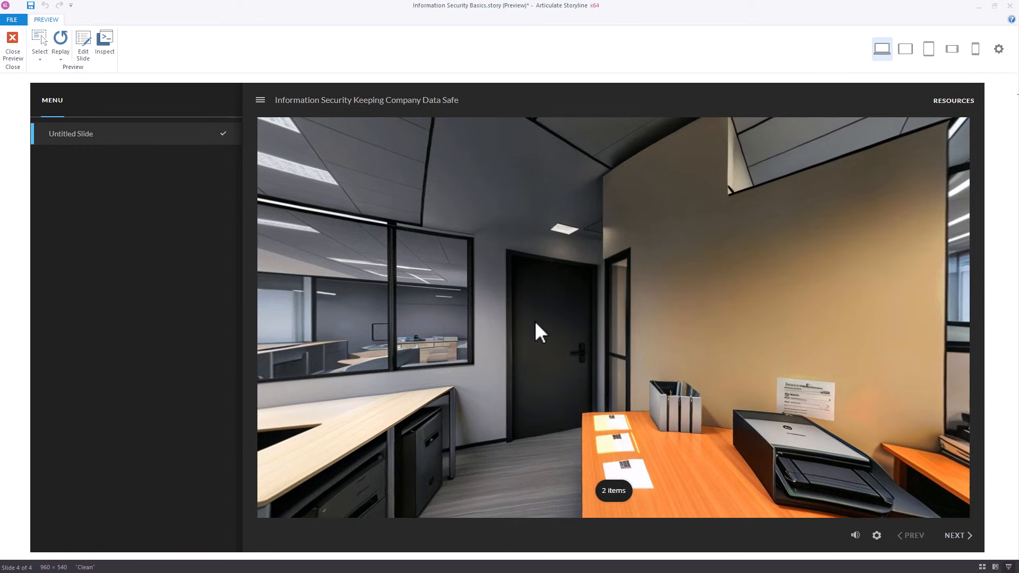
left_click_drag(534, 321, 820, 317)
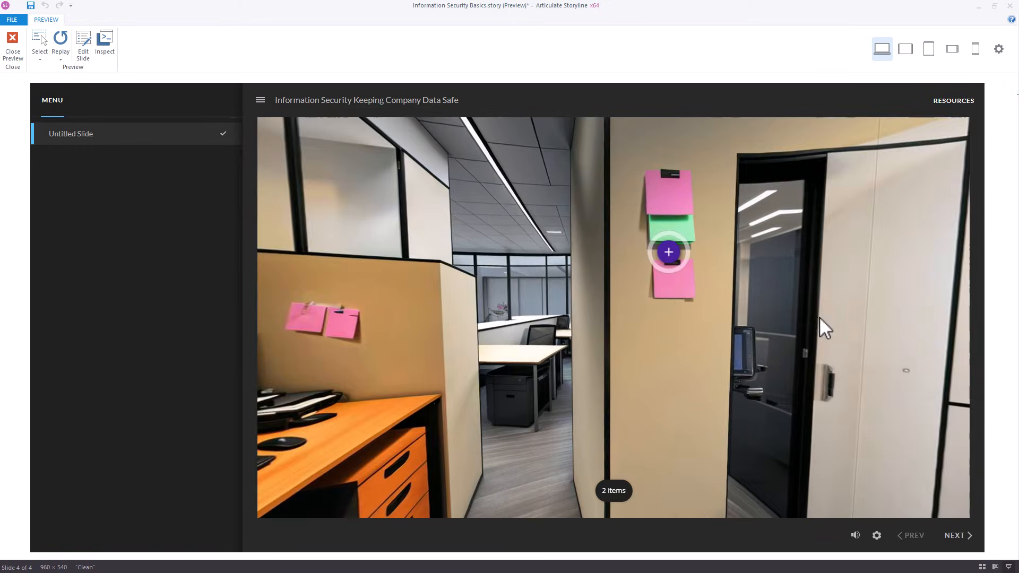
left_click_drag(580, 350, 699, 346)
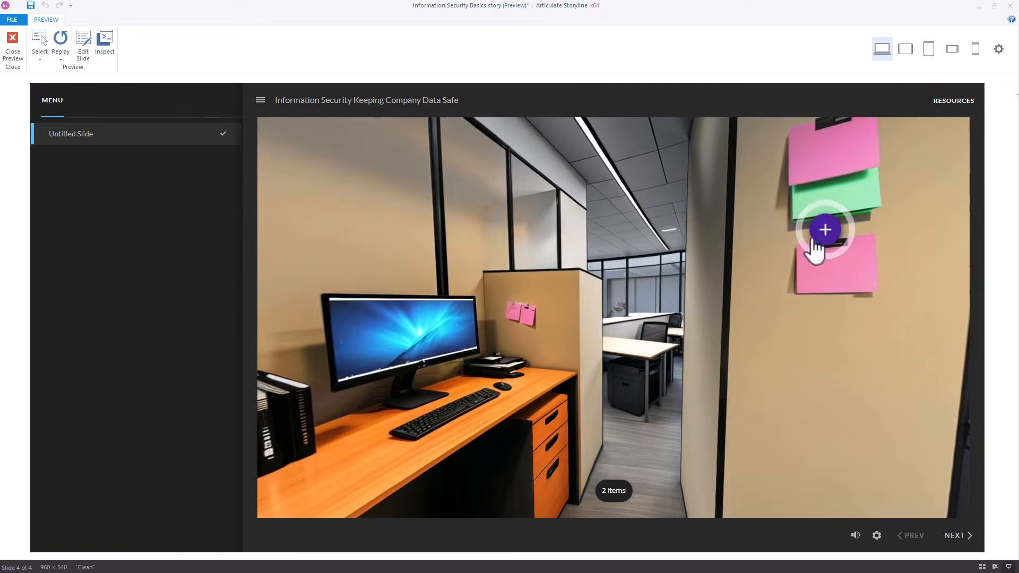
left_click(827, 232)
left_click_drag(520, 323, 731, 277)
left_click(581, 383)
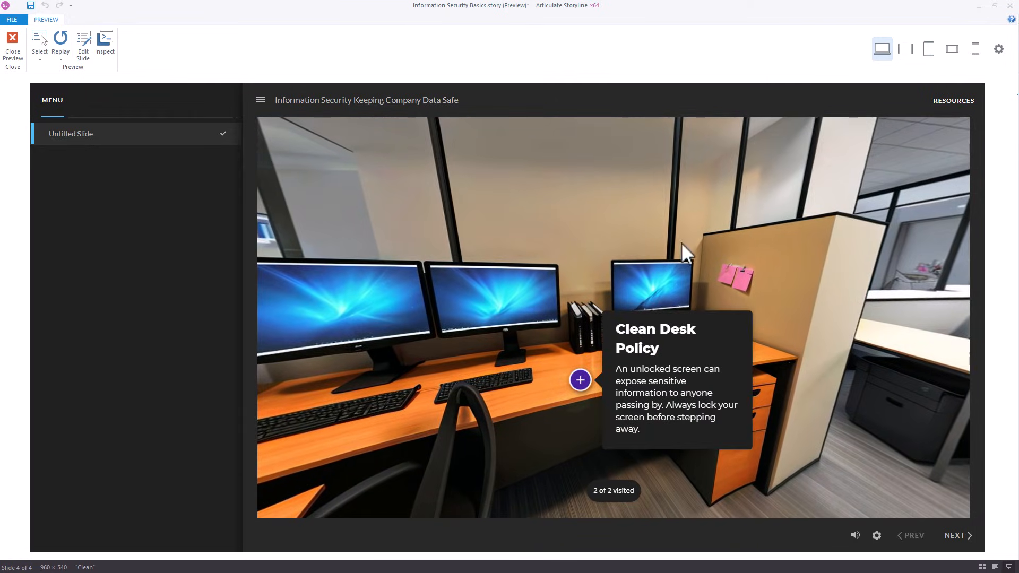
left_click(13, 44)
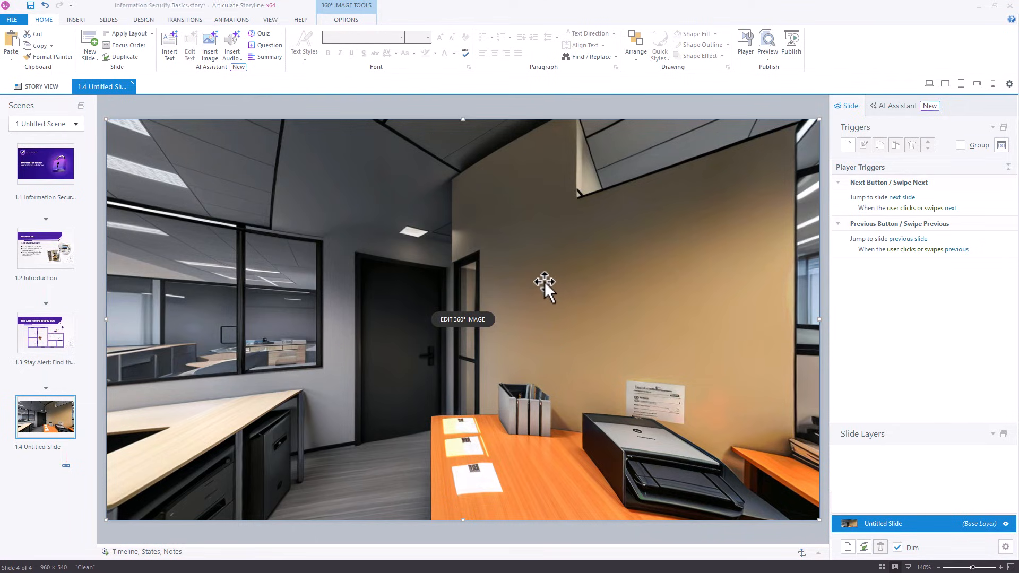
Copy the Intro Layer paragraph from slide 1.4 of the Word storyboard and return to the Storyline project
key("alt+Tab")
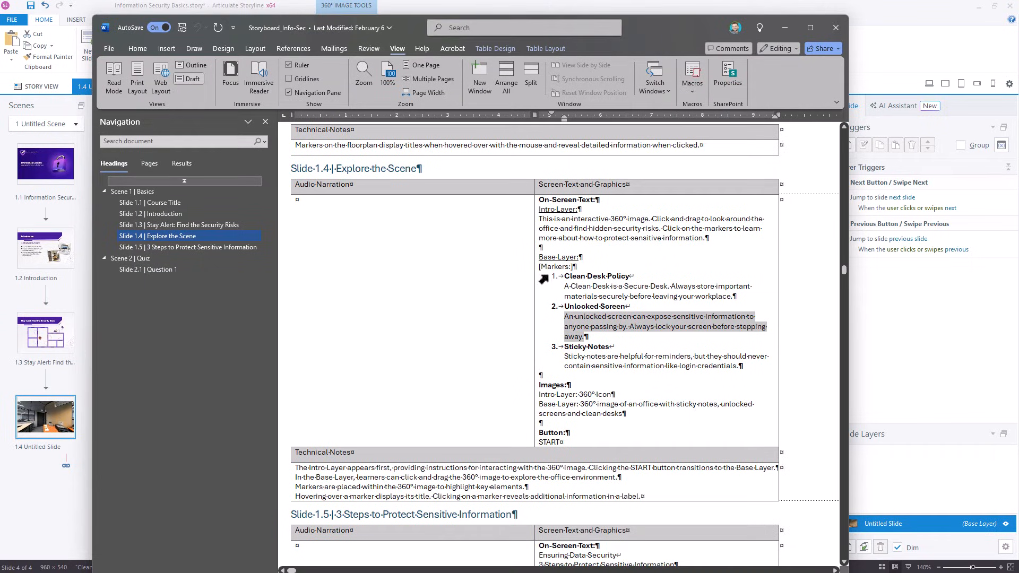
left_click(553, 222)
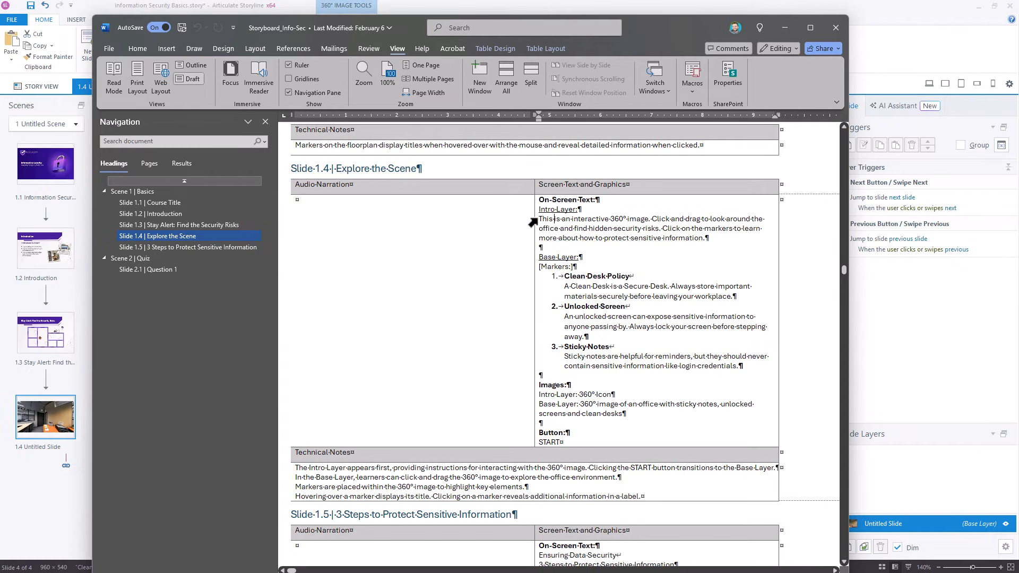
left_click_drag(539, 219, 711, 239)
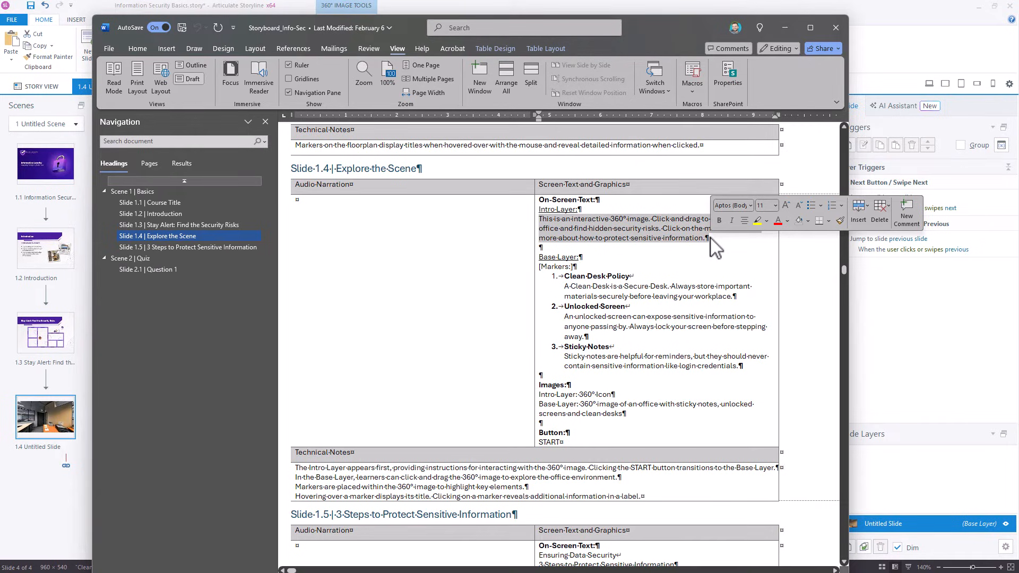
key("ctrl+c")
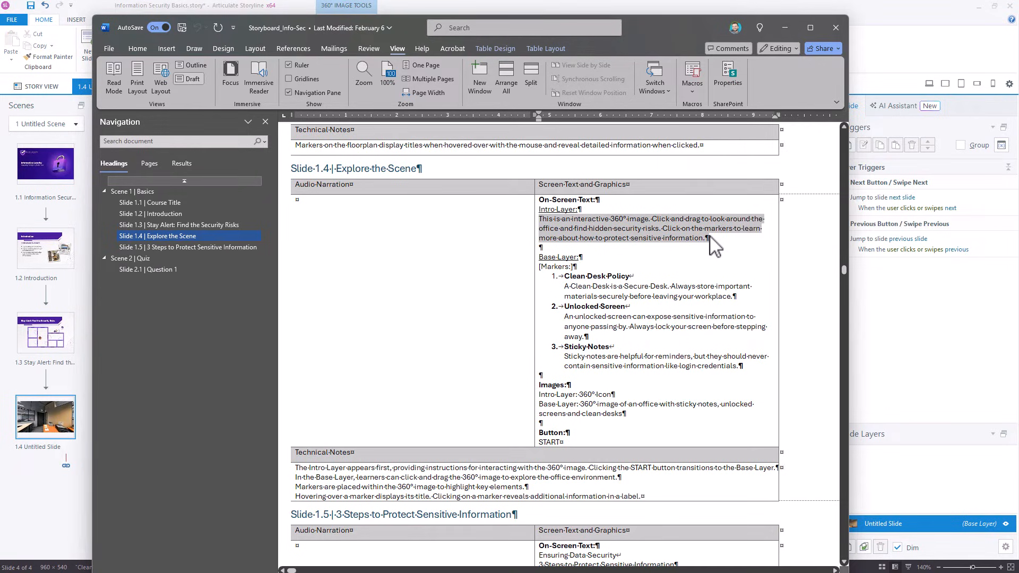
left_click(884, 13)
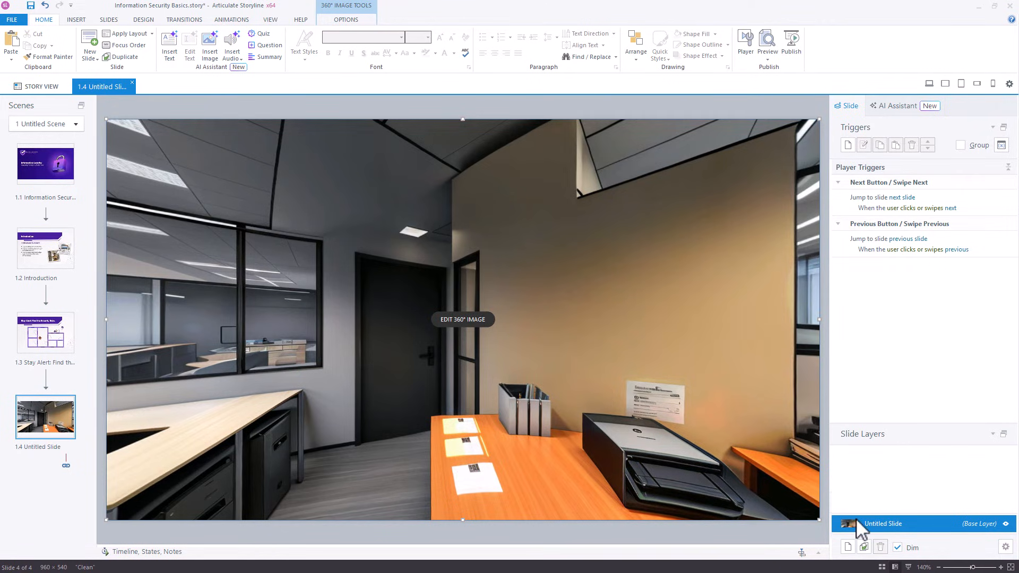
Add a new slide layer to slide 1.4 and name it "Intro"
left_click(848, 547)
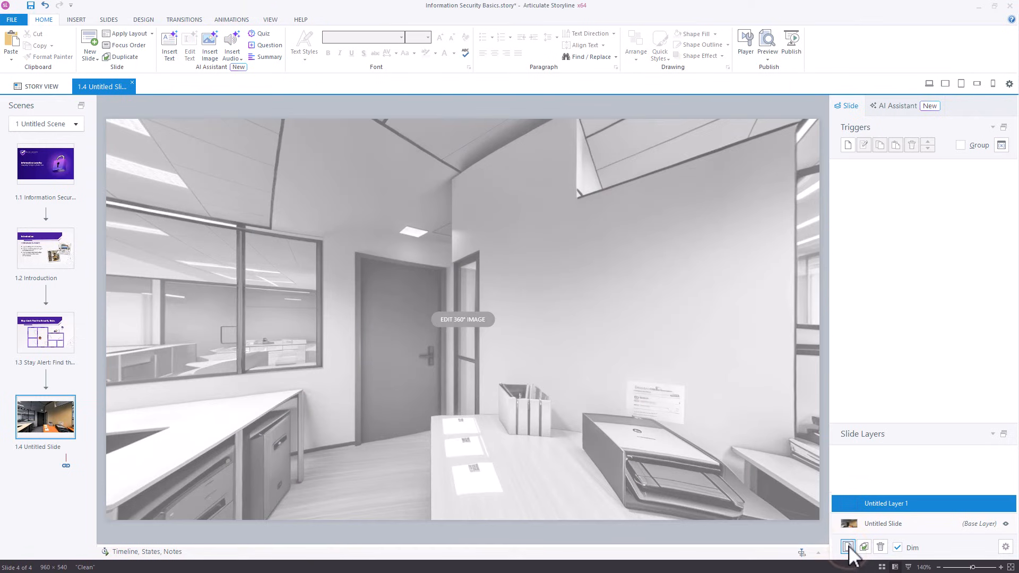
double_click(891, 504)
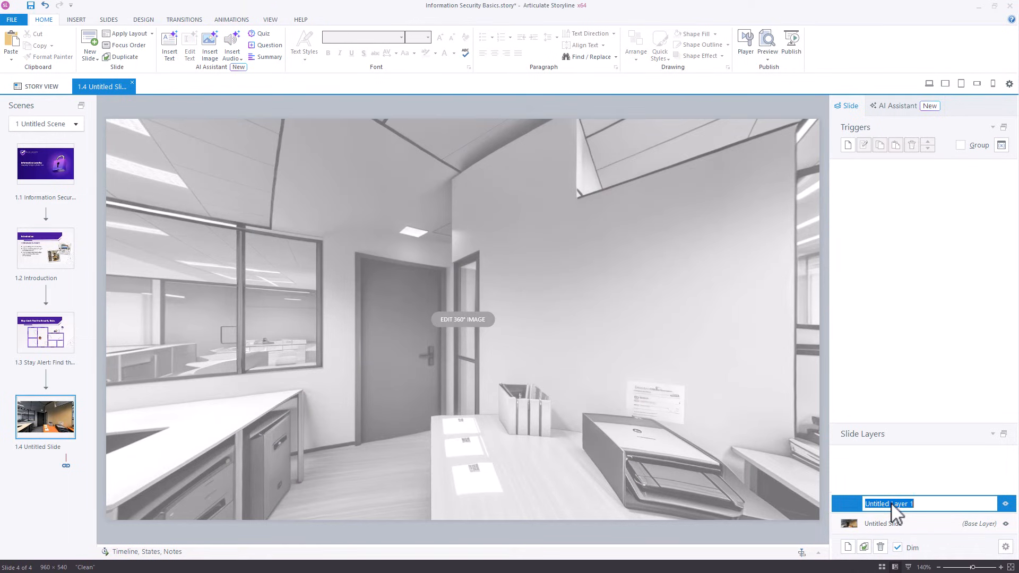
type("Intro")
key("Return")
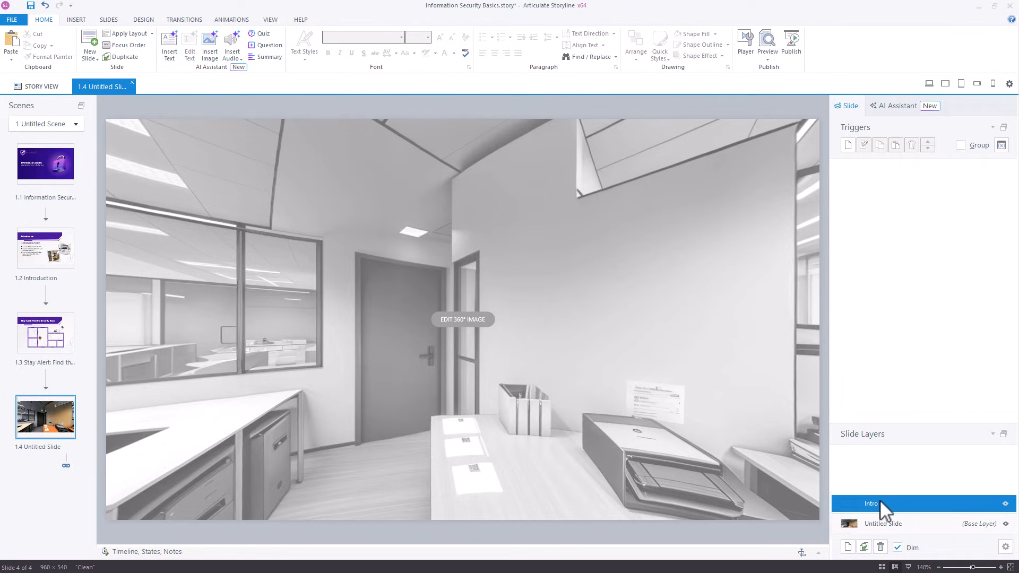
Draw a wide rounded rectangle across the middle of the Intro layer and center it on the slide
left_click(77, 21)
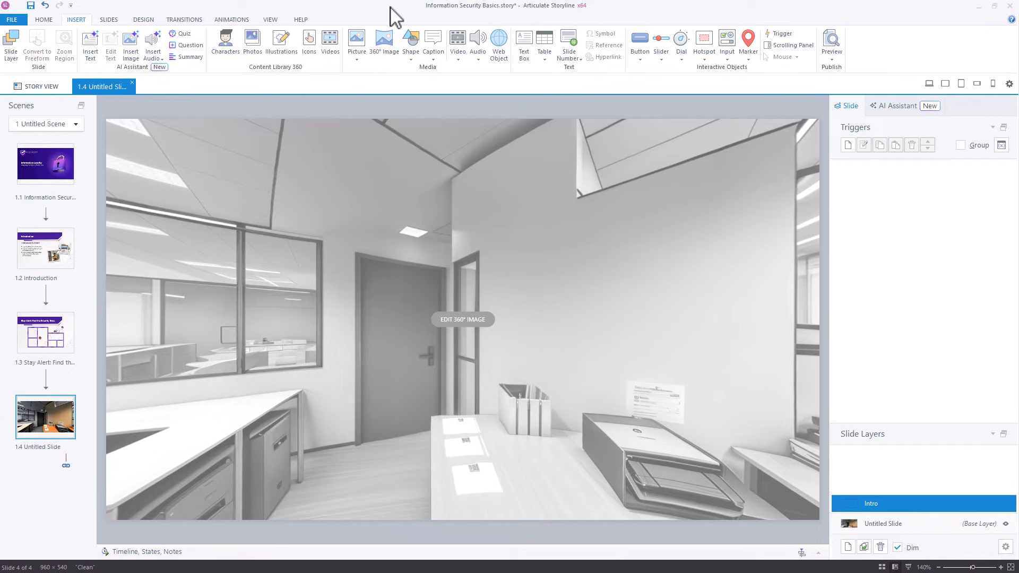
left_click(413, 56)
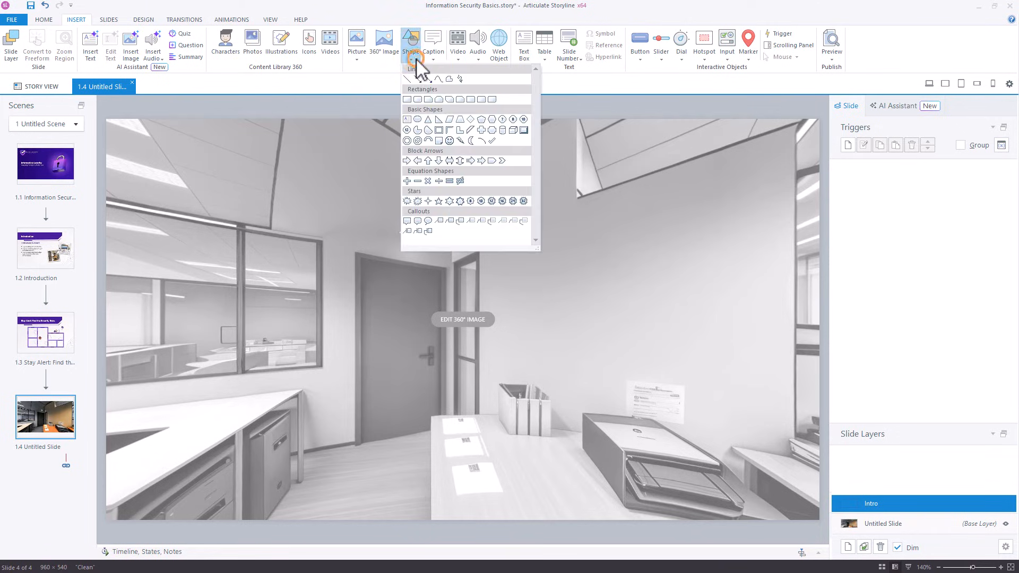
left_click(417, 98)
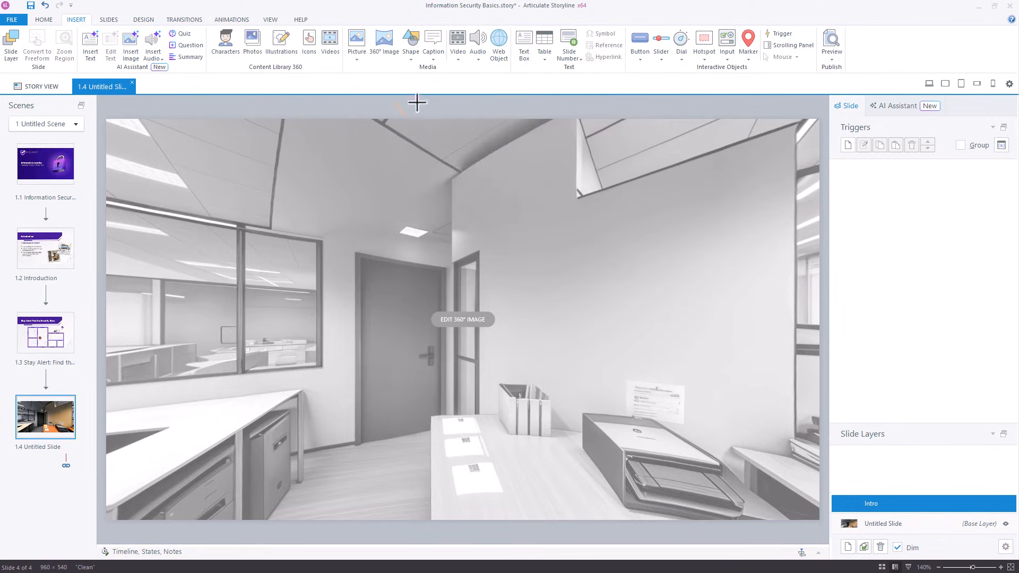
mouse_move(153, 216)
left_mouse_down()
mouse_move(683, 439)
mouse_move(790, 451)
mouse_move(776, 444)
left_mouse_up()
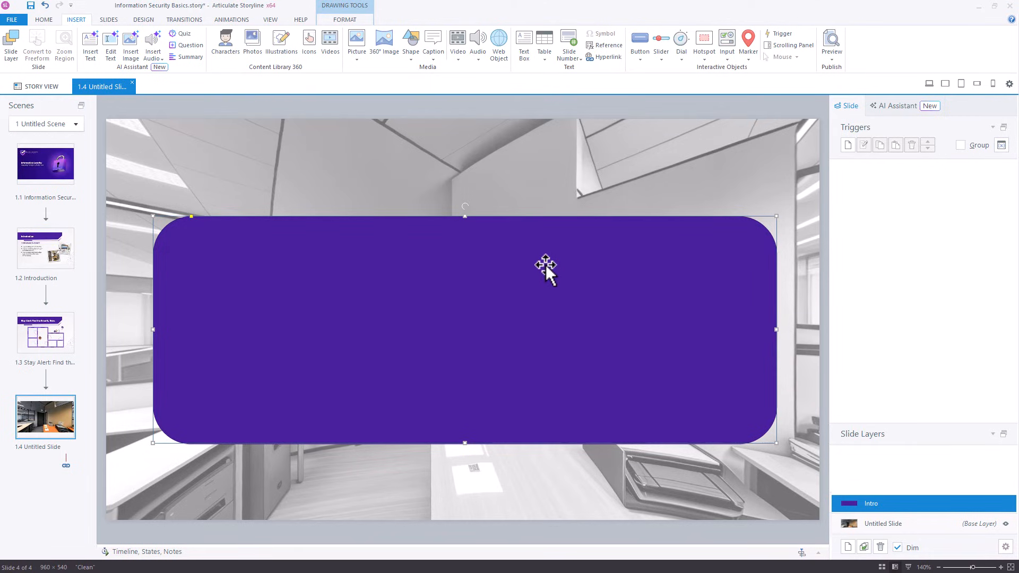
left_click_drag(548, 264, 541, 258)
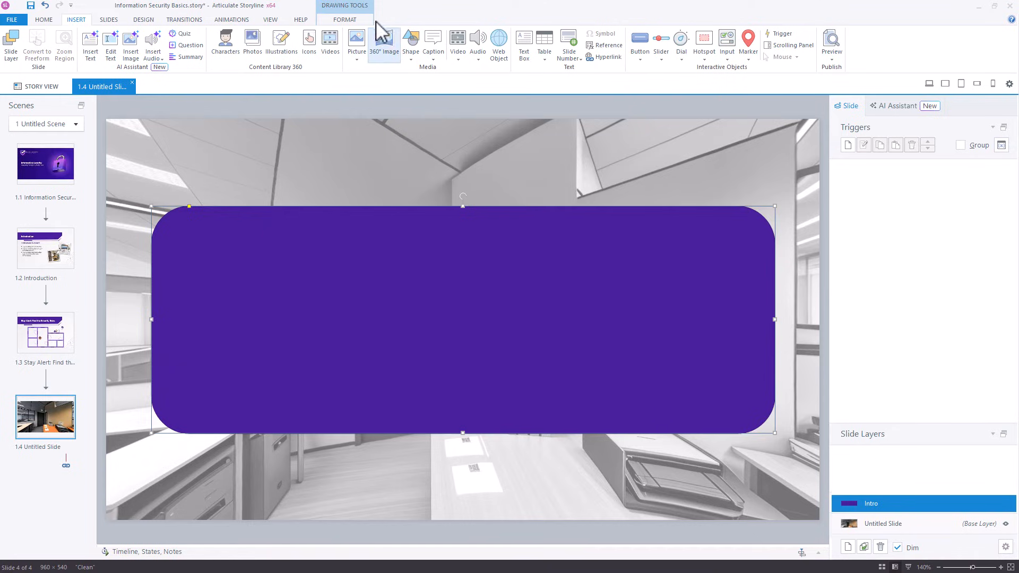
Remove the outline from the rounded rectangle on the Intro layer and give it the centered outer shadow
left_click(348, 20)
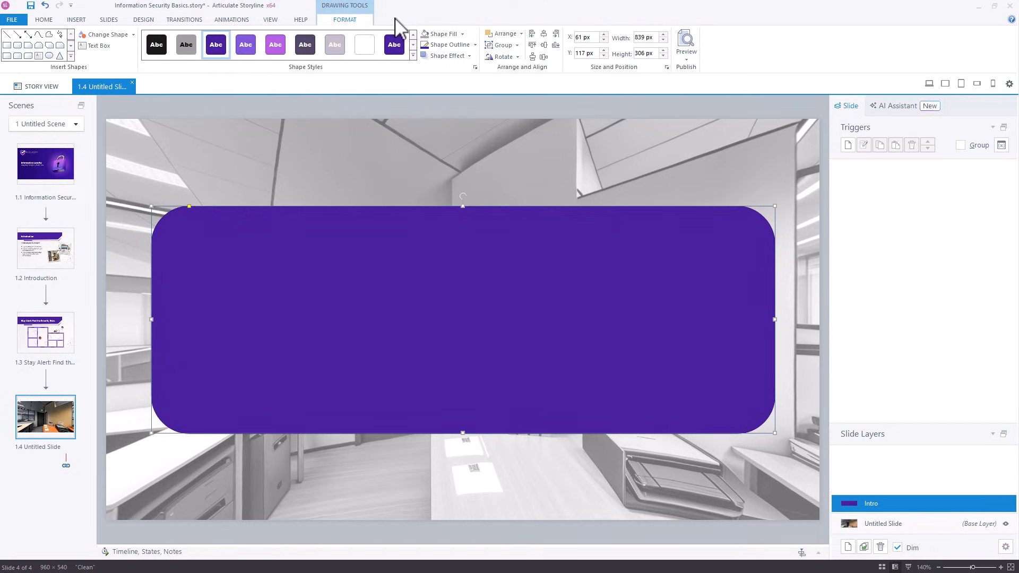
left_click(476, 45)
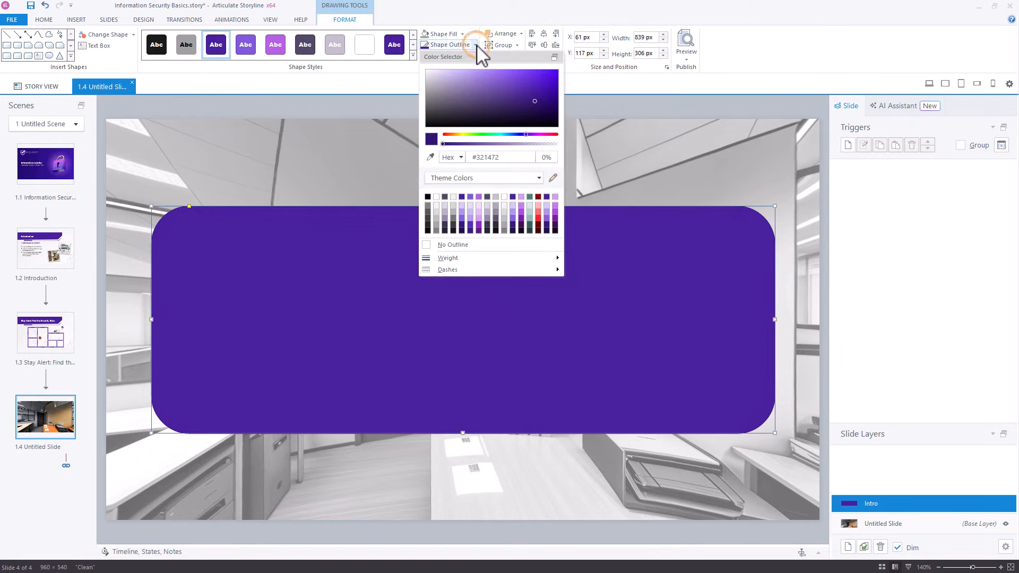
left_click(450, 246)
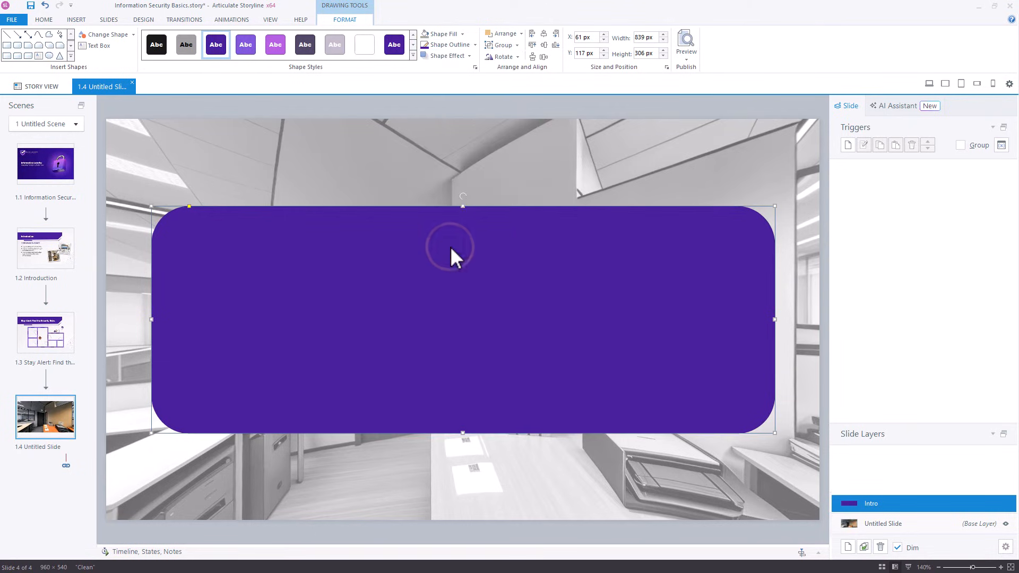
left_click(469, 56)
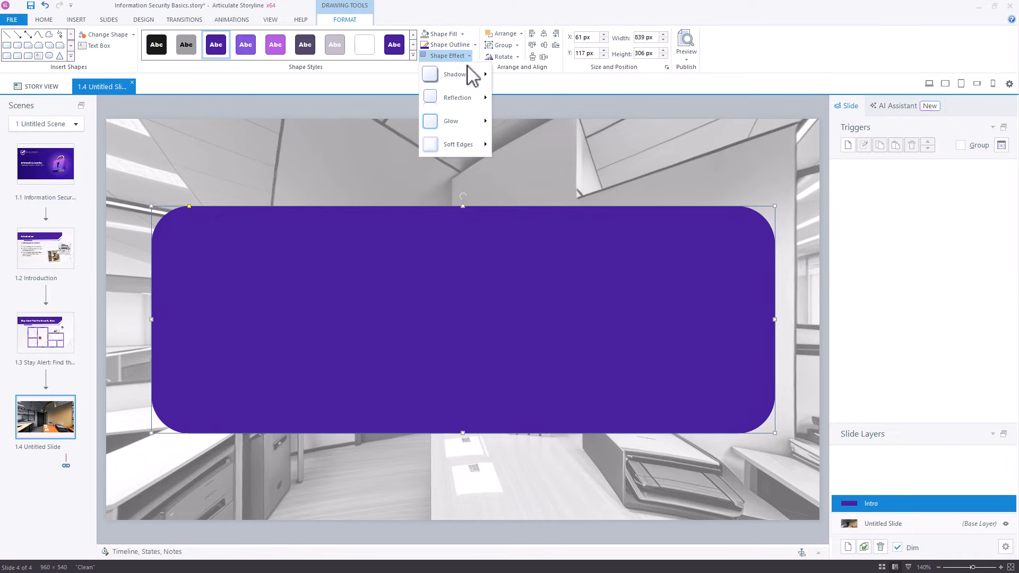
mouse_move(465, 80)
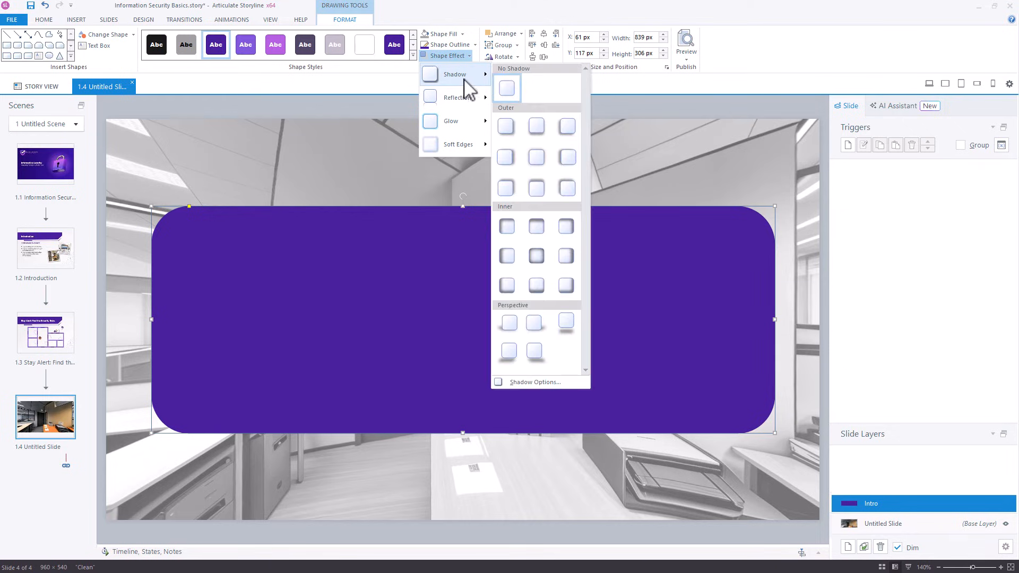
left_click(536, 157)
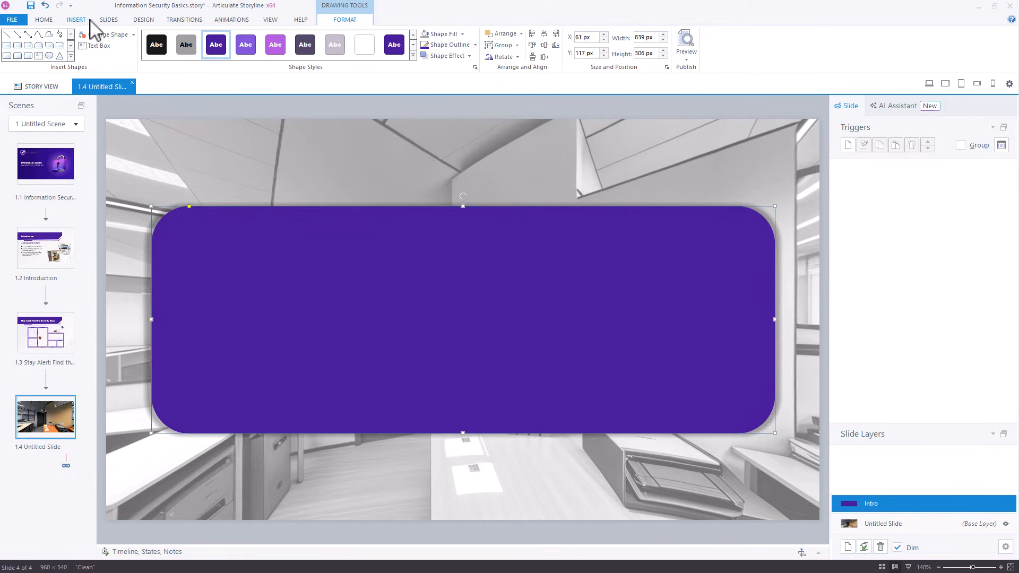
Add a wide text box inside the rounded rectangle and paste the copied Intro paragraph into it
left_click(75, 20)
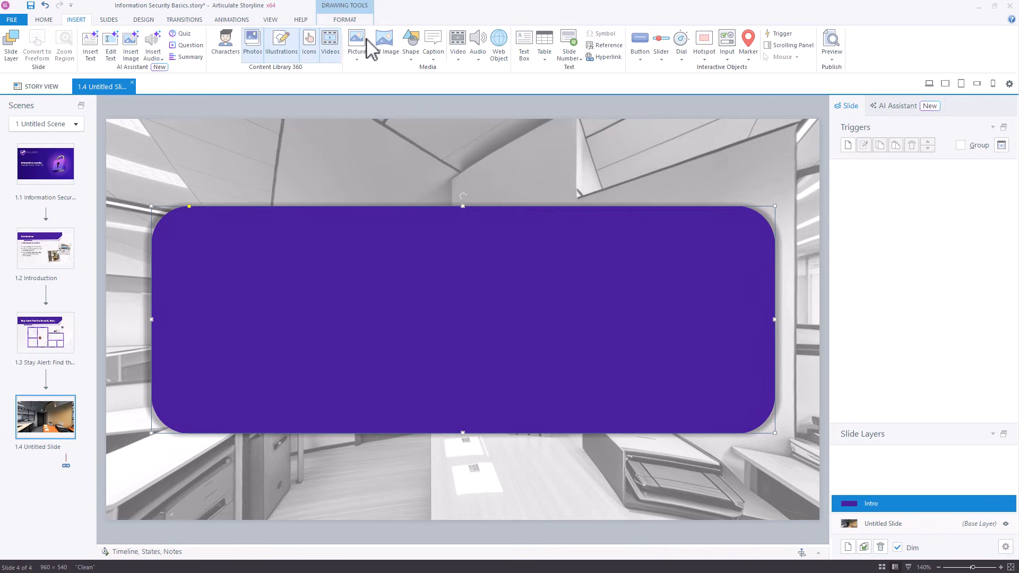
left_click(527, 57)
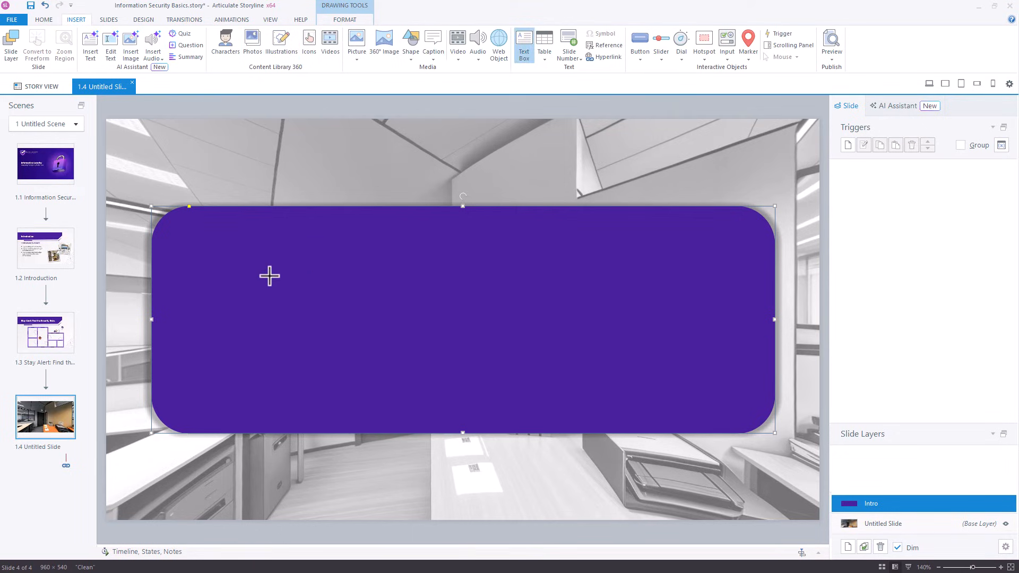
left_click_drag(185, 276, 740, 372)
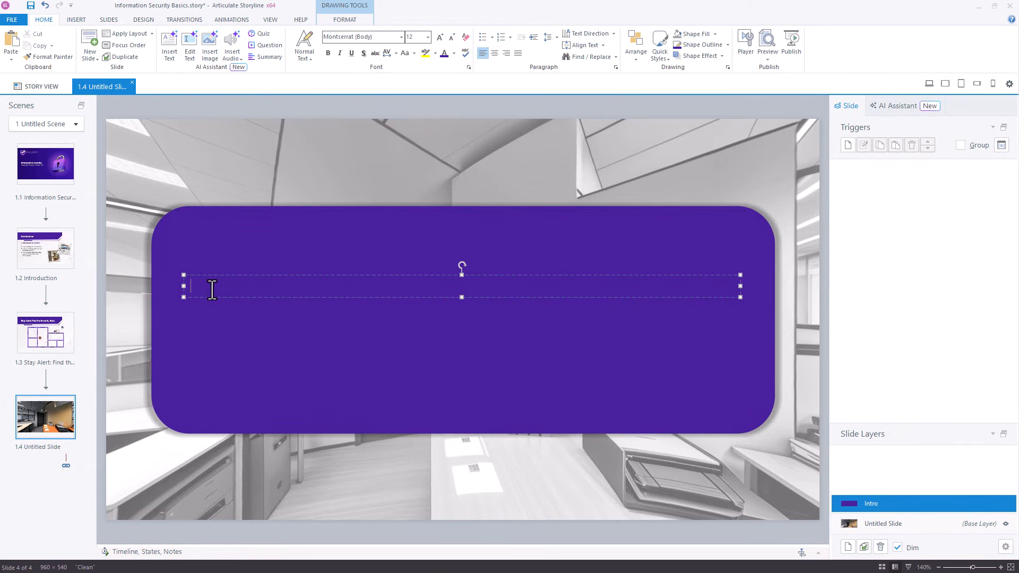
key("ctrl+v")
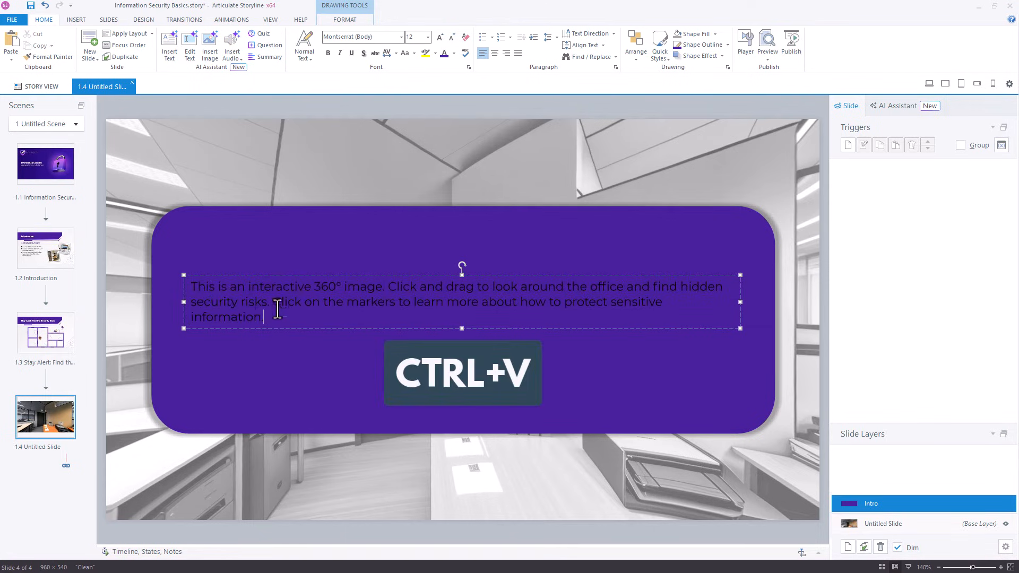
Make the Intro paragraph white (#FFFFFF) at size 16 and center its text box on the rounded rectangle
left_click(287, 319)
left_click_drag(205, 296, 192, 288)
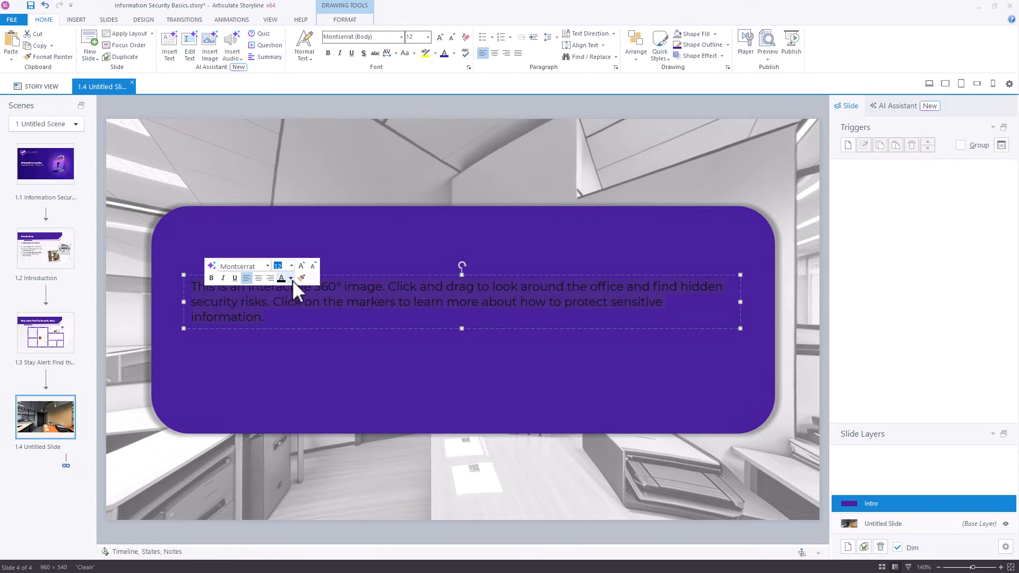
left_click(291, 279)
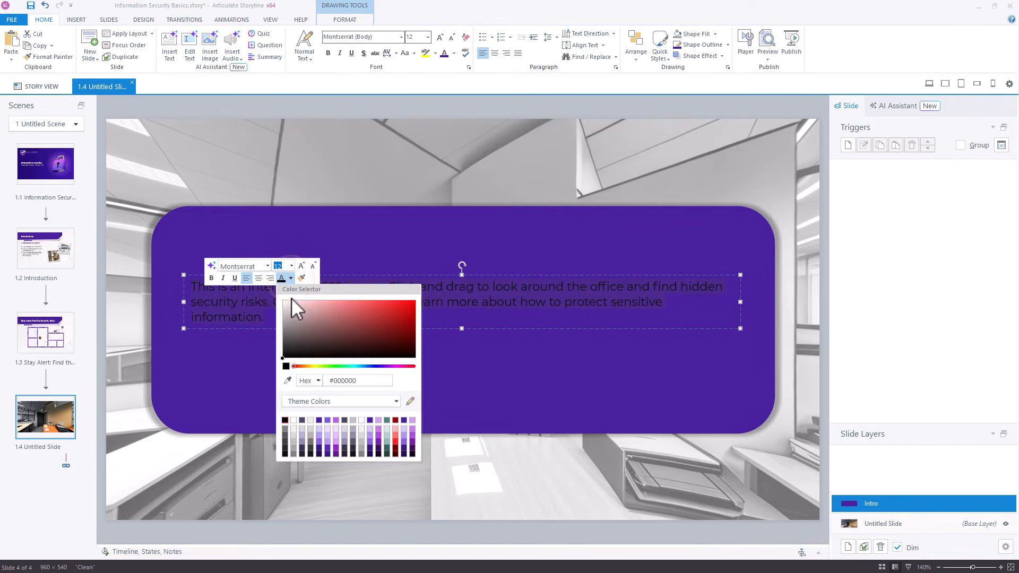
left_click(293, 421)
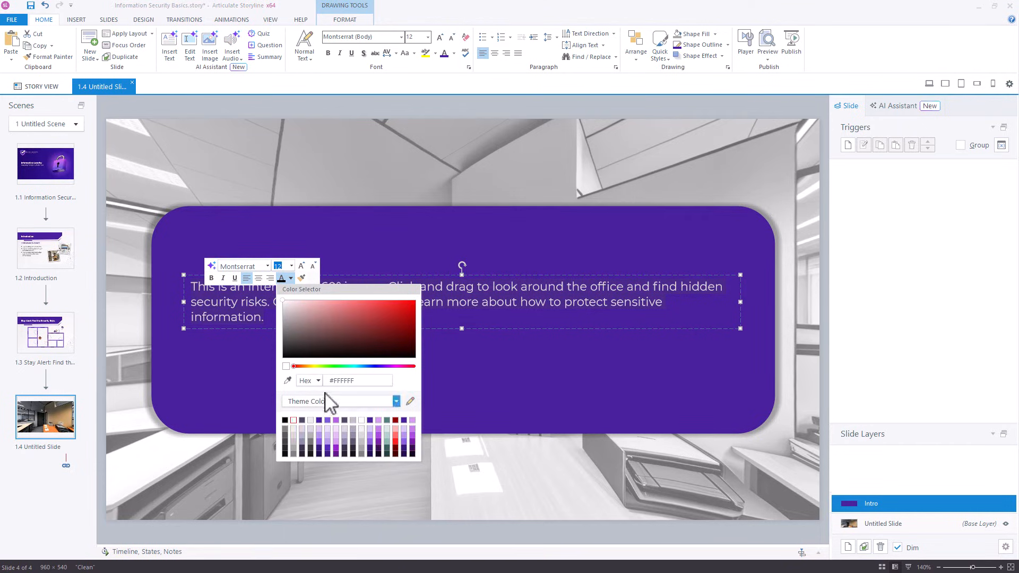
left_click(301, 265)
left_click(301, 266)
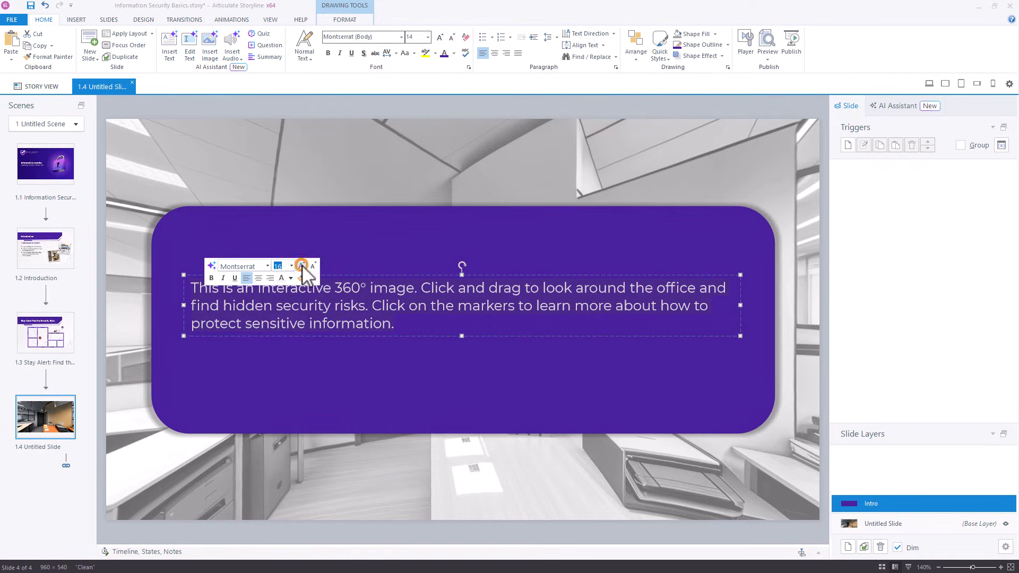
left_click(301, 266)
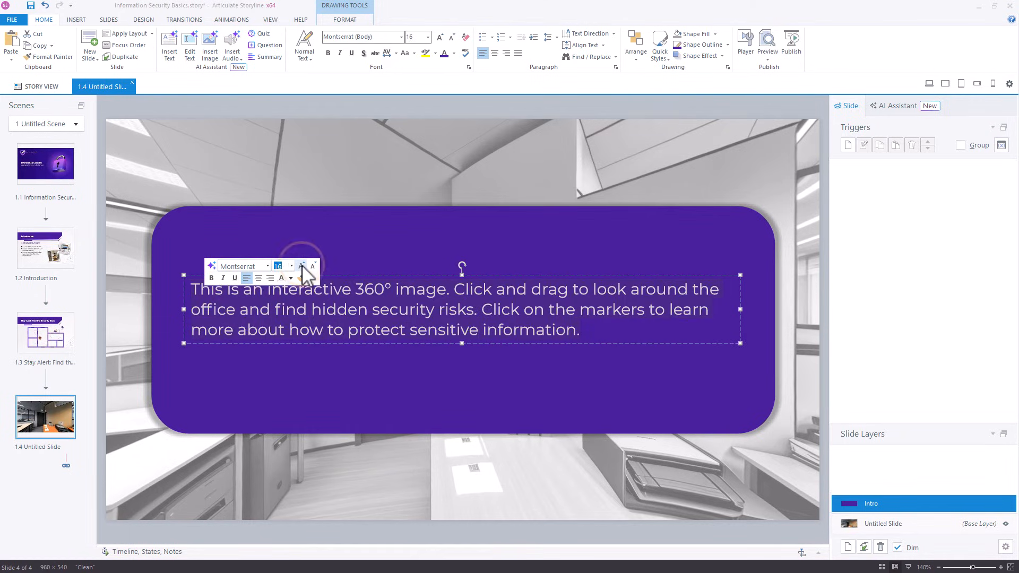
left_click(445, 274)
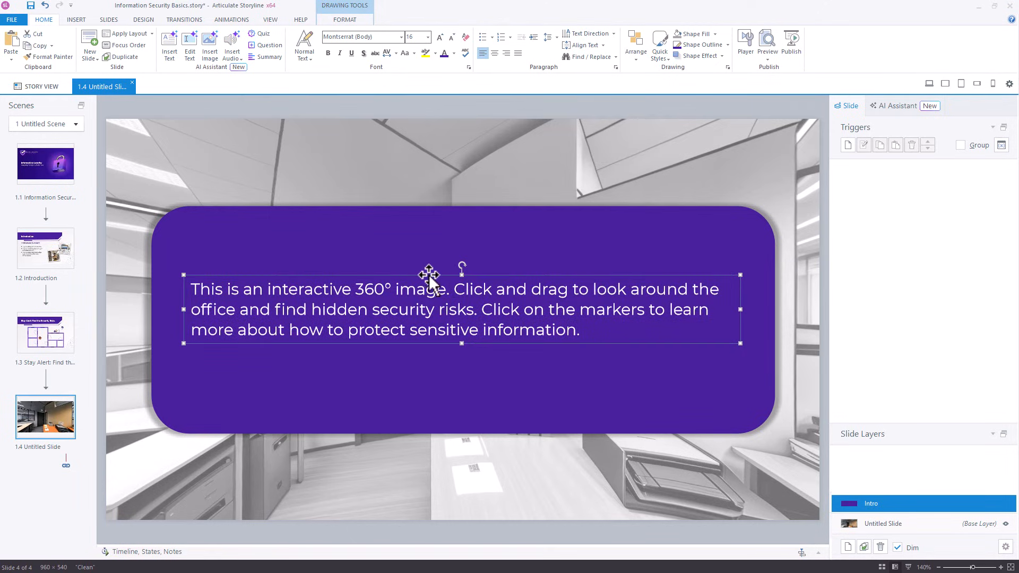
left_click_drag(384, 276, 390, 286)
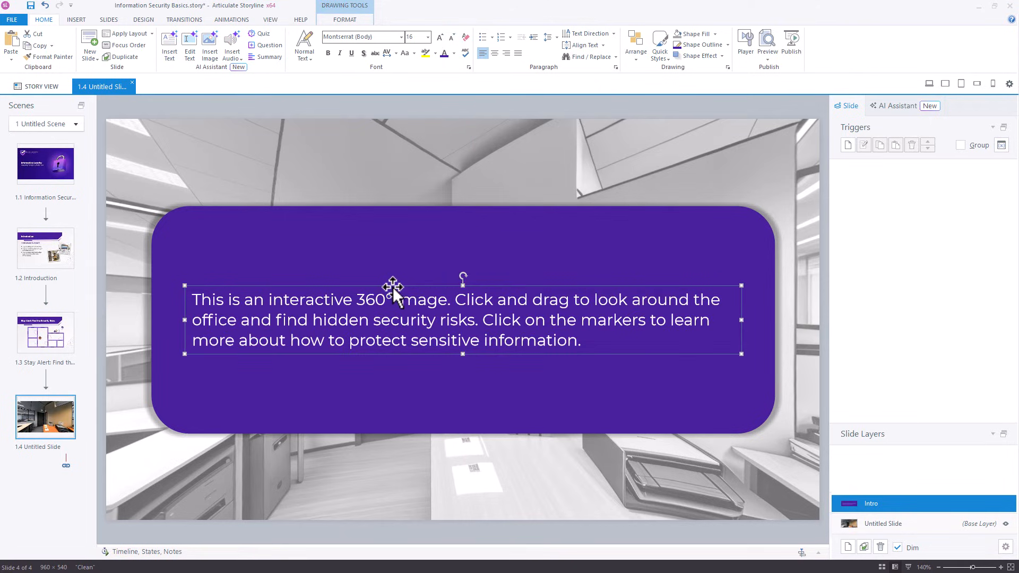
Insert the icon of two crossed ellipses with arrows from the "360°" icon results and place it centered above the paragraph
left_click(80, 21)
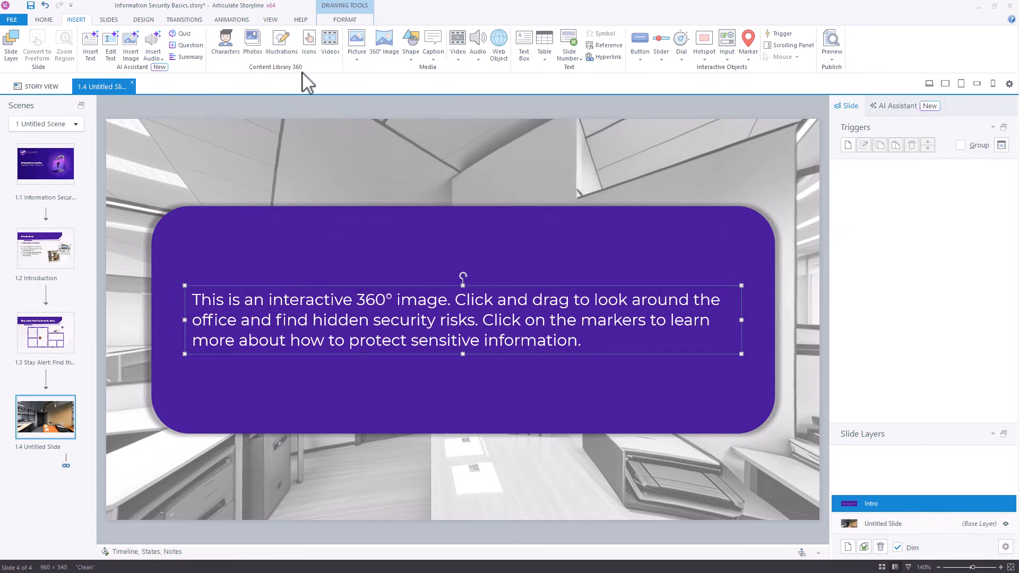
left_click(310, 45)
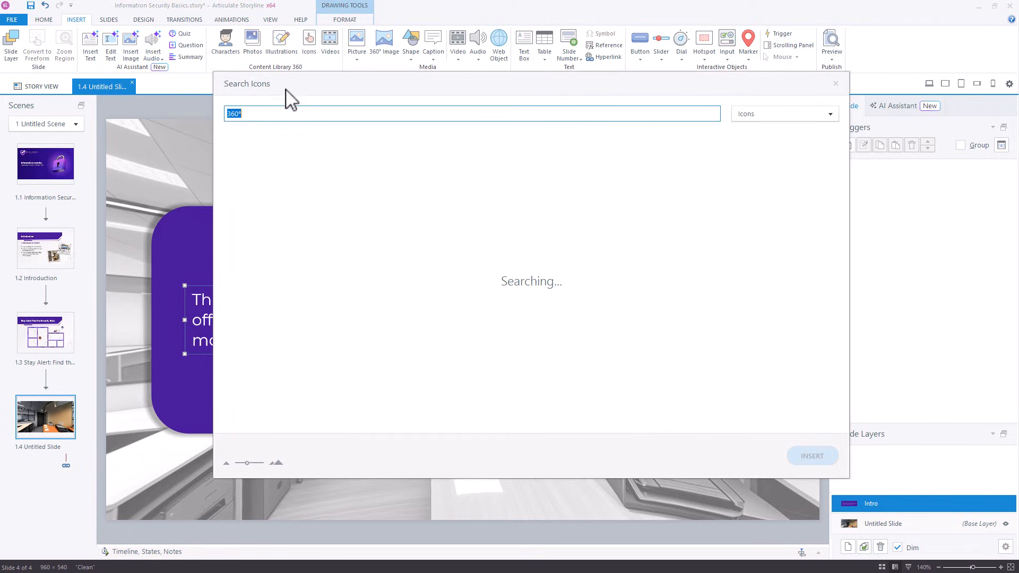
left_click(258, 114)
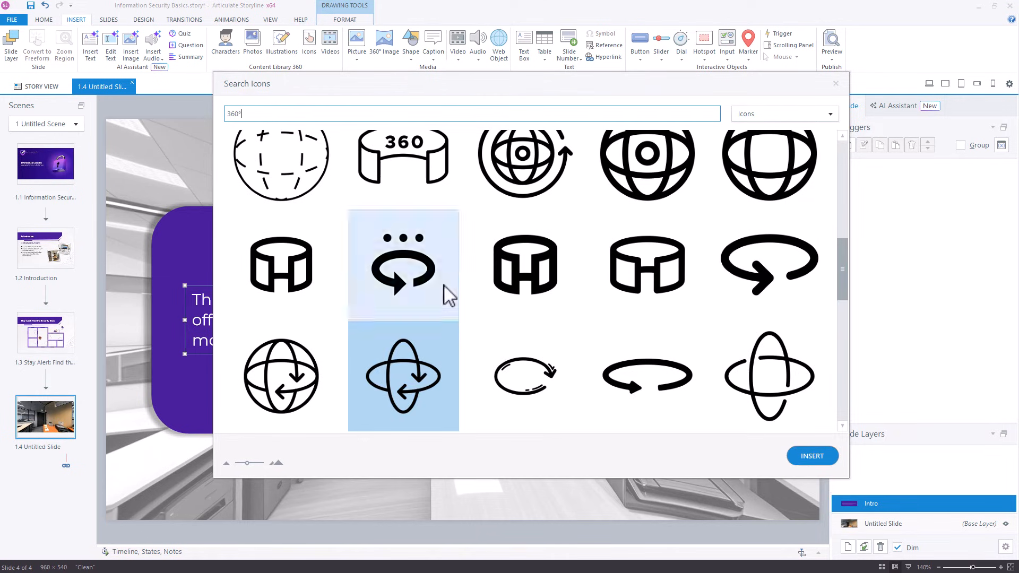
scroll(477, 239, "down", 3)
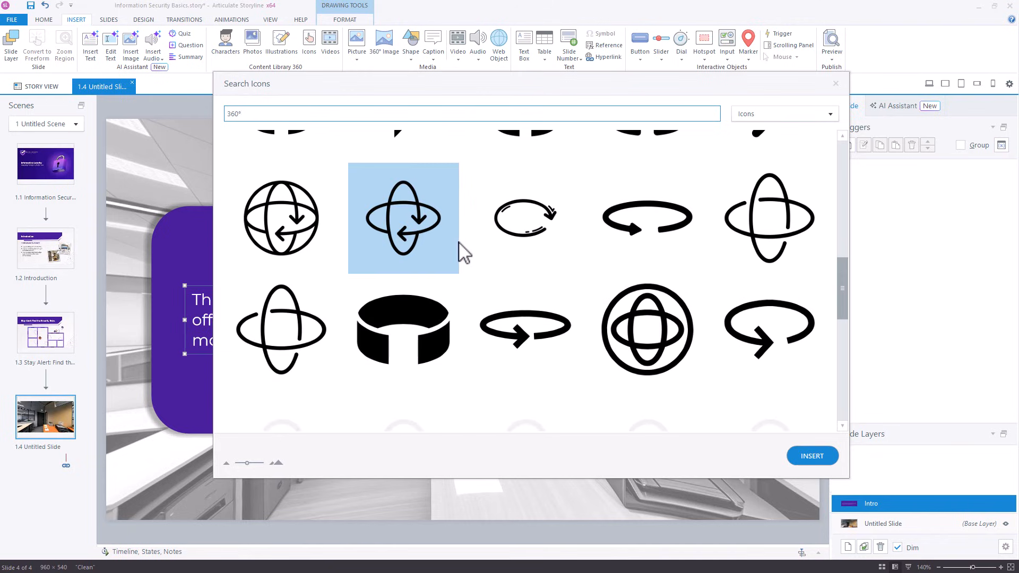
left_click(417, 228)
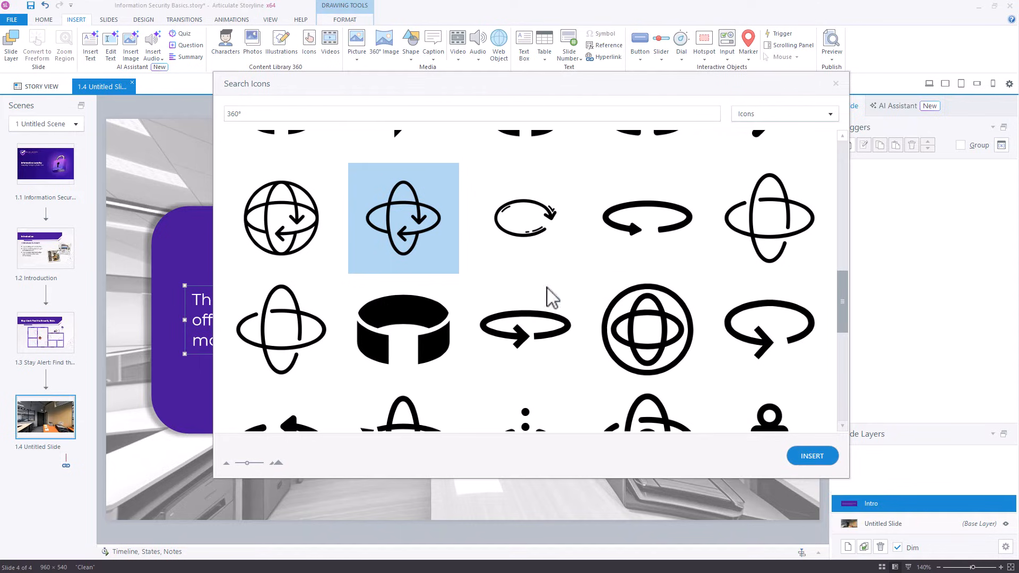
scroll(512, 257, "up", 2)
scroll(512, 257, "down", 8)
scroll(539, 387, "down", 1)
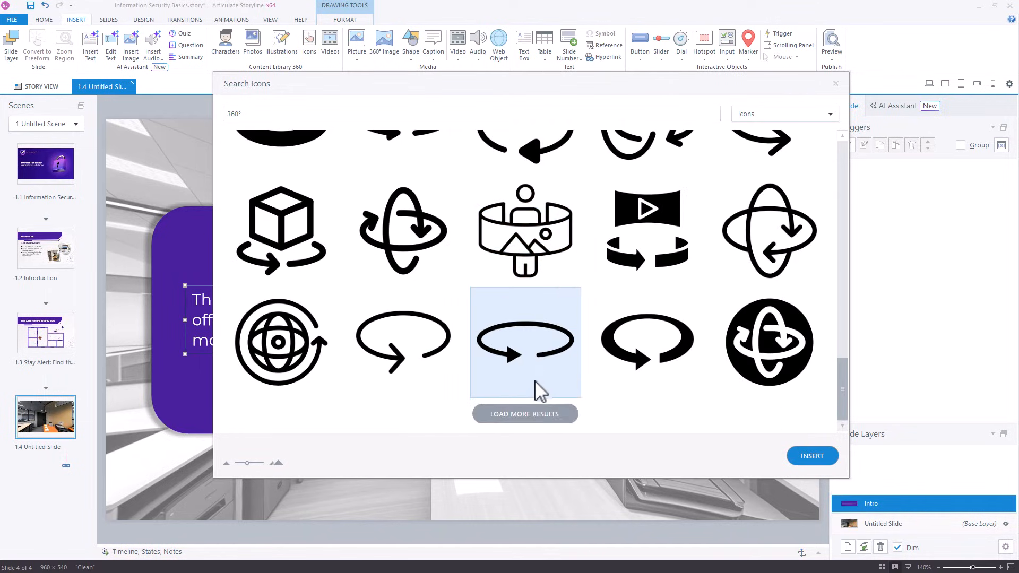
left_click(505, 416)
scroll(510, 237, "up", 2)
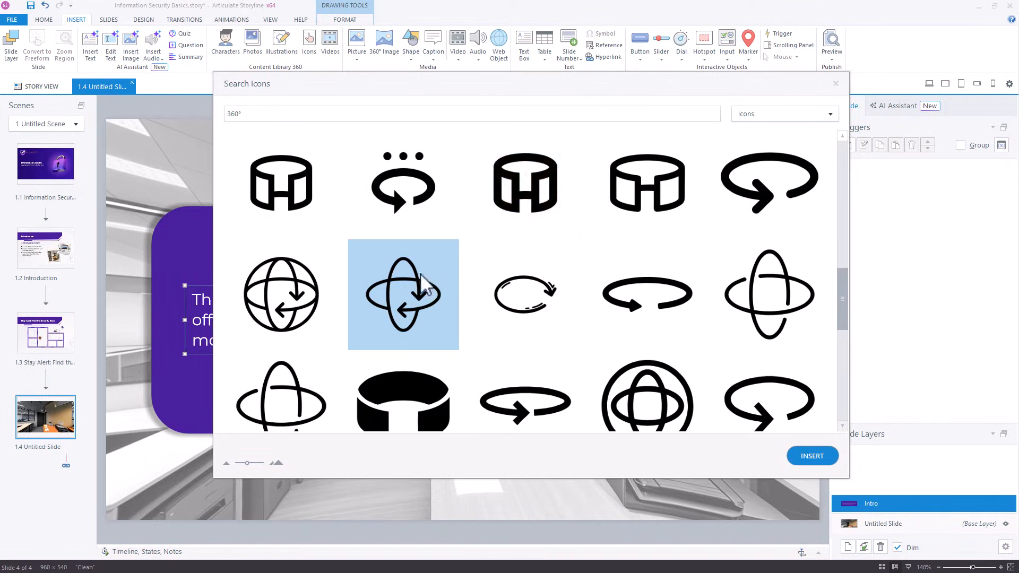
left_click(809, 457)
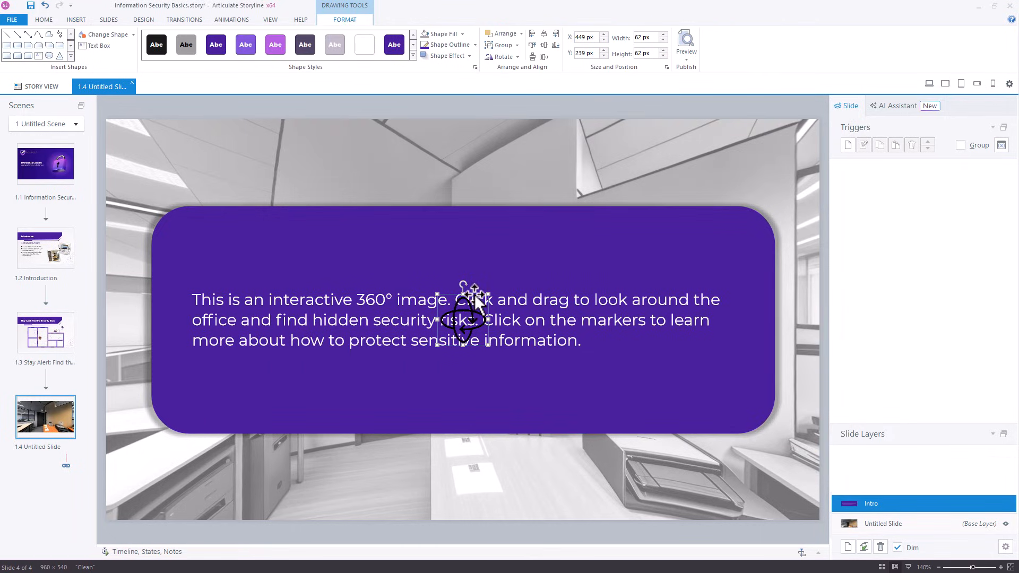
left_click_drag(475, 298, 476, 227)
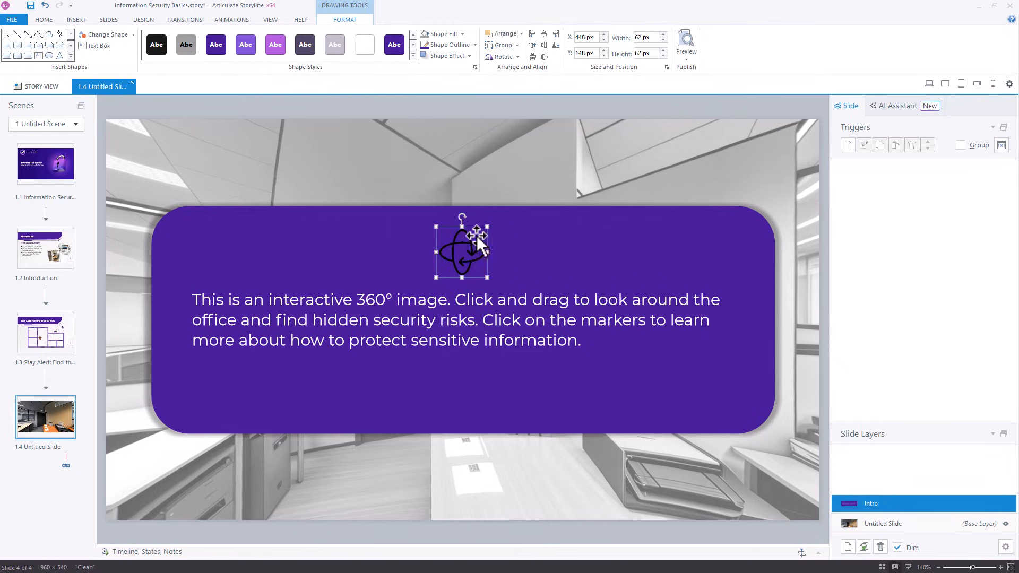
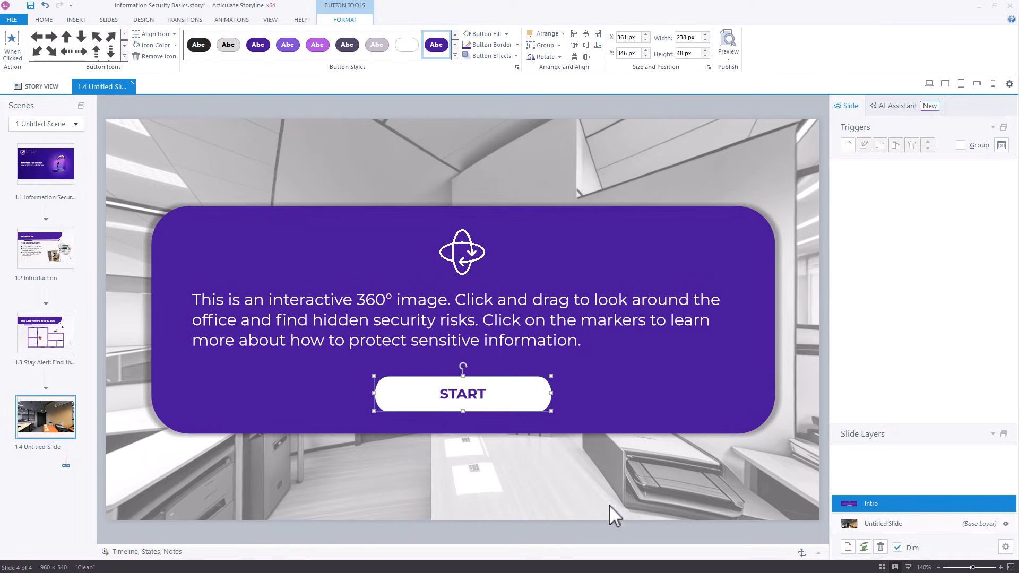
Add a trigger on the base layer that shows the Intro layer when the timeline starts on this slide
left_click(898, 524)
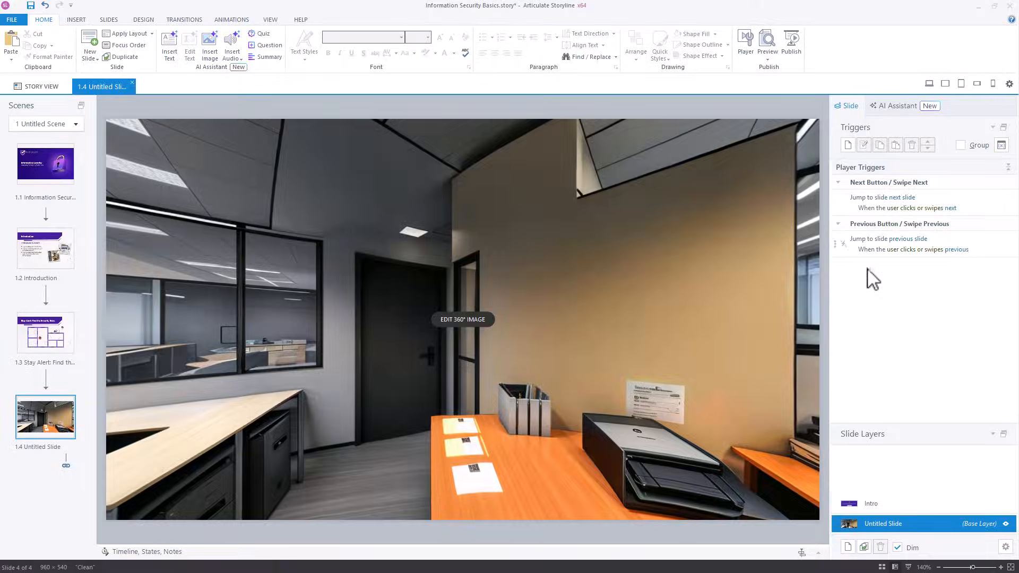
left_click(848, 144)
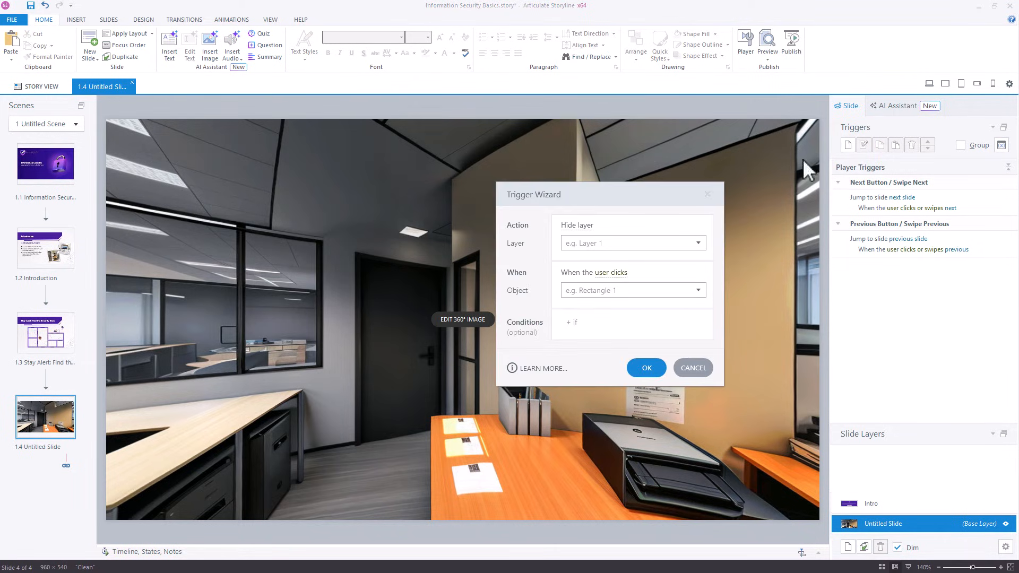
left_click_drag(636, 199, 490, 238)
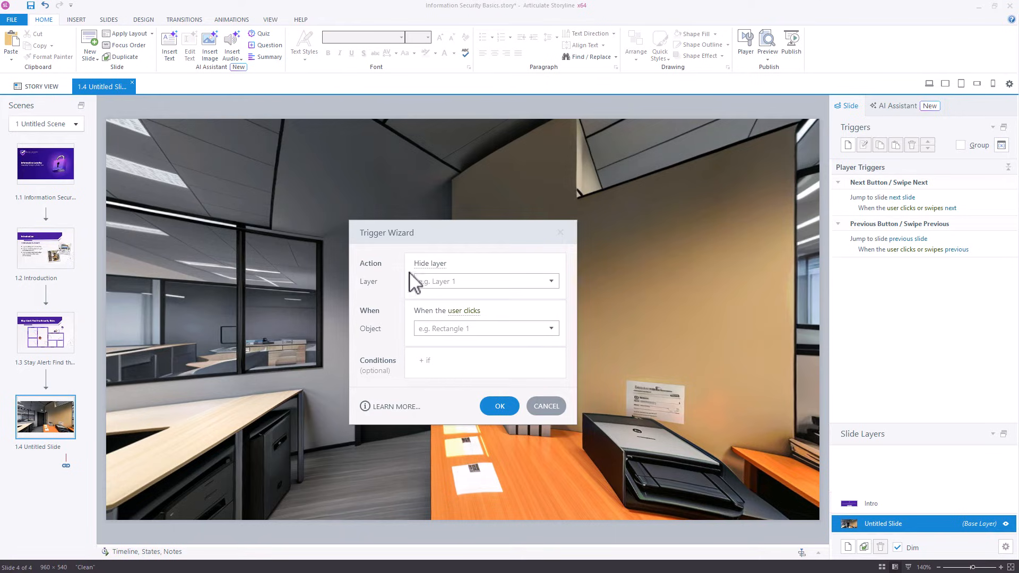
left_click(434, 263)
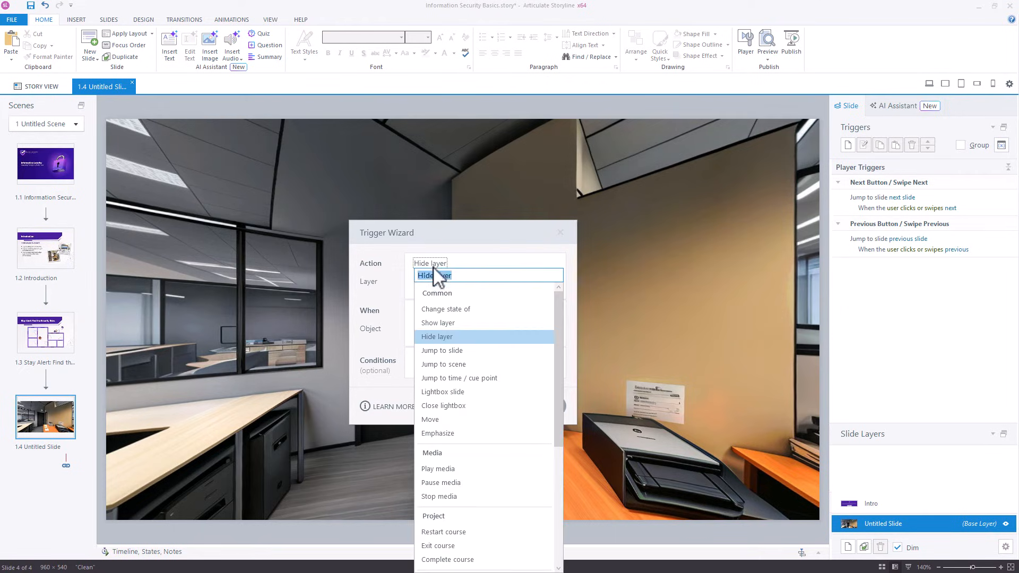
left_click(445, 324)
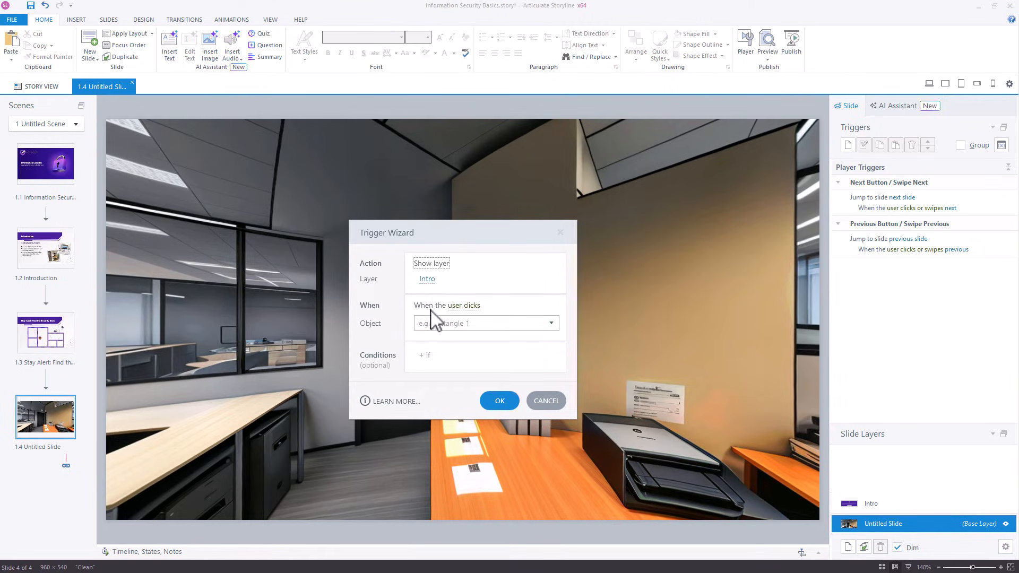
left_click(465, 306)
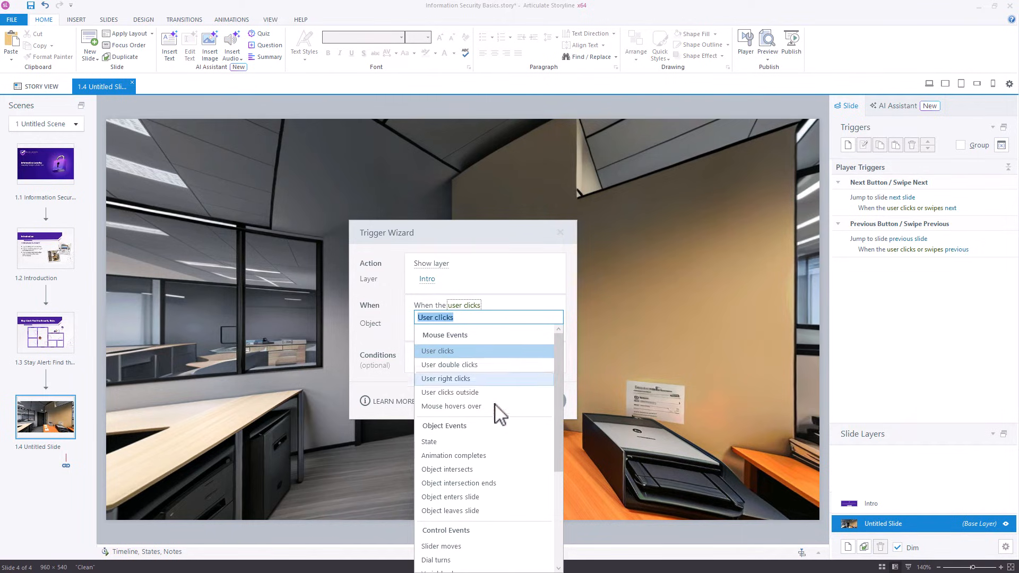
scroll(476, 428, "down", 2)
scroll(476, 435, "down", 3)
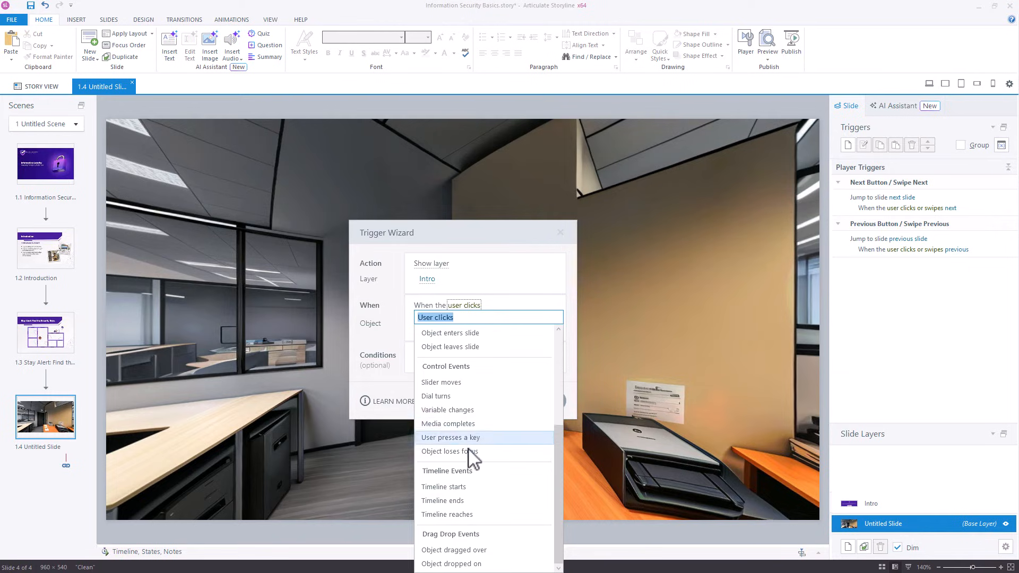
left_click(459, 487)
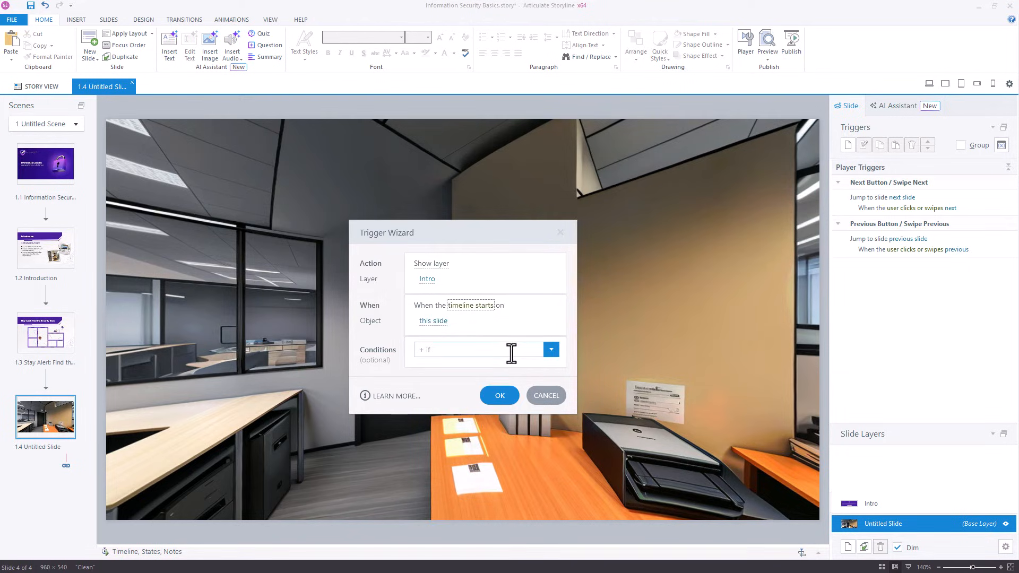
left_click(501, 397)
Preview this slide to check that the Intro layer appears, try its START button, and close the preview
left_click(767, 54)
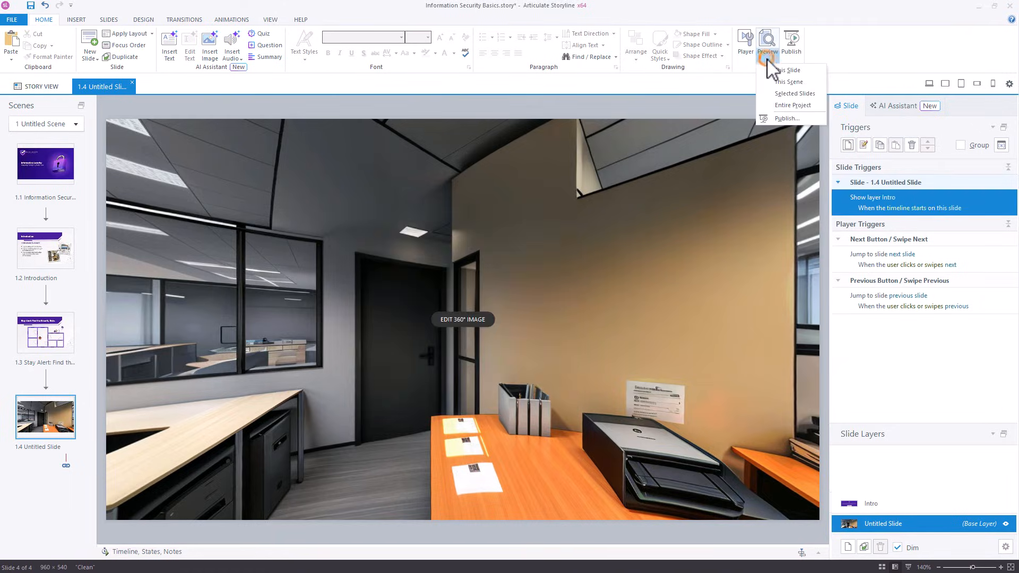
left_click(769, 70)
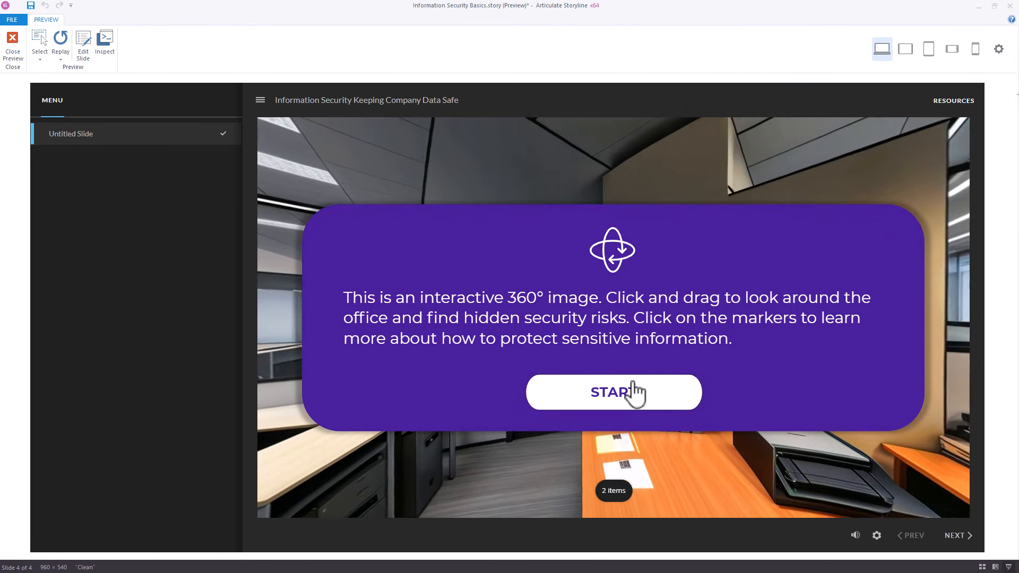
left_click(659, 394)
left_click(657, 387)
left_click(13, 48)
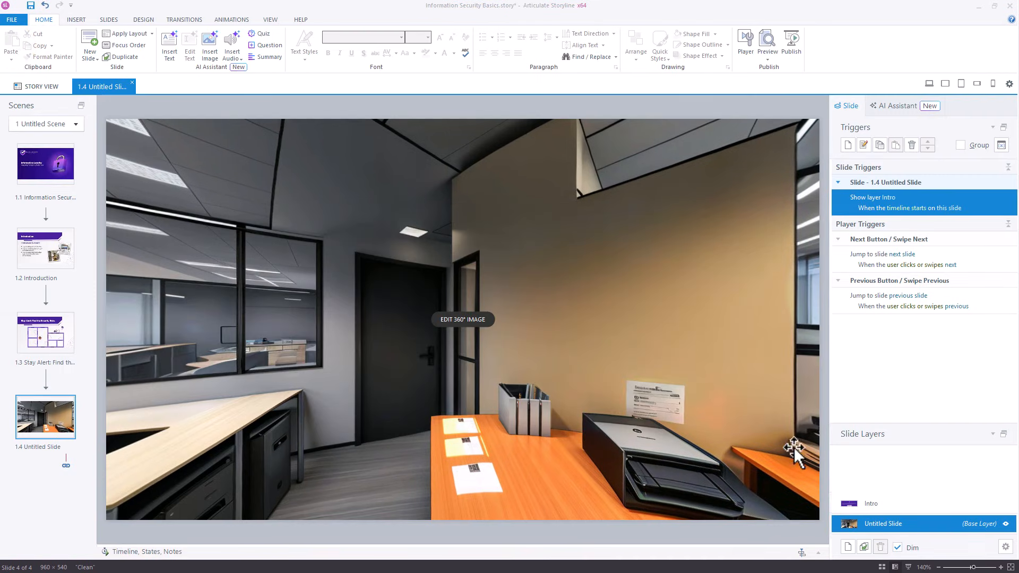
Add a trigger to the START button on the Intro layer that hides this layer when the user clicks it
left_click(883, 505)
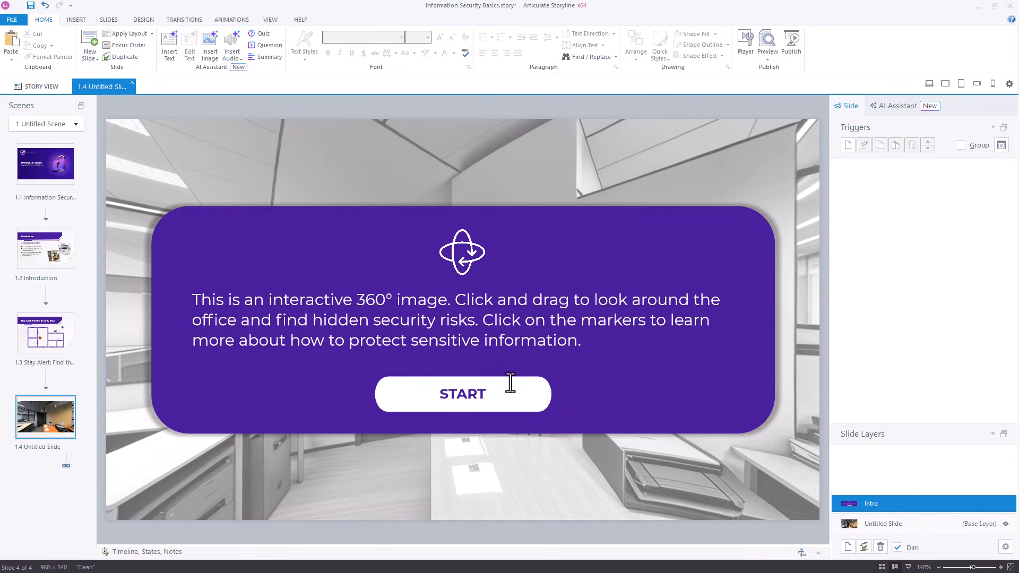
left_click(511, 376)
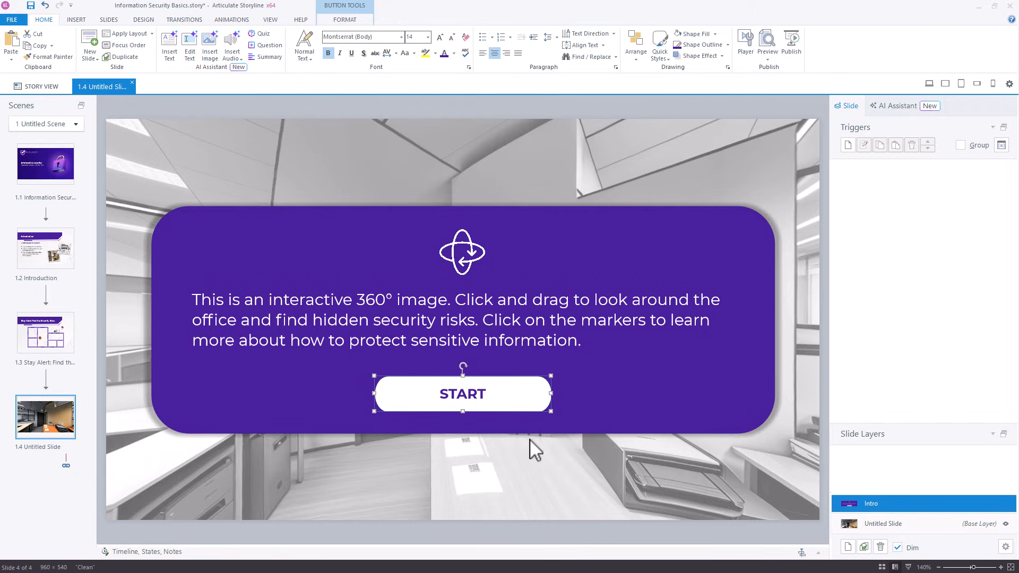
left_click(848, 146)
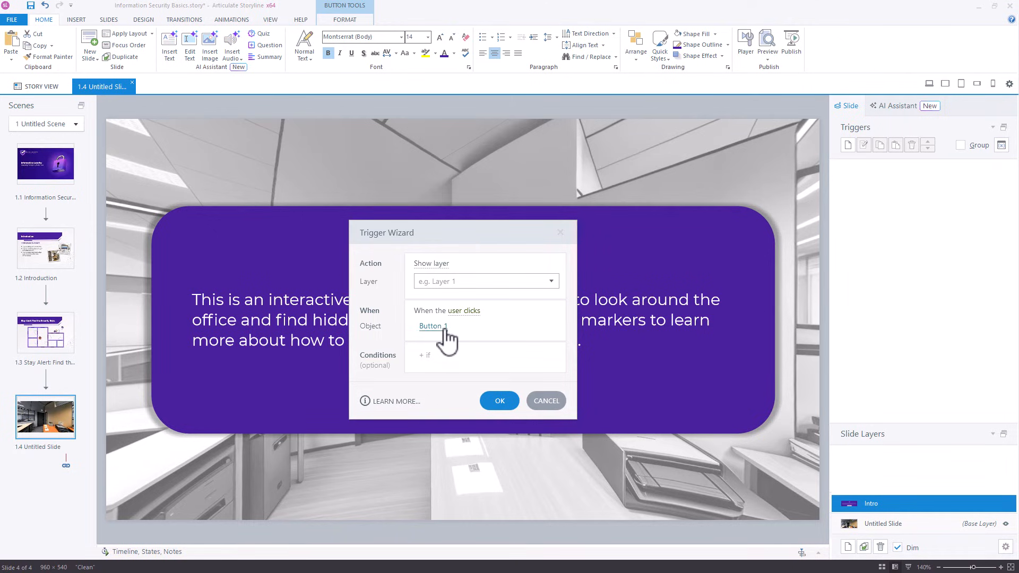
left_click(431, 265)
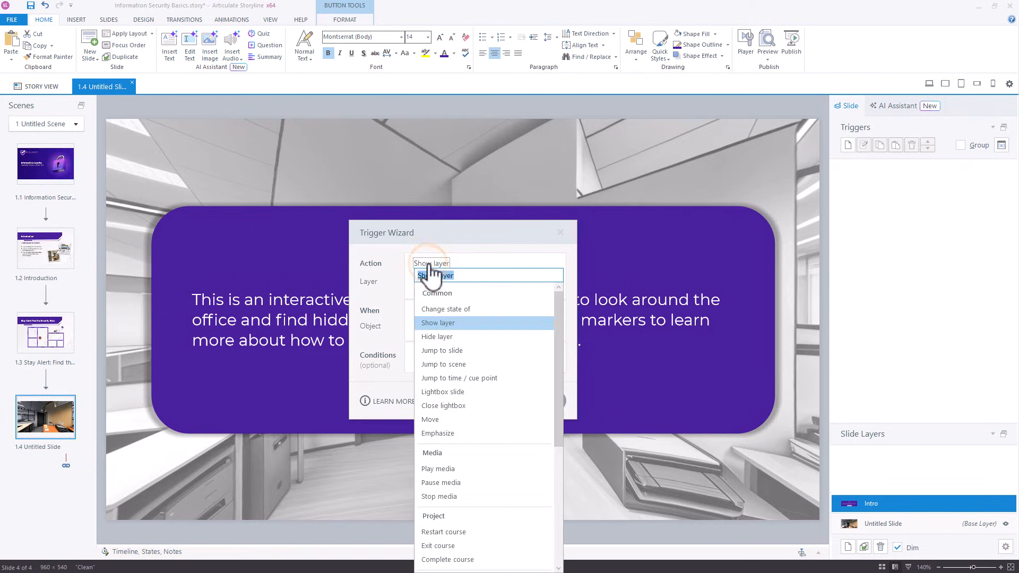
left_click(444, 338)
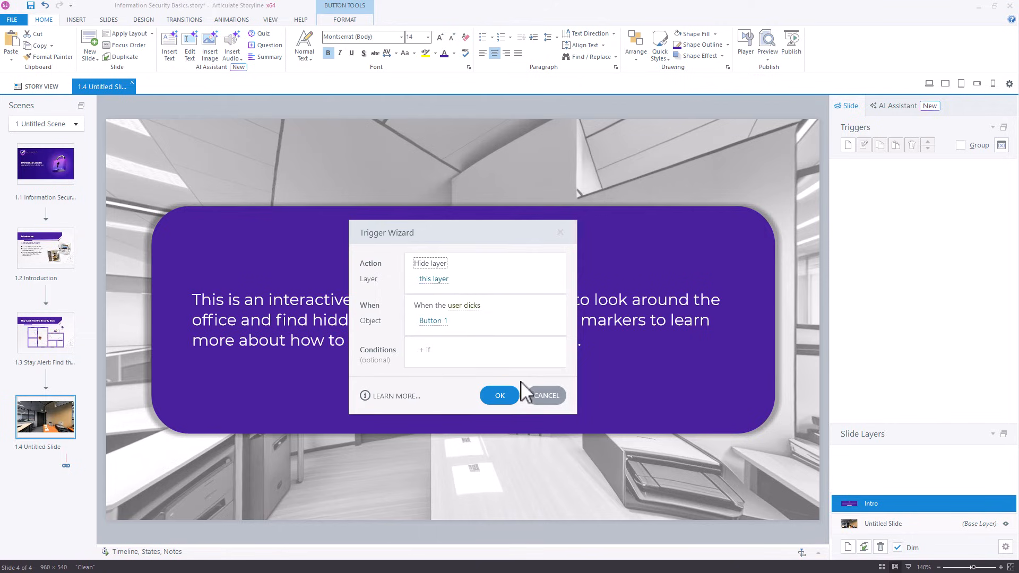
left_click(498, 396)
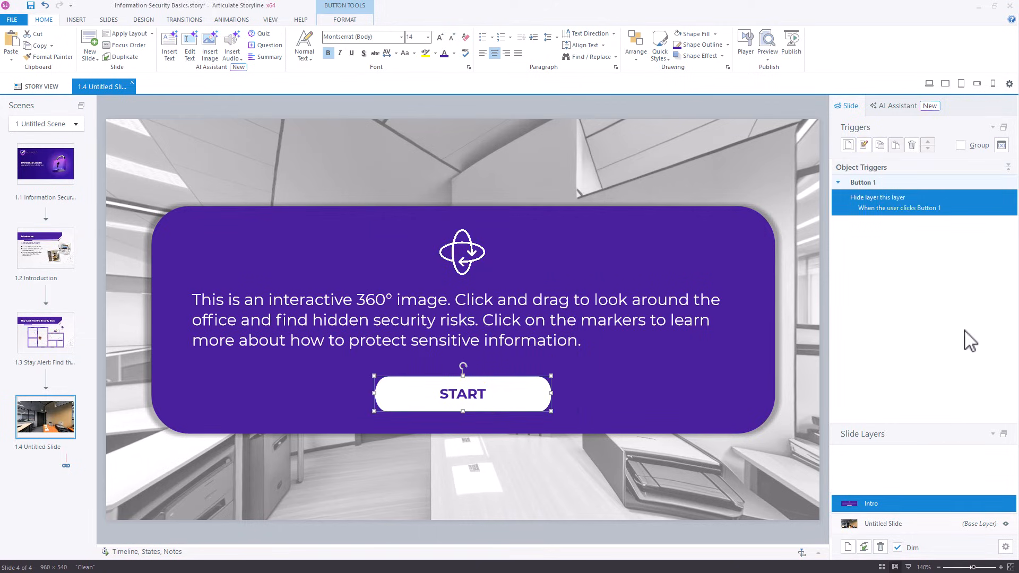
Preview this slide to test the START button and look around the 360° image, then return to editing and save the project
left_click(768, 56)
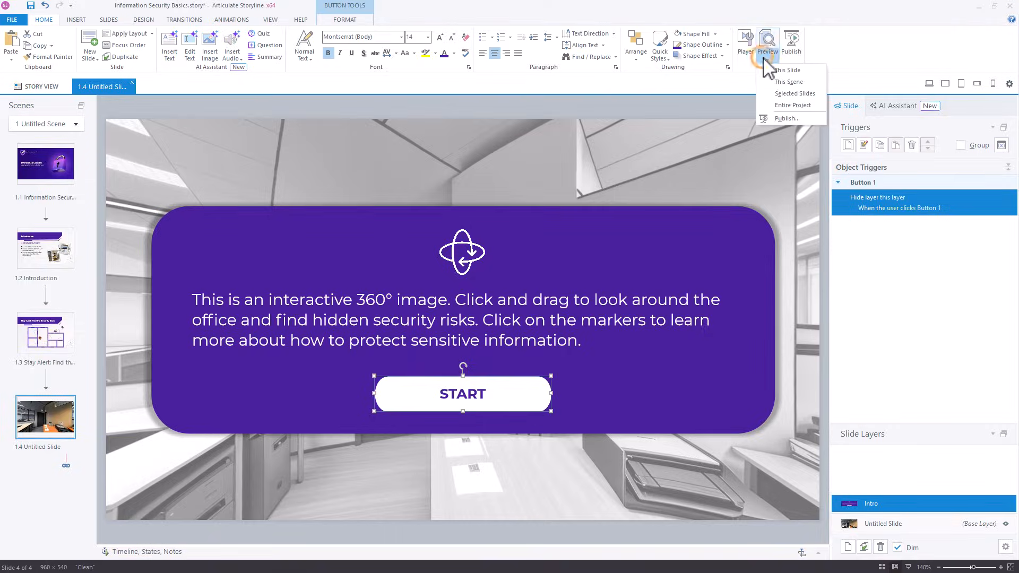
left_click(788, 70)
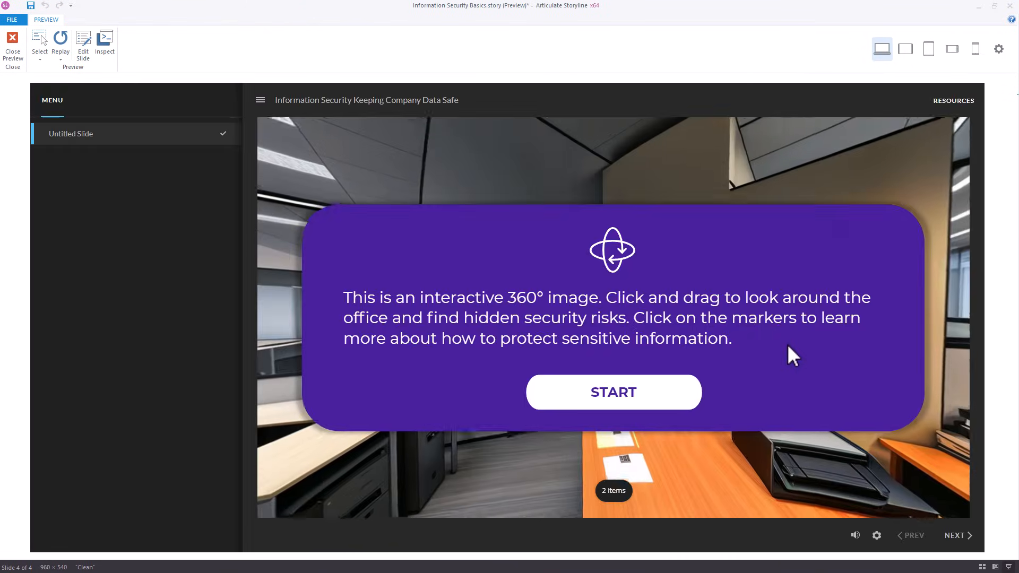
left_click(602, 392)
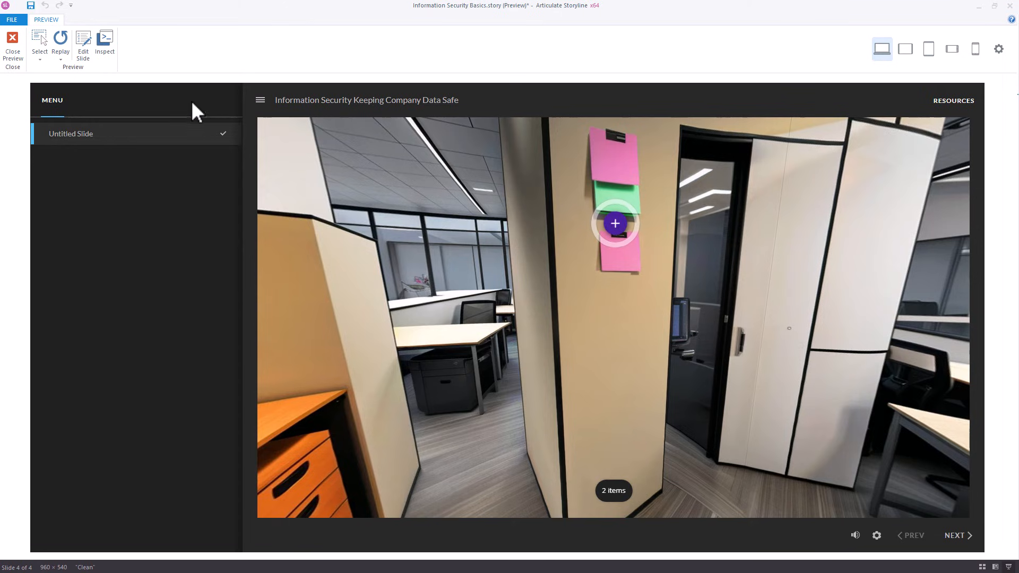
left_click(13, 53)
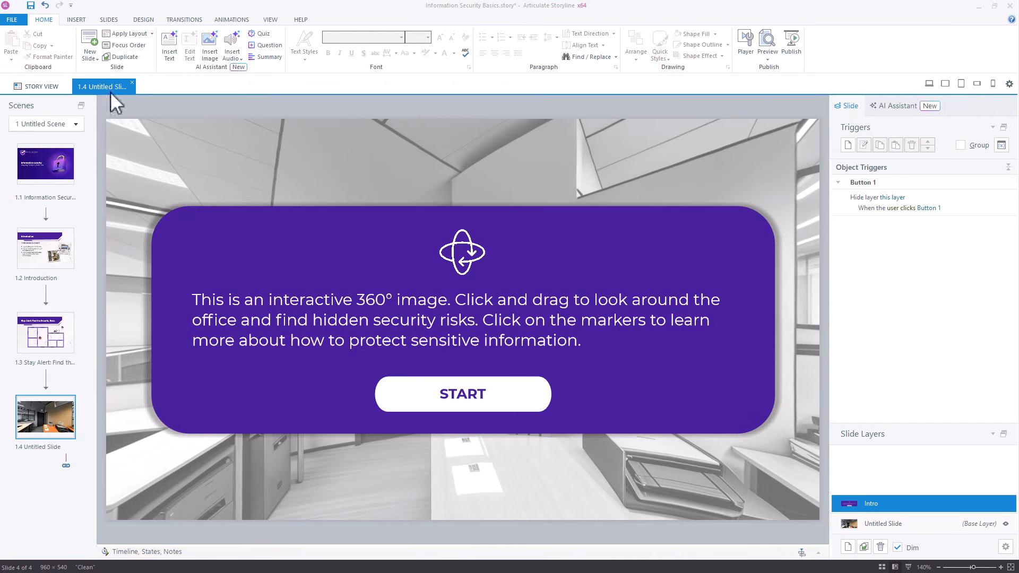
left_click(31, 6)
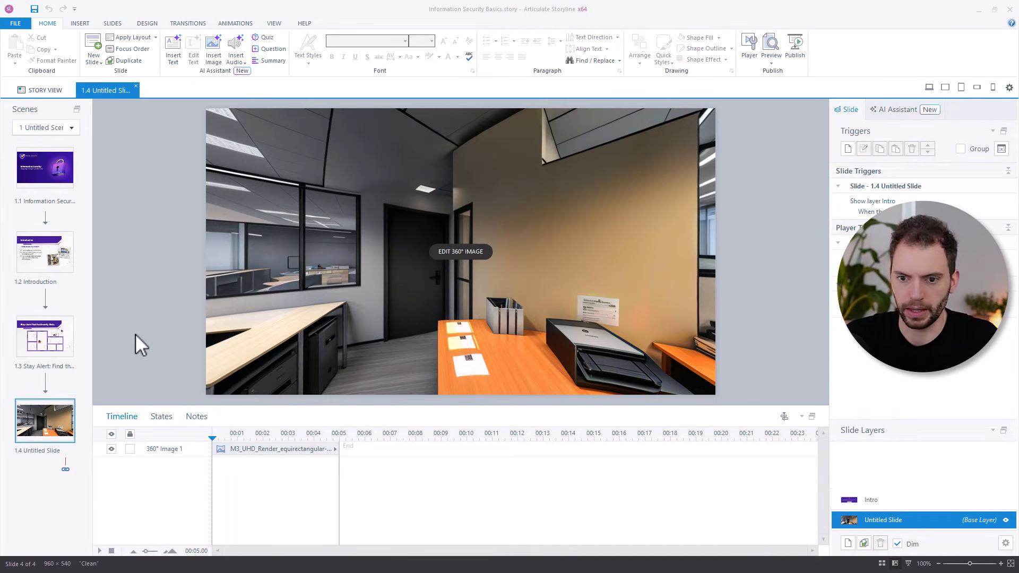
Browse the Content Library 360 templates for a new slide, examining the layouts each template offers
left_click(94, 67)
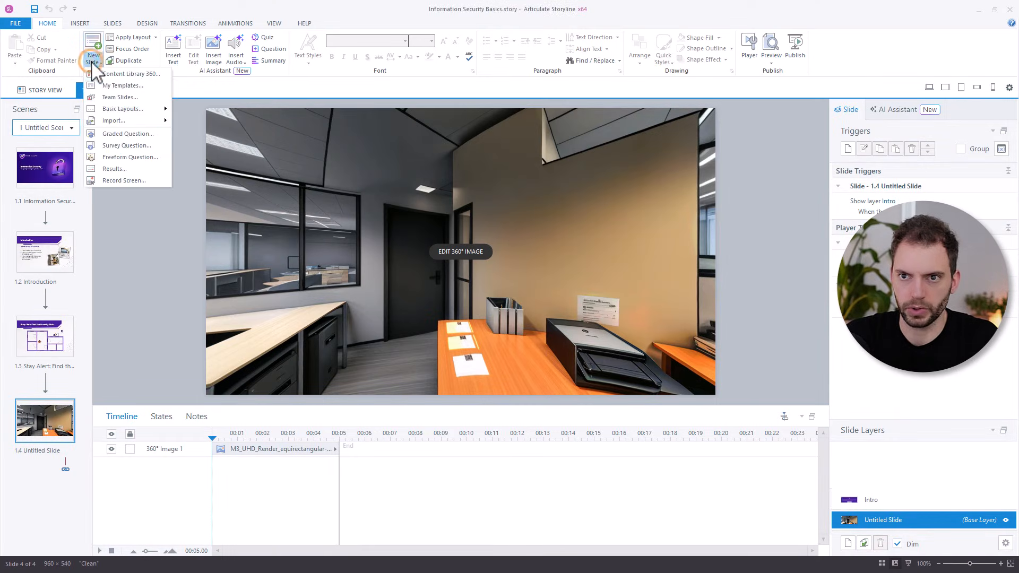
left_click(154, 74)
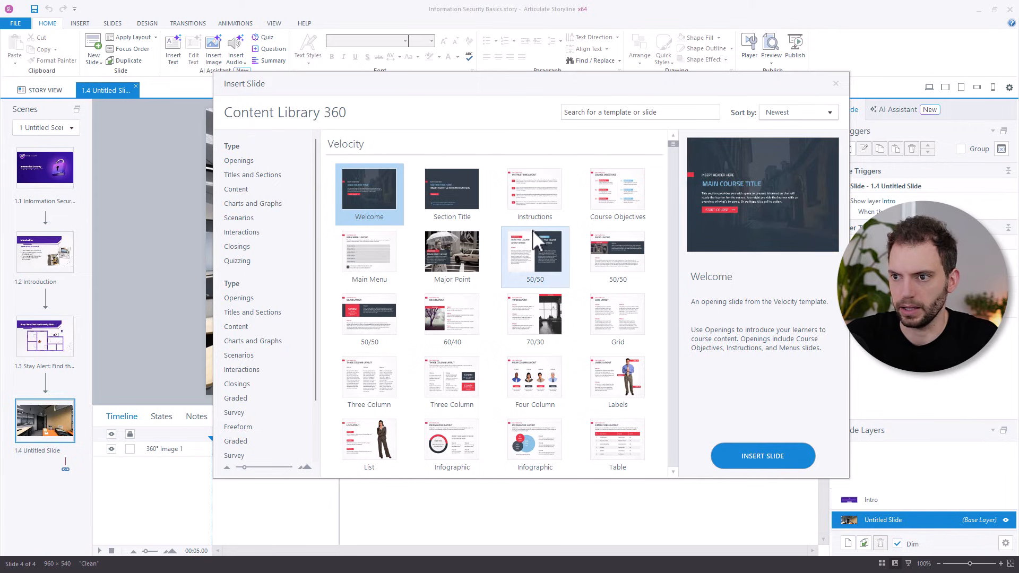
scroll(494, 229, "down", 10)
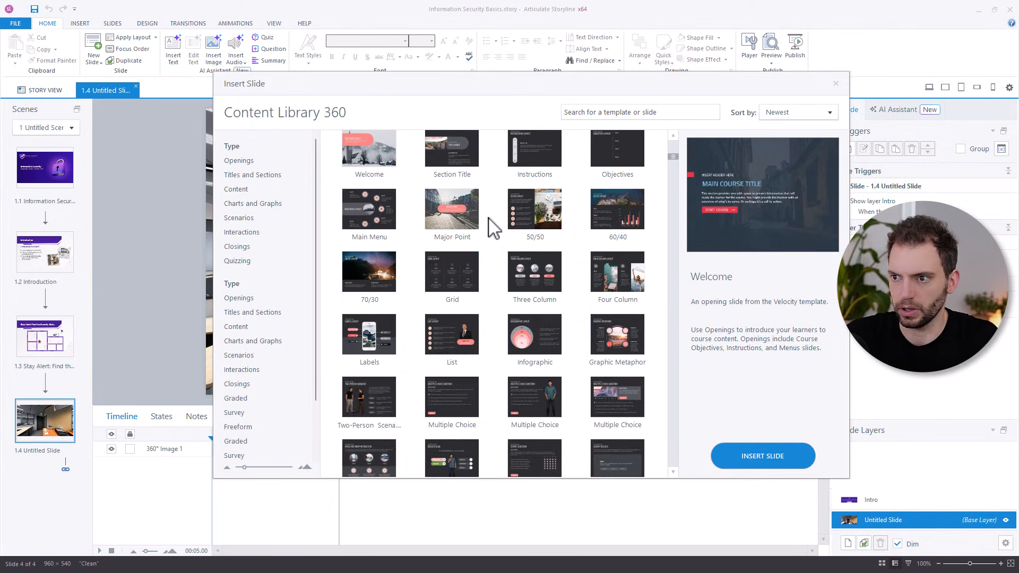
scroll(494, 228, "down", 20)
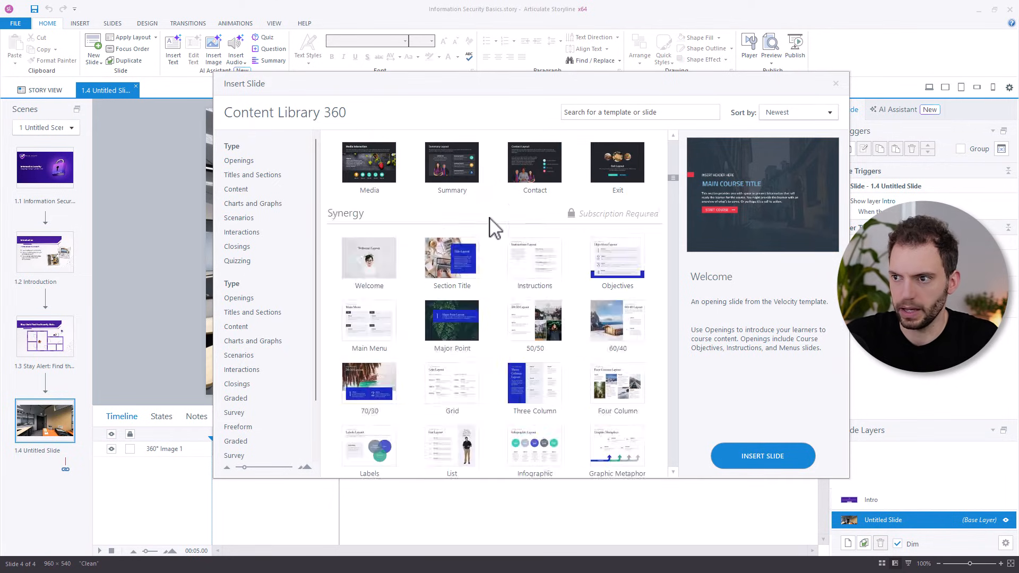
scroll(493, 228, "down", 8)
scroll(494, 228, "down", 15)
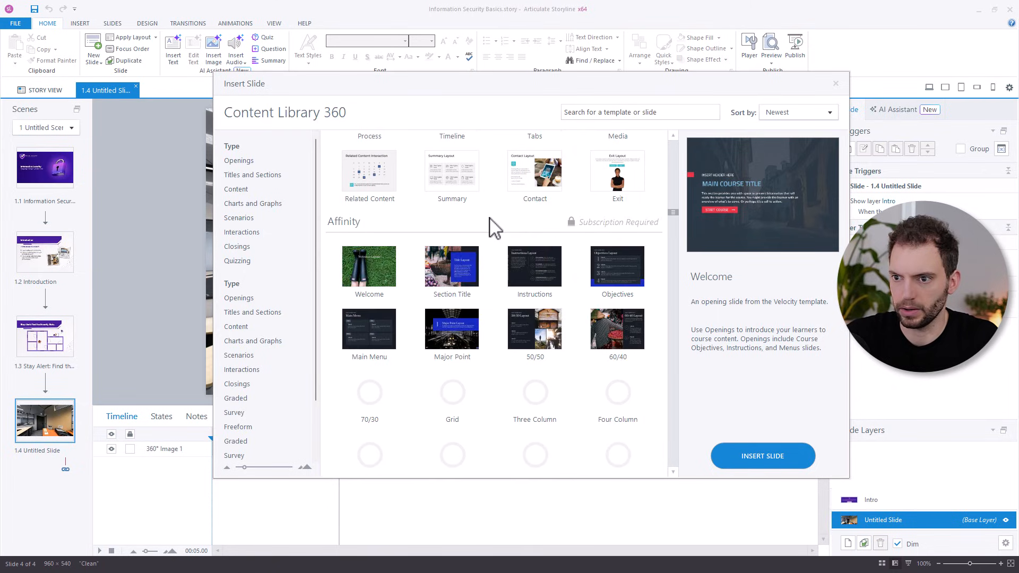
scroll(494, 228, "up", 15)
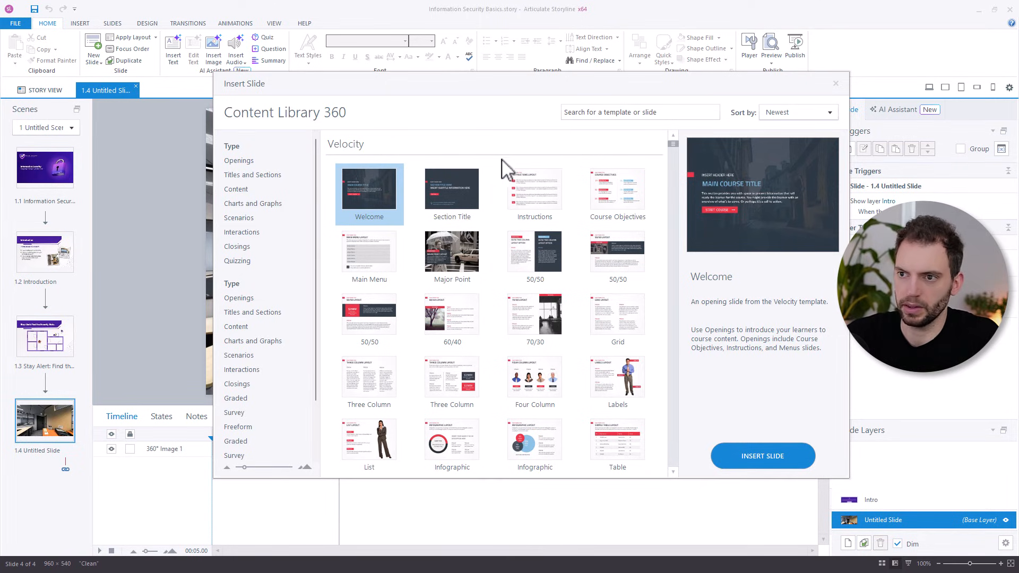
scroll(498, 167, "down", 10)
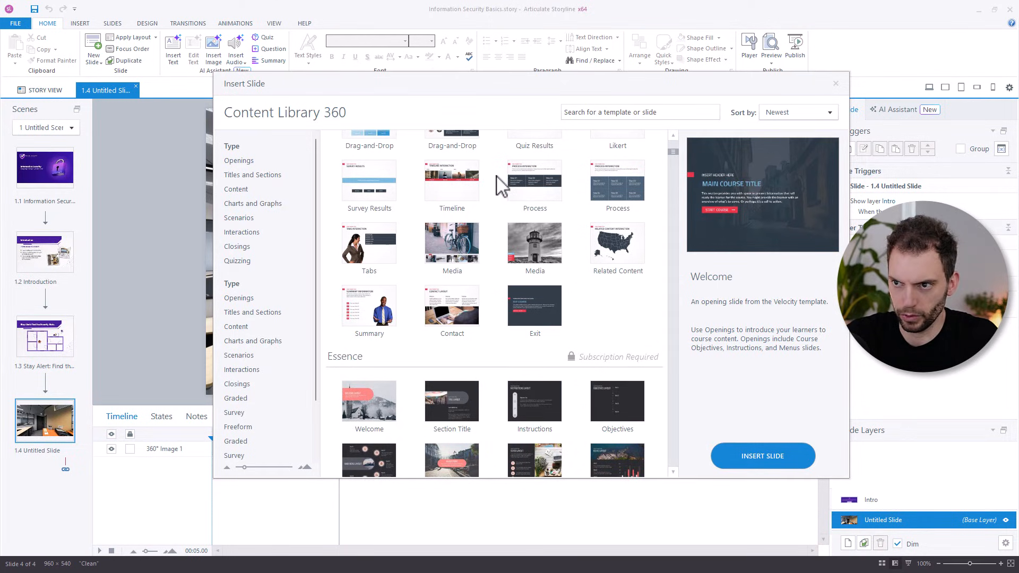
scroll(502, 186, "up", 2)
scroll(501, 186, "up", 8)
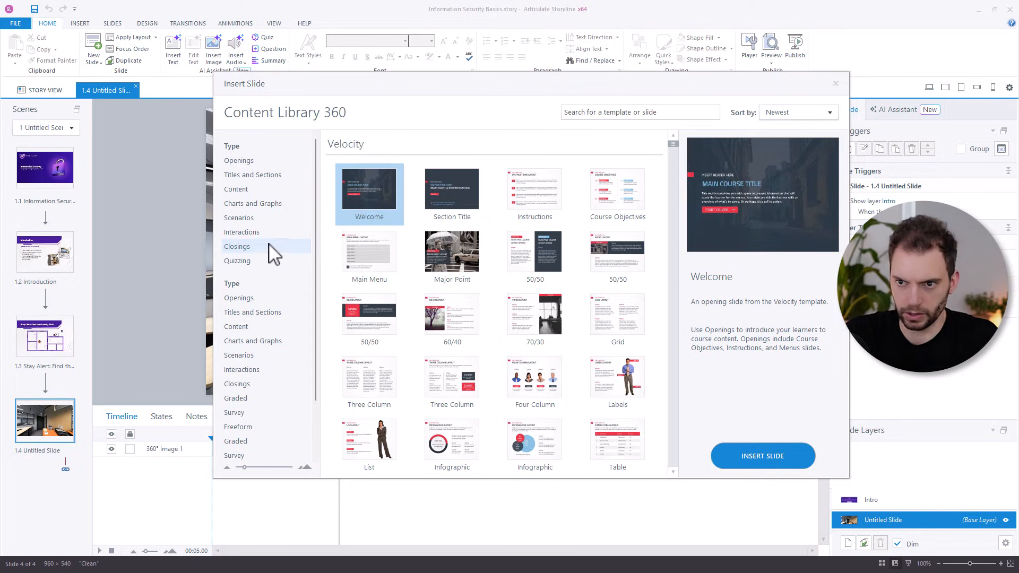
Insert the first Process interaction slide of the Velocity template from the Content Library 360 interactions
left_click(257, 234)
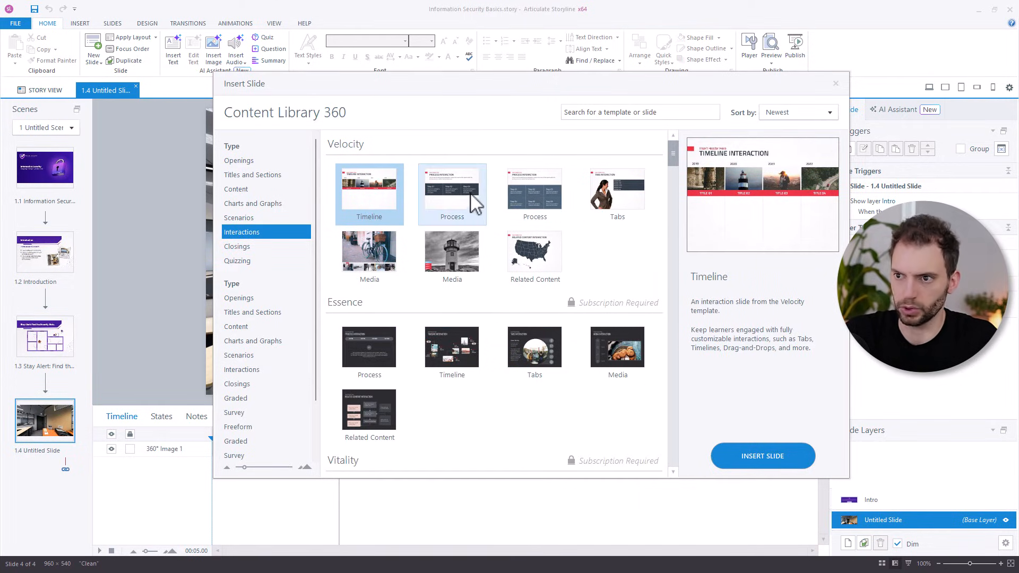
left_click(452, 202)
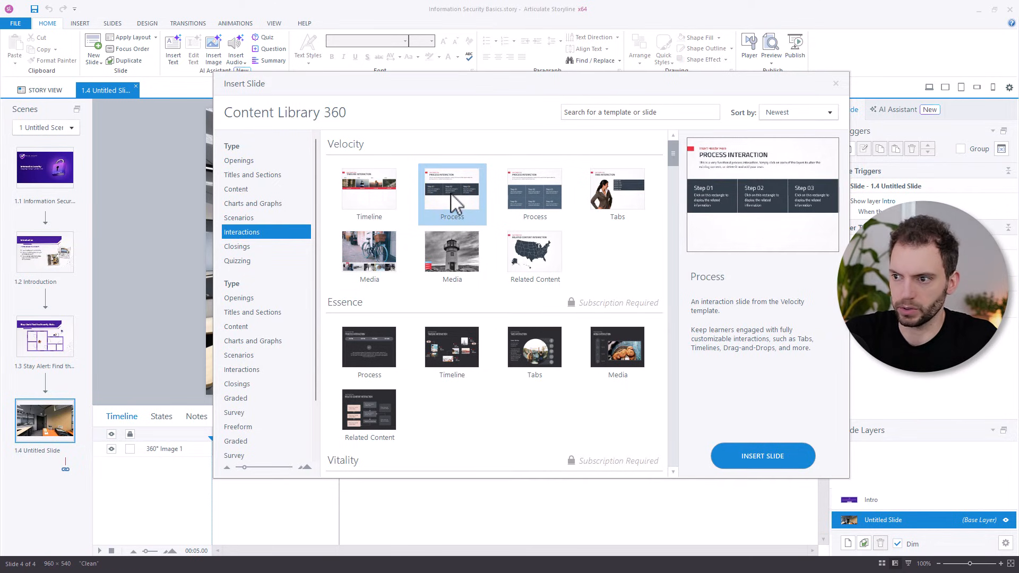
left_click(529, 251, "ctrl")
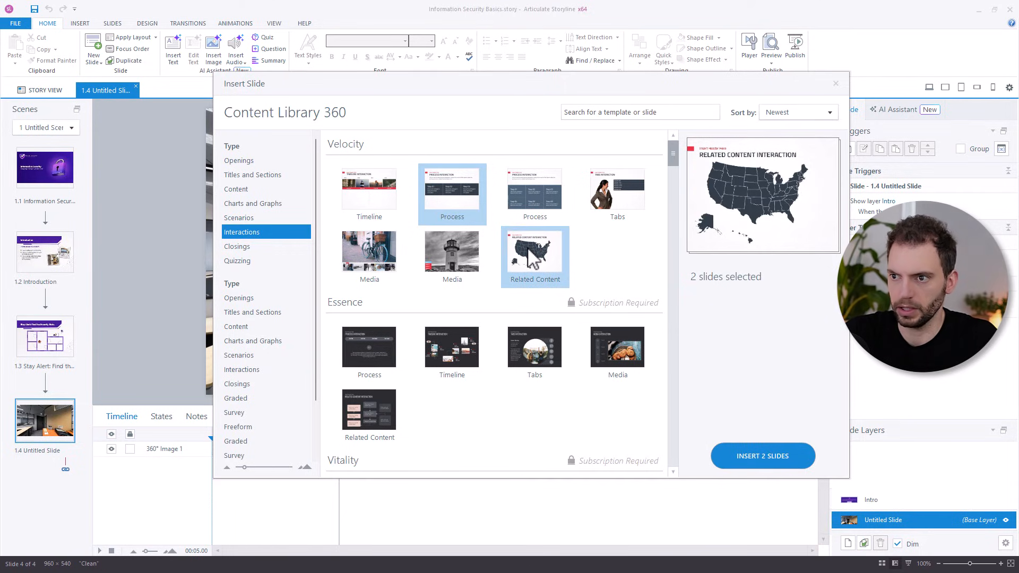
left_click(375, 198, "shift")
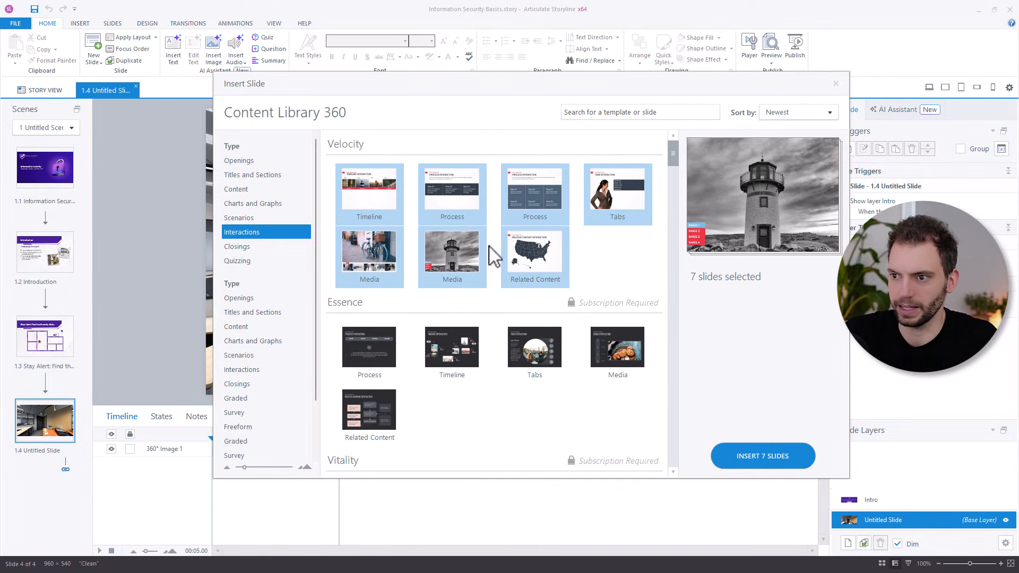
left_click(452, 348)
left_click(448, 194)
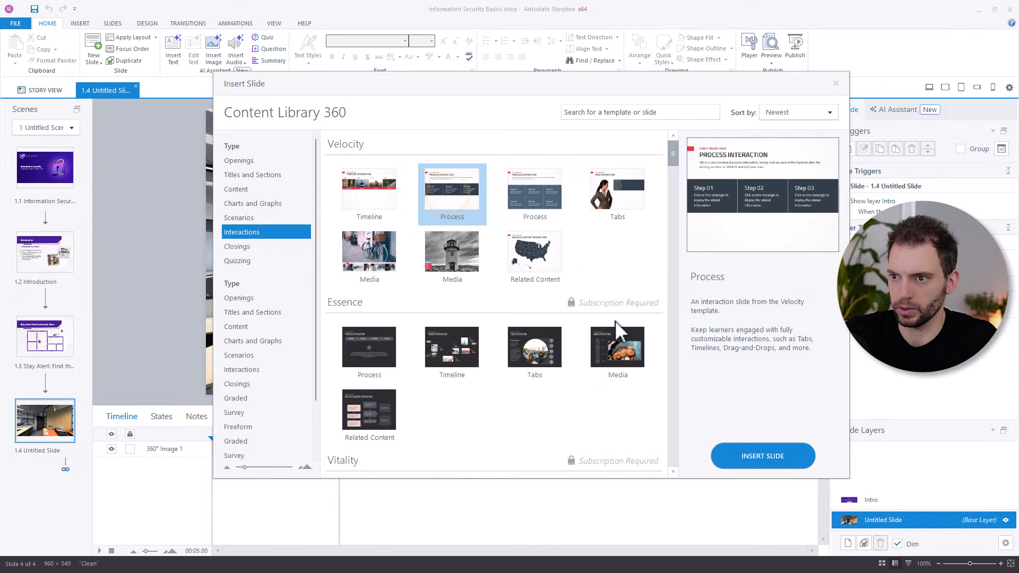
left_click(766, 456)
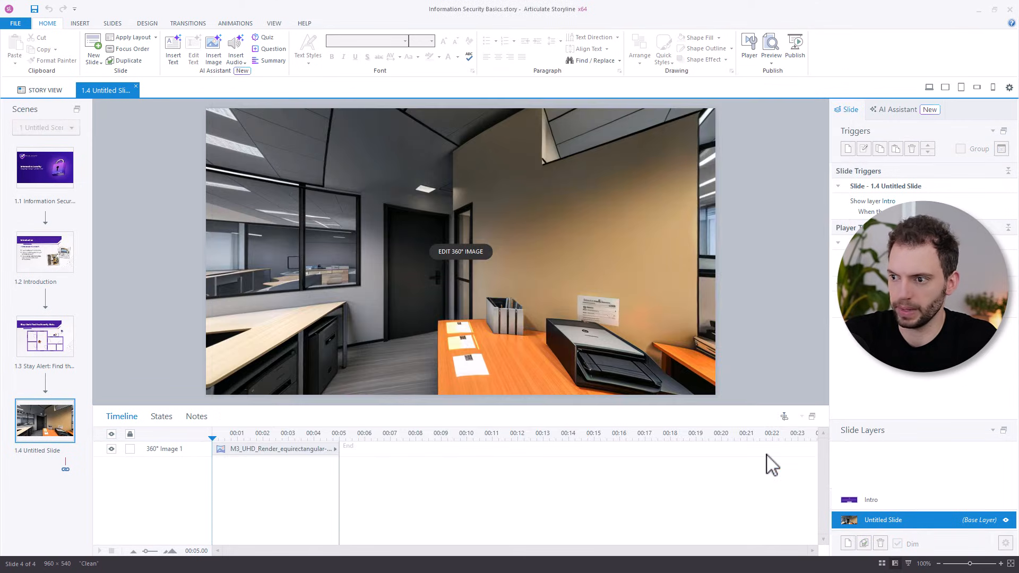
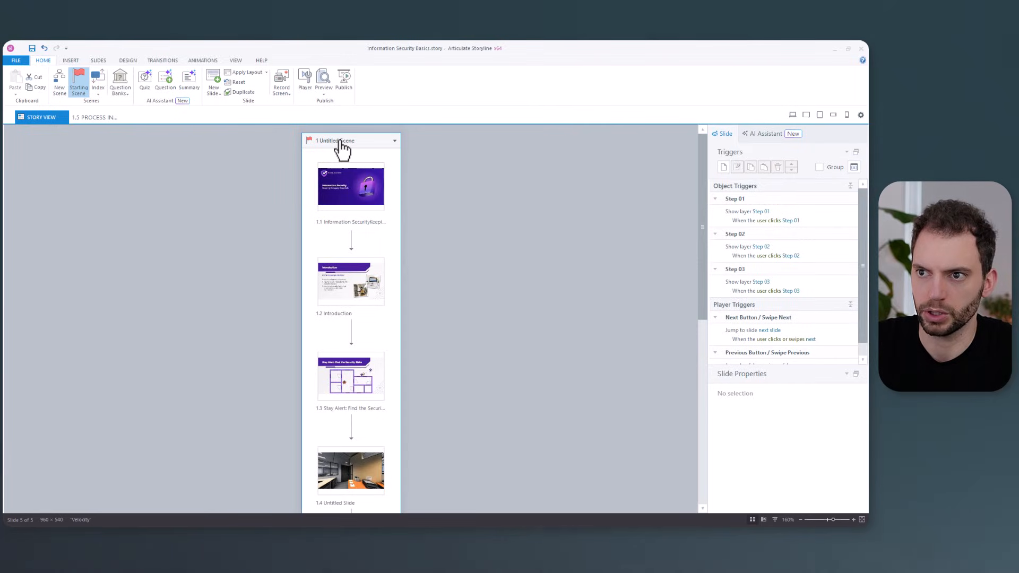
Rename scene 1 as Basics in the story overview
double_click(339, 141)
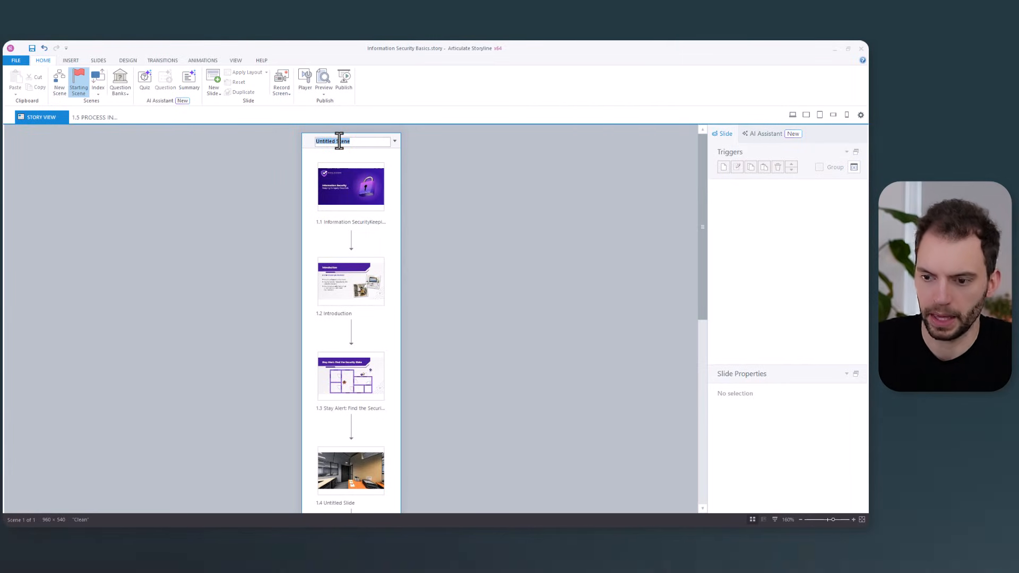
type("Int")
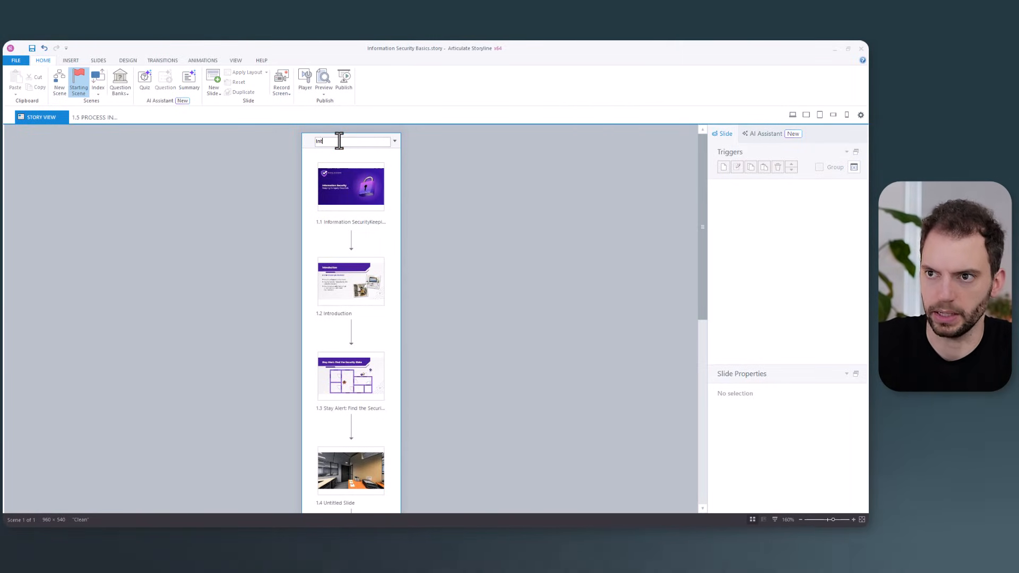
key("BackSpace")
key("BackSpace")
key("BackSpace")
key("BackSpace")
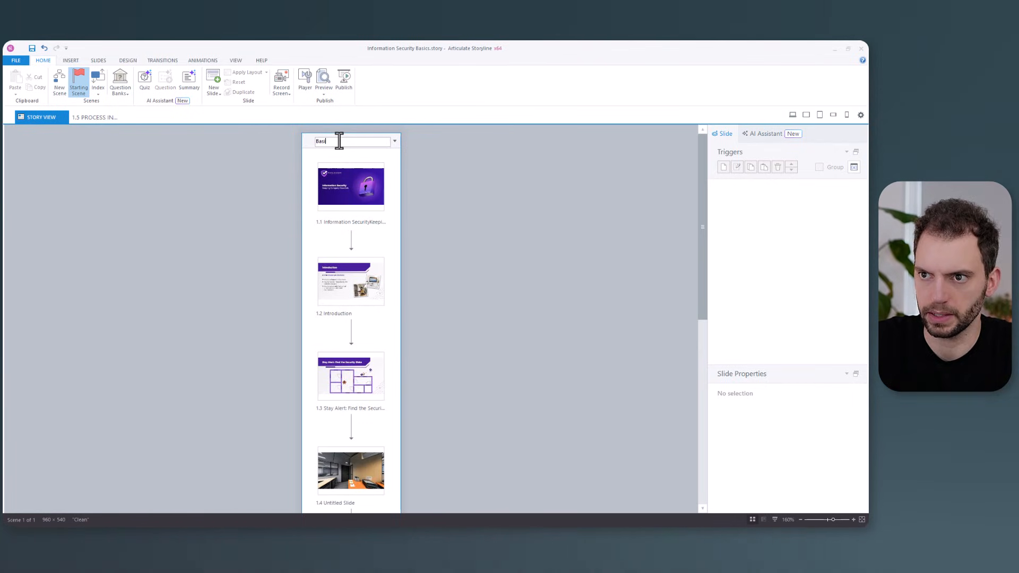
type("Basics")
key("Return")
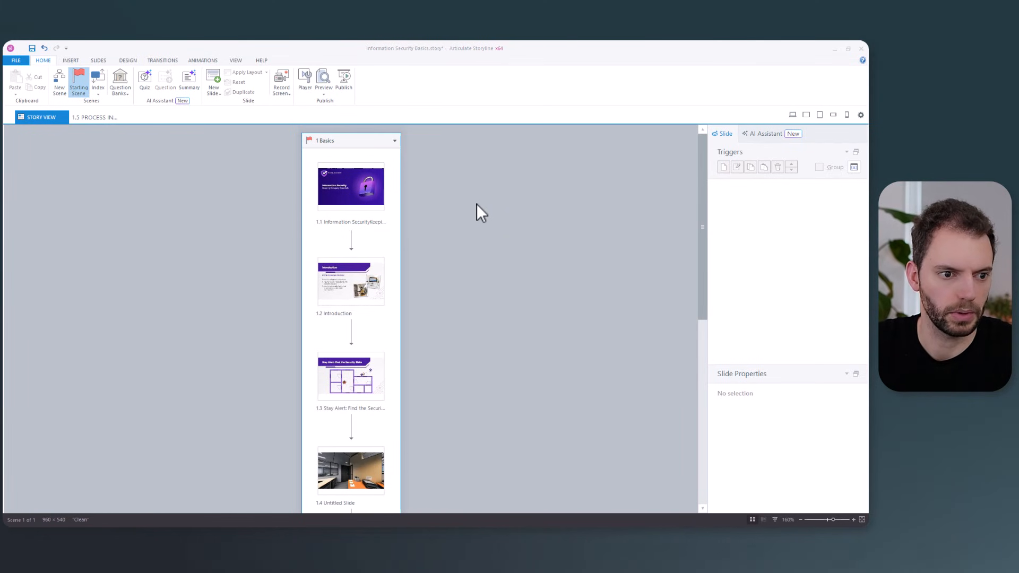
Look up the slide 1.1 heading in the Word storyboard and rename slide 1.1 in Storyline as Course Title
key("alt+Tab")
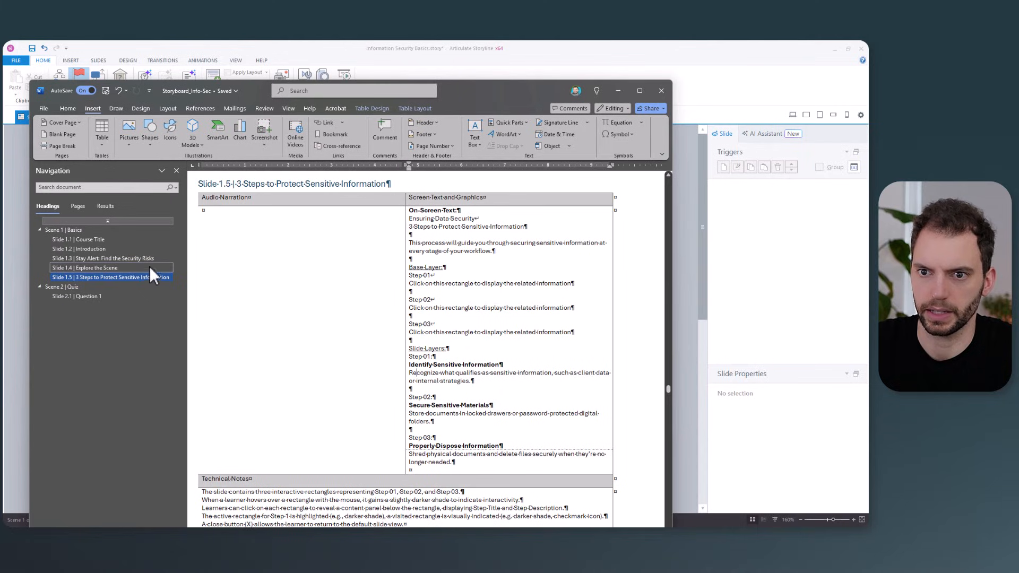
left_click(111, 240)
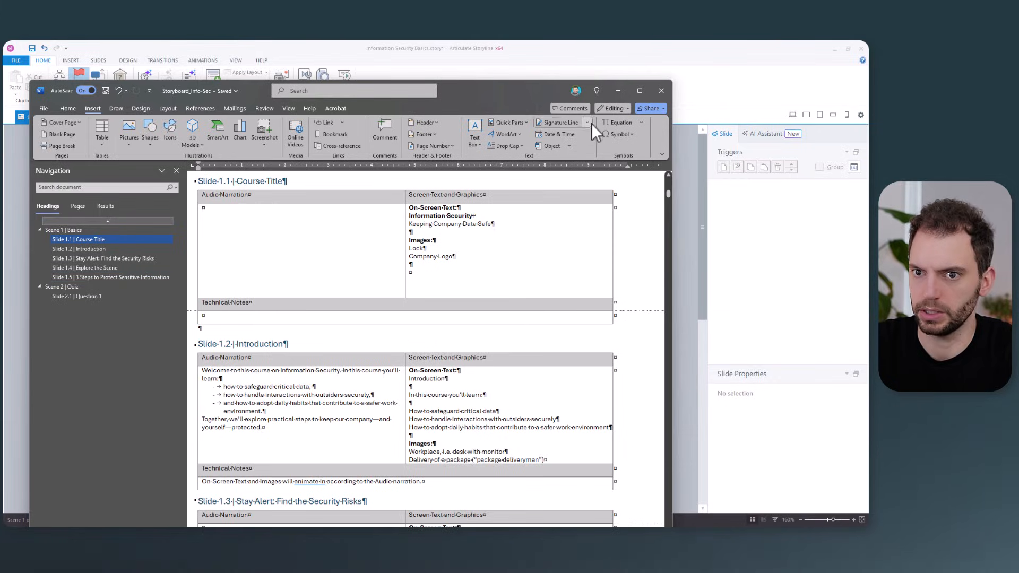
left_click(620, 93)
left_click(349, 222)
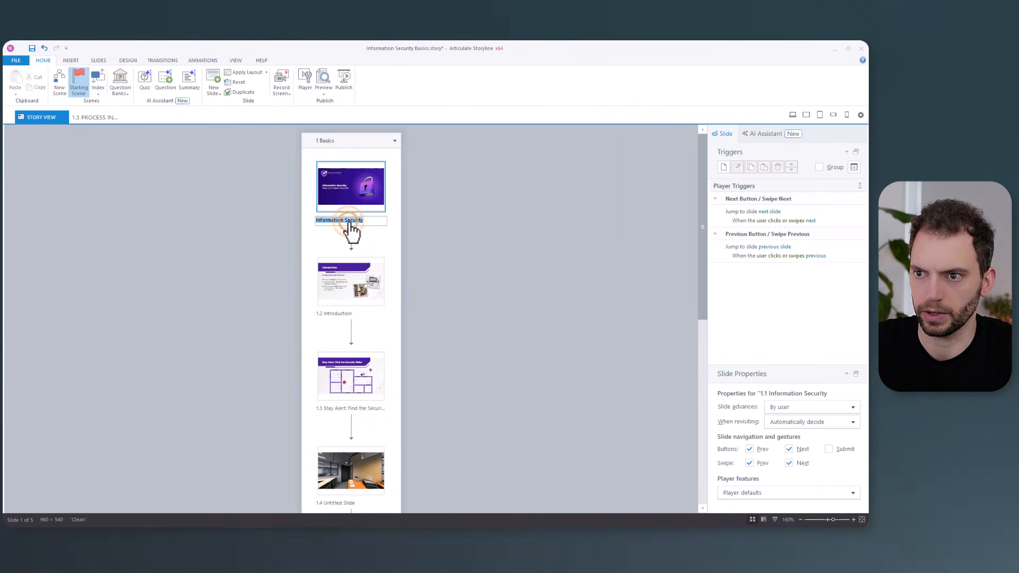
type("Course Title")
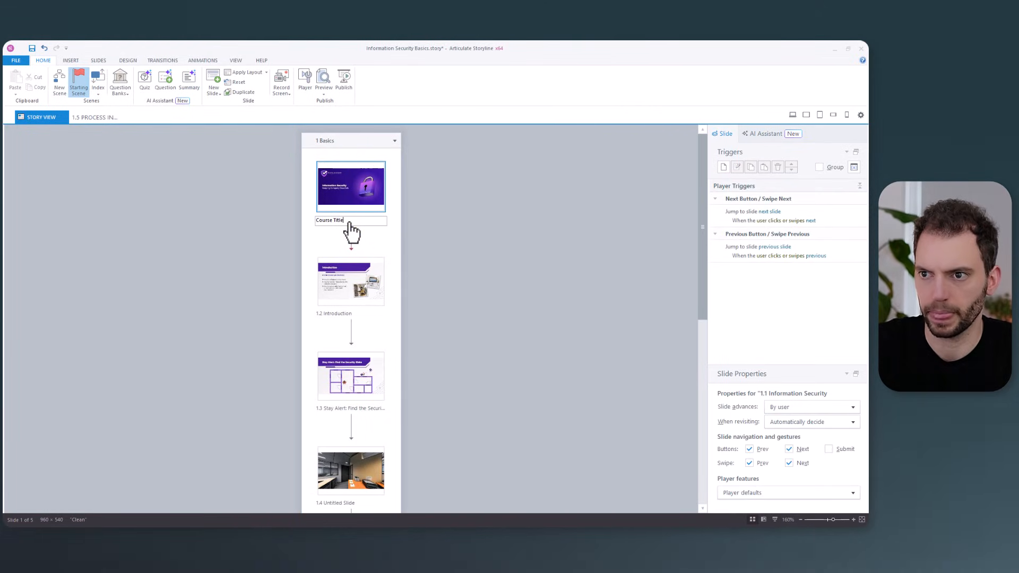
key("Return")
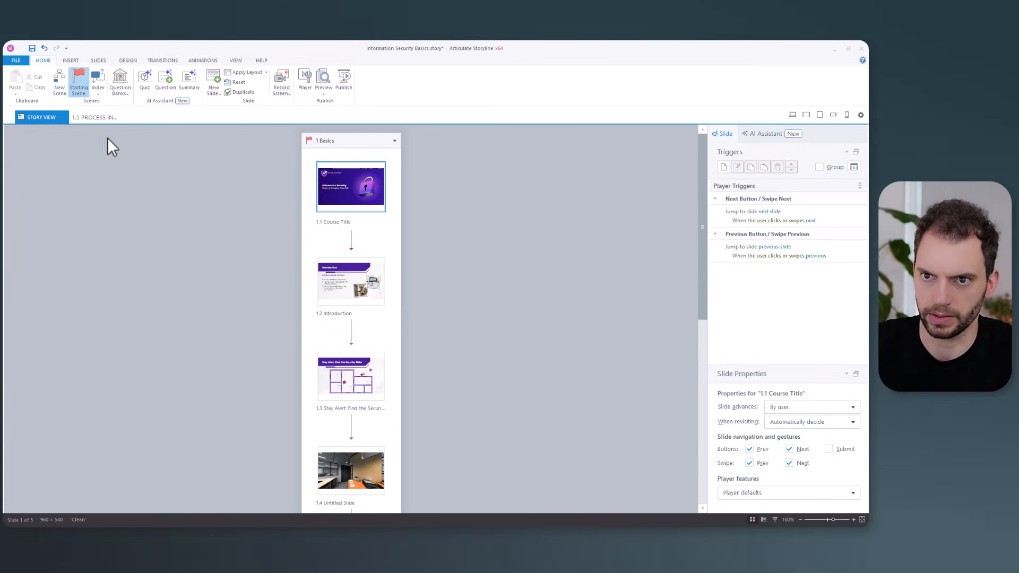
Rename slide 1.4, the 360° office slide, as Explore the Scene
scroll(423, 356, "down", 3)
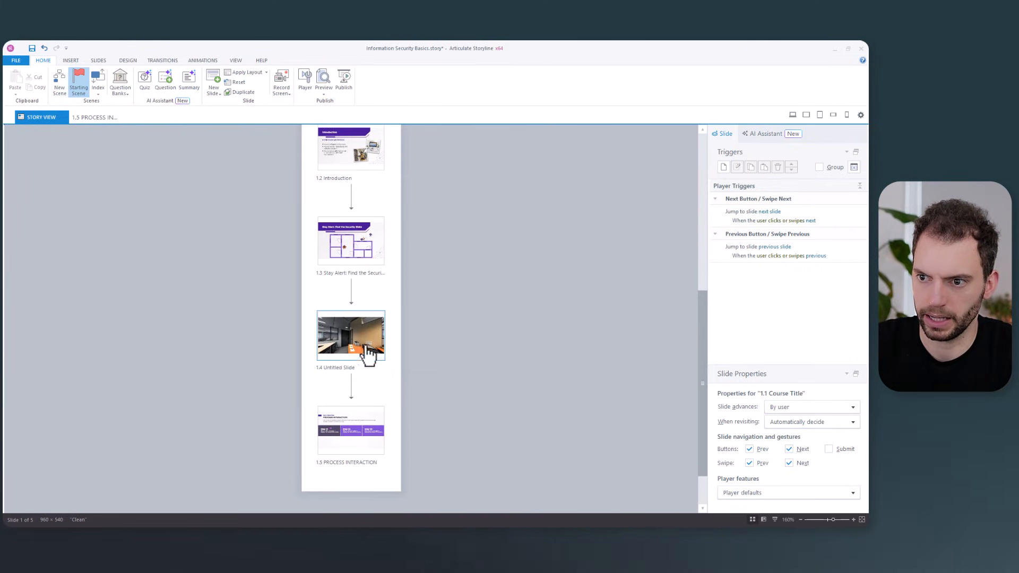
double_click(336, 369)
type("E")
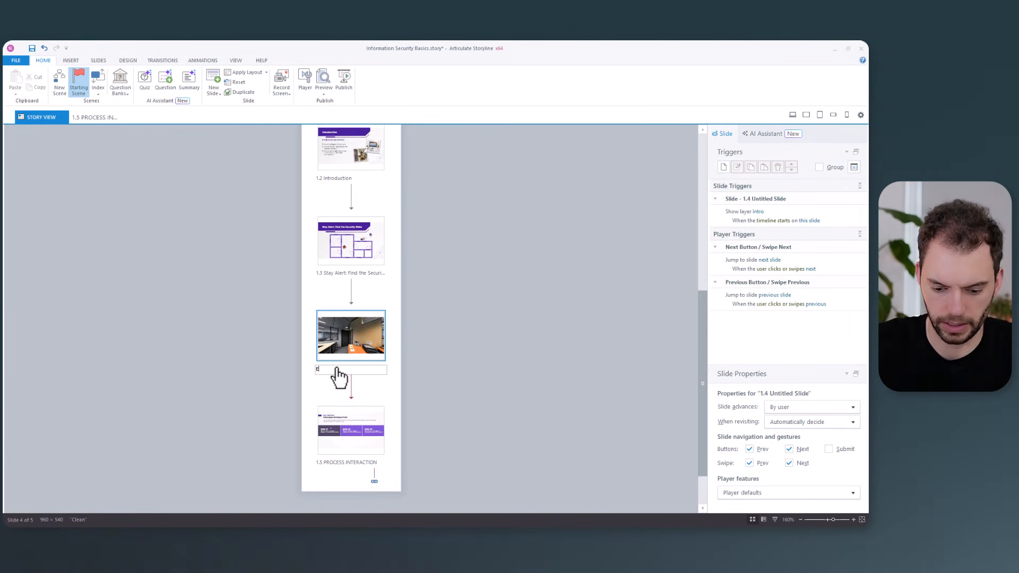
type("xplore")
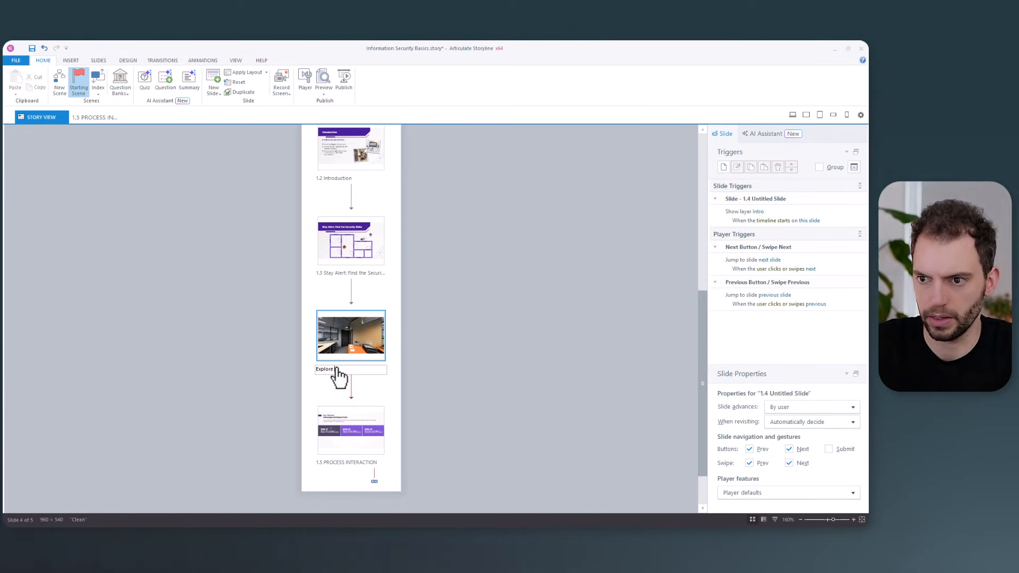
type(" the")
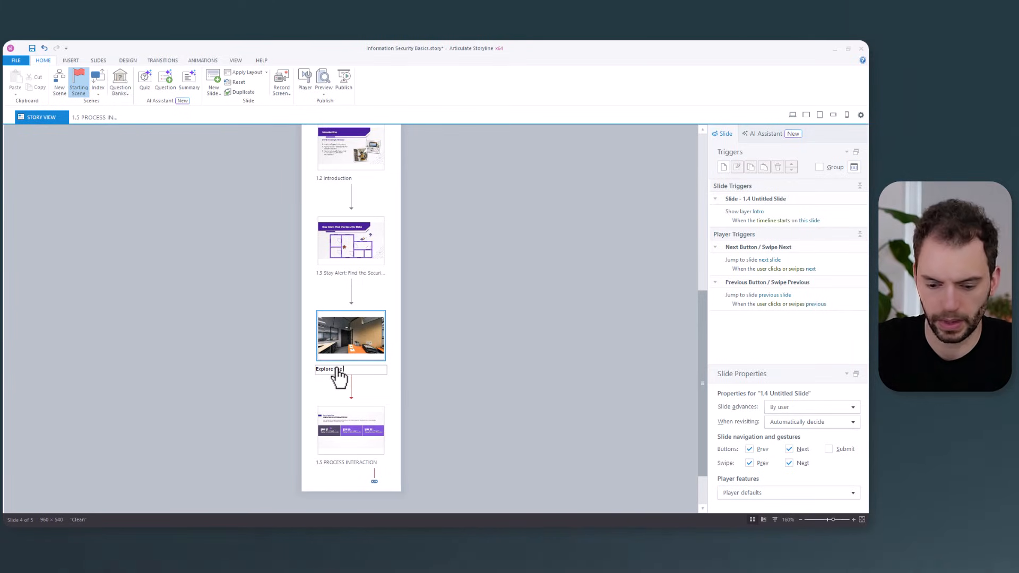
type(" Scr")
type("ene")
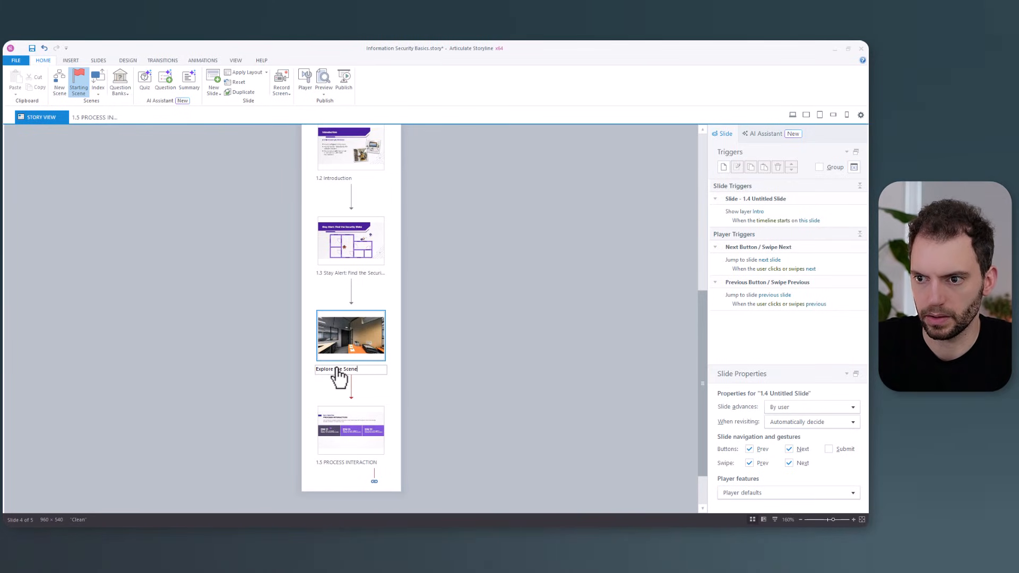
key("Return")
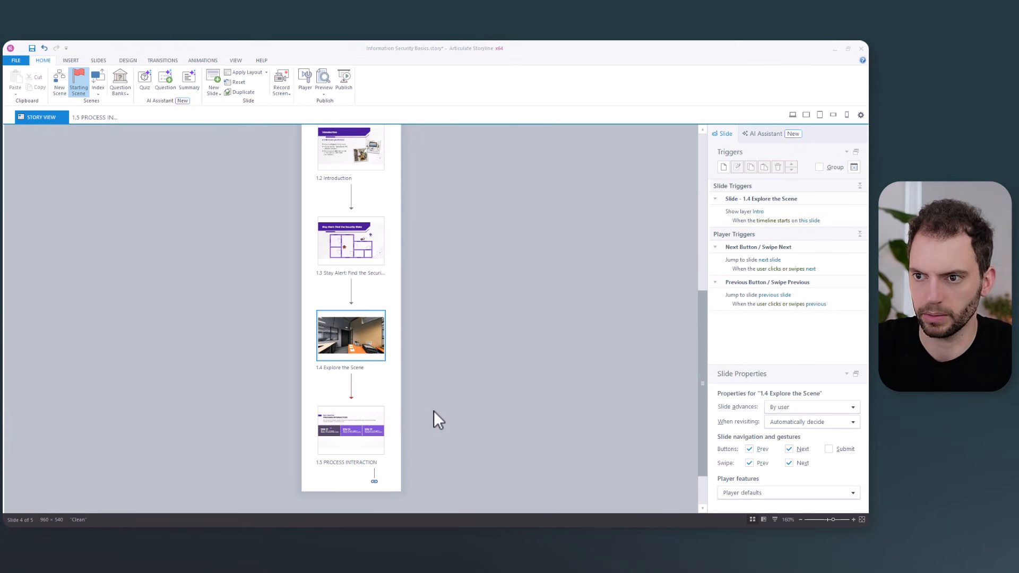
Switch to the Word storyboard and copy the title "3 Steps to Protect Sensitive Information" from the slide 1.5 heading
key("alt+Tab")
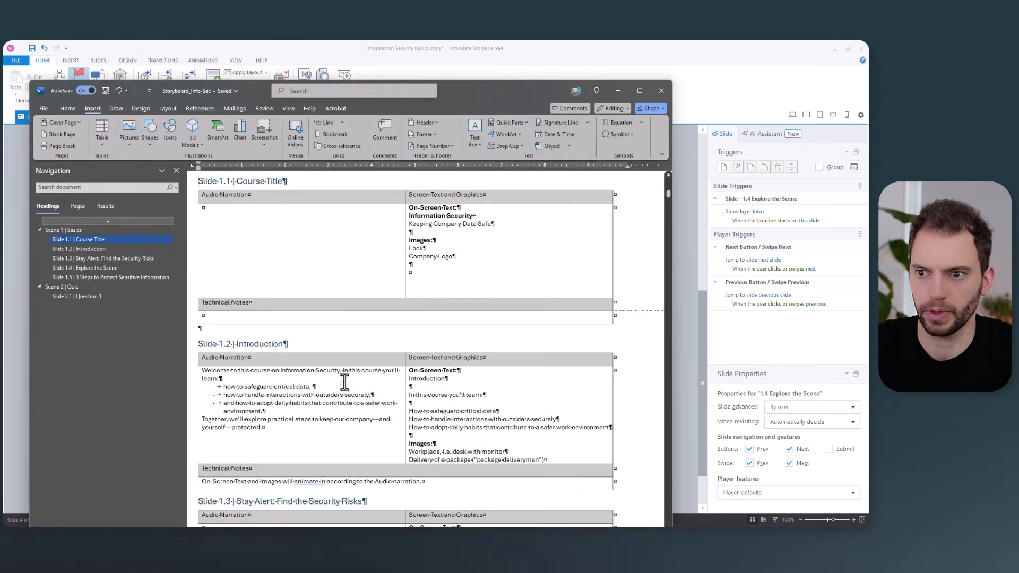
left_click(117, 278)
left_click_drag(238, 183, 373, 184)
right_click(351, 185)
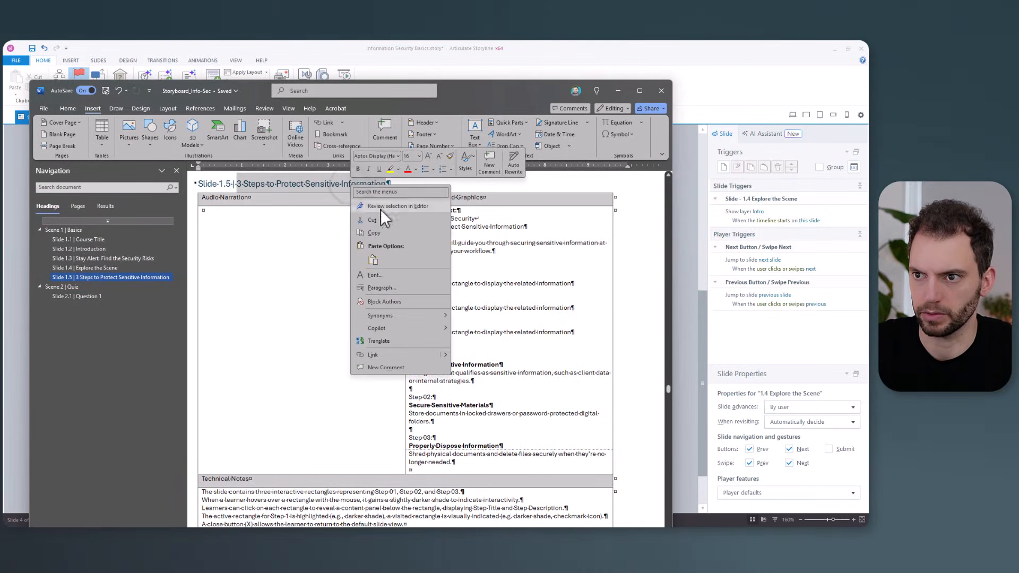
left_click(389, 235)
Return to Storyline and rename the Process interaction slide 1.5 with the copied title "3 Steps to Protect Sensitive Information"
key("alt+Tab")
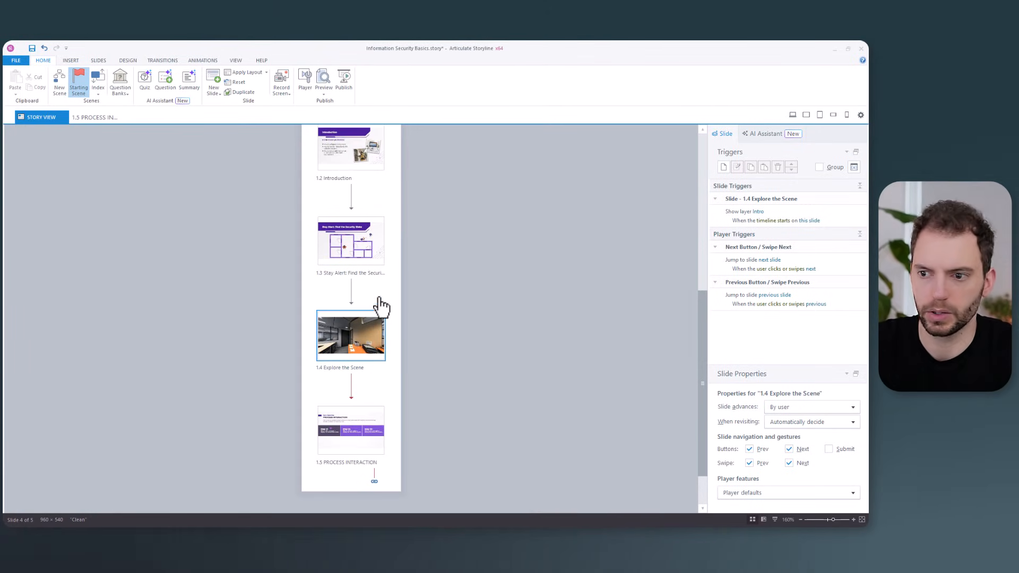
left_click(342, 462)
left_click(342, 462)
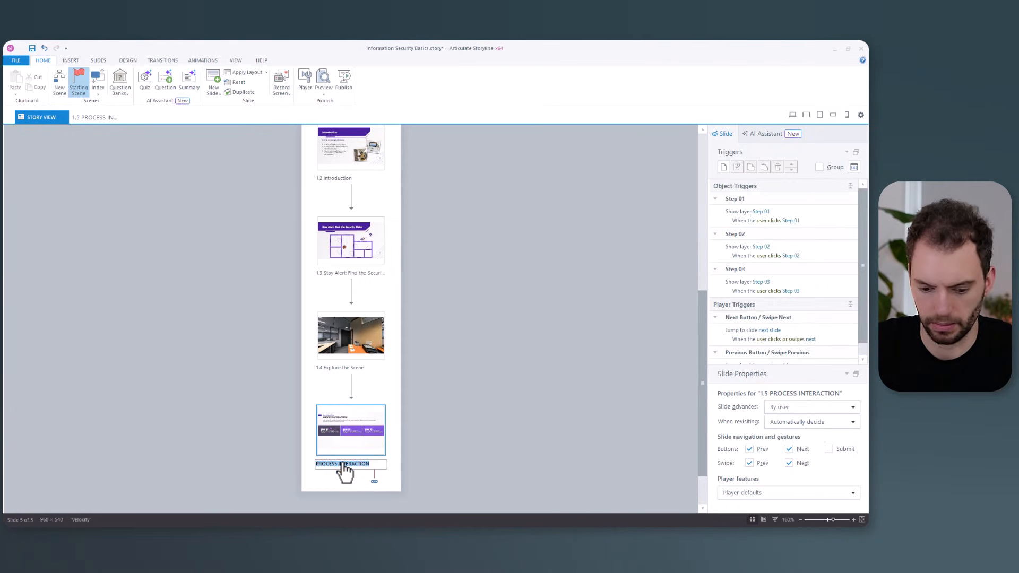
key("ctrl+v")
key("Return")
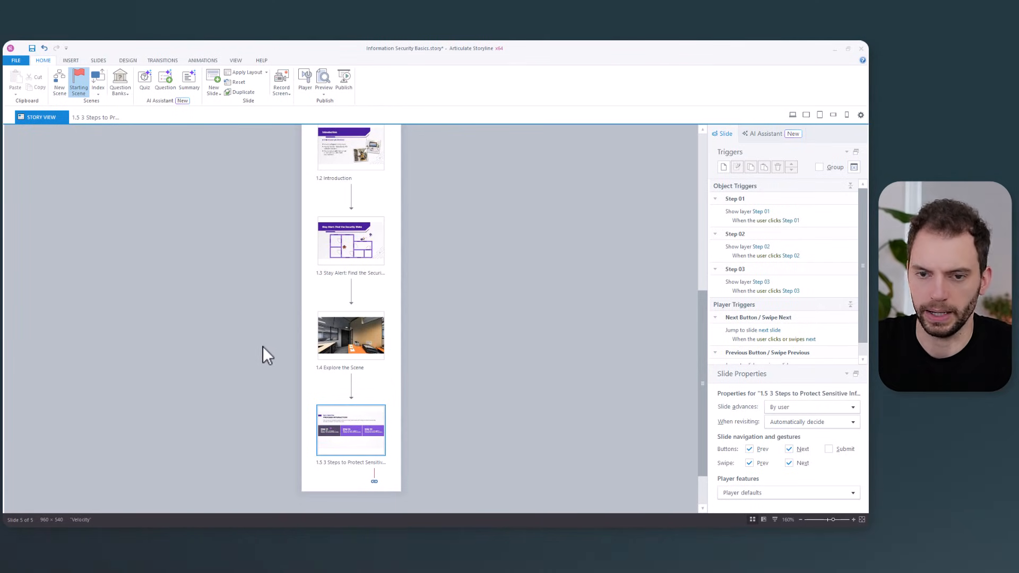
Add a new scene to the project and name it Quiz
scroll(263, 346, "up", 3)
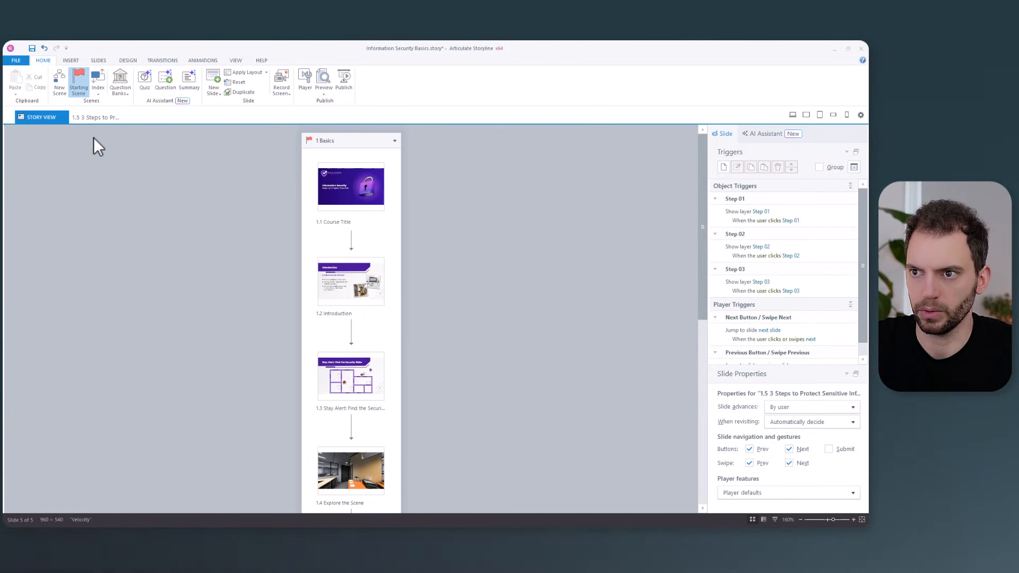
left_click(59, 86)
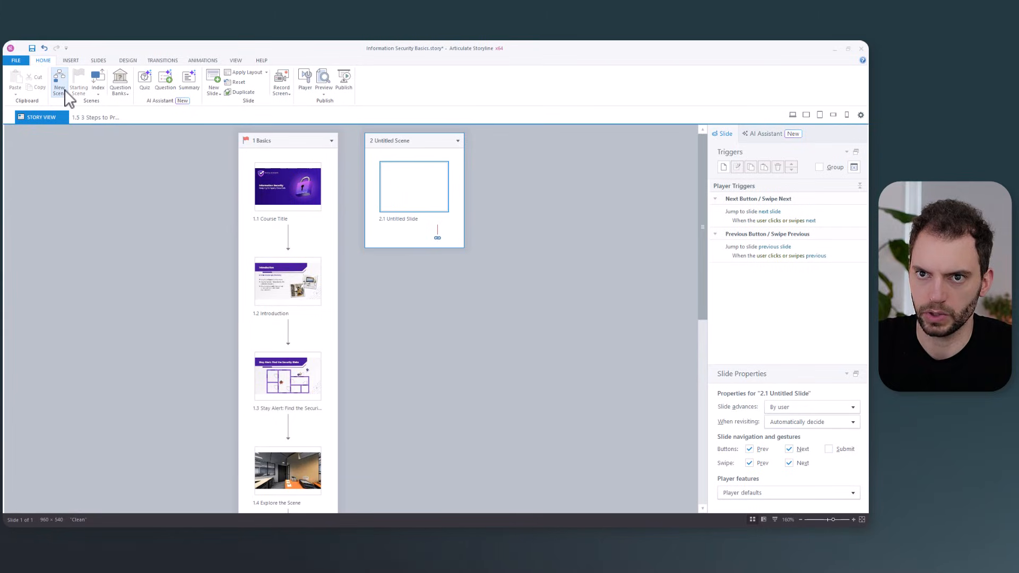
double_click(393, 142)
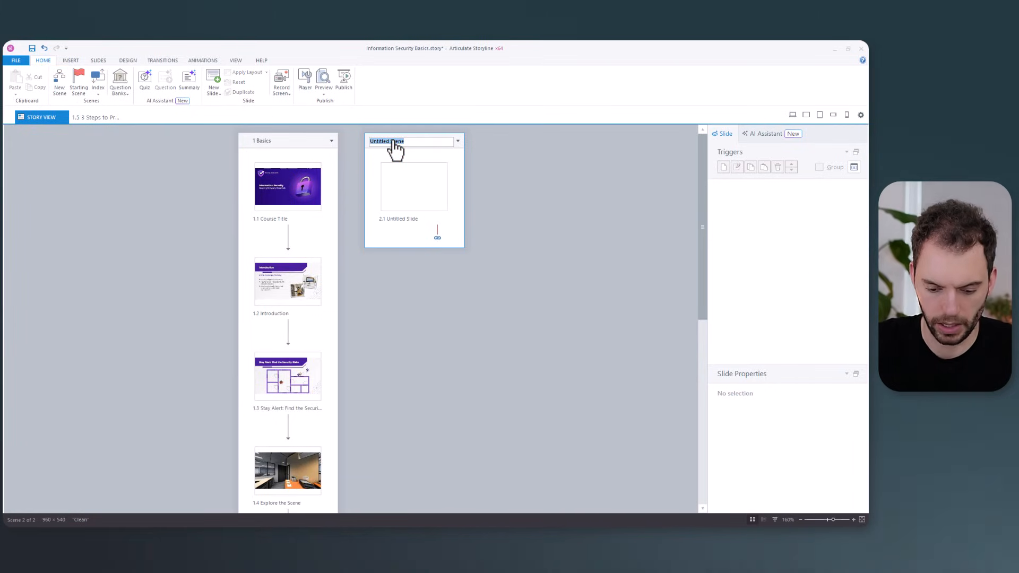
type("Quiz")
key("Return")
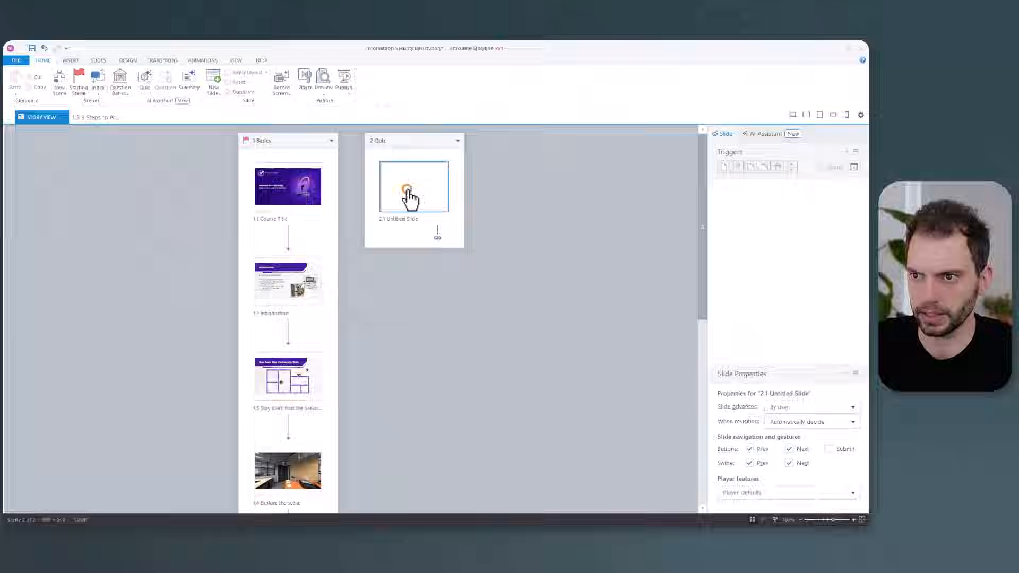
Open the untitled slide in the Quiz scene and insert a graded Multiple Choice question slide after it
double_click(409, 198)
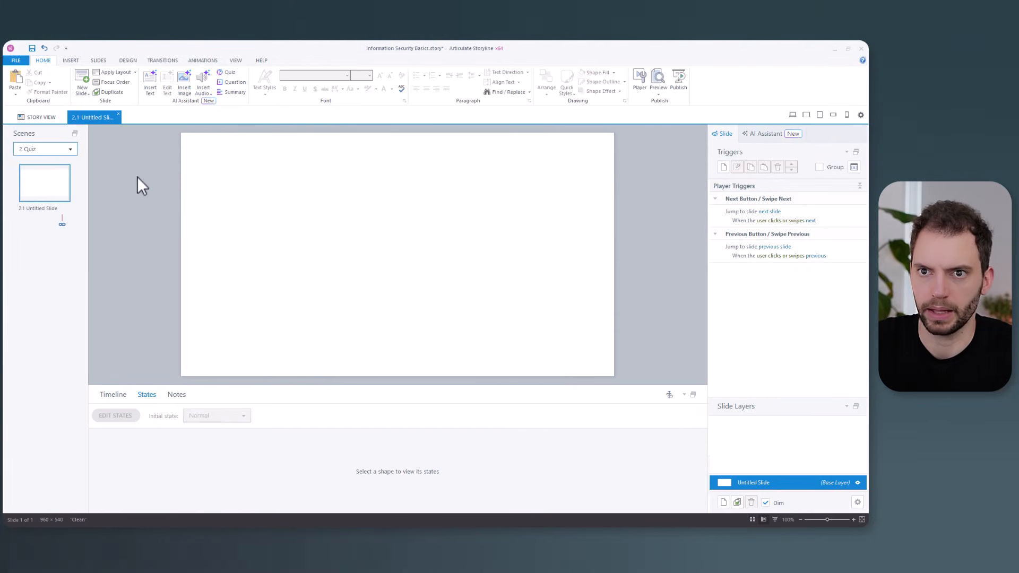
left_click(81, 93)
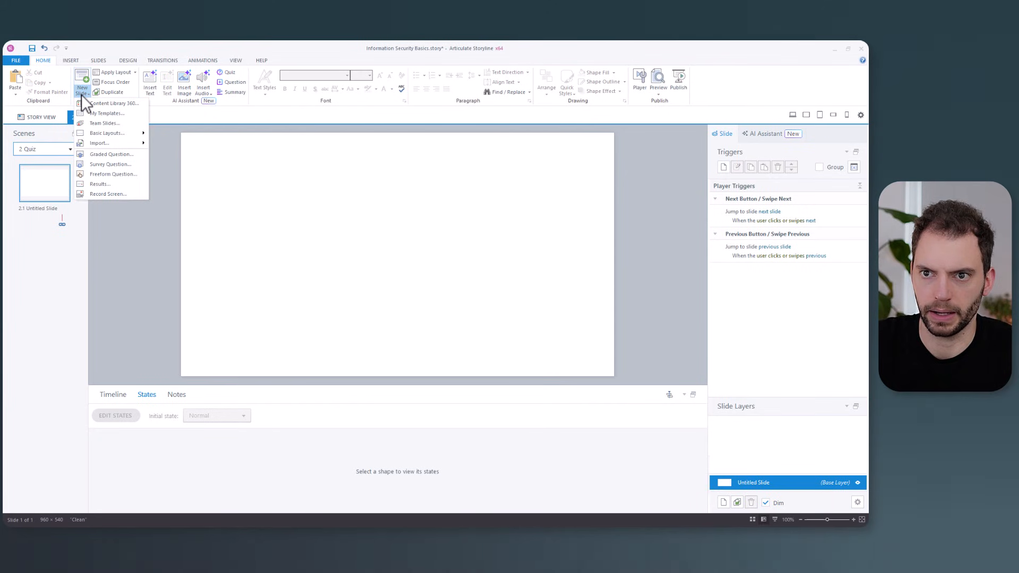
left_click(120, 154)
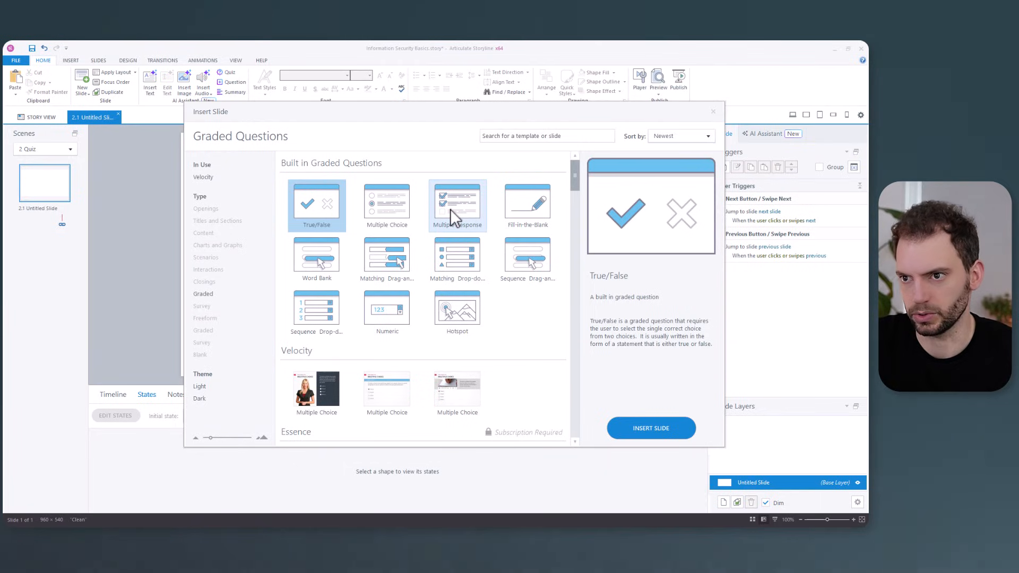
left_click(387, 202)
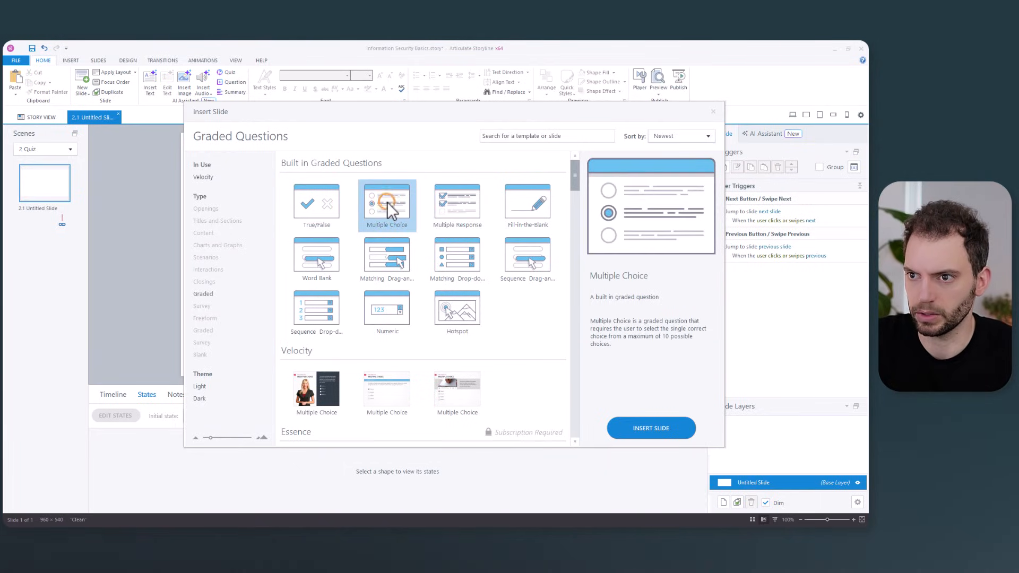
left_click(649, 429)
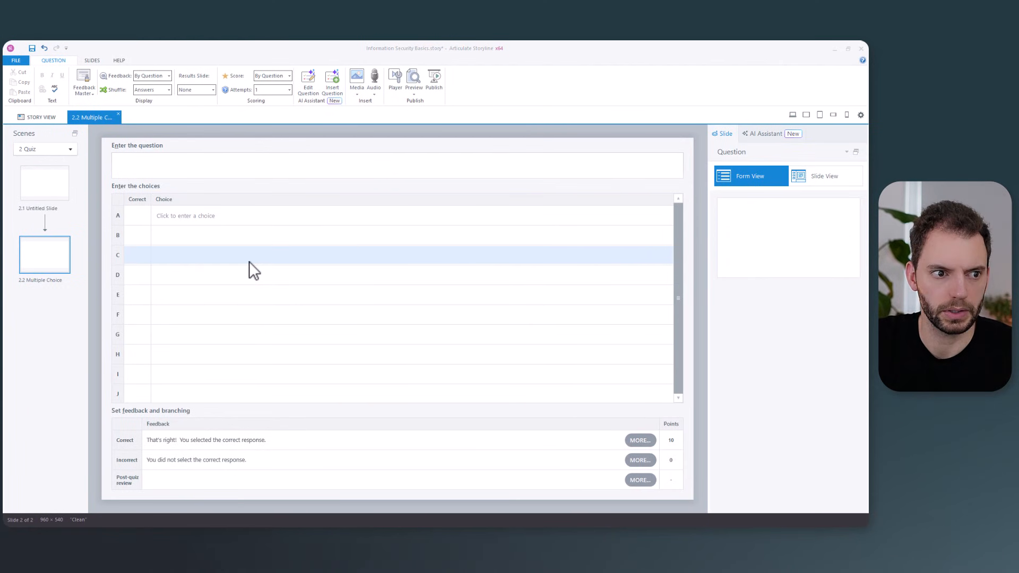
Copy "When should you lock your computer screen?" from slide 2.1 of the Word storyboard and enter it as the question text in Storyline
key("alt+Tab")
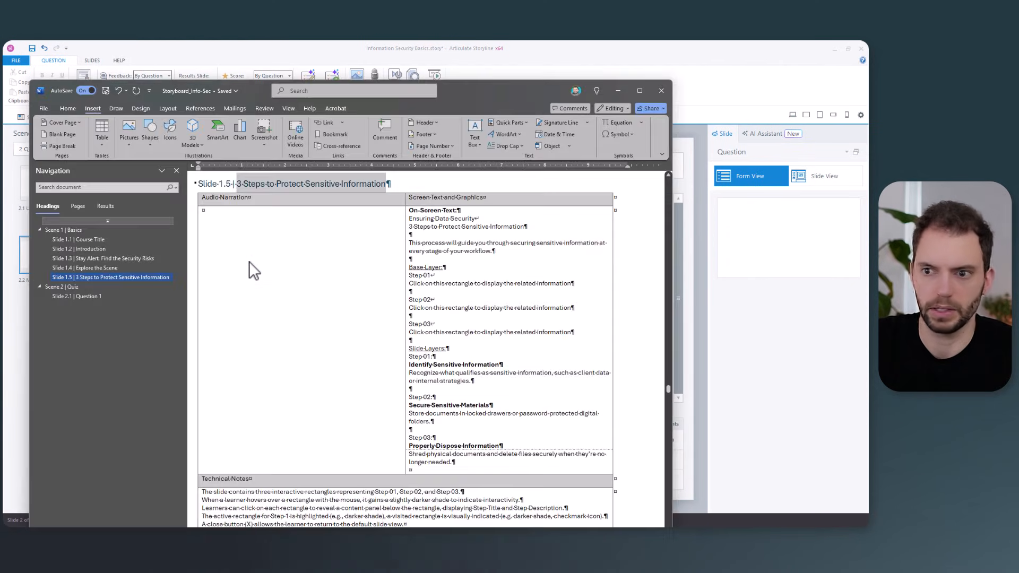
left_click(75, 295)
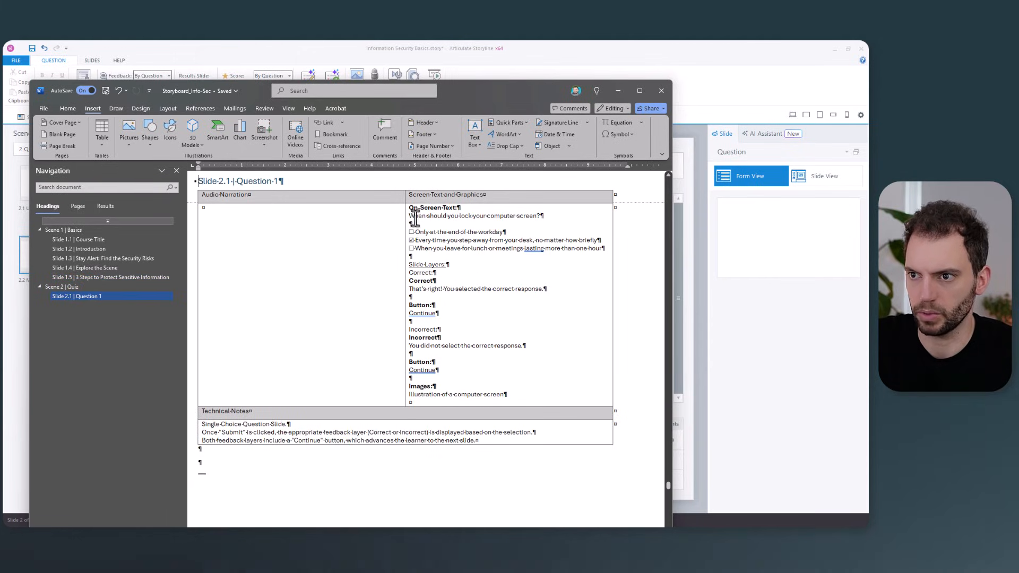
left_click_drag(409, 216, 540, 216)
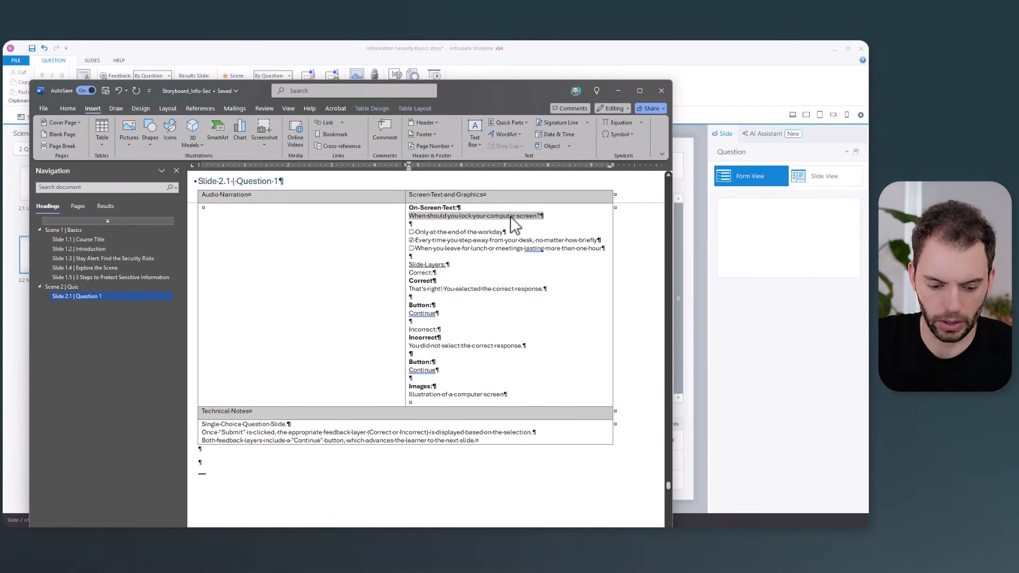
key("alt+Tab")
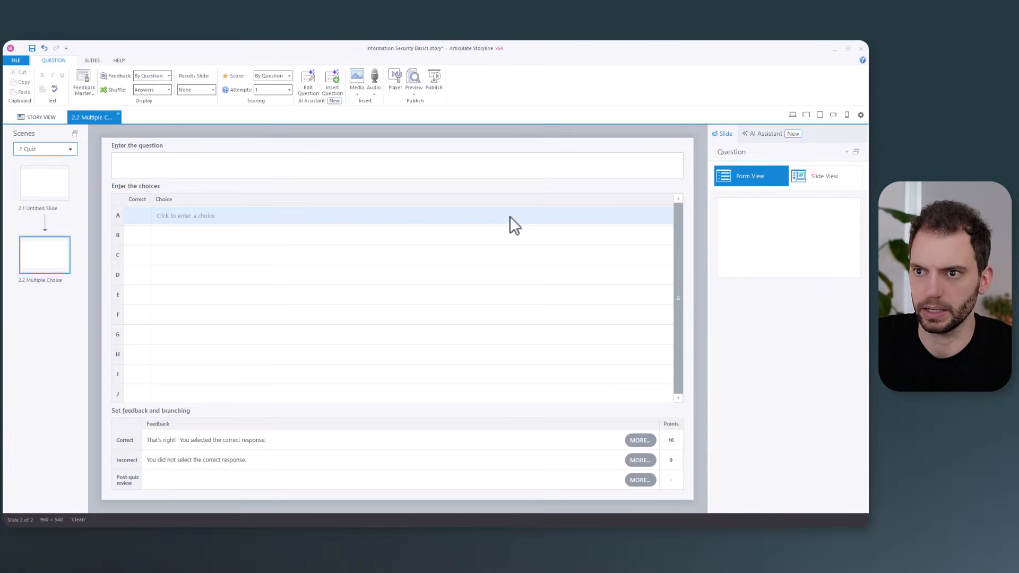
left_click(140, 161)
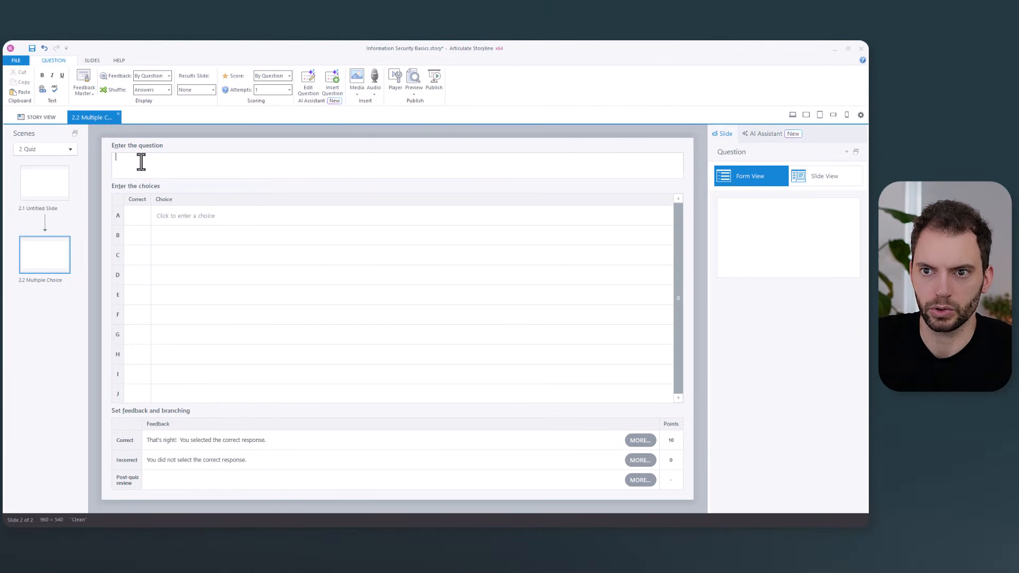
type("When should you lock your computer screen?")
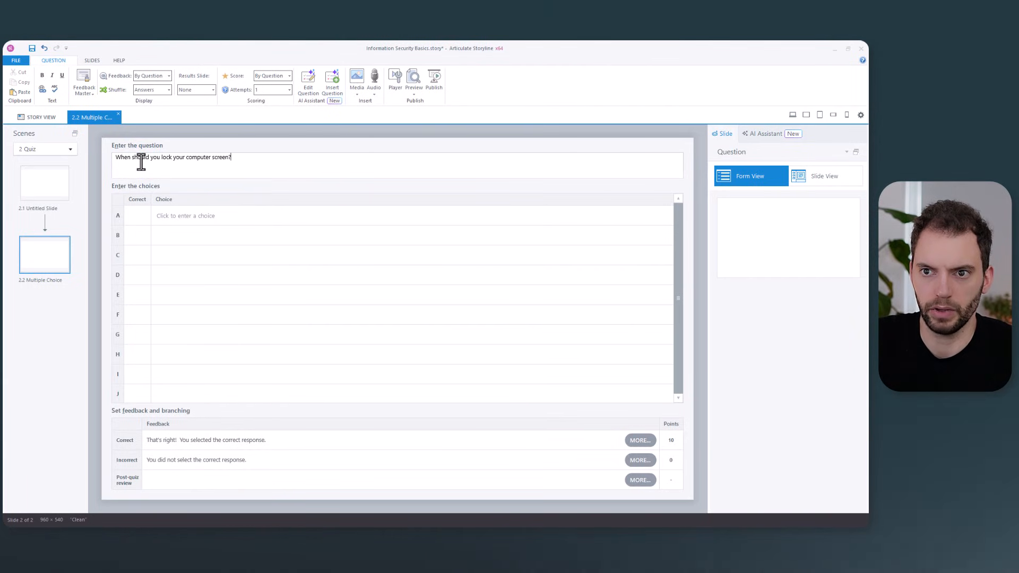
Copy "Only at the end of the workday" from the Word storyboard into Storyline as choice A, removing the pasted checkbox symbol
left_click(178, 215)
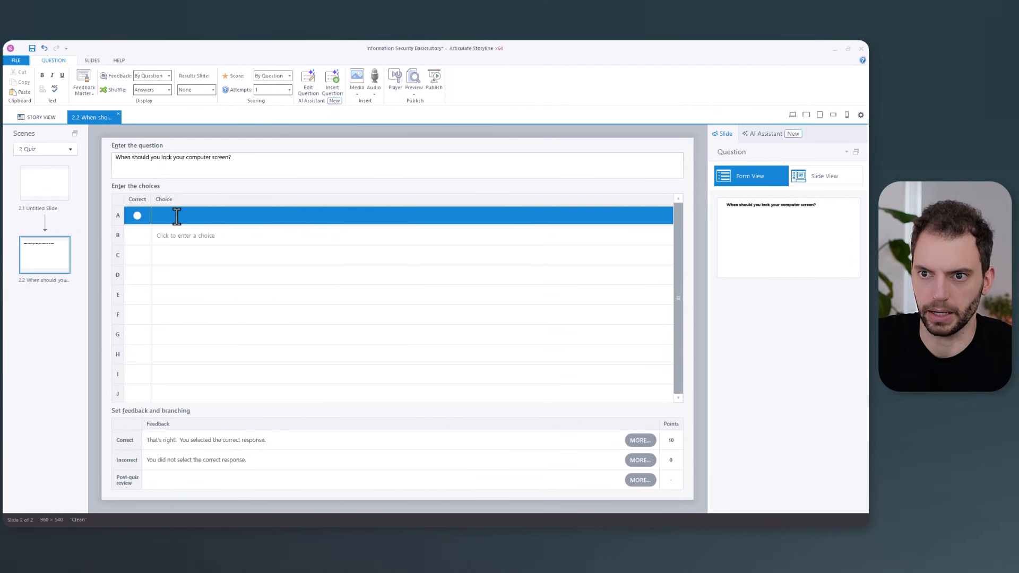
key("alt+Tab")
left_click_drag(412, 232, 508, 233)
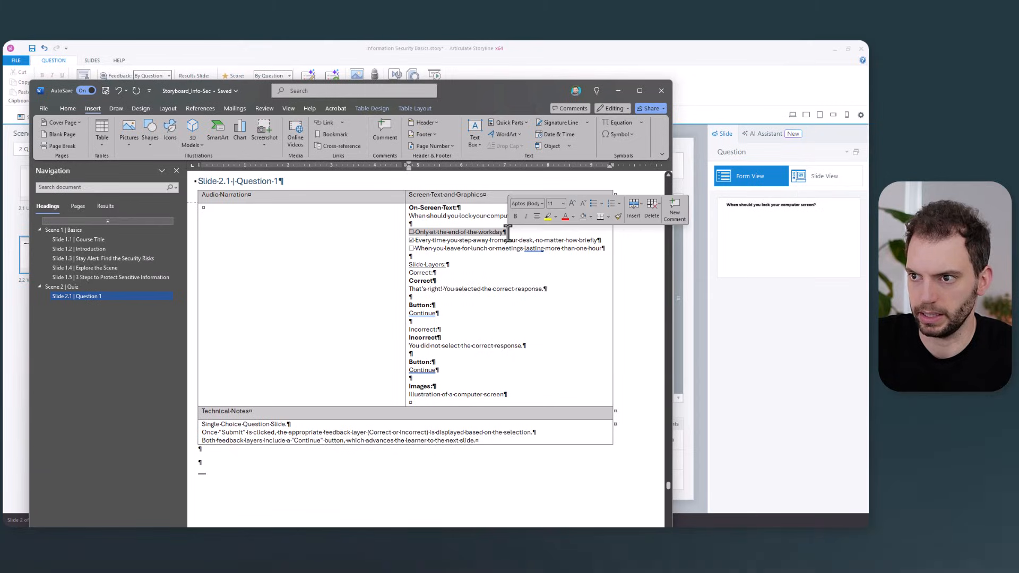
key("ctrl+c")
key("alt+Tab")
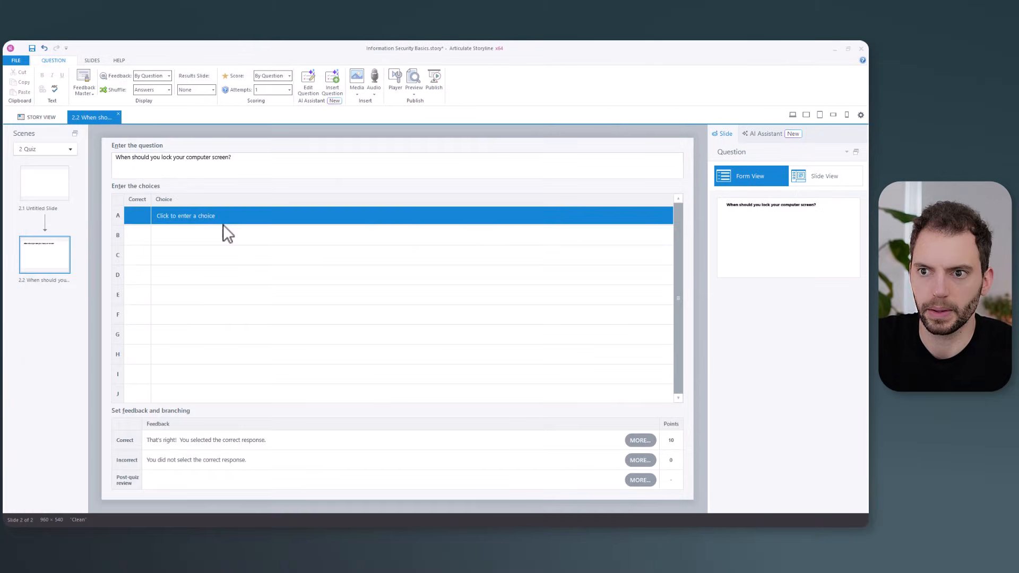
left_click(172, 214)
key("ctrl+v")
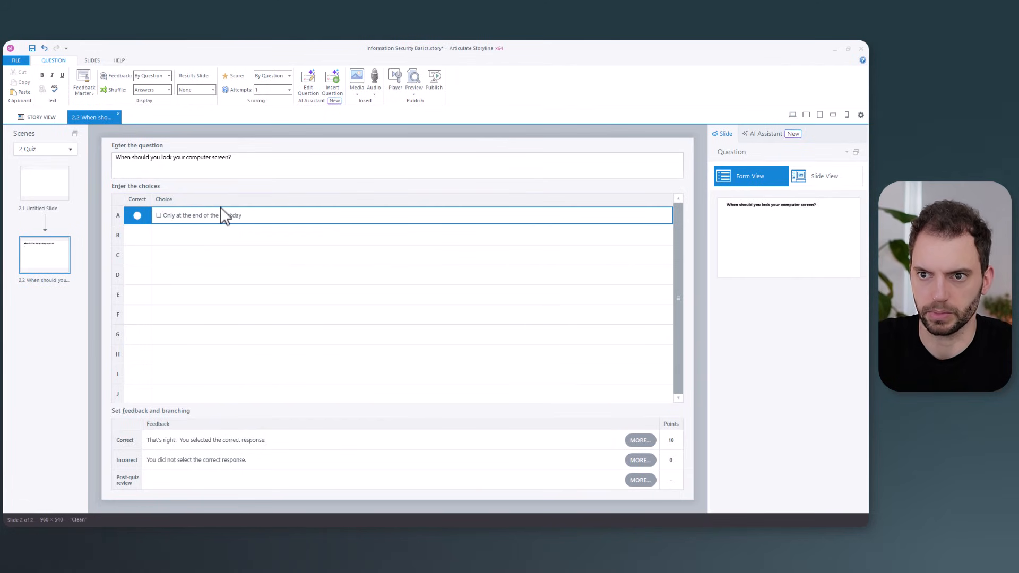
key("Home")
key("Delete")
key("Delete")
Copy "Every time you step away from your desk, no matter how briefly" from the Word storyboard into Storyline as choice B
left_click(209, 234)
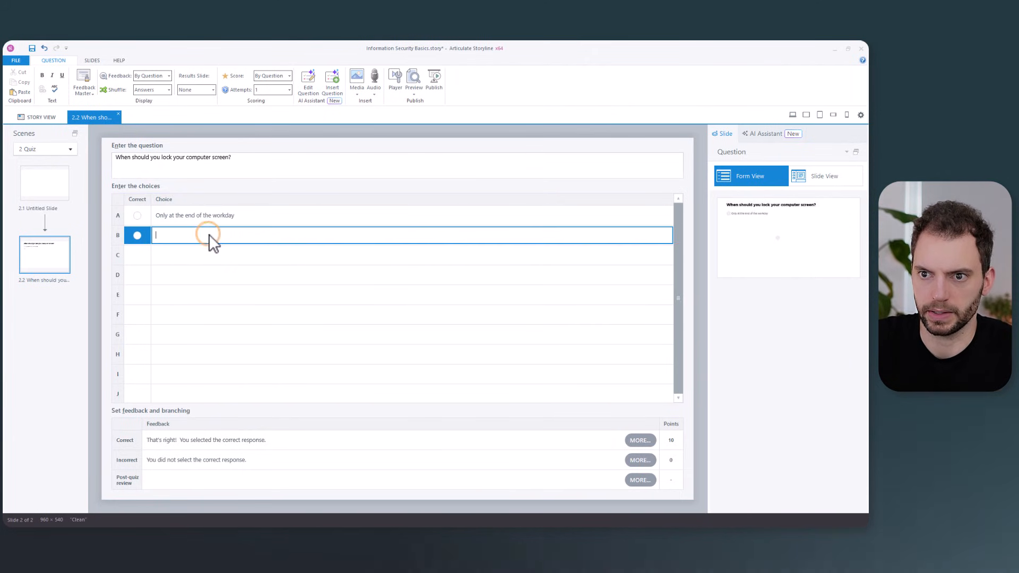
key("alt+Tab")
left_click_drag(417, 242, 600, 240)
key("ctrl+c")
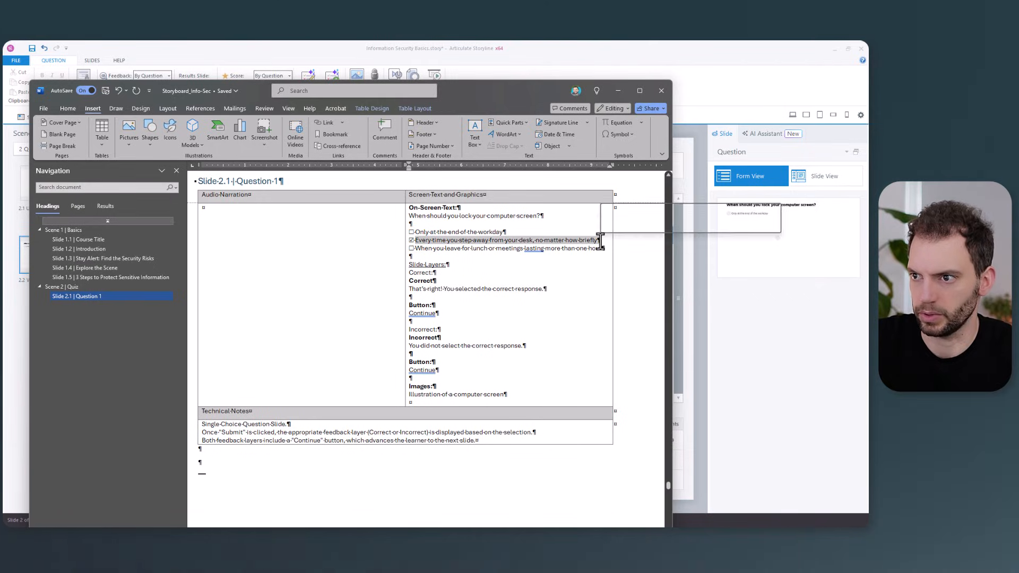
key("alt+Tab")
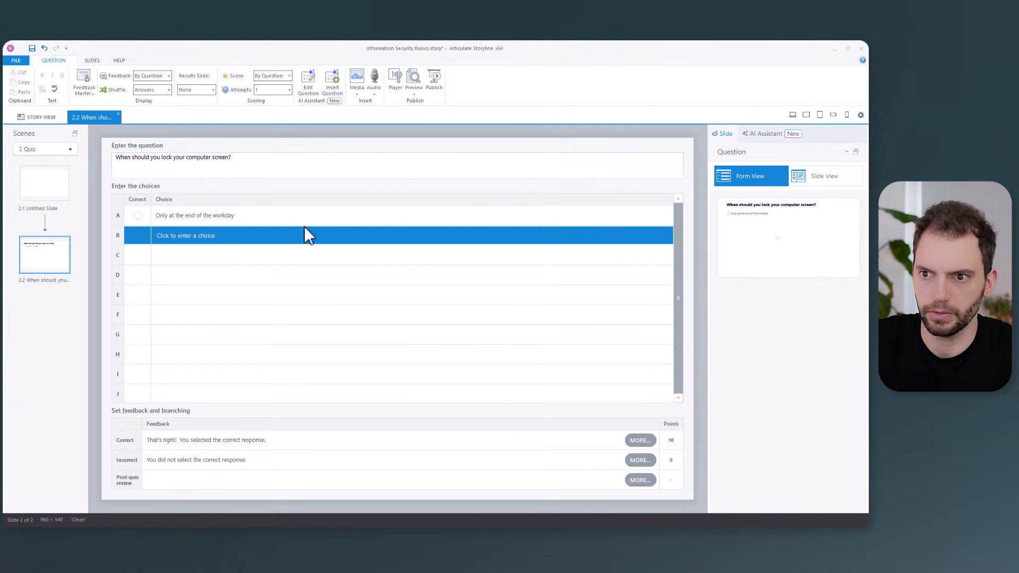
left_click(188, 237)
key("ctrl+v")
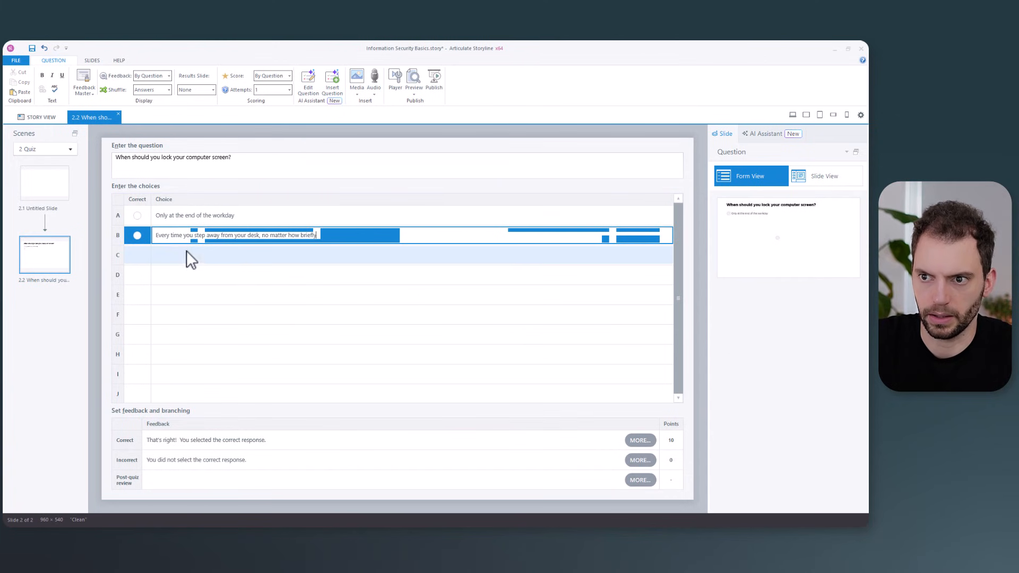
Copy "When you leave for lunch or meetings lasting more than one hour" from Word into Storyline as choice C and mark choice B correct
left_click(186, 254)
key("alt+Tab")
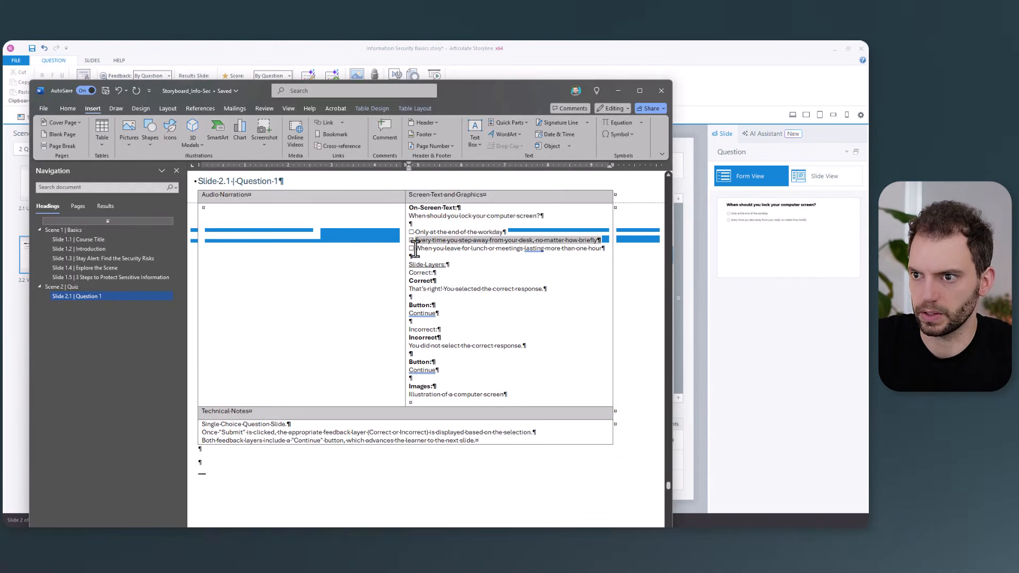
left_click_drag(415, 248, 600, 248)
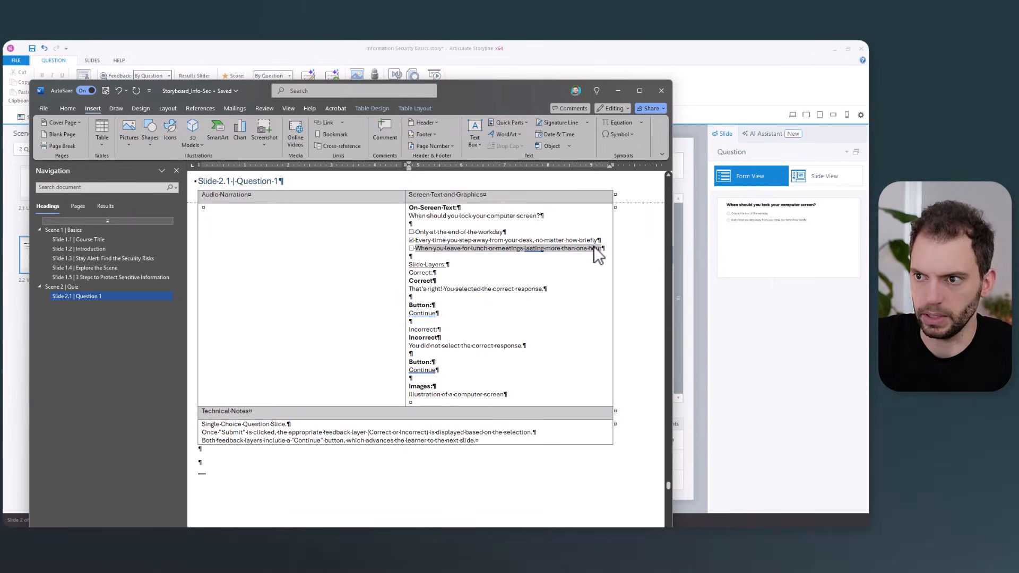
key("alt+Tab")
left_click(159, 257)
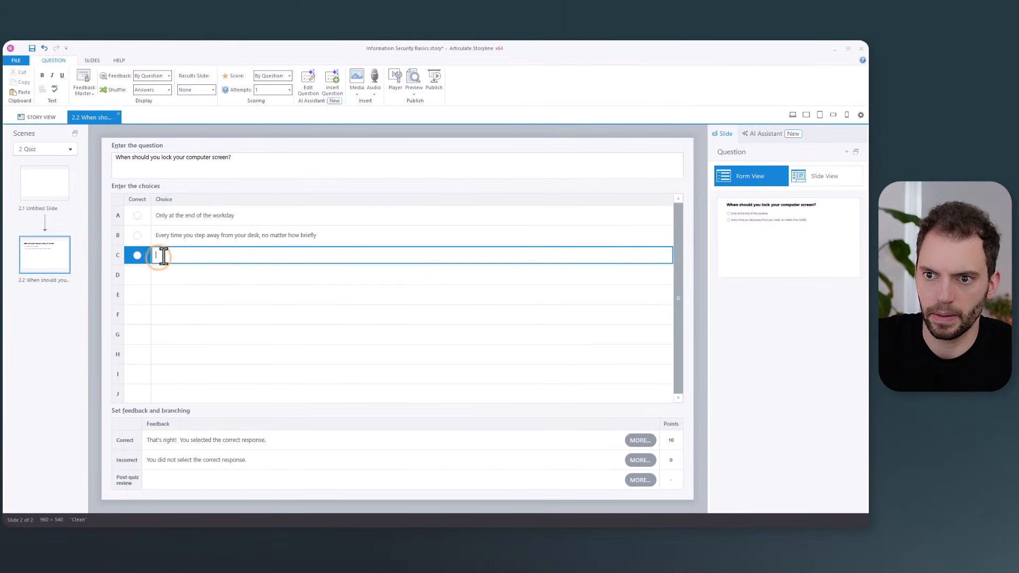
key("ctrl+v")
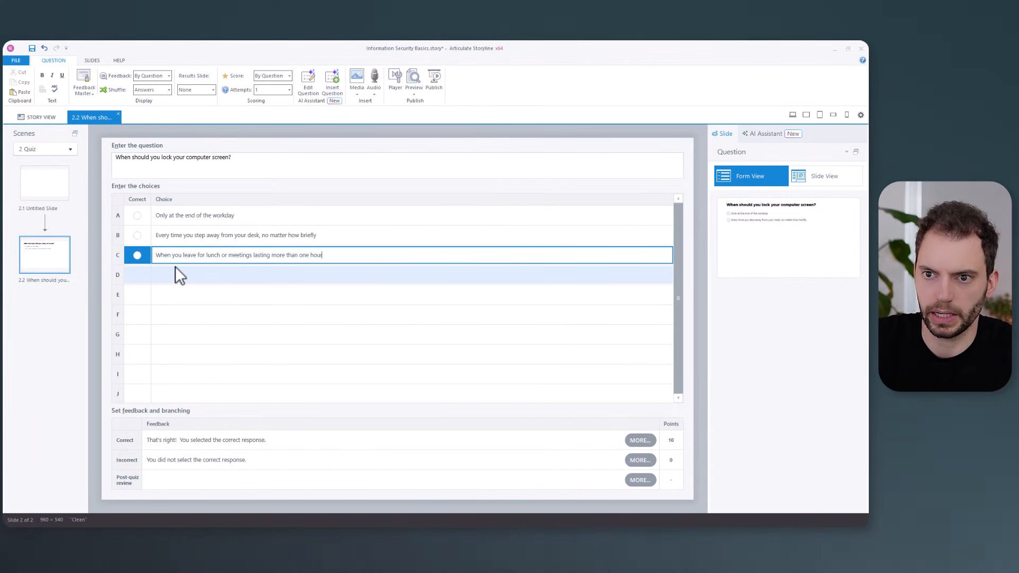
left_click(138, 235)
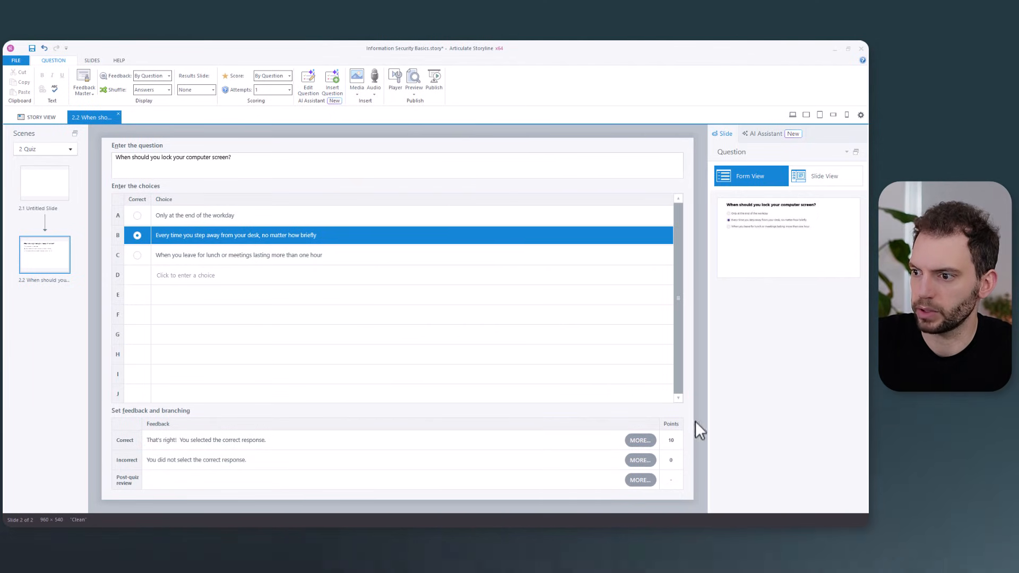
In Slide View, apply the Clean theme's Title and Content layout to the question slide and delete the empty content placeholder
left_click(823, 180)
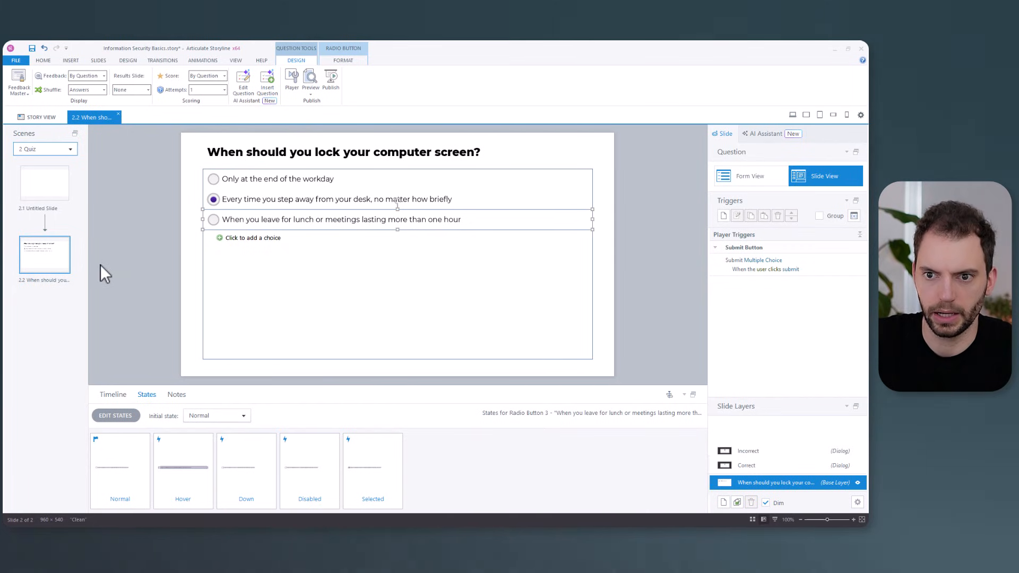
right_click(39, 259)
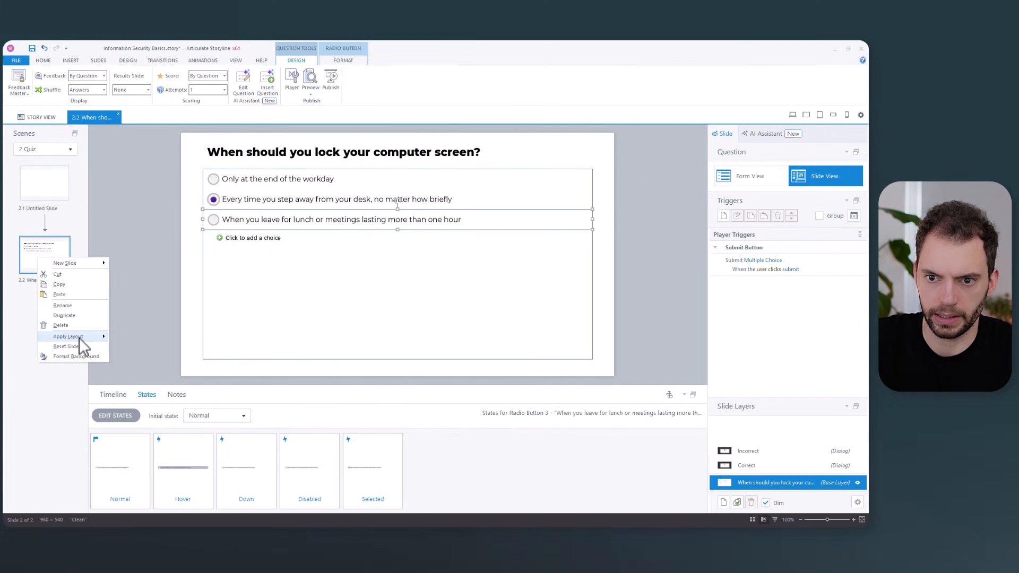
mouse_move(78, 338)
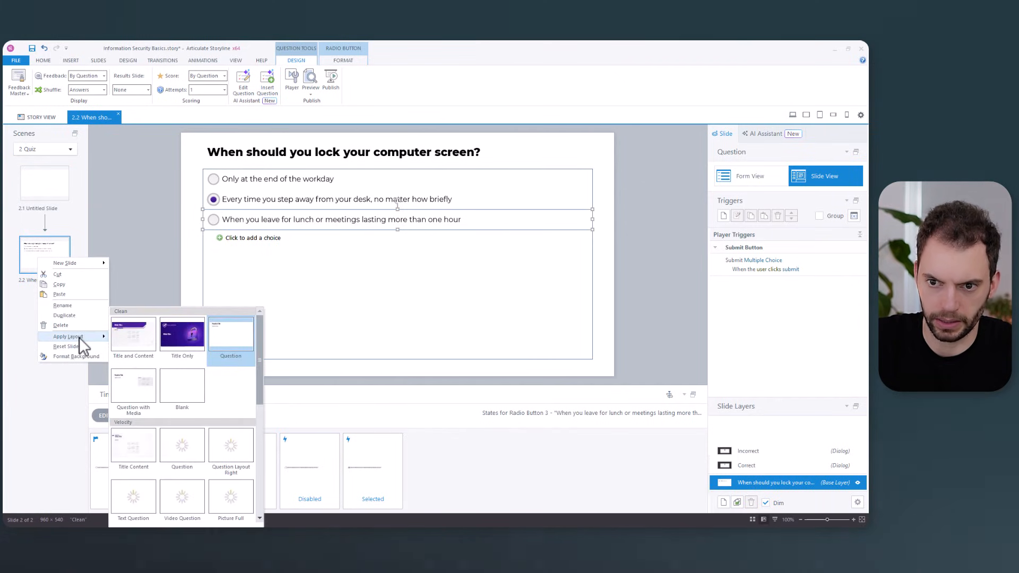
left_click(136, 339)
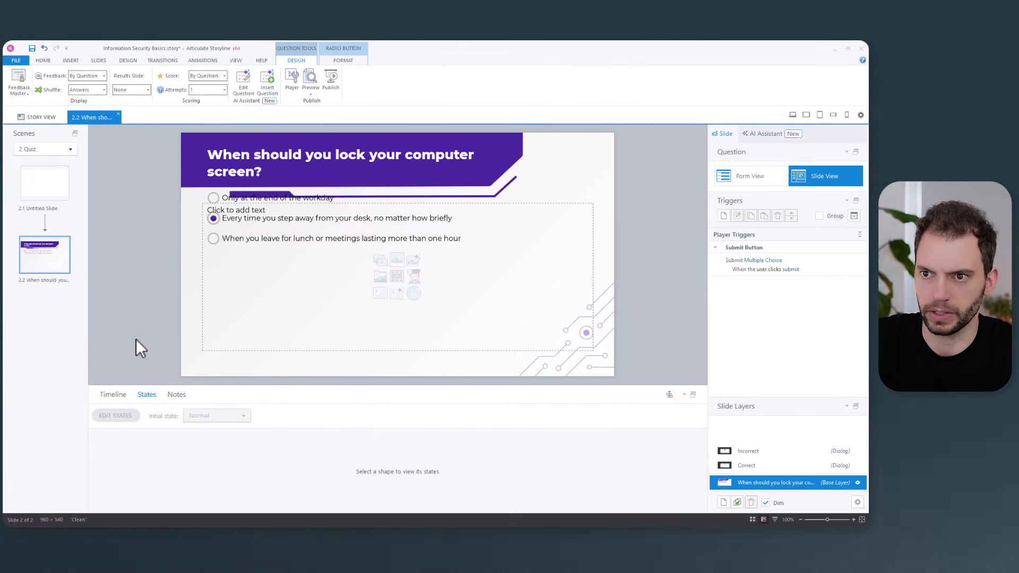
left_click(571, 204)
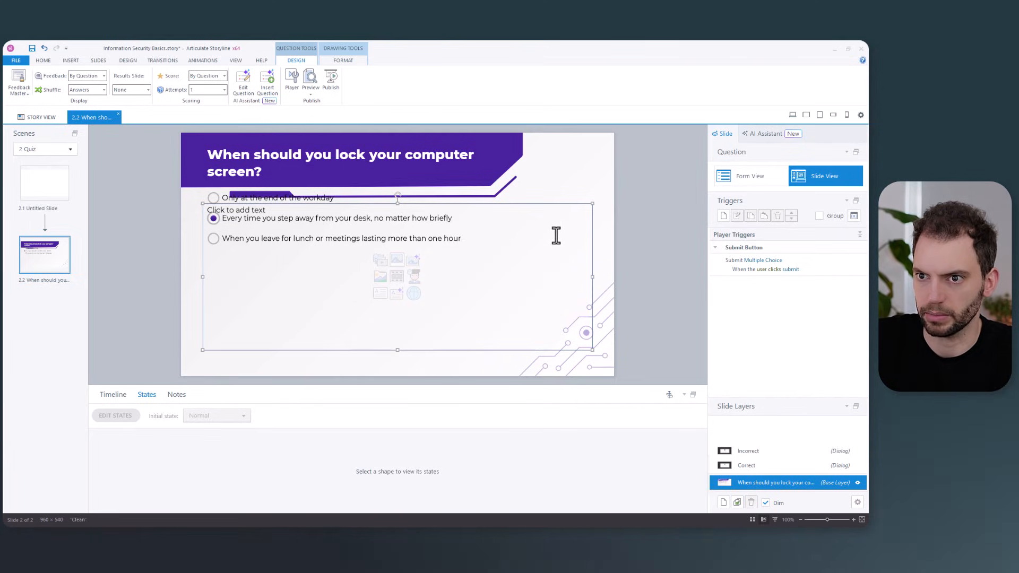
key("Delete")
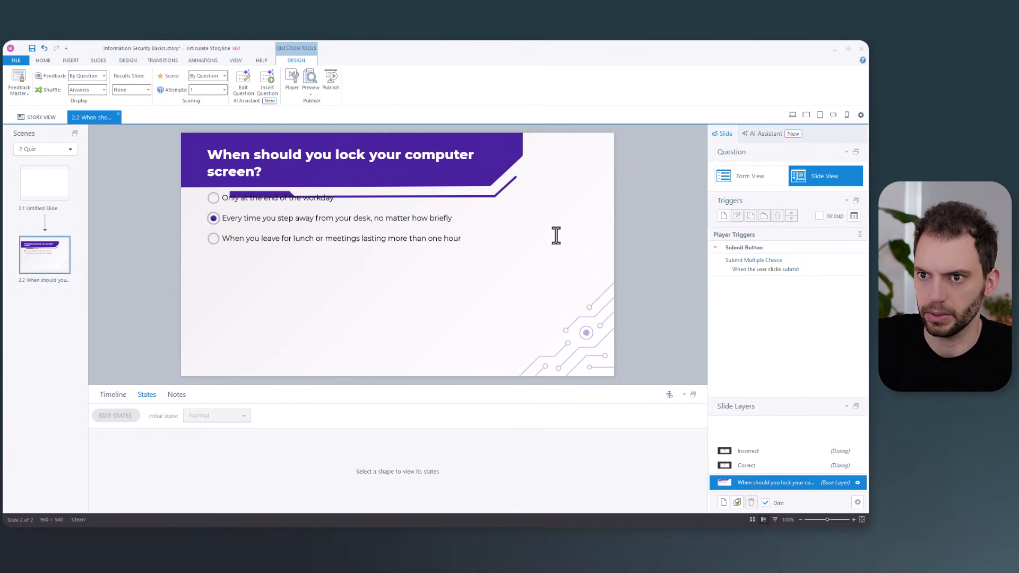
Resize the answer choices box so it starts below the title banner and ends just past the longest answer
left_click(452, 332)
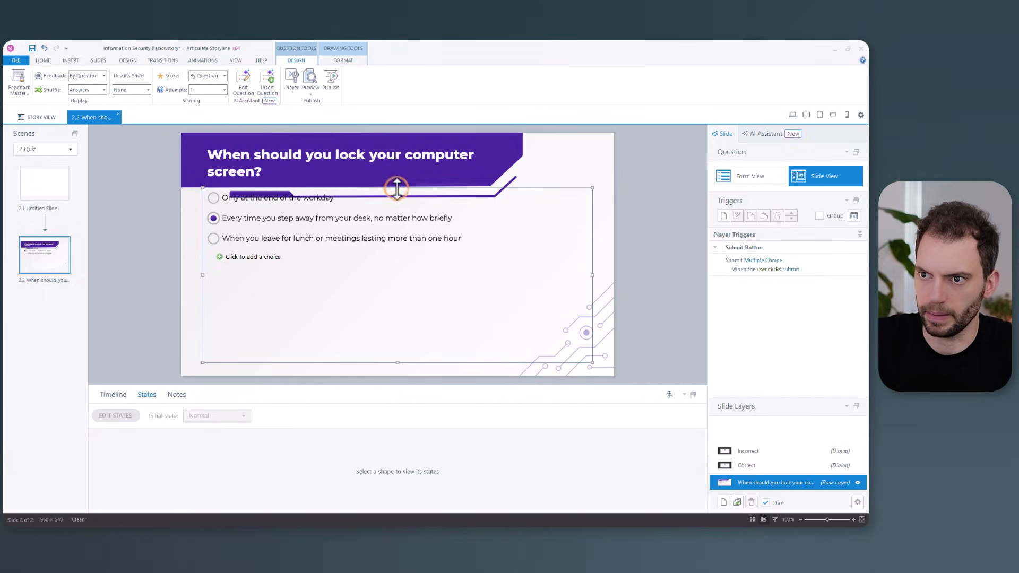
left_click_drag(397, 188, 397, 208)
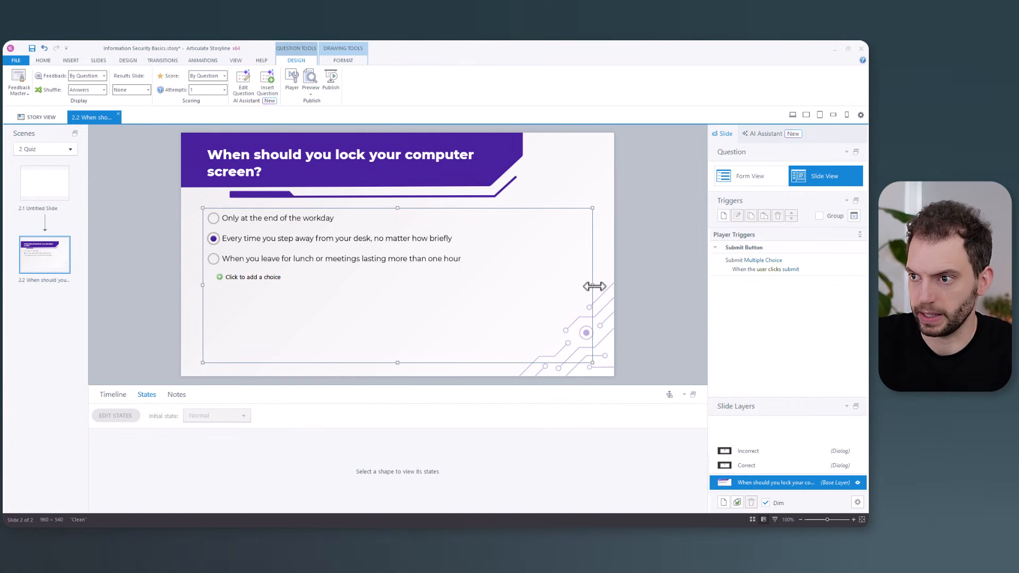
left_click_drag(593, 286, 474, 288)
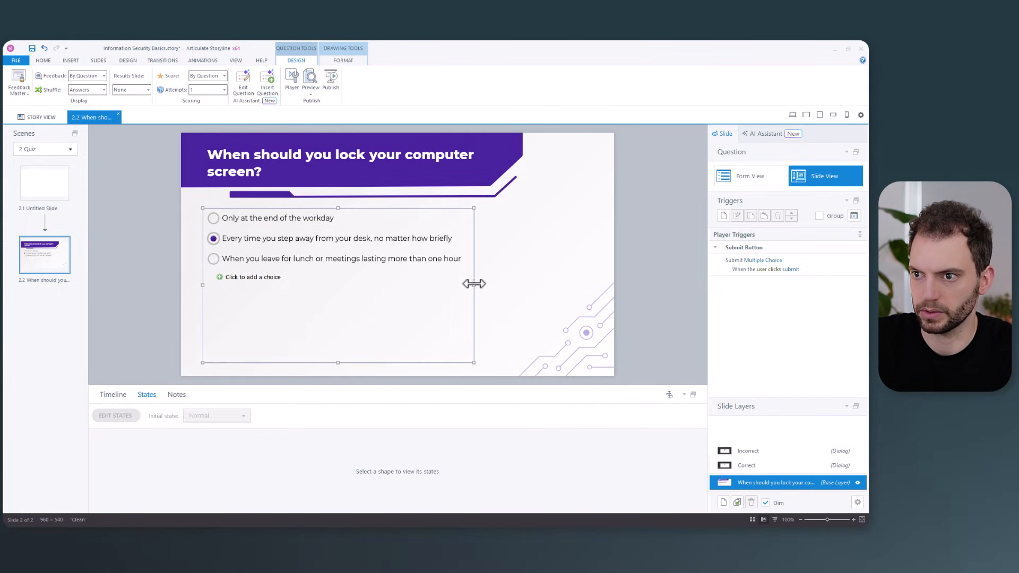
Open the character library, filter it to photographic female characters, and select Atsumi
left_click(71, 61)
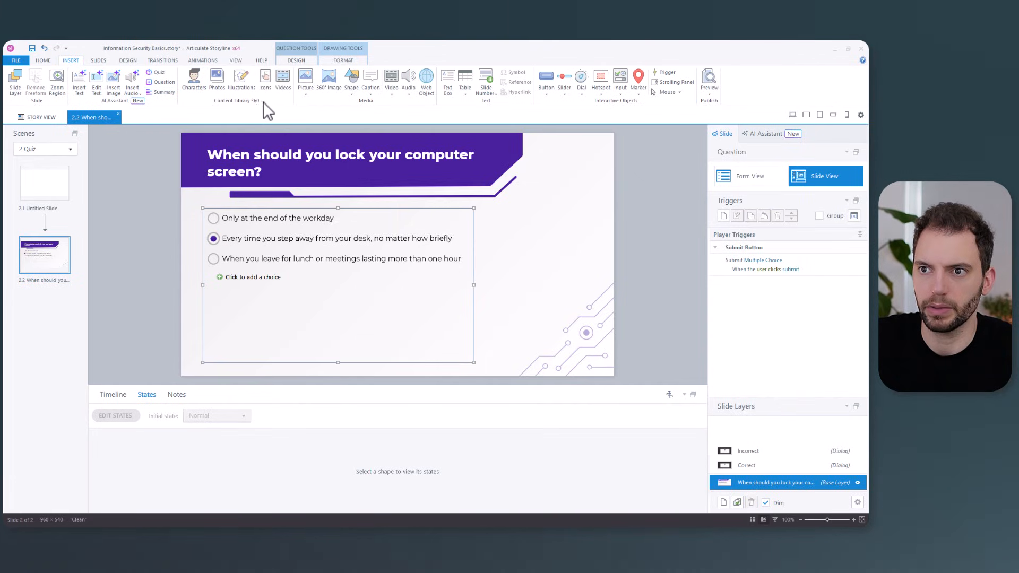
left_click(194, 82)
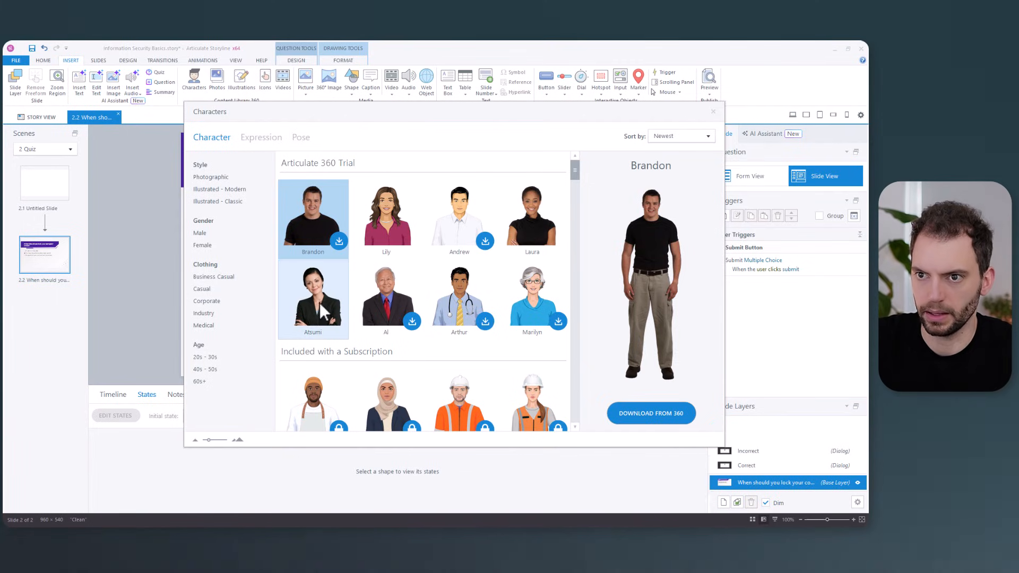
left_click(221, 176)
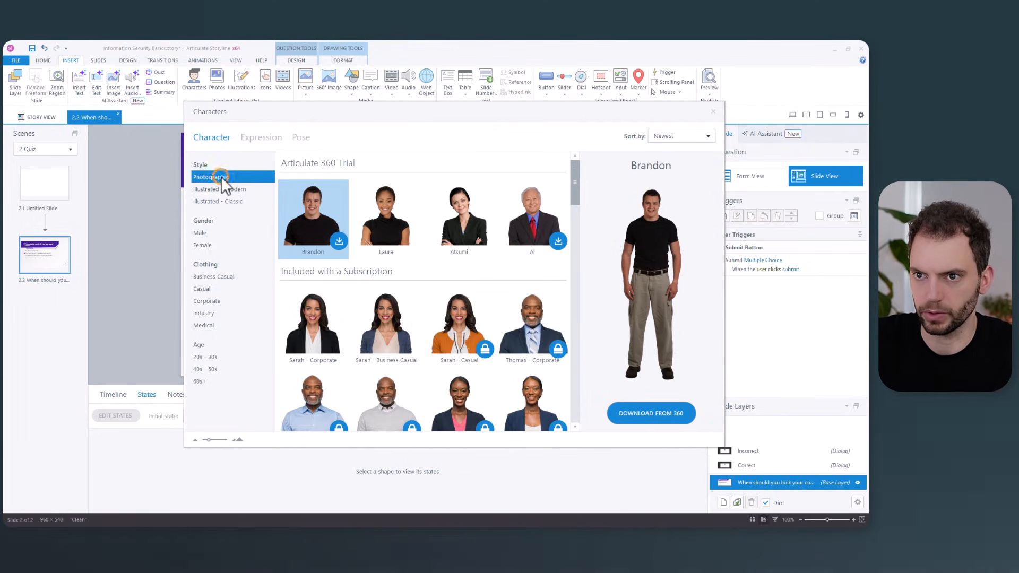
left_click(228, 189)
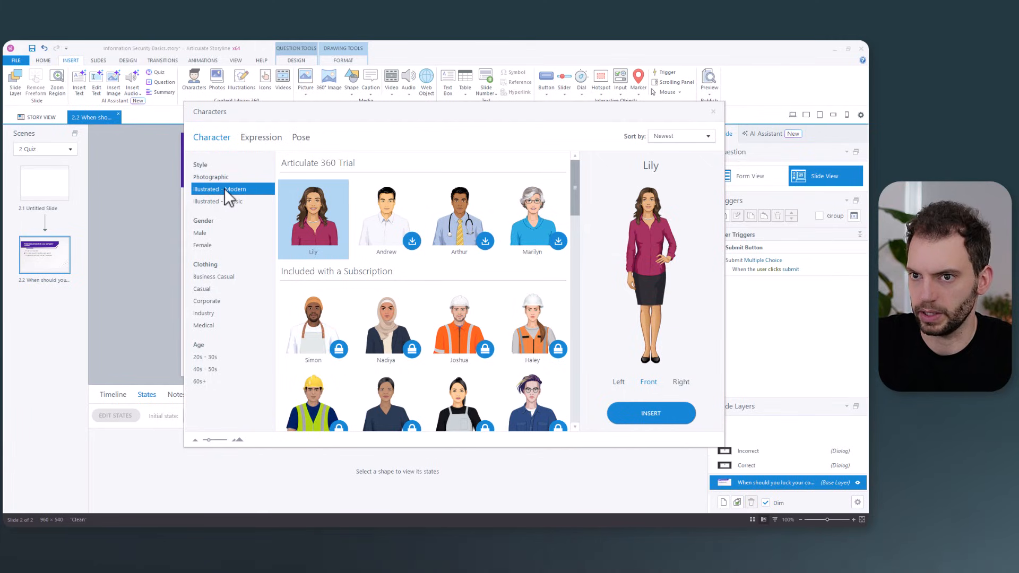
left_click(219, 177)
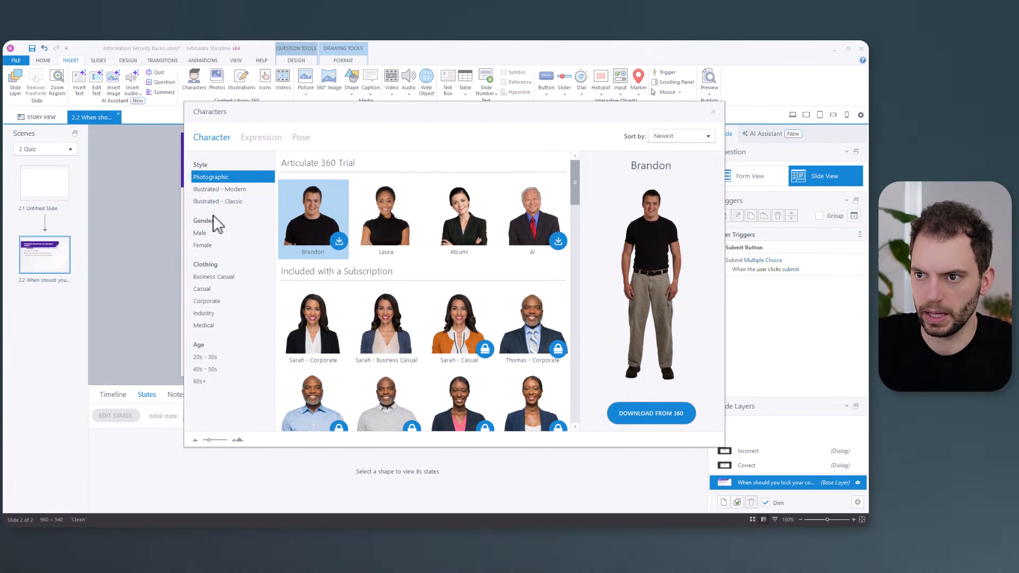
left_click(206, 244)
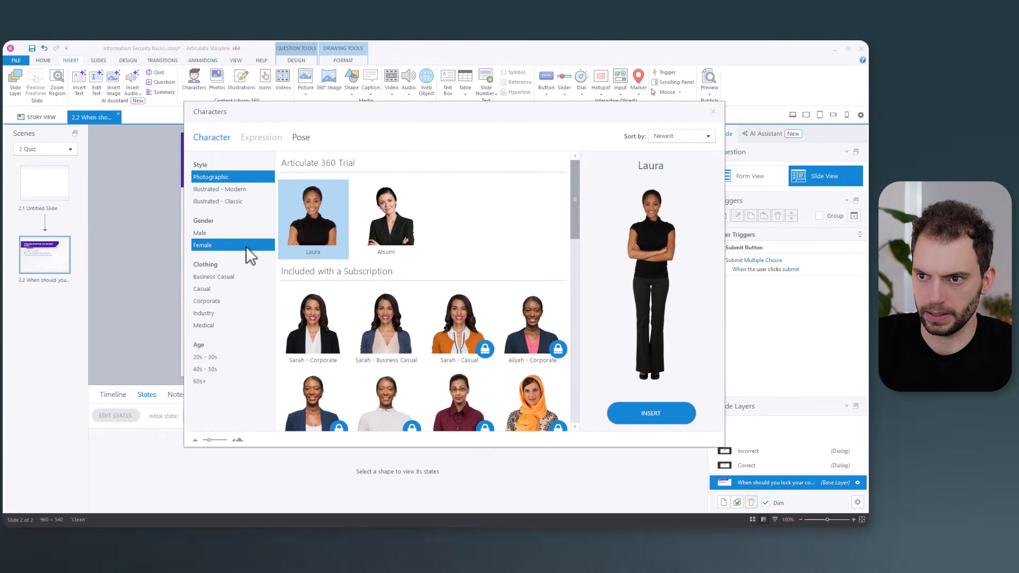
left_click(408, 240)
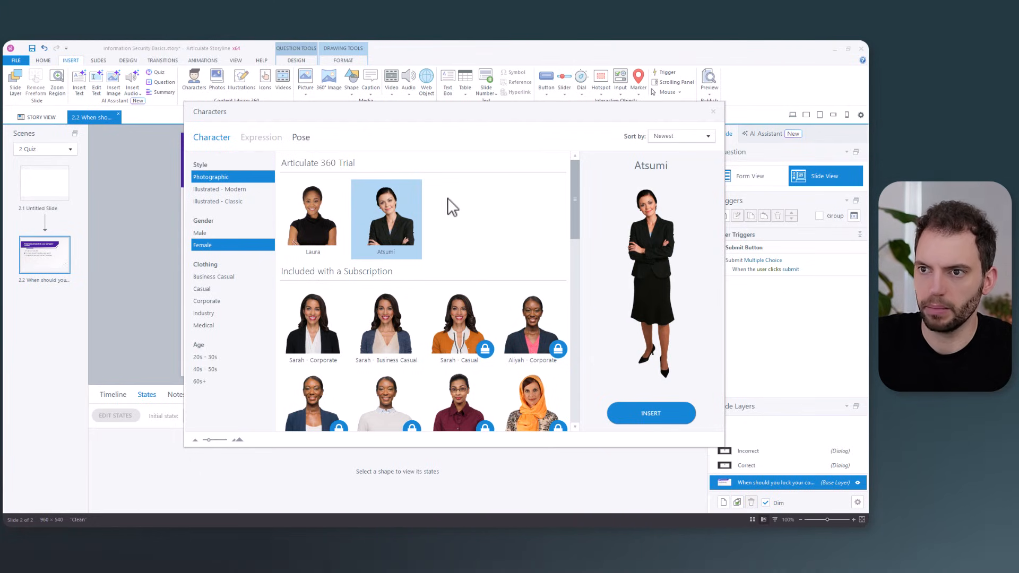
Choose Atsumi's shrugging pose with both palms raised and insert the character on the question slide
left_click(301, 138)
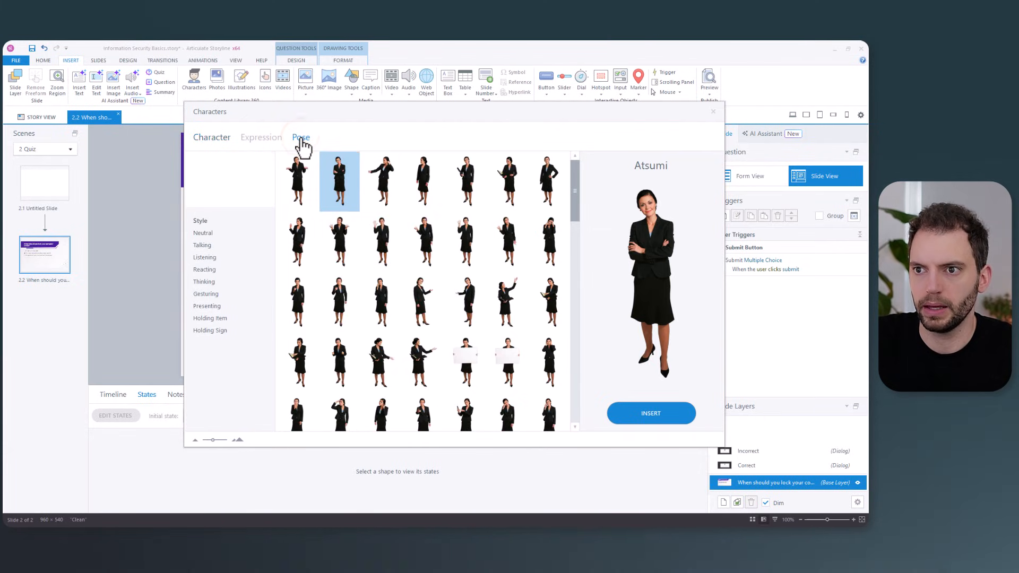
left_click(301, 185)
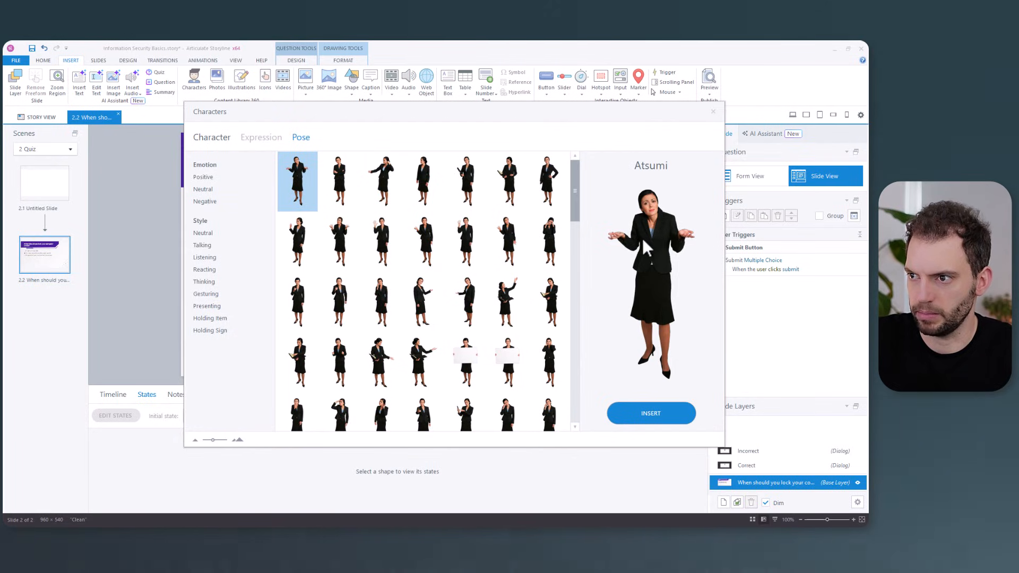
left_click(645, 415)
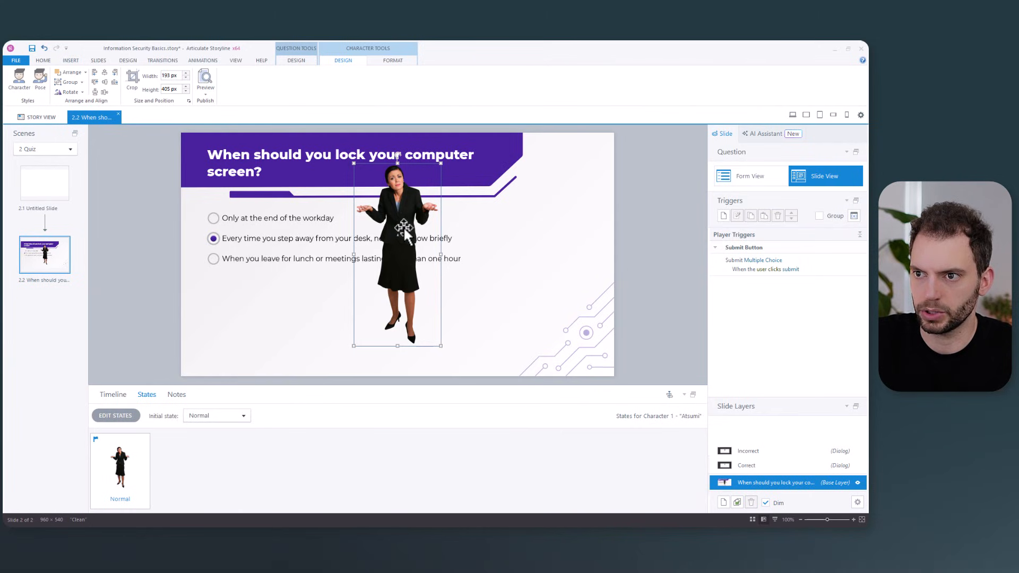
Place the character beside the answer choices and enlarge it to about 266 by 558 px, with its legs running off the slide's lower edge
left_click_drag(401, 227, 570, 250)
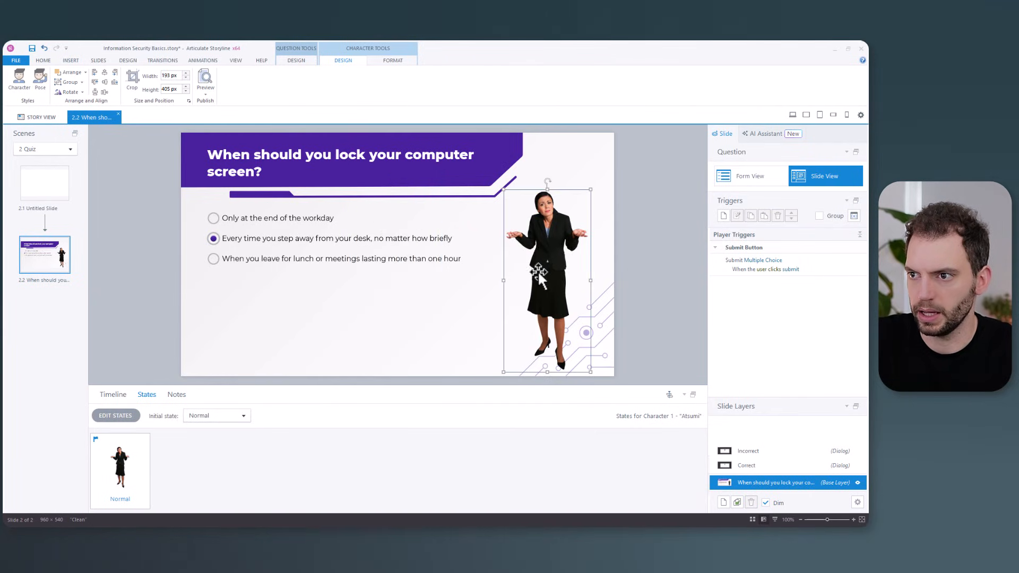
left_click_drag(591, 372, 674, 446)
left_click_drag(560, 265, 539, 272)
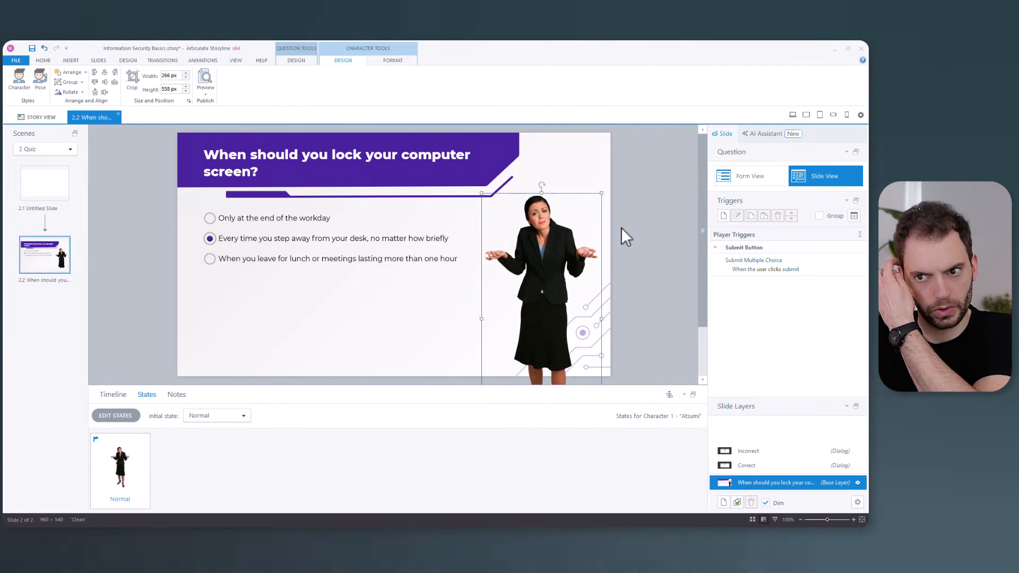
Preview the multiple-choice question slide
left_click(203, 96)
left_click(217, 103)
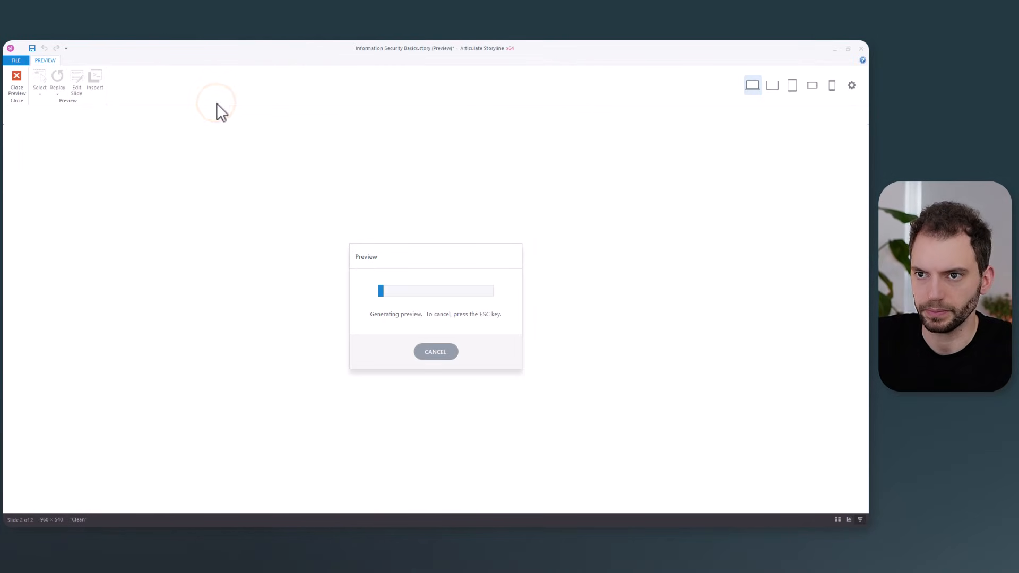